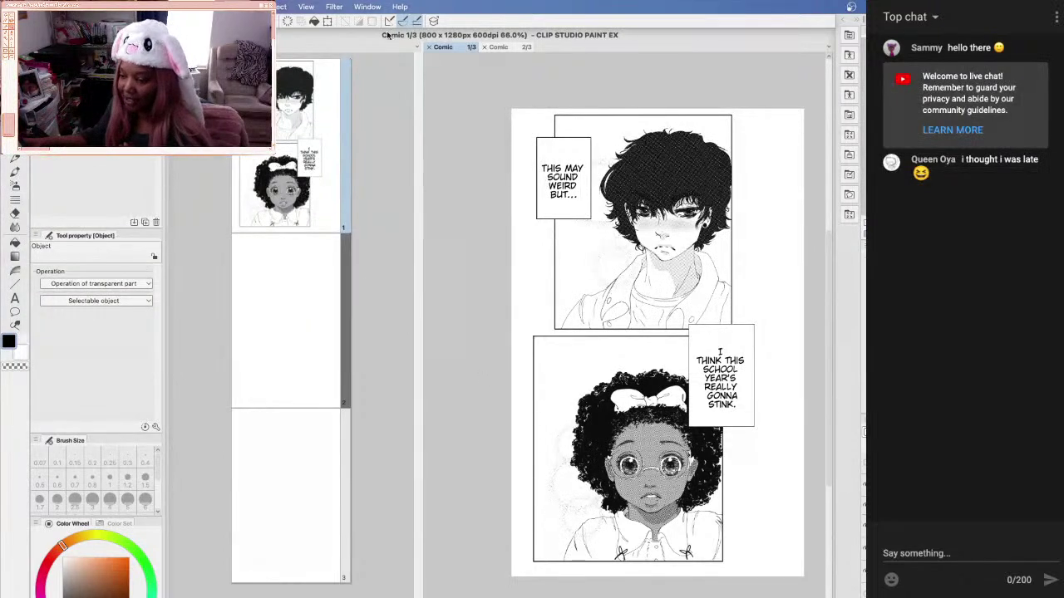
Switch the view to page 4/38 of the One Shot comic
left_click(370, 5)
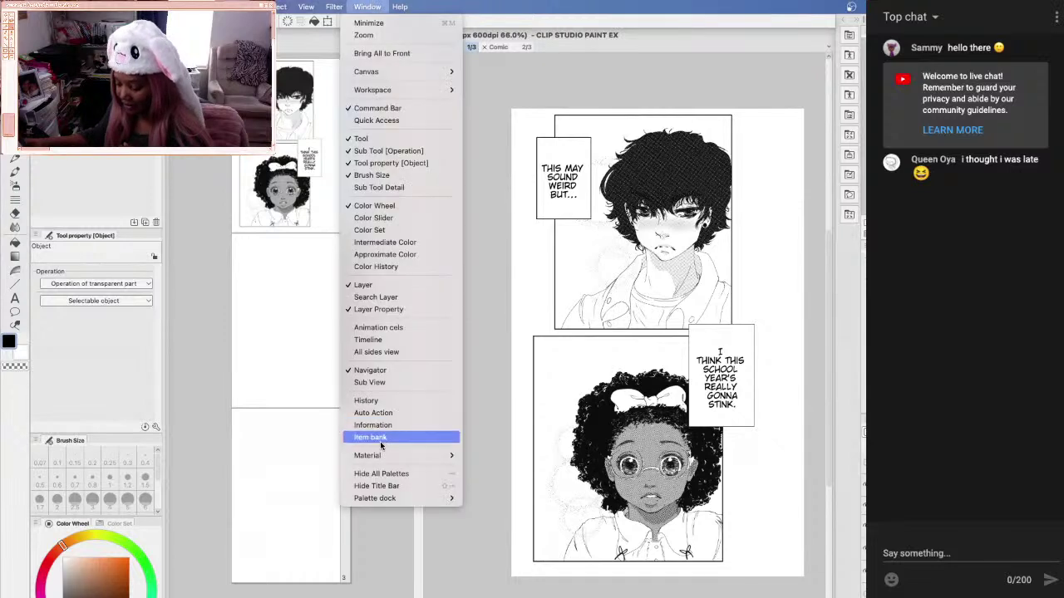
left_click(358, 5)
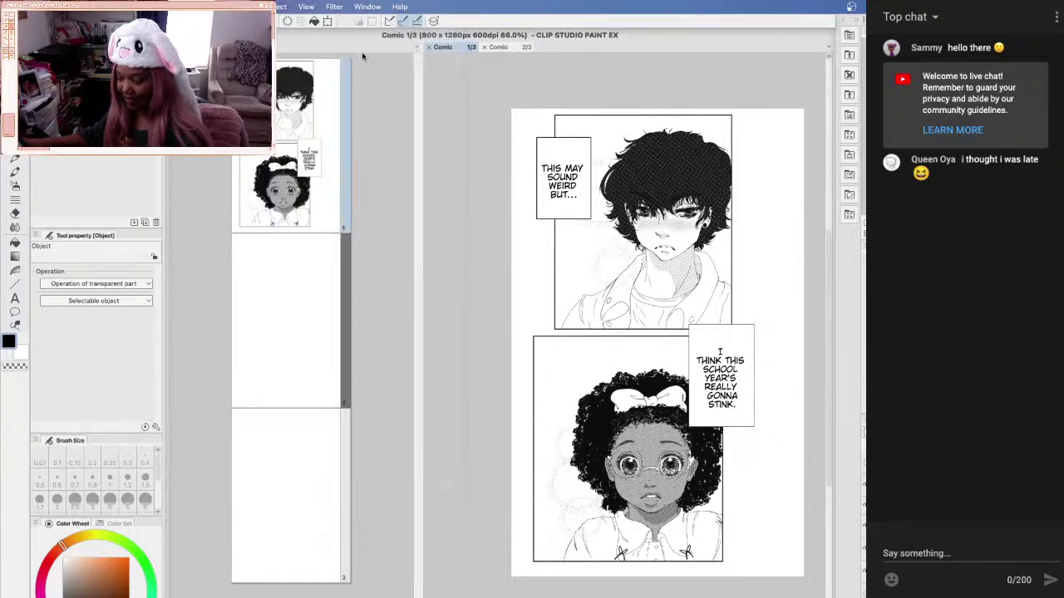
left_click(361, 6)
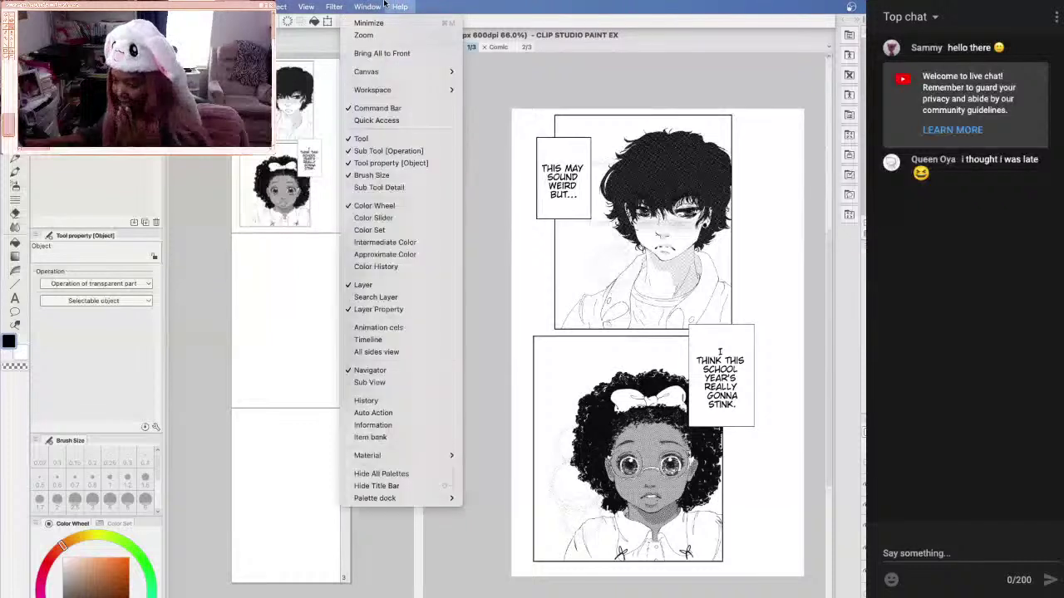
mouse_move(376, 73)
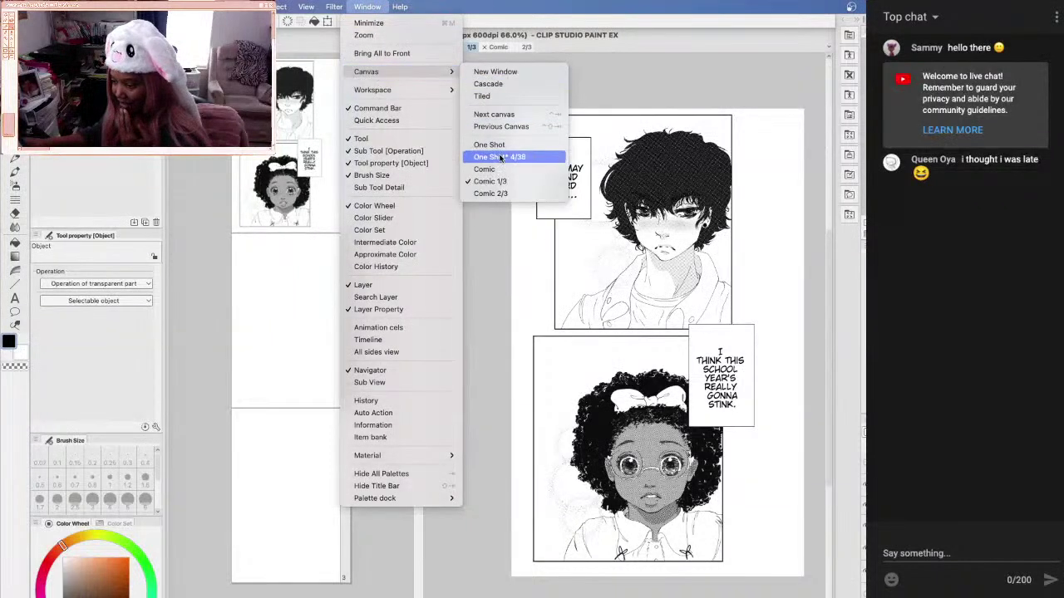
key("XF86AudioLowerVolume")
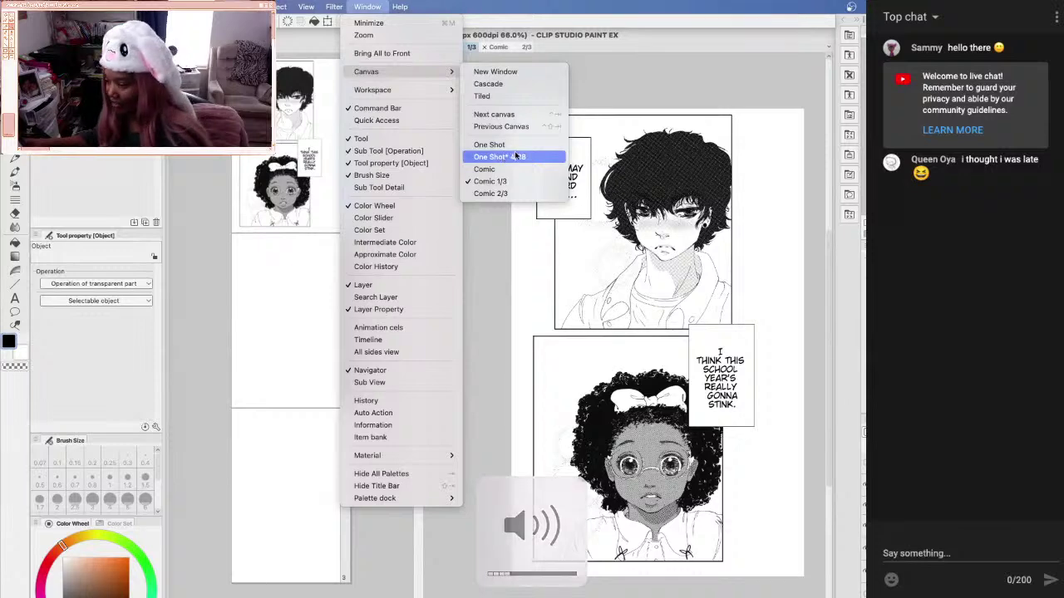
left_click(502, 157)
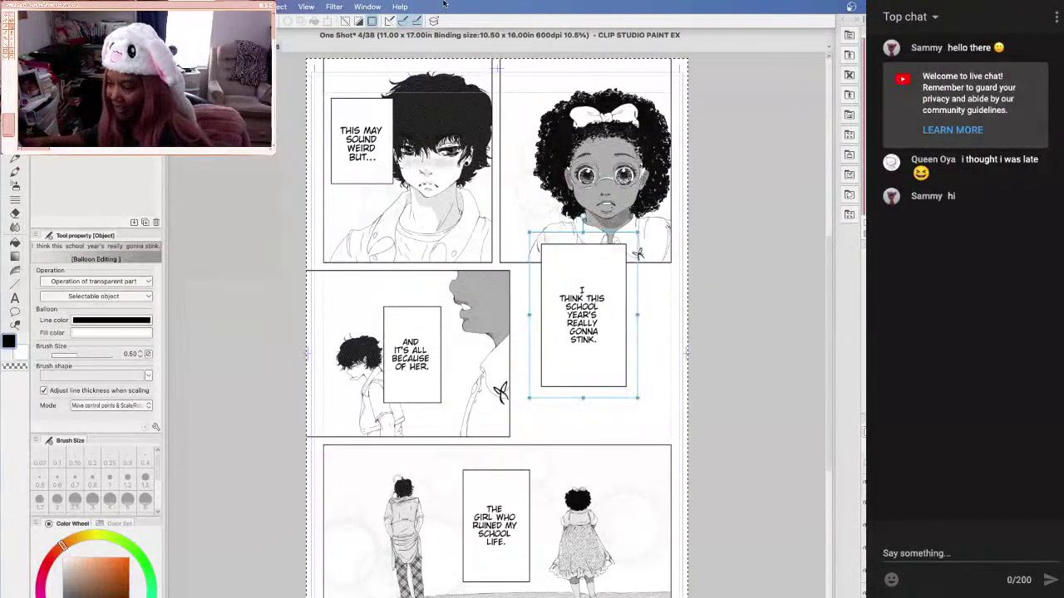
Return to the Comic document and close its open page 2/3
left_click(364, 6)
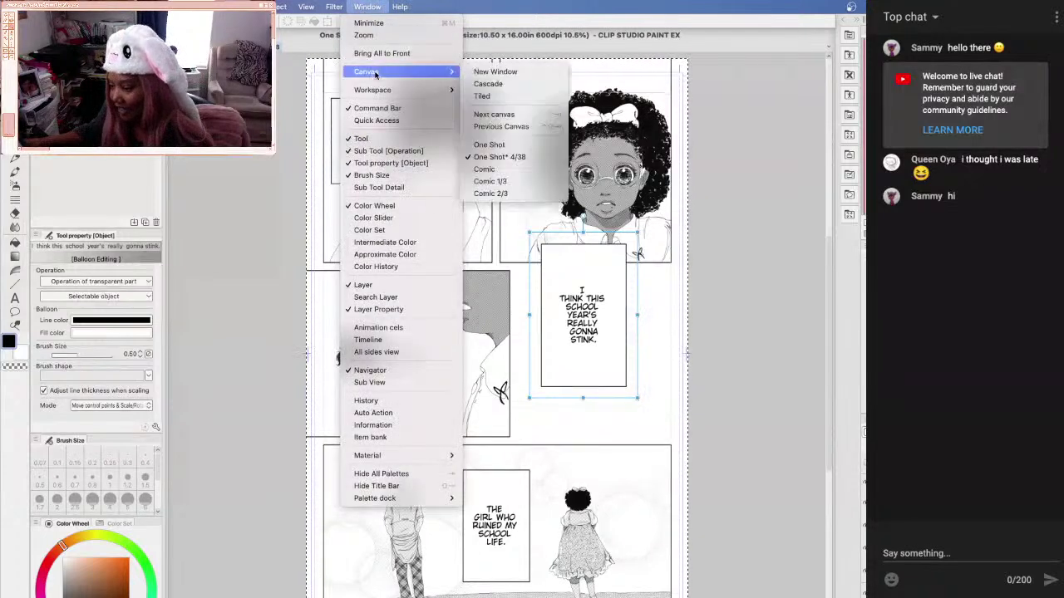
left_click(497, 171)
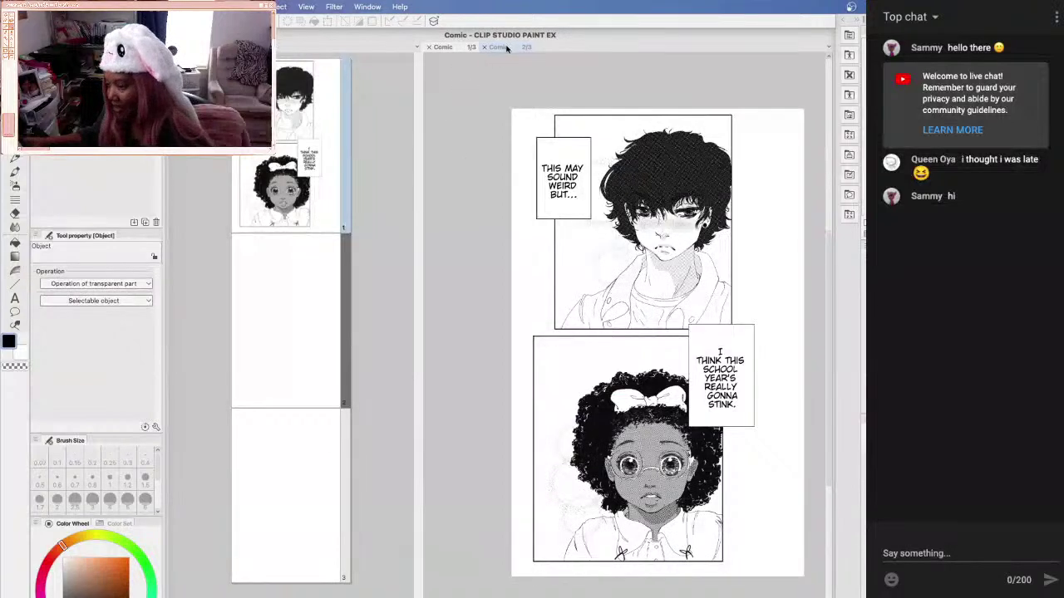
left_click(487, 48)
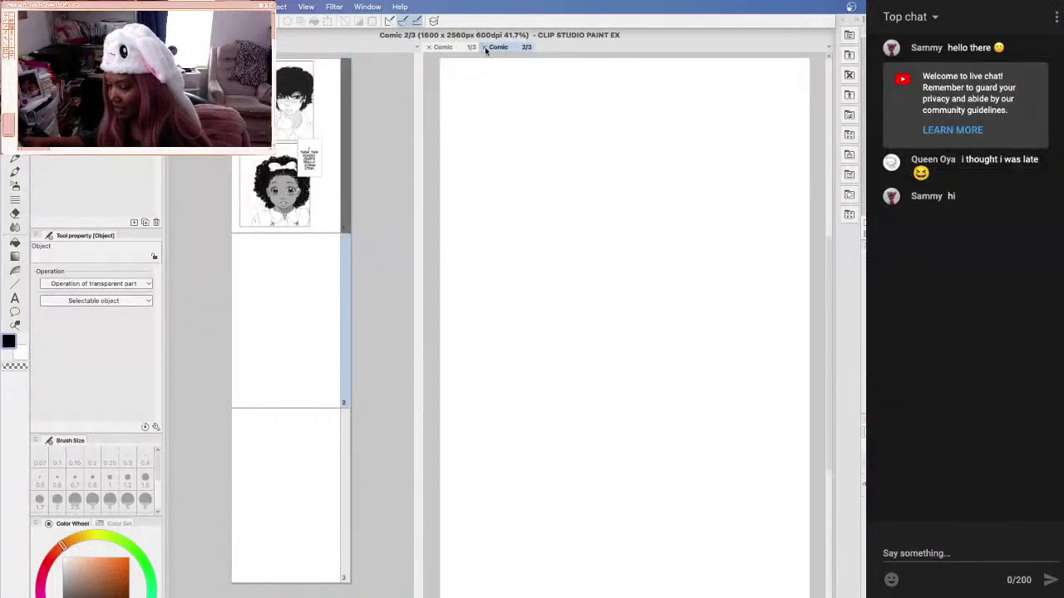
left_click(485, 47)
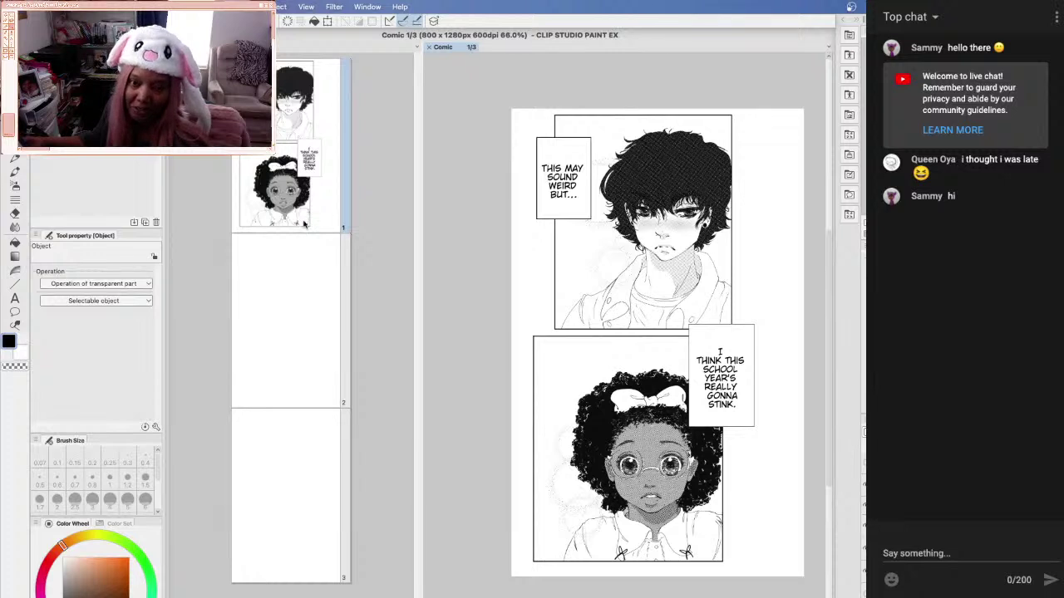
Narrow the page list to give the canvas more room, and select page 2 of the comic
double_click(317, 304)
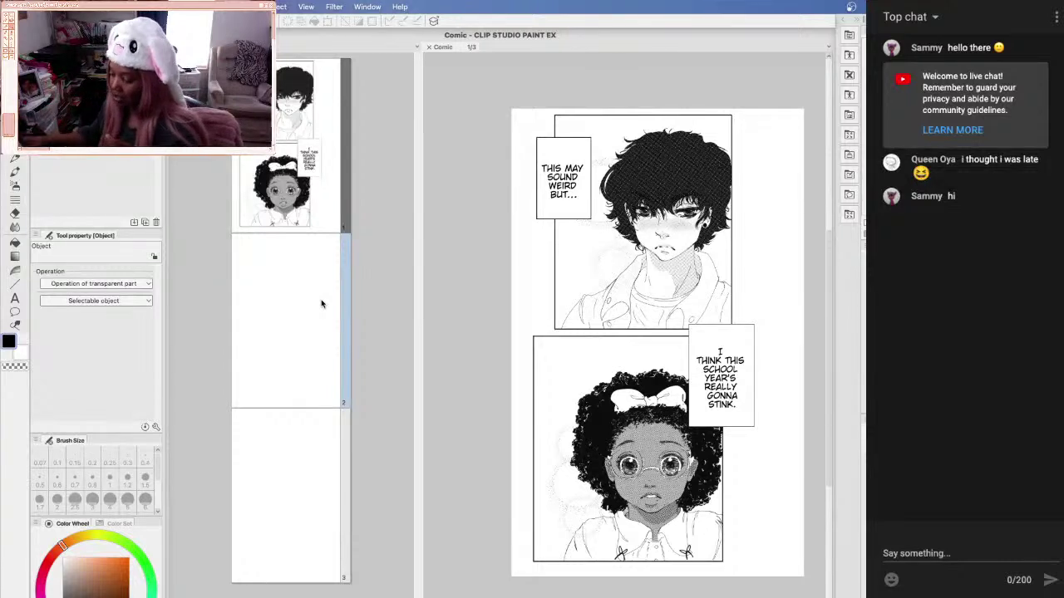
left_click_drag(420, 286, 348, 285)
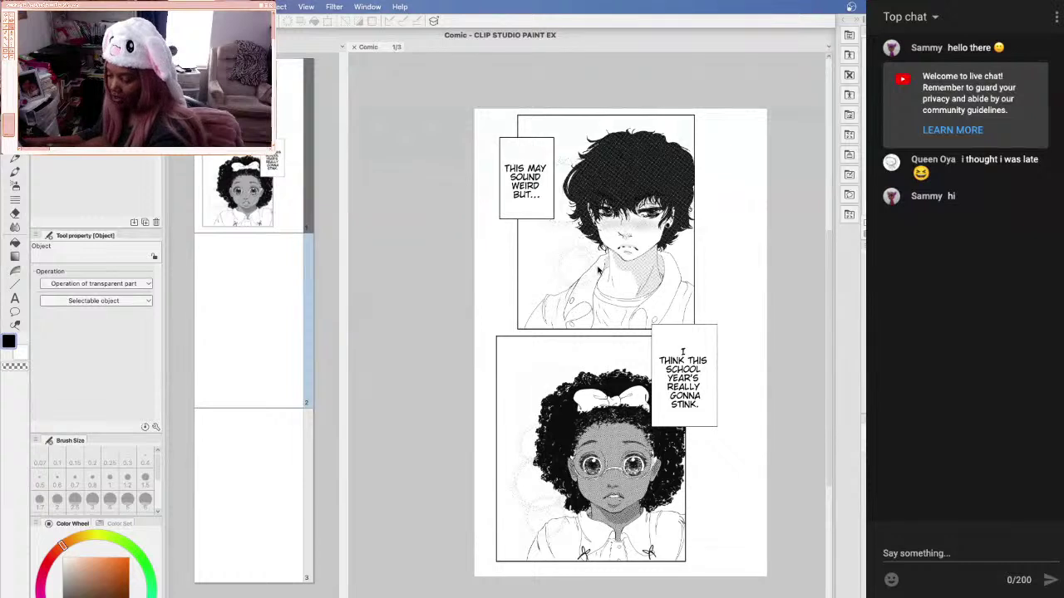
left_click(598, 387)
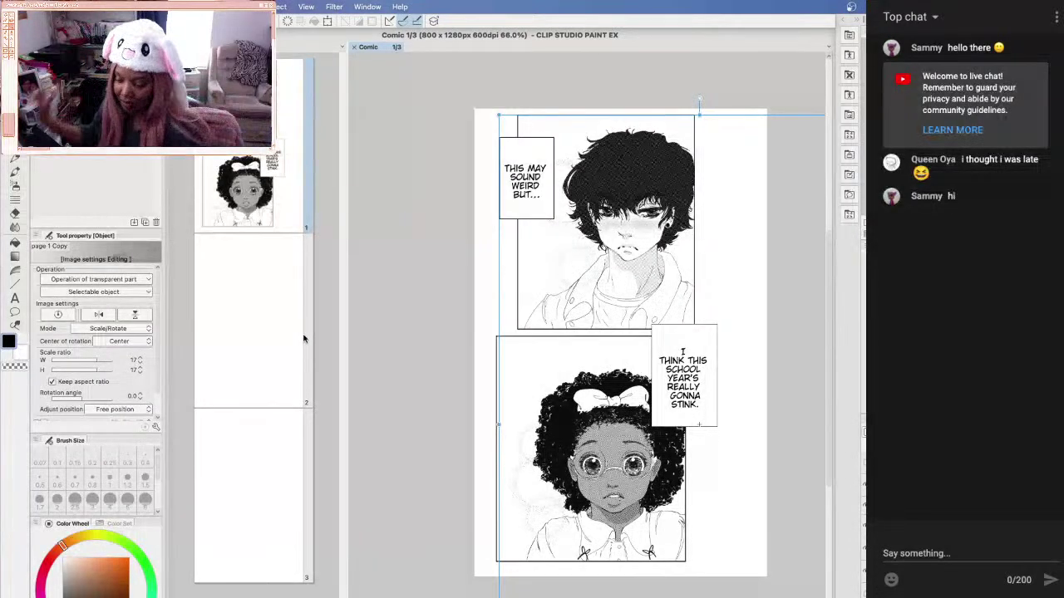
left_click(249, 320)
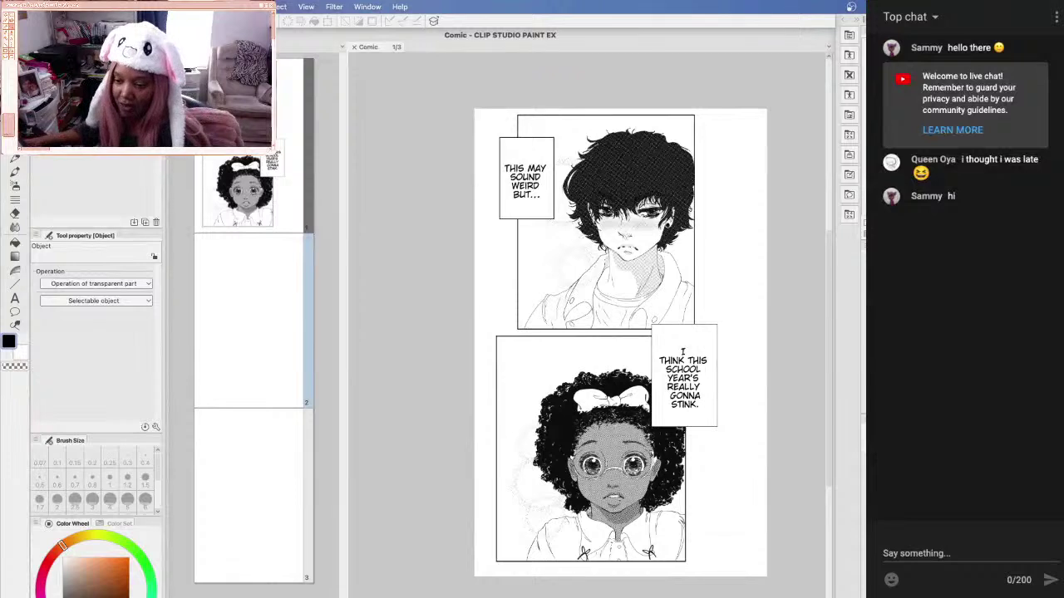
Set the canvas of a new webtoon document to 1600 px wide and 2400 px high, and cancel creating it
left_click(123, 7)
left_click(137, 25)
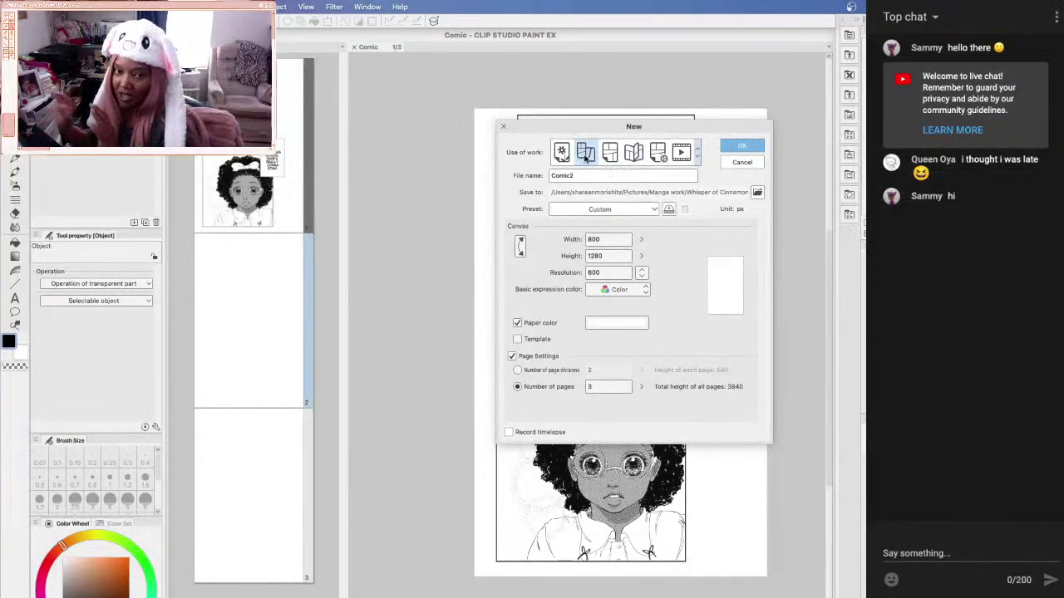
left_click(597, 240)
type("1600")
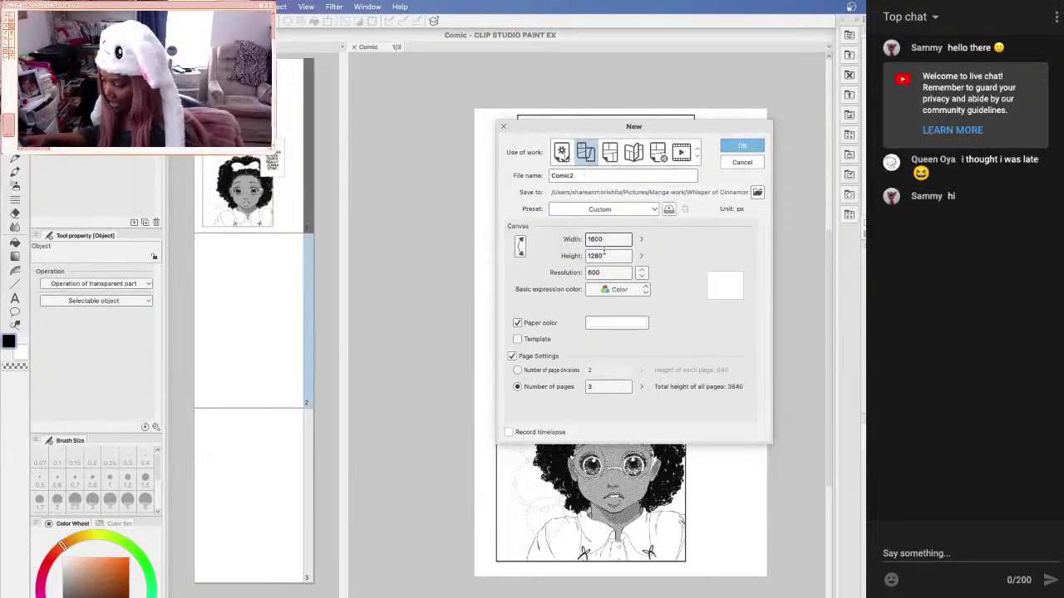
left_click(605, 256)
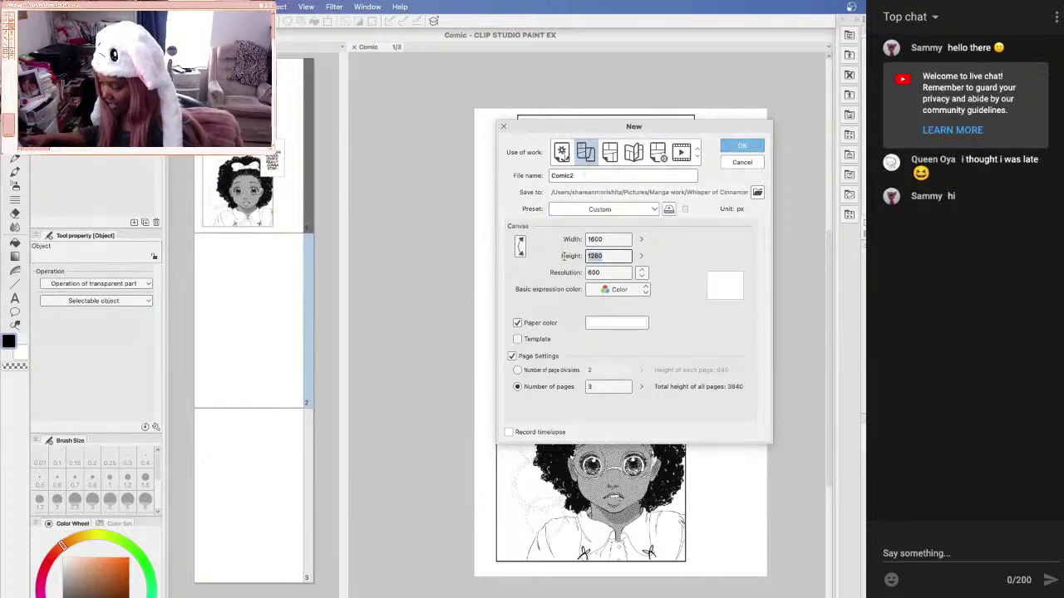
type("2400")
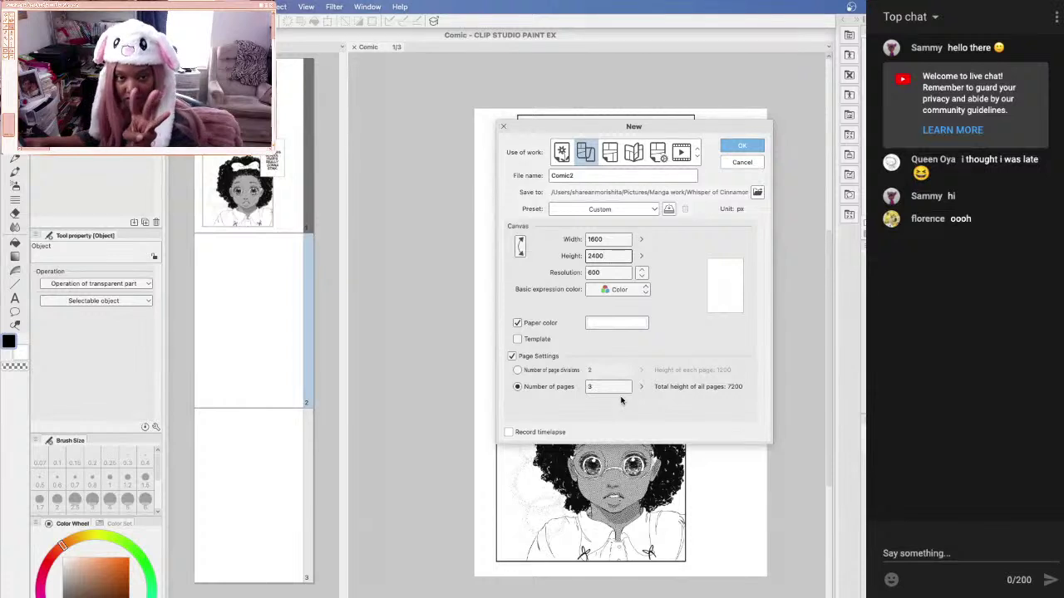
left_click(741, 163)
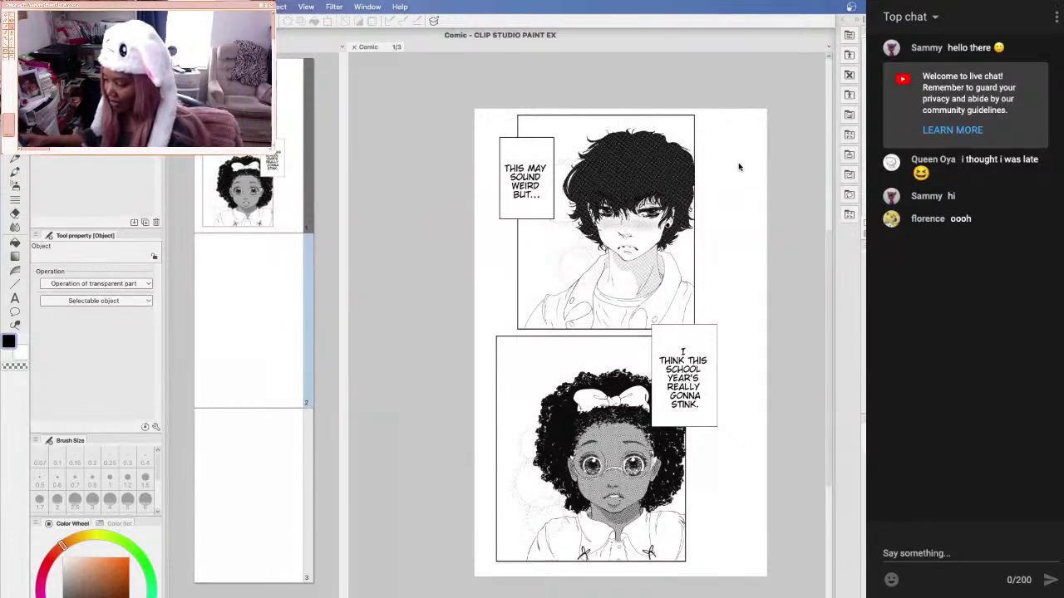
Clear page 1 of the comic by deleting its panel images, frame lines and dialogue boxes
key("ctrl+t")
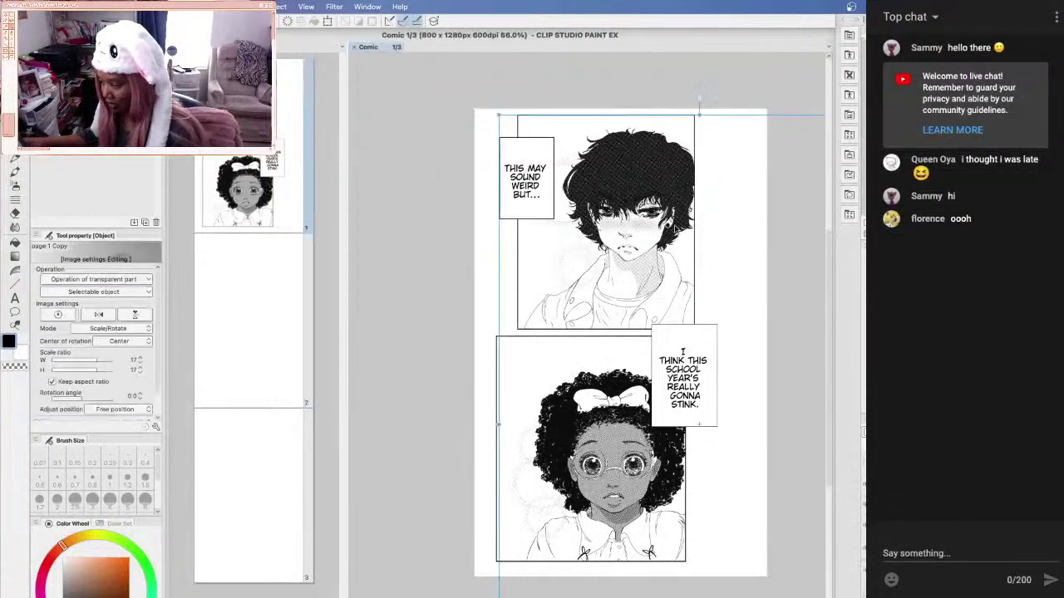
scroll(670, 230, "up", 4)
scroll(674, 230, "up", 3)
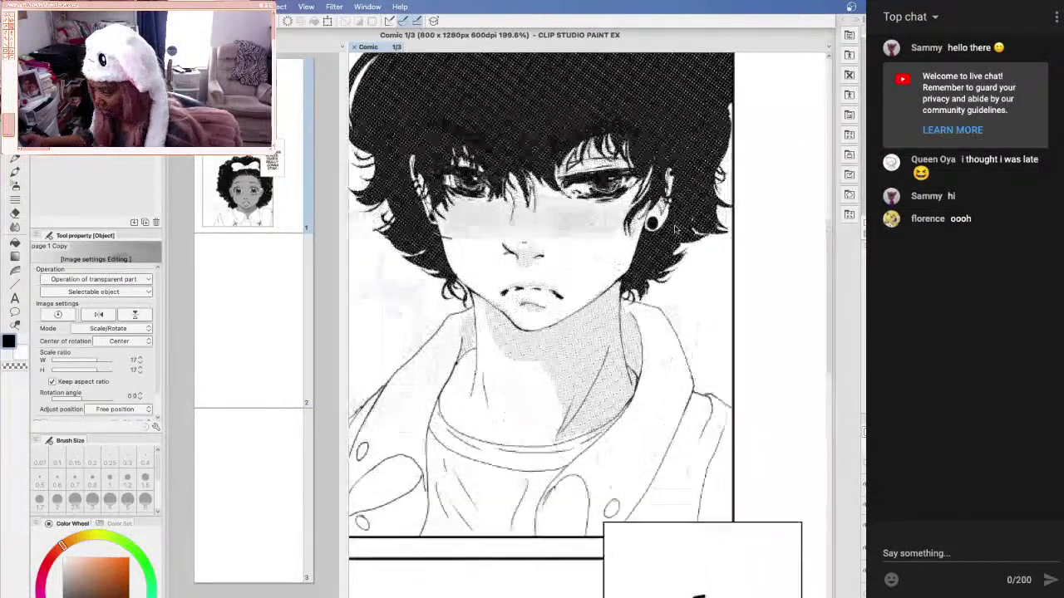
scroll(578, 286, "down", 3)
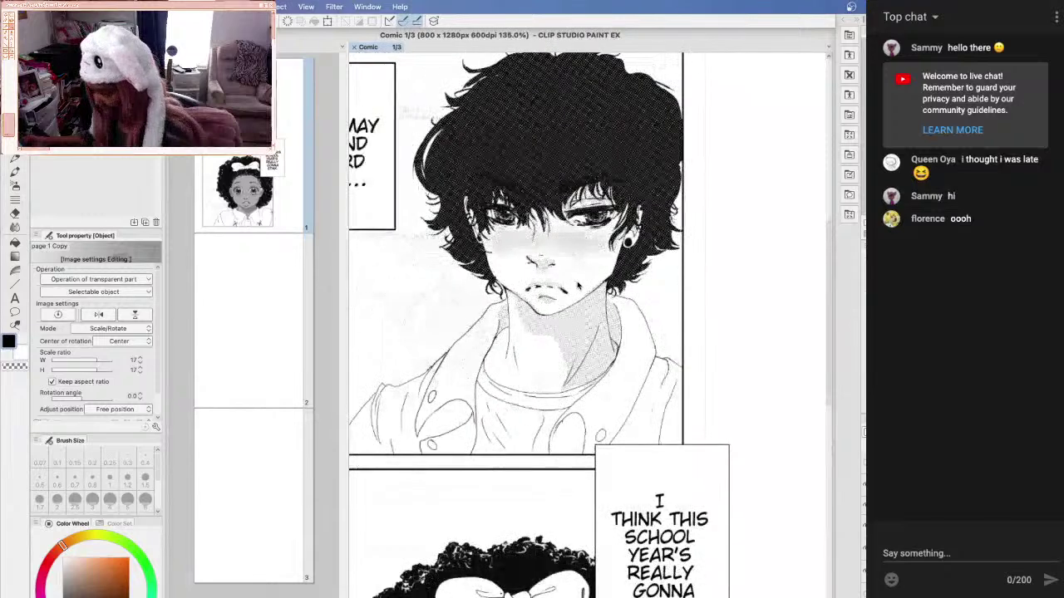
key("space")
left_click_drag(533, 403, 566, 374)
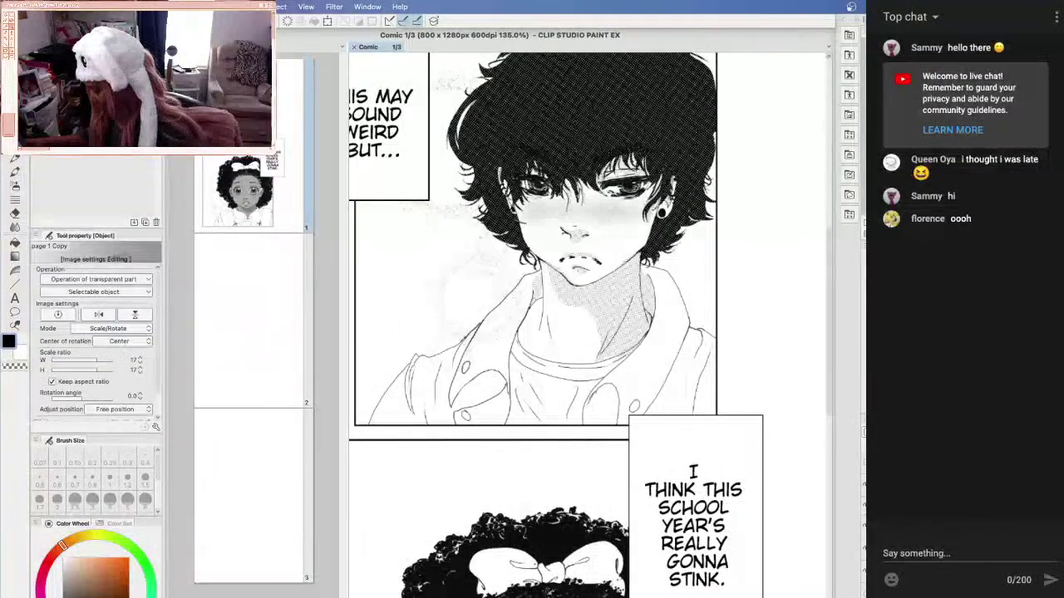
left_click(538, 532)
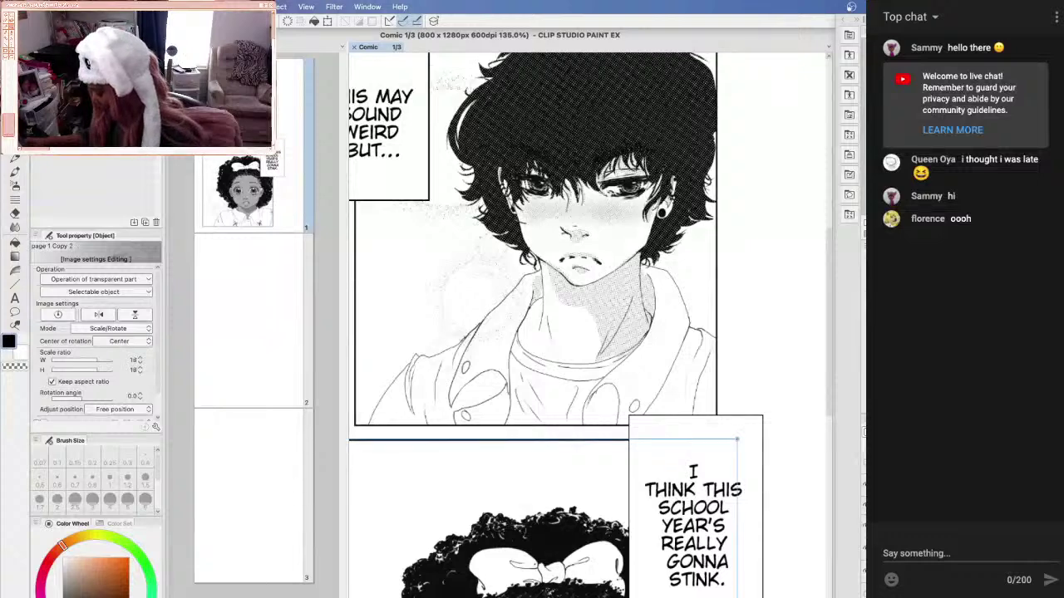
key("Delete")
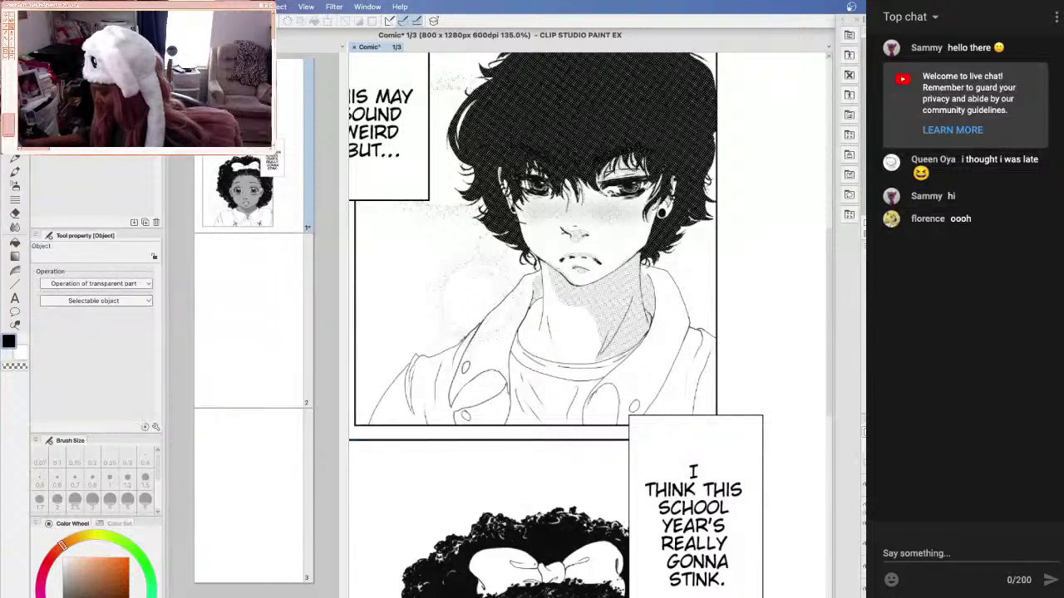
left_click(489, 440)
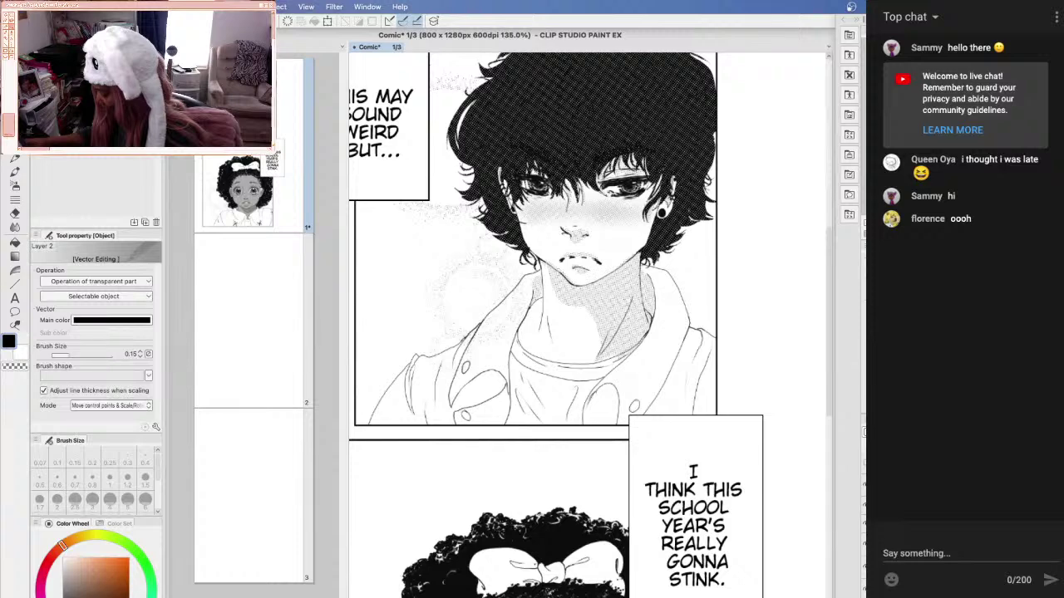
left_click(865, 522)
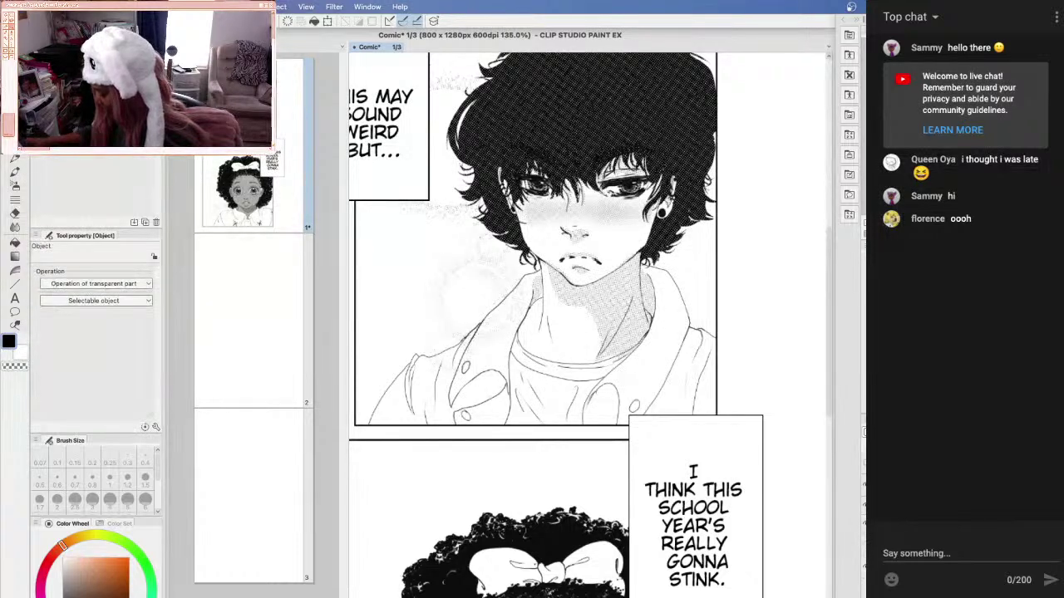
key("Delete")
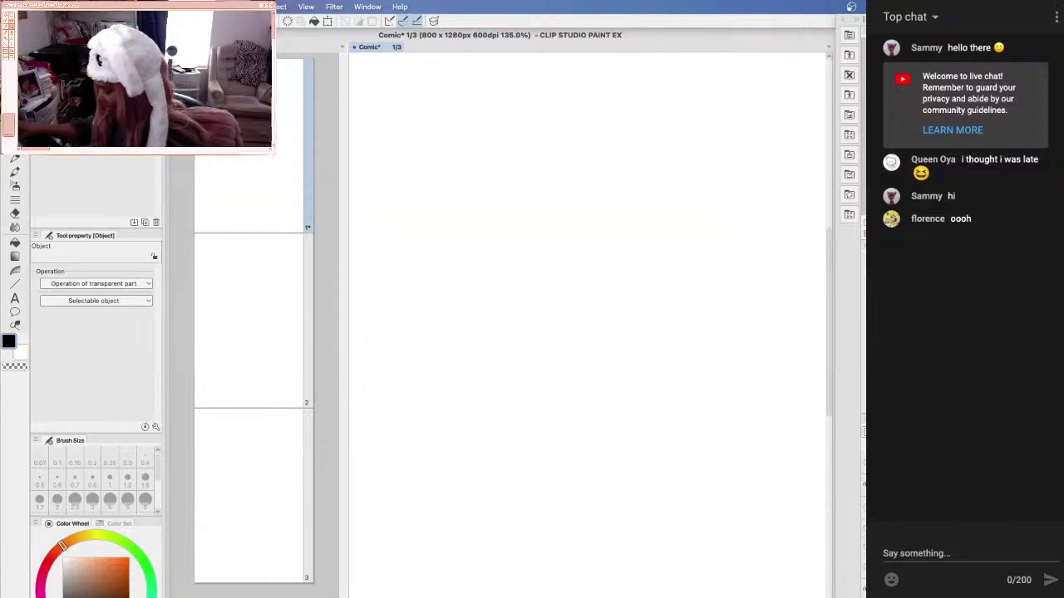
Draw a looping diagonal test stroke with the G-pen on the emptied page 1 and examine its edges up close
key("p")
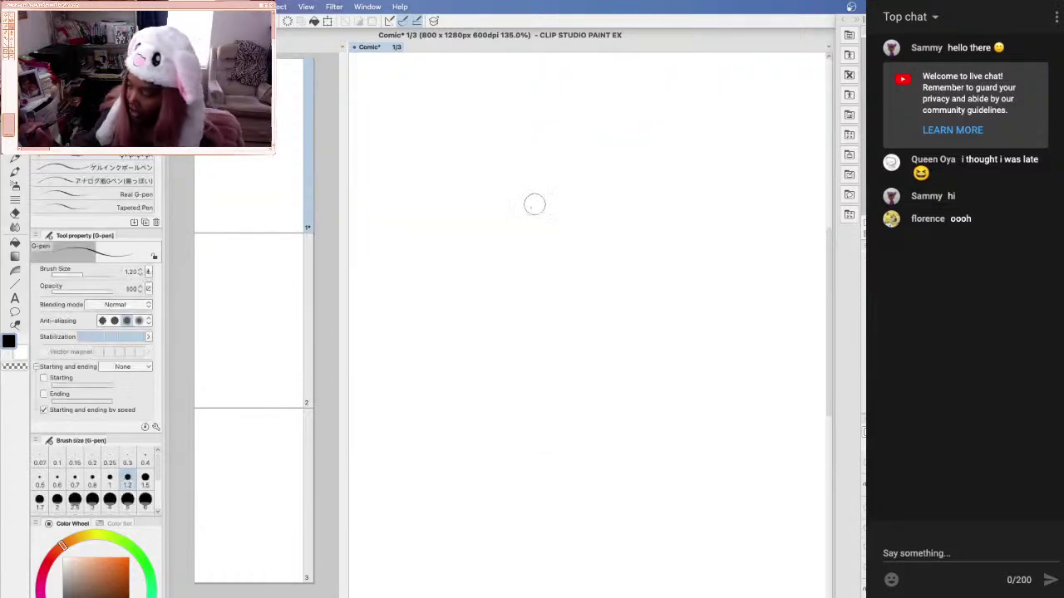
mouse_move(538, 197)
left_mouse_down()
mouse_move(488, 242)
mouse_move(530, 250)
mouse_move(551, 340)
mouse_move(598, 389)
left_mouse_up()
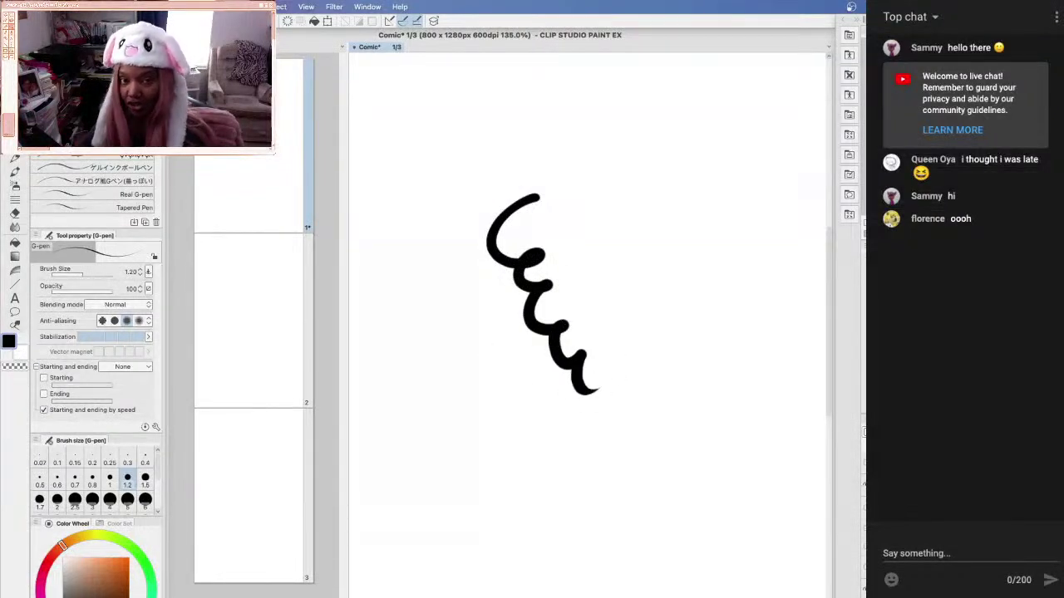
scroll(580, 385, "down", 5)
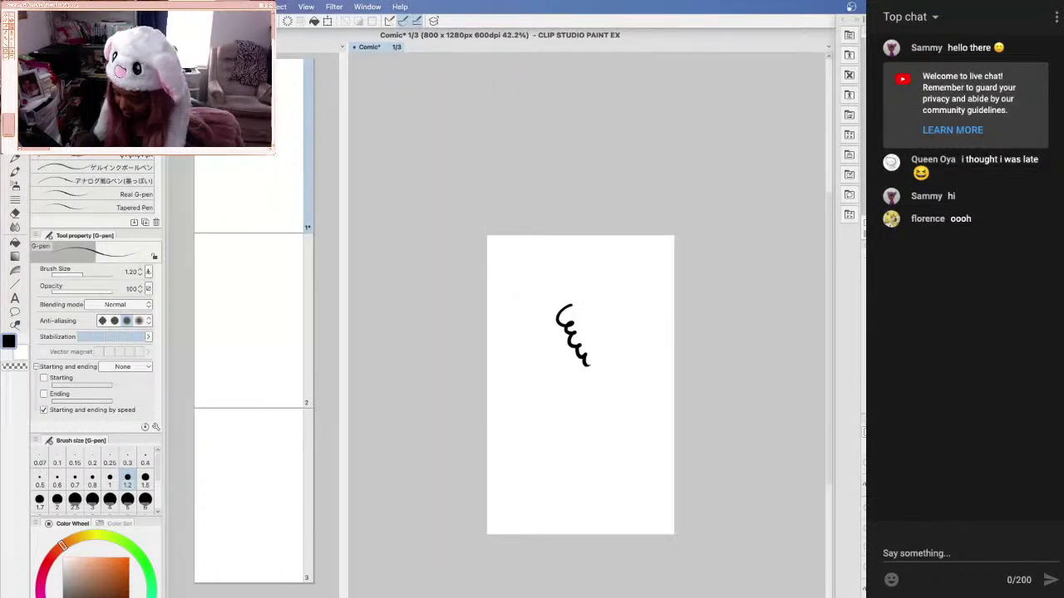
scroll(573, 333, "up", 8)
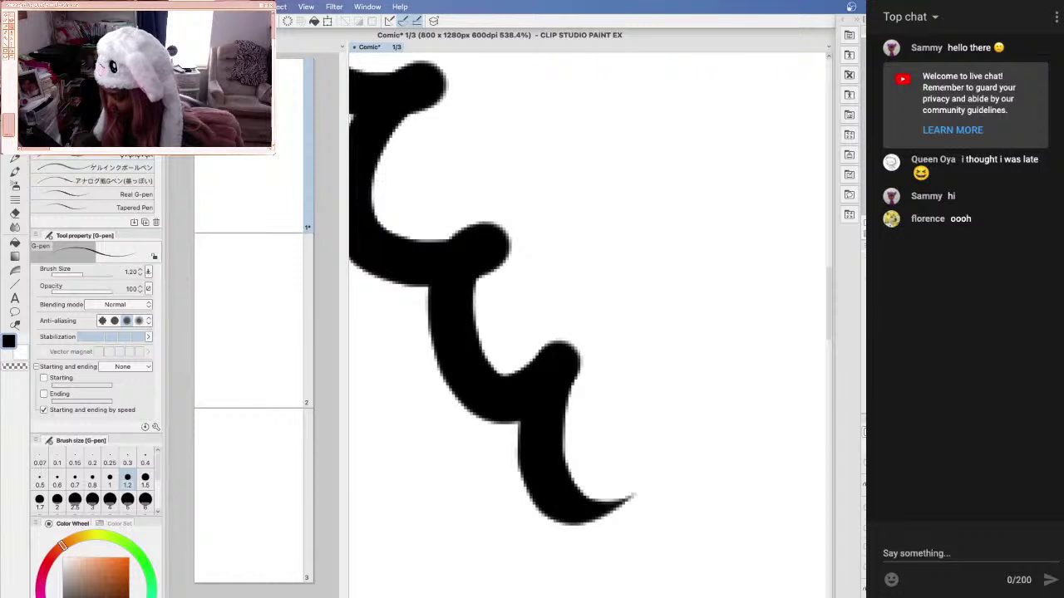
scroll(490, 282, "down", 6)
scroll(491, 282, "up", 3)
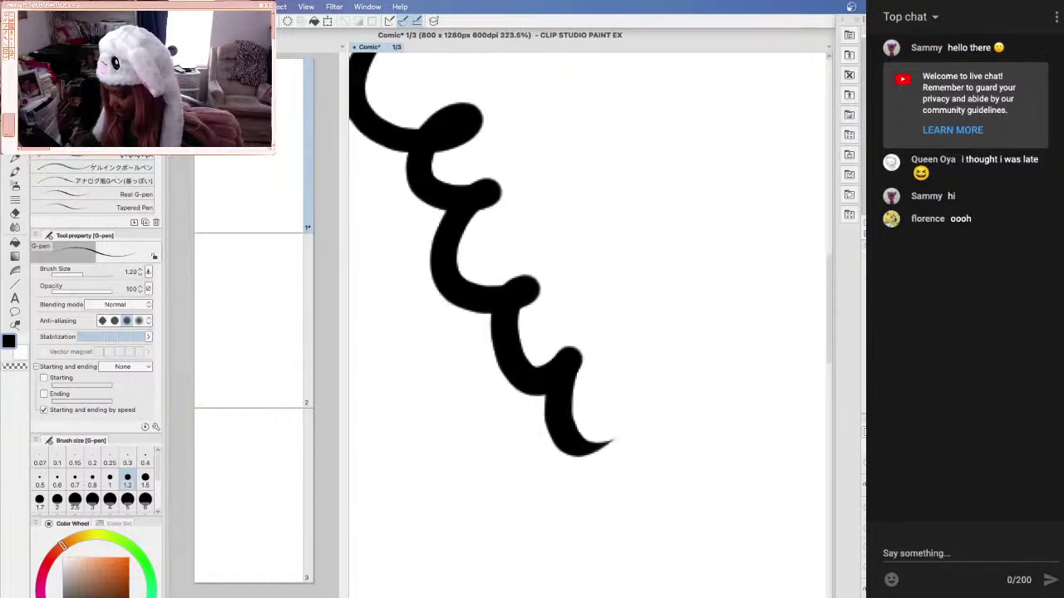
scroll(499, 283, "down", 4)
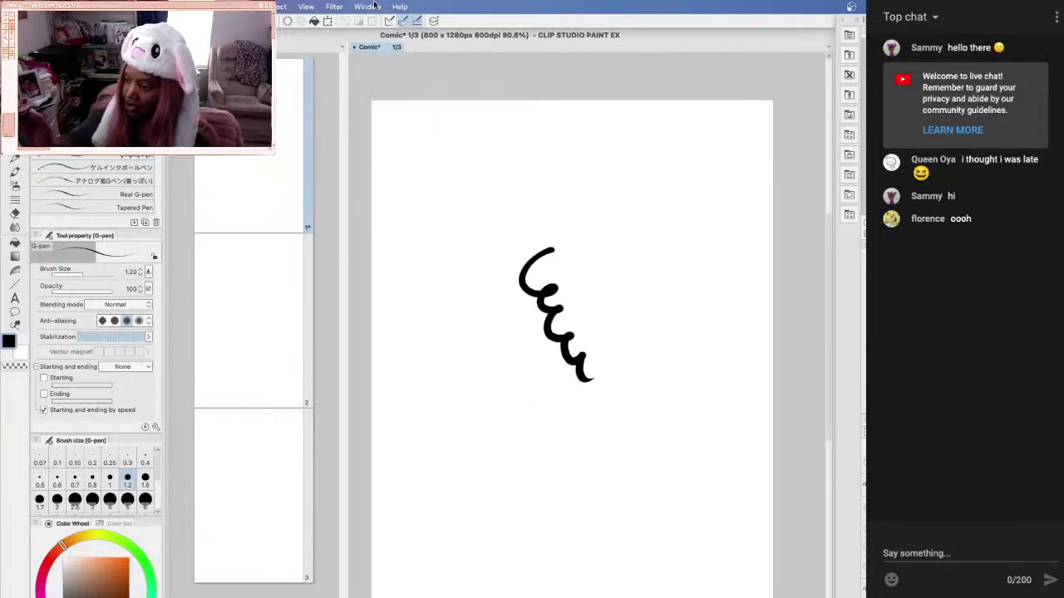
Switch from the webtoon comic to page 4 of the One Shot print comic
left_click(371, 7)
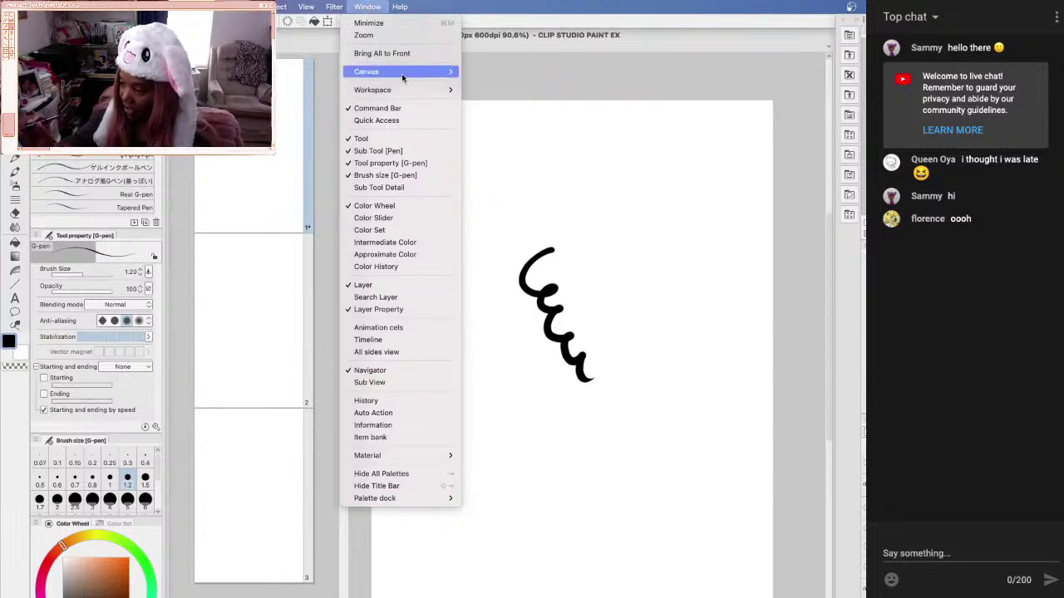
mouse_move(402, 77)
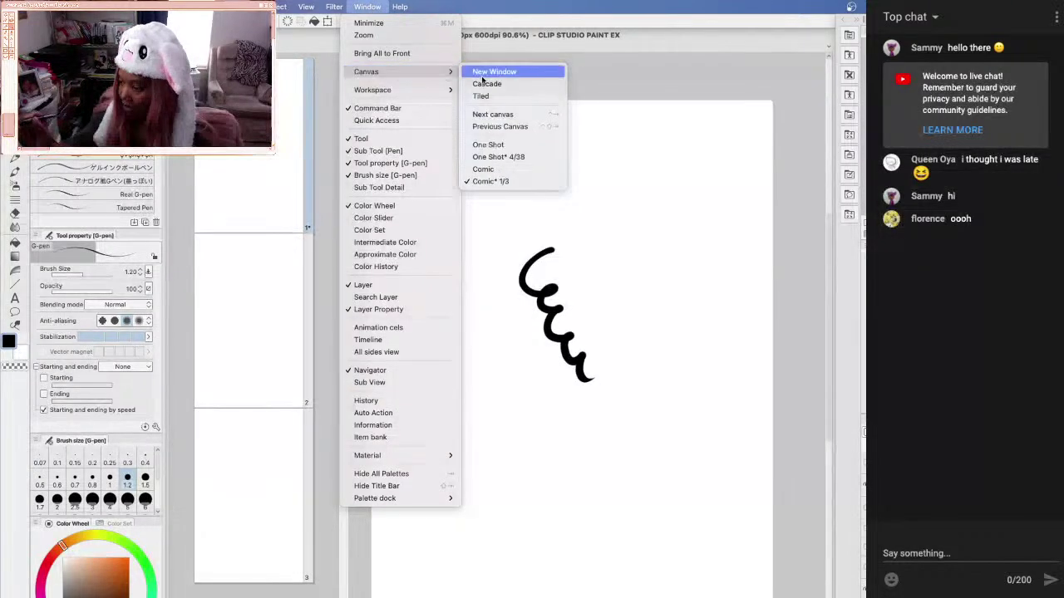
left_click(512, 157)
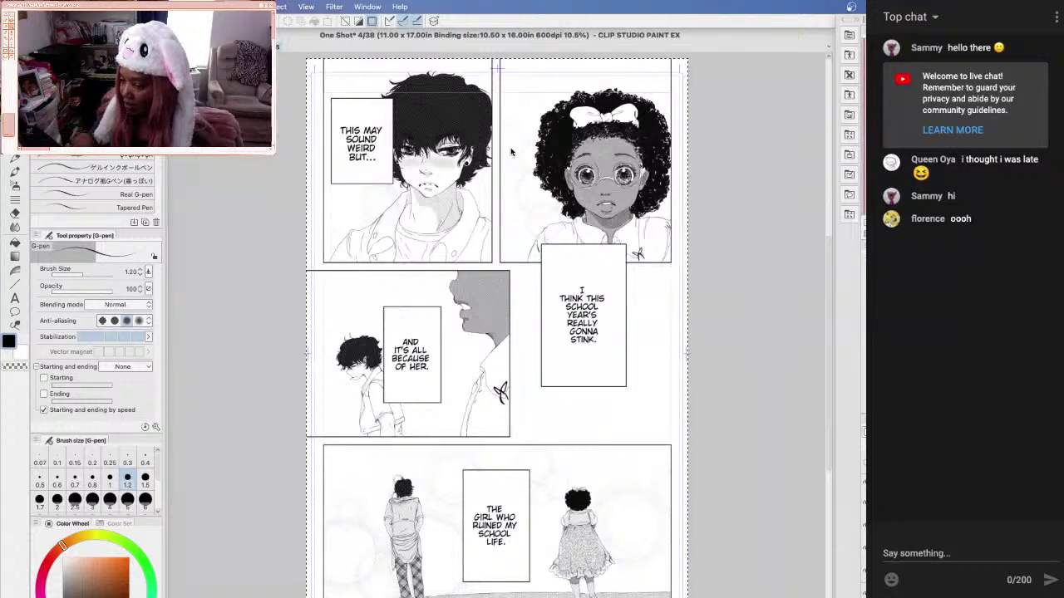
left_click(139, 7)
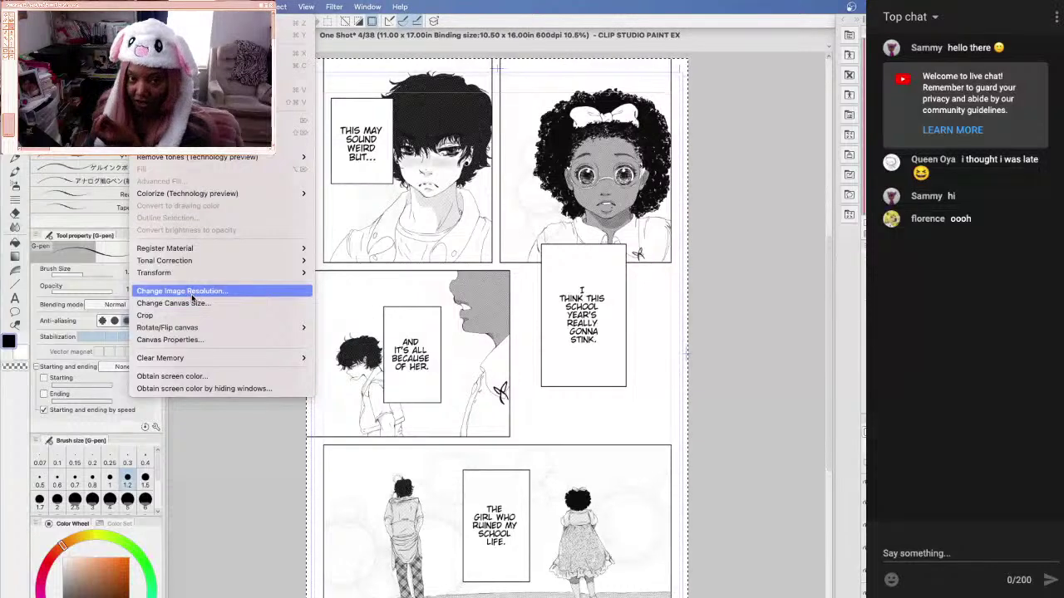
left_click(145, 6)
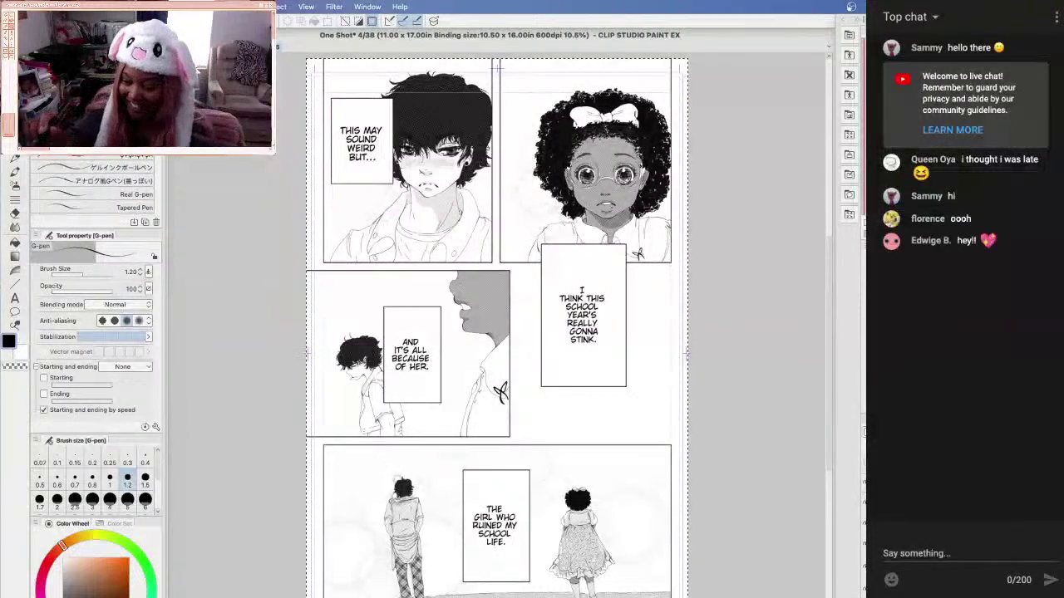
left_click(137, 7)
left_click(205, 288)
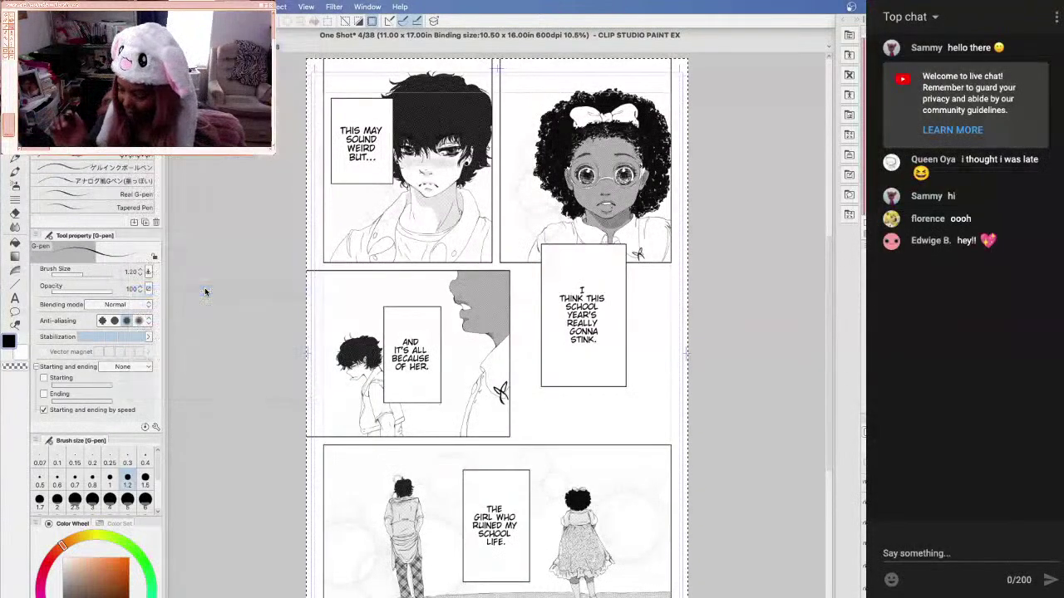
left_click(573, 258)
left_click(139, 7)
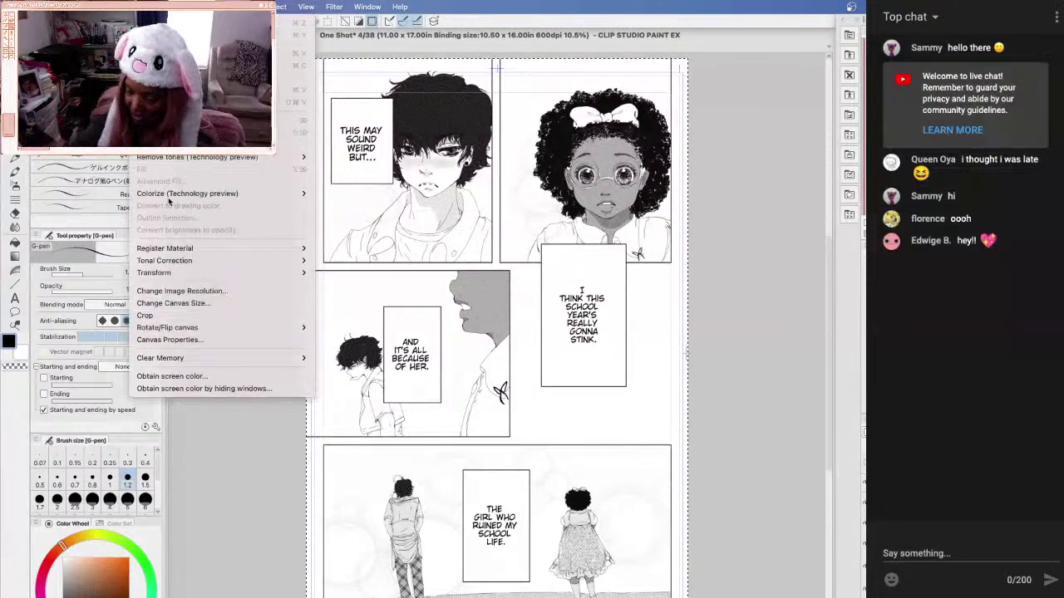
left_click(200, 303)
left_click(568, 258)
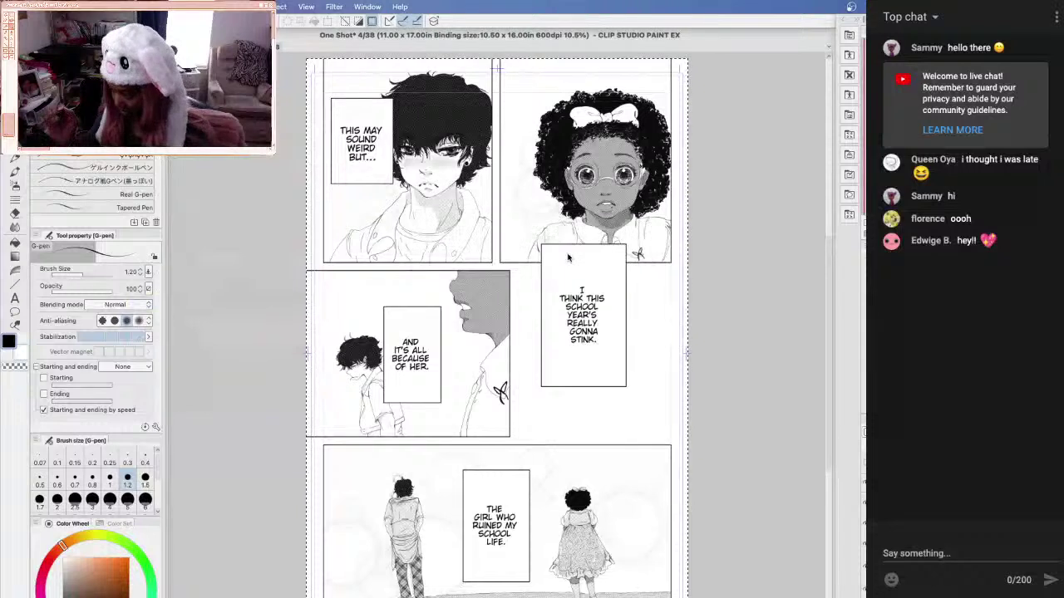
left_click(139, 7)
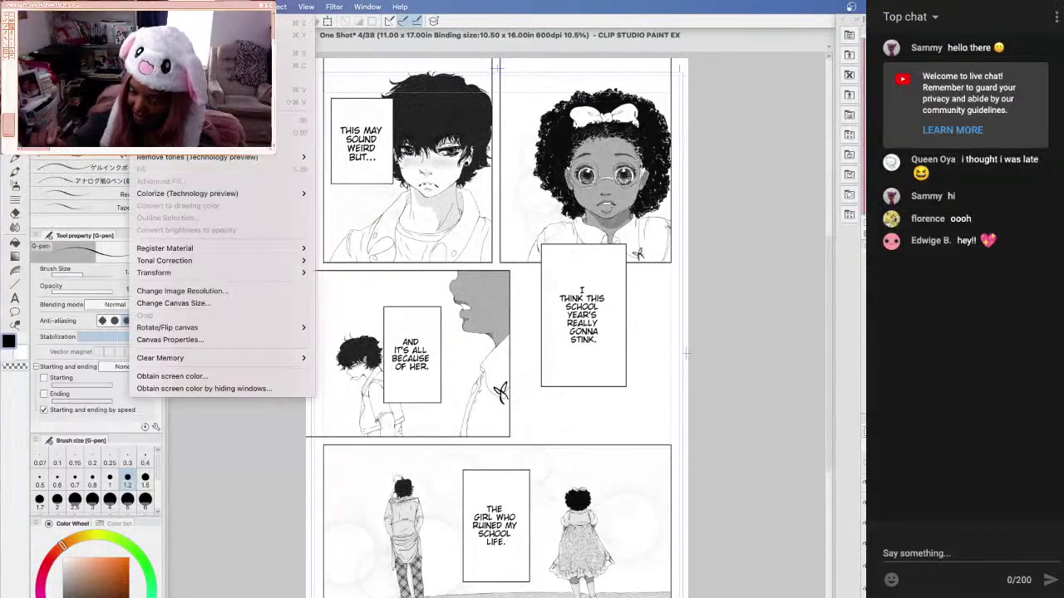
left_click(200, 291)
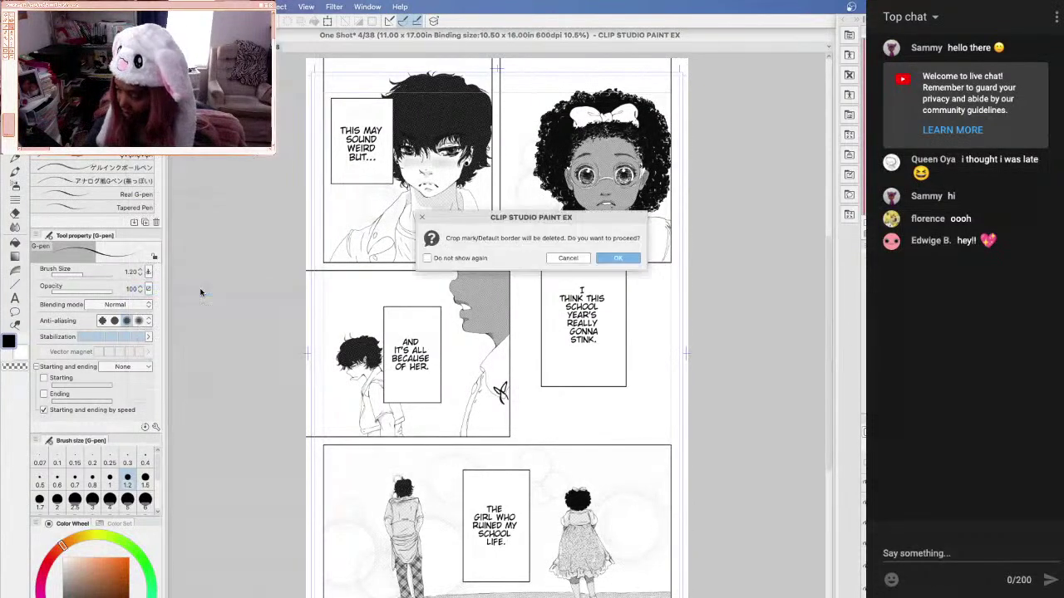
left_click(569, 258)
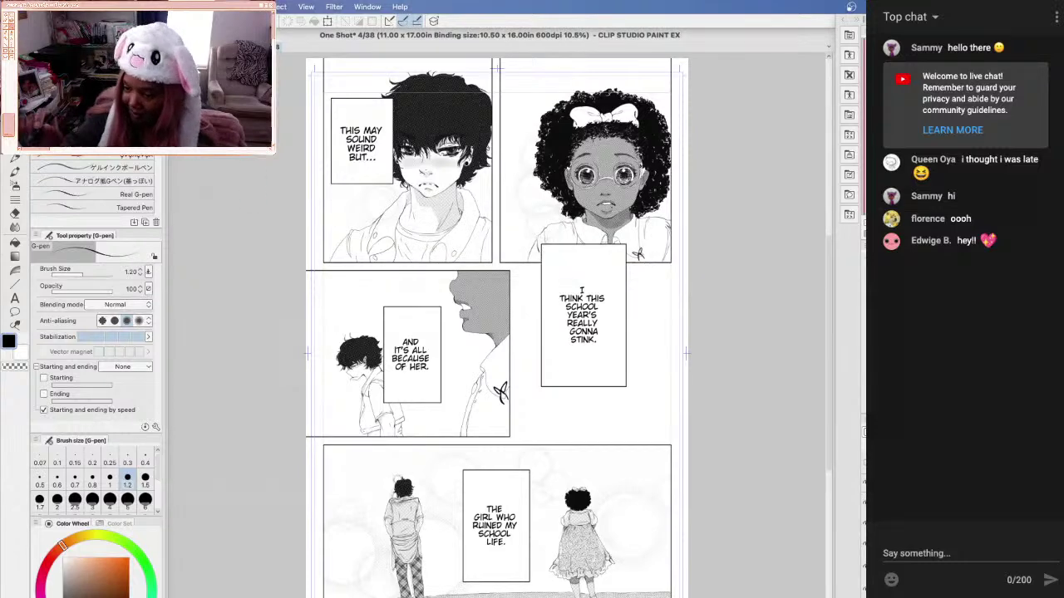
Check the One Shot page's dimensions in pixels with Change Image Resolution, and cancel without applying anything
left_click(170, 6)
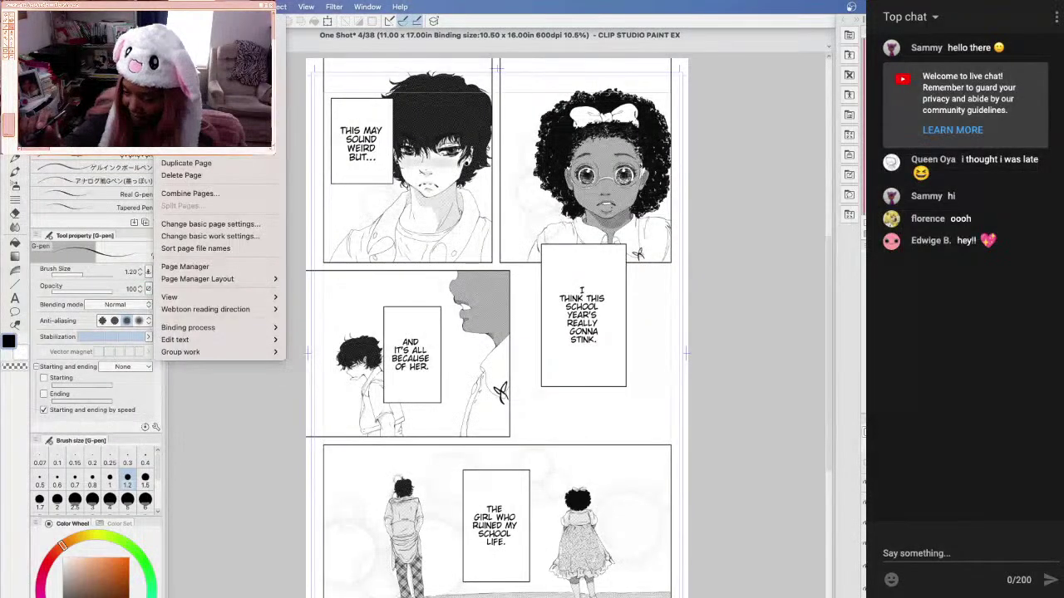
mouse_move(143, 6)
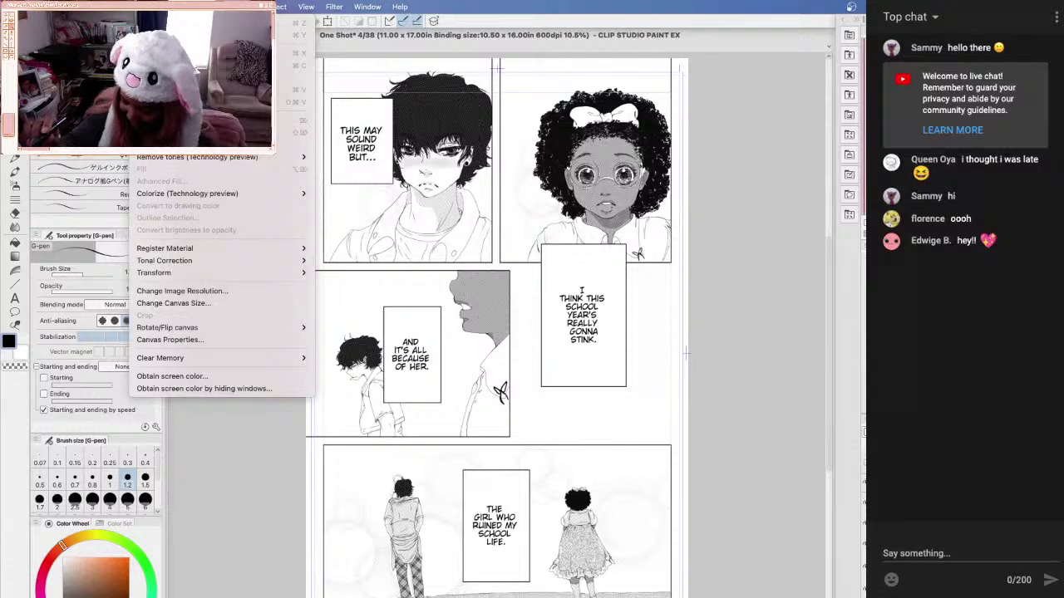
mouse_move(247, 7)
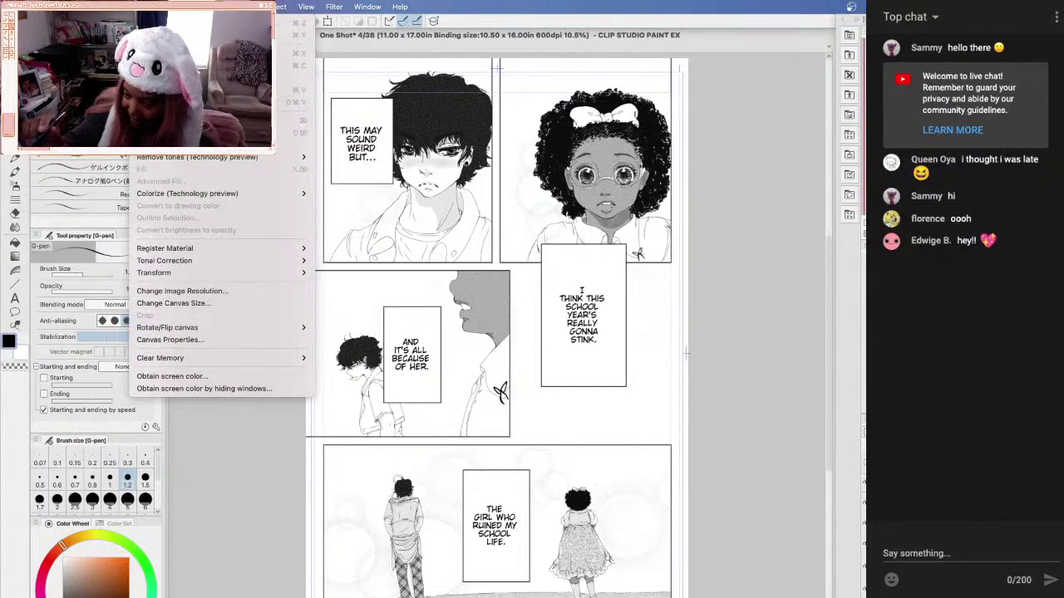
left_click(233, 289)
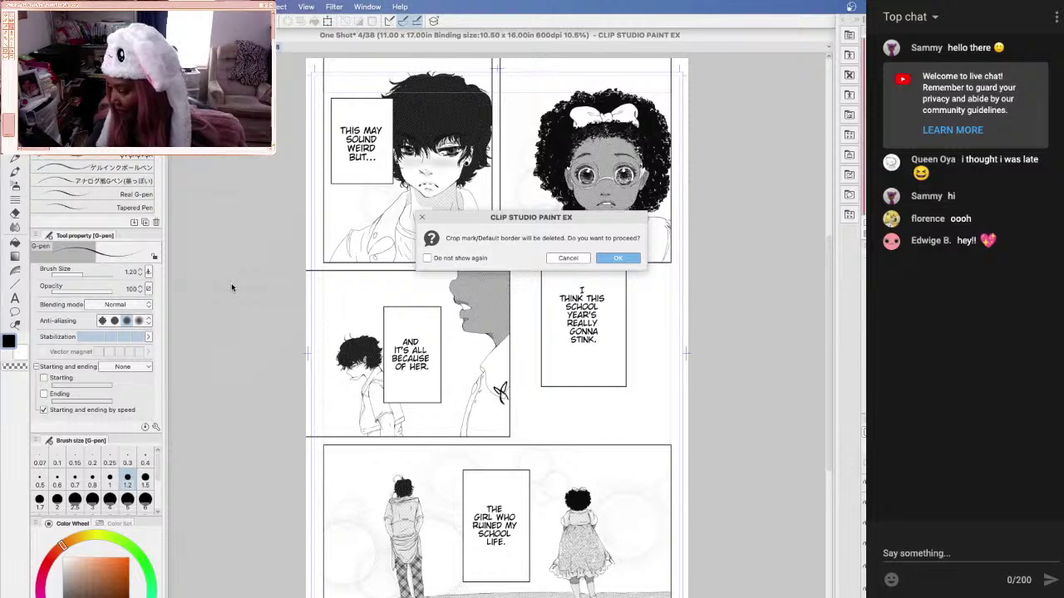
left_click(618, 257)
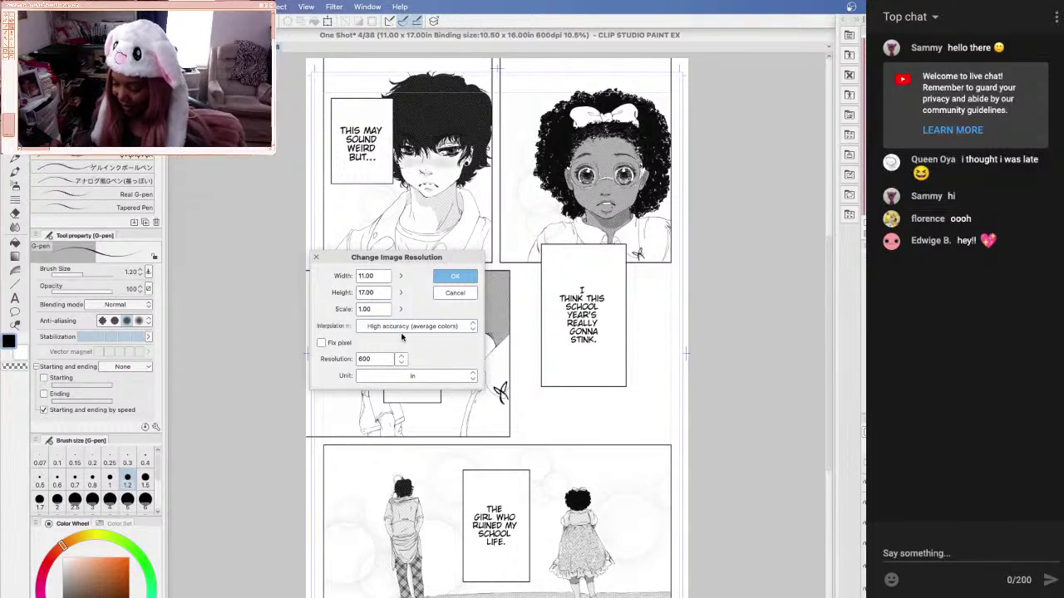
left_click(413, 376)
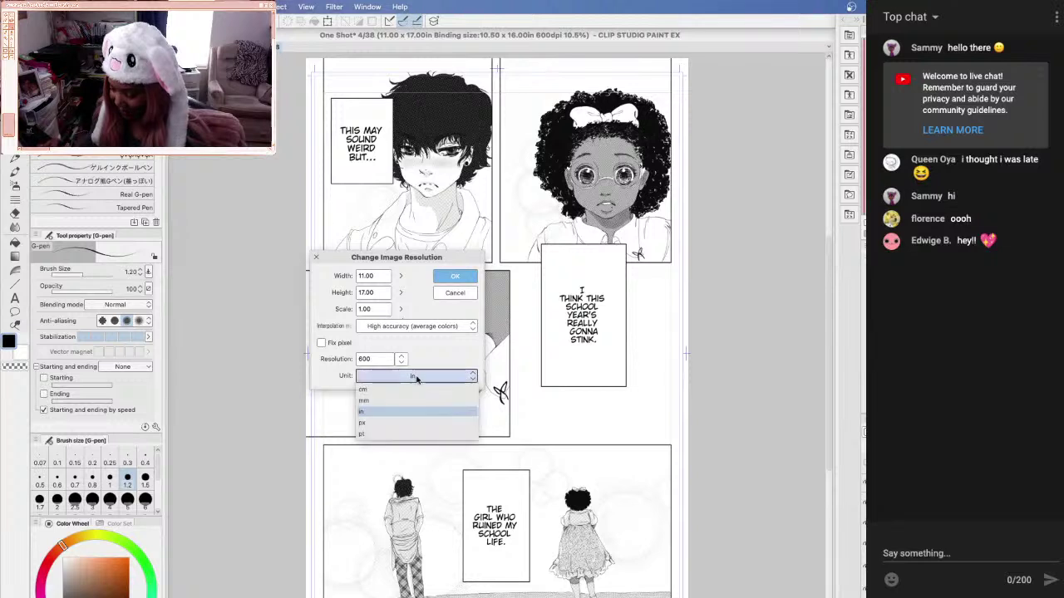
left_click(362, 422)
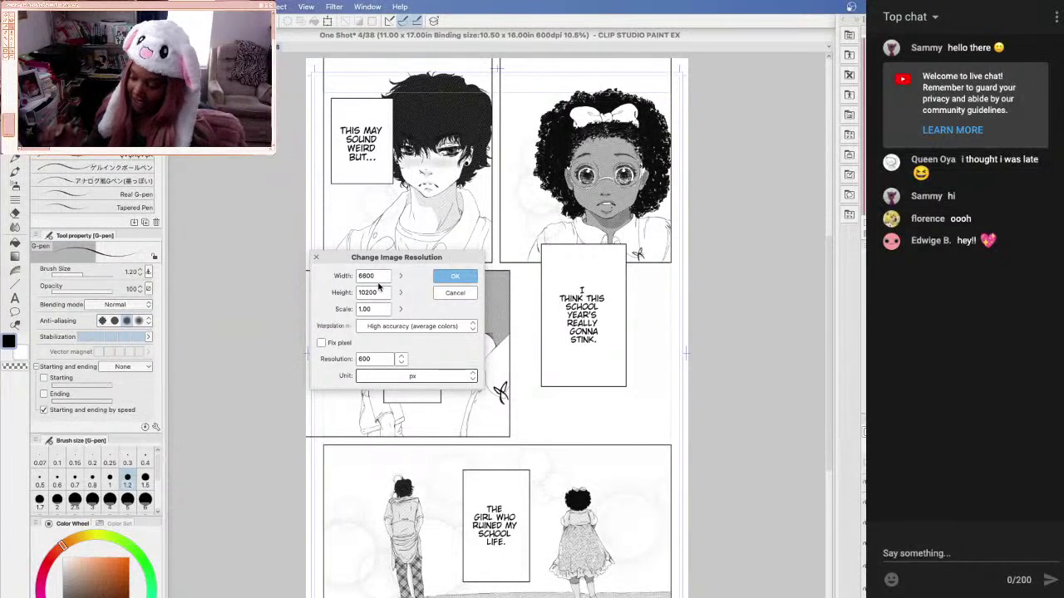
left_click(454, 293)
Examine the line art and screentones up close on the One Shot page, from the silhouetted profile to the dark-haired boy's face
scroll(431, 272, "up", 2)
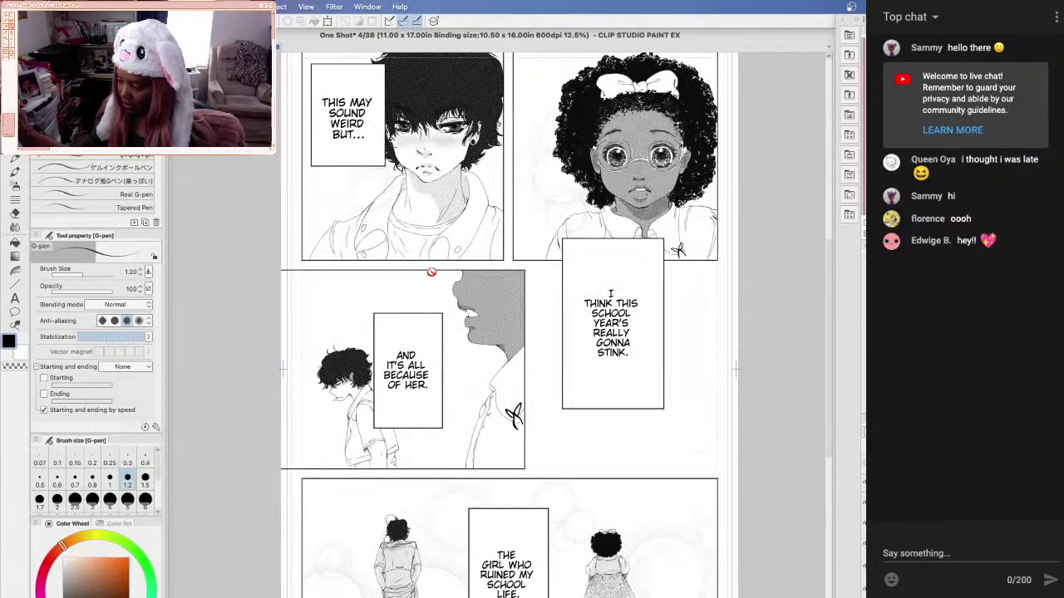
scroll(432, 272, "up", 4)
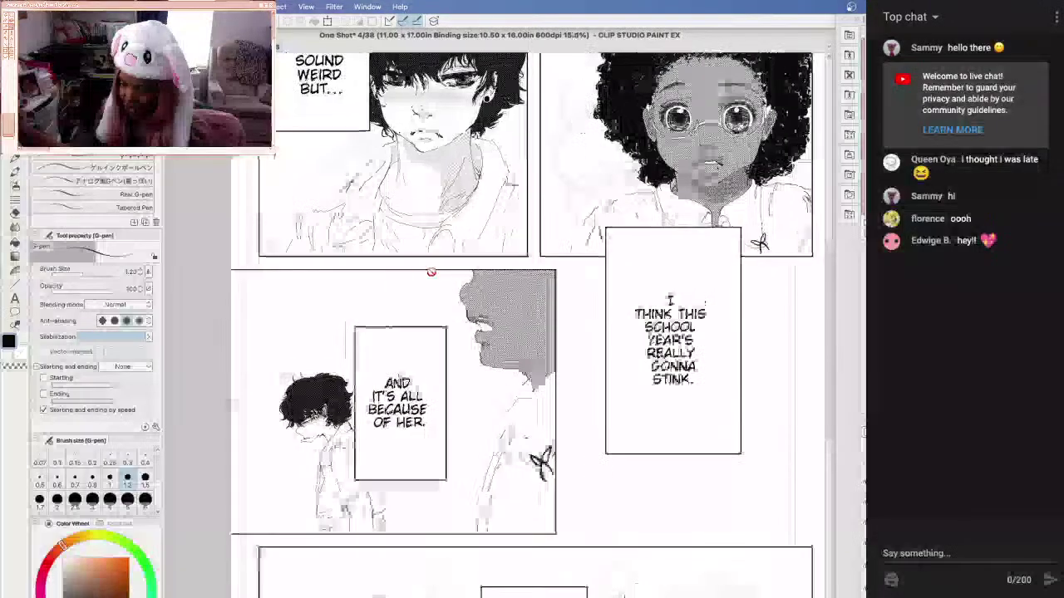
scroll(431, 271, "up", 2)
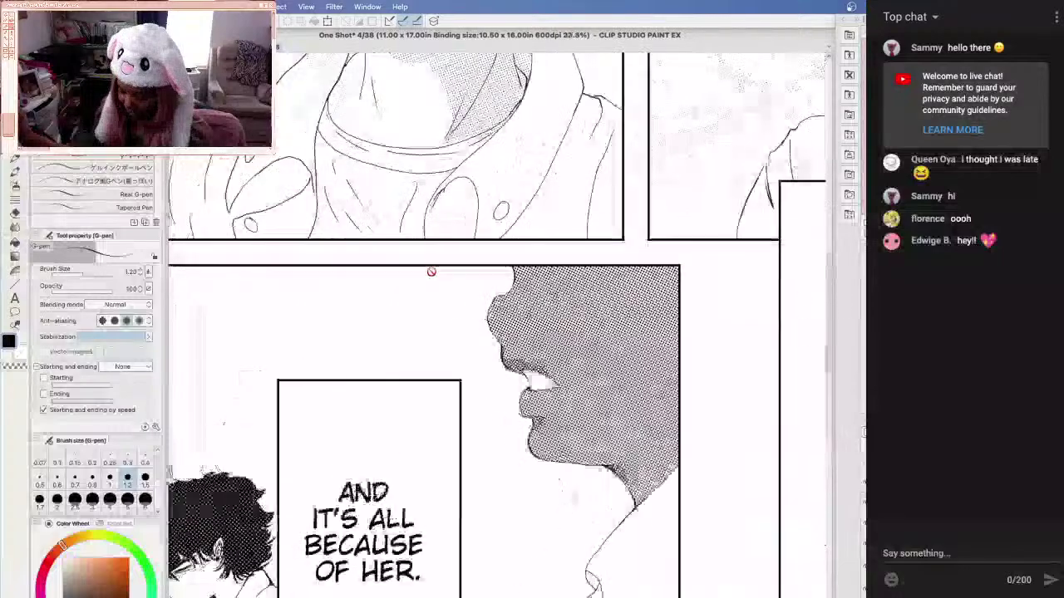
scroll(431, 272, "up", 2)
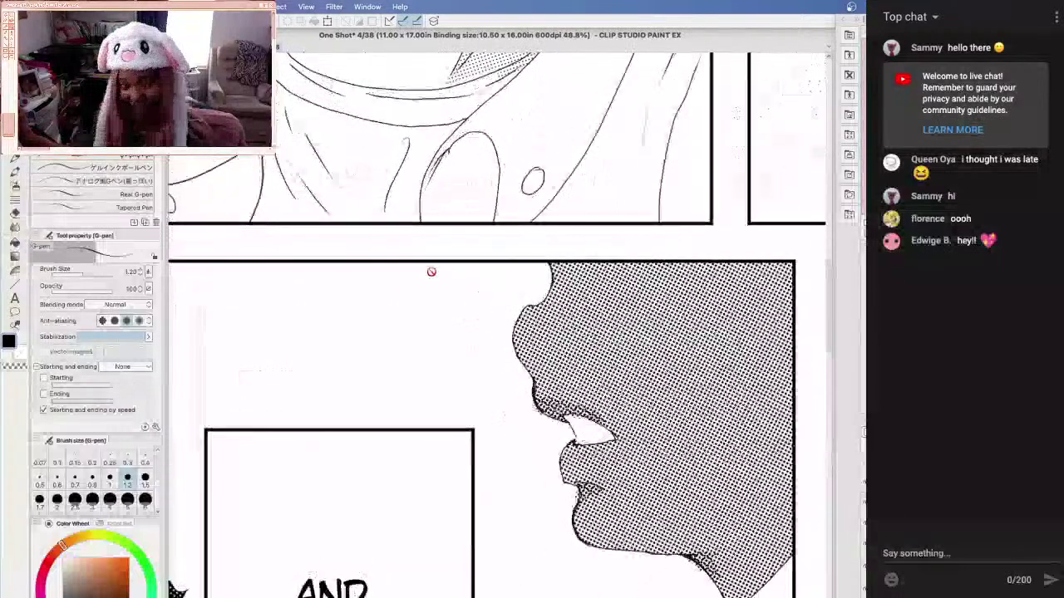
scroll(431, 271, "up", 2)
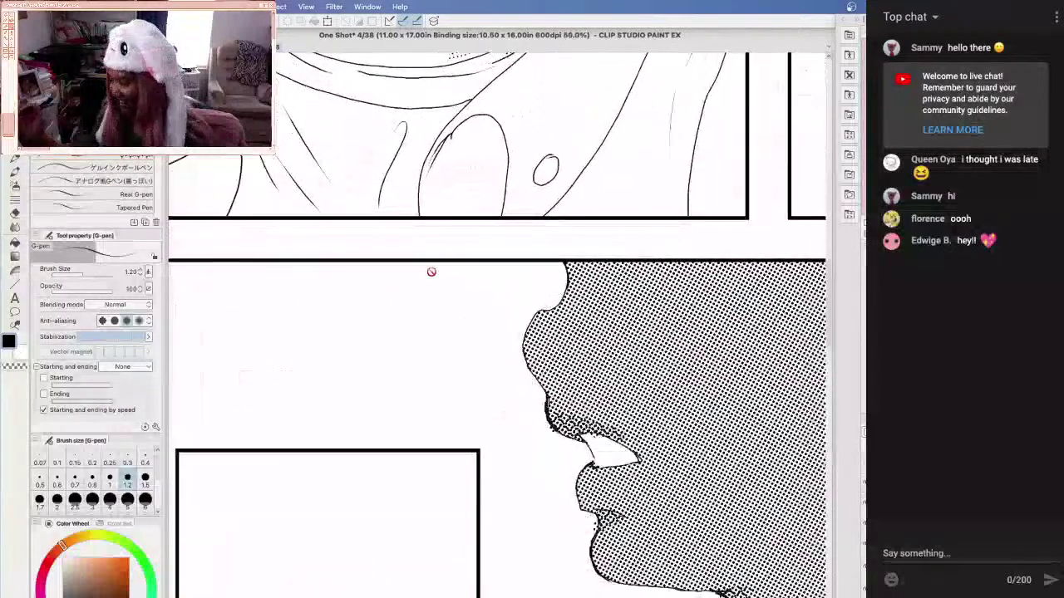
left_click_drag(830, 280, 829, 203)
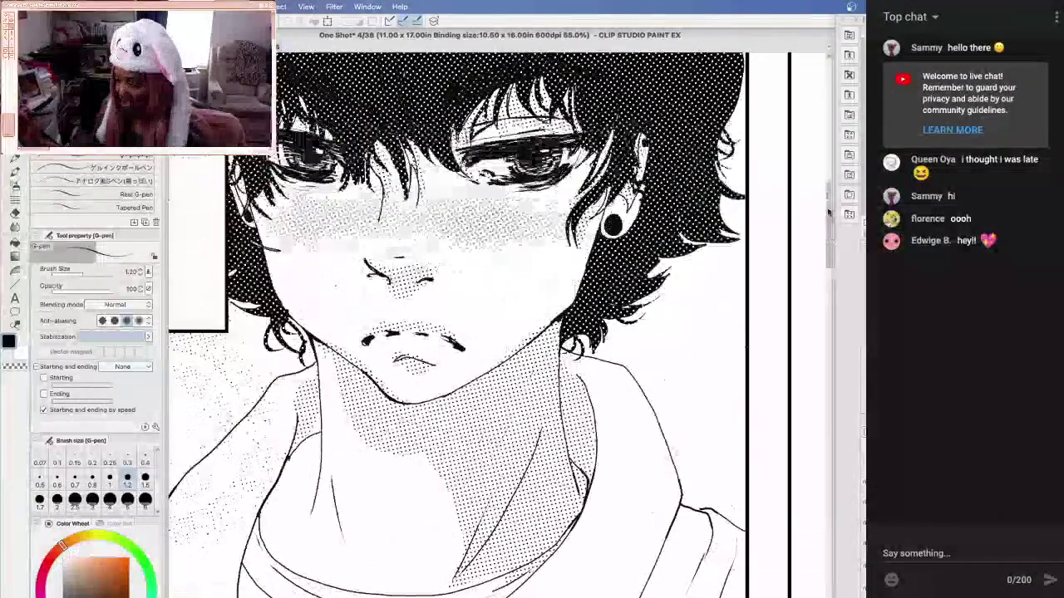
scroll(593, 237, "up", 2)
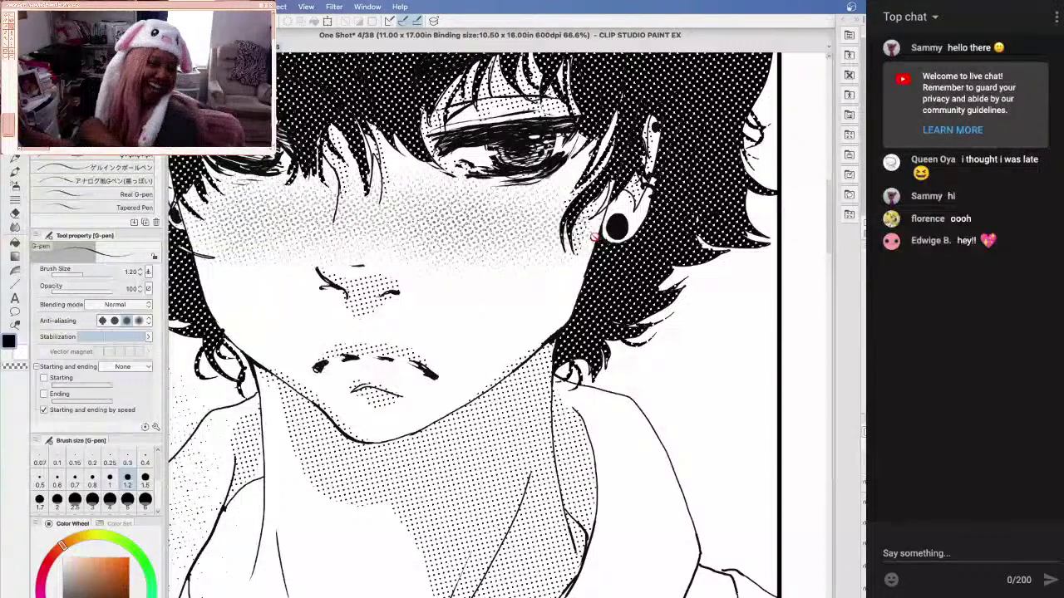
scroll(595, 238, "down", 5)
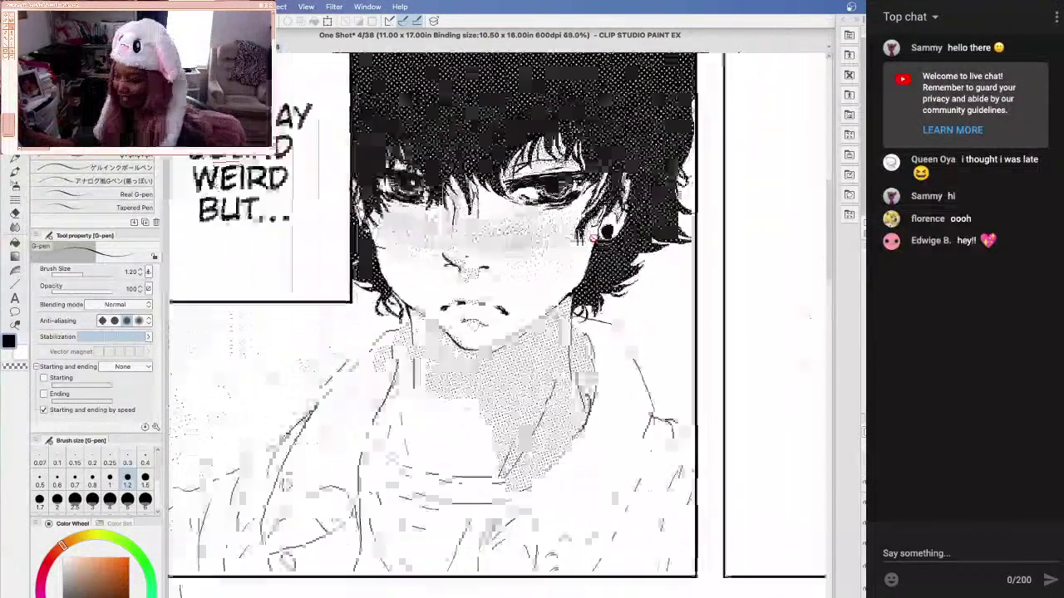
scroll(594, 238, "down", 2)
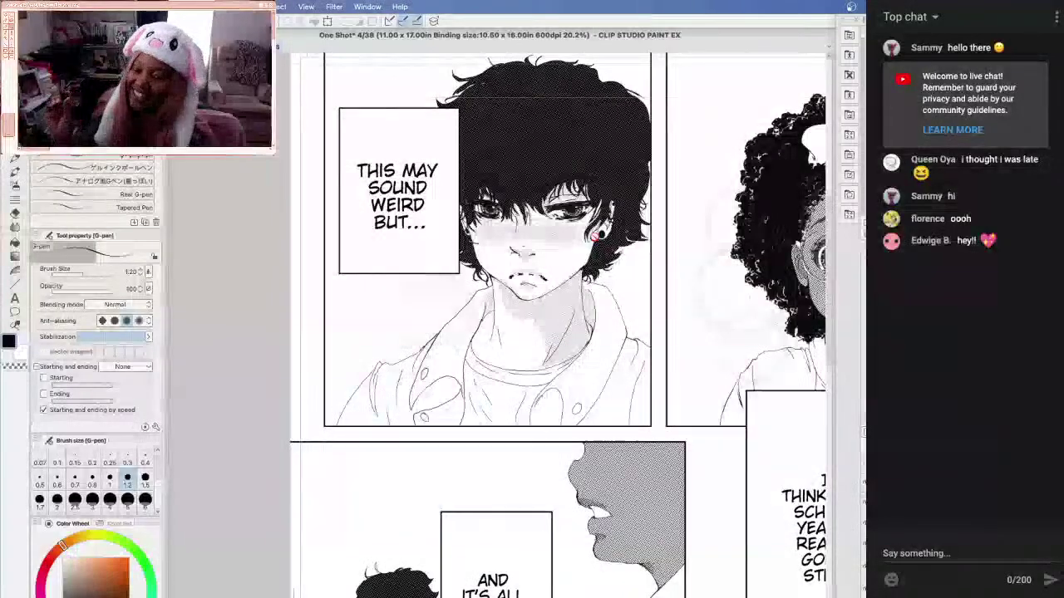
Return to page 1 of the 800 x 1280 px Comic document
left_click(366, 10)
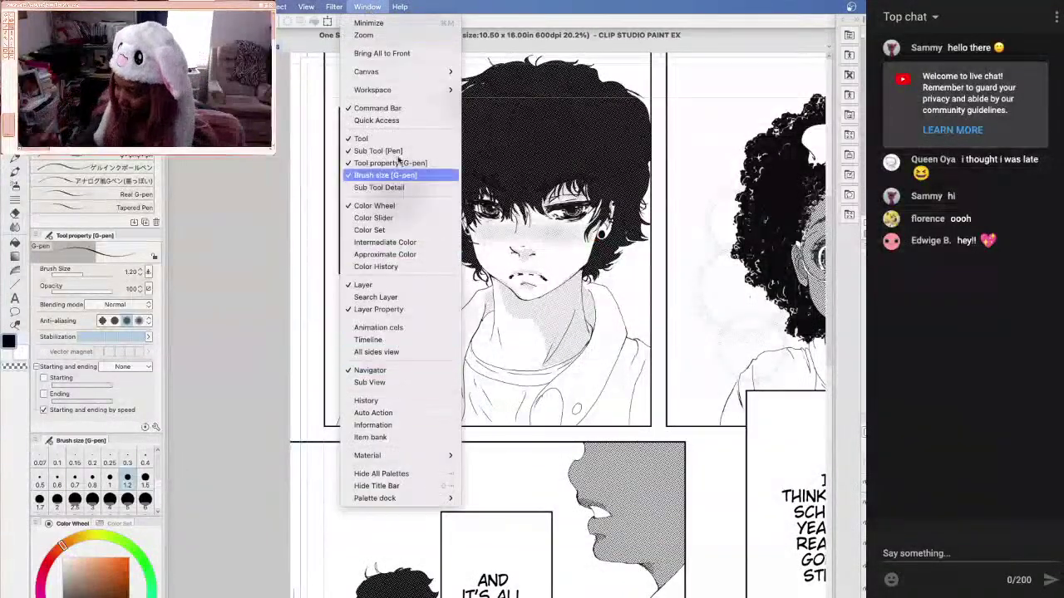
mouse_move(403, 77)
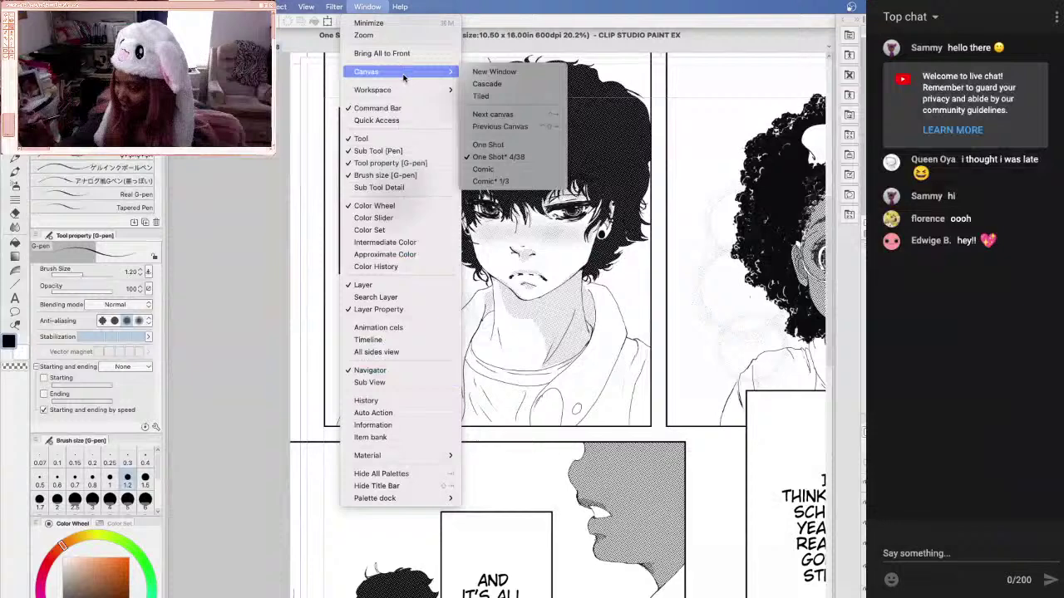
left_click(503, 181)
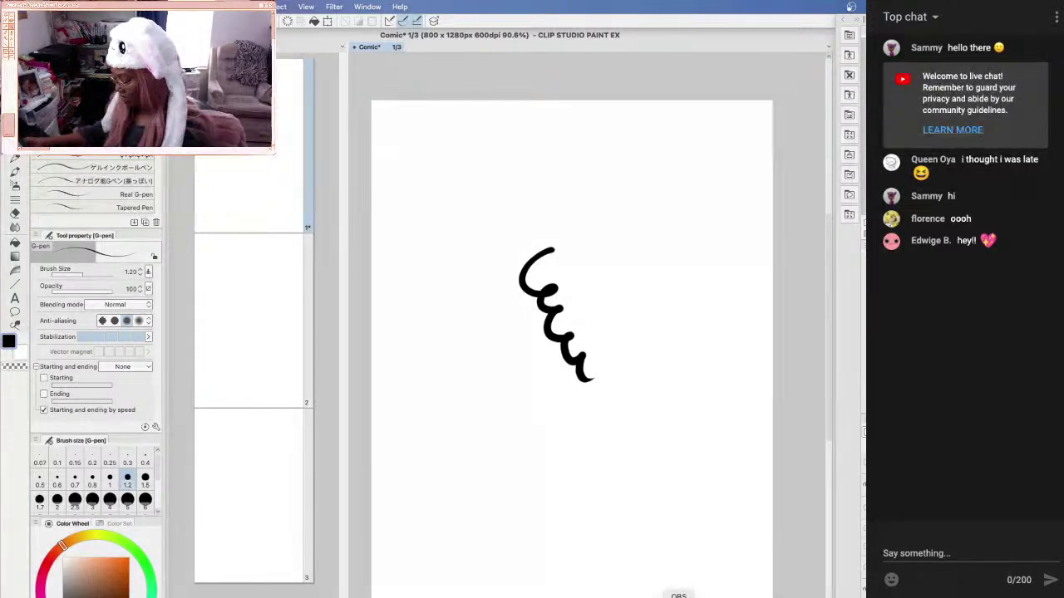
left_click(679, 595)
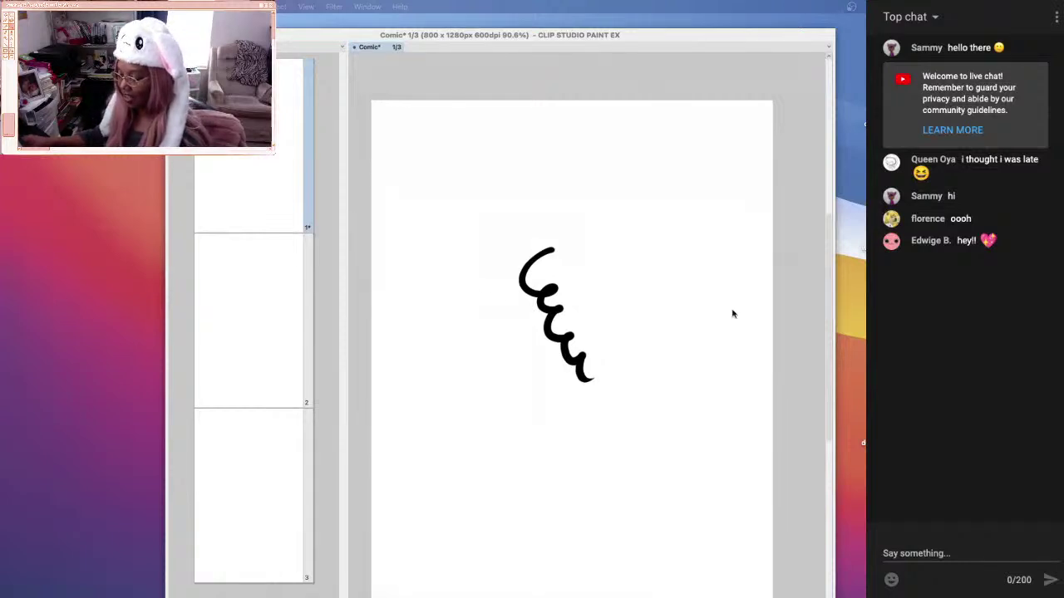
left_click(480, 388)
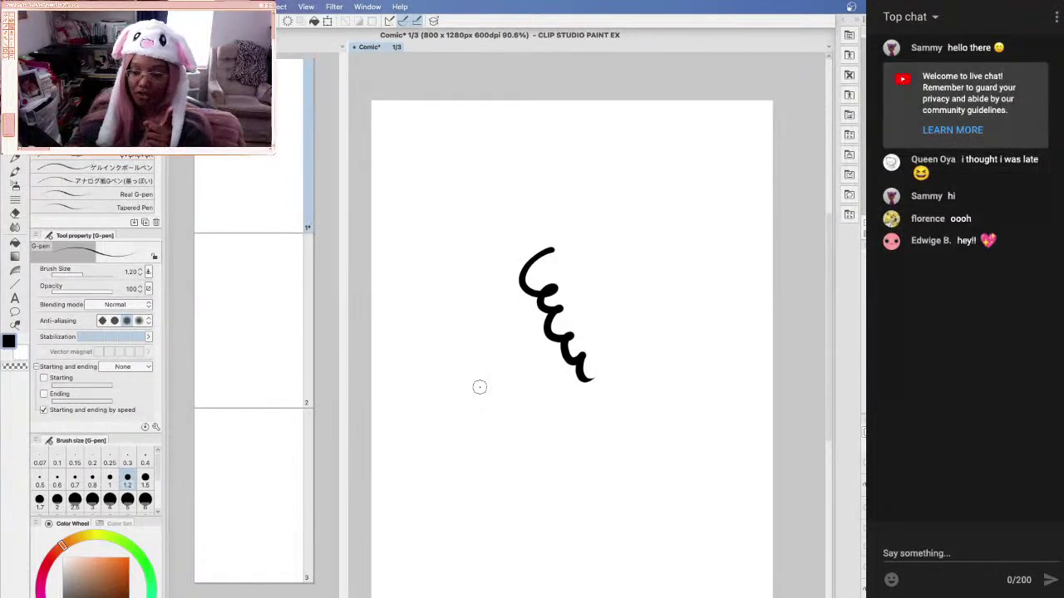
Delete the looping test stroke from page 1 and bring back the panel artwork, frames and dialogue boxes
key("m")
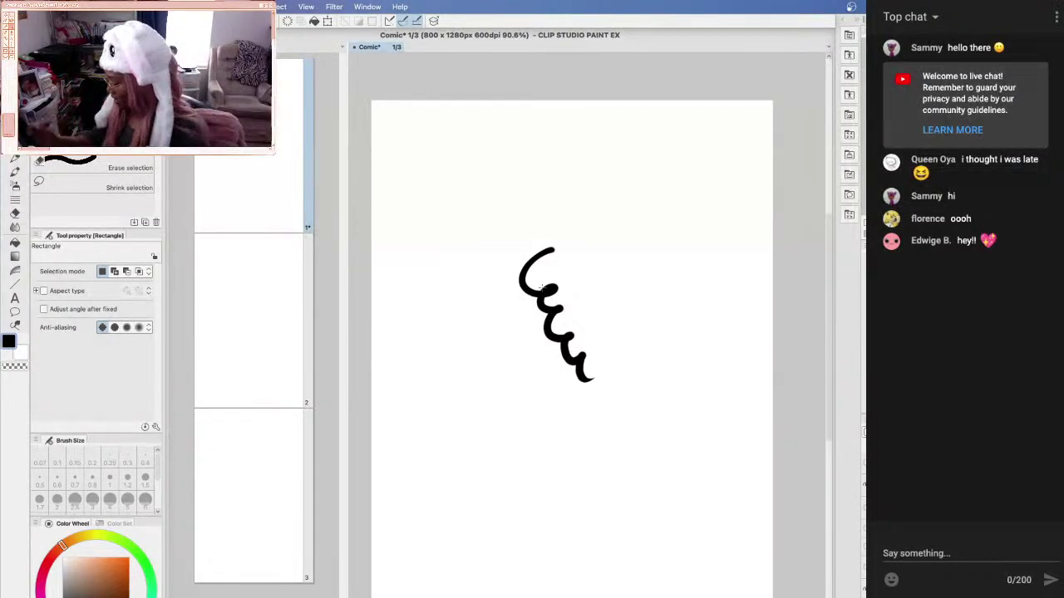
key("Delete")
left_click(592, 259)
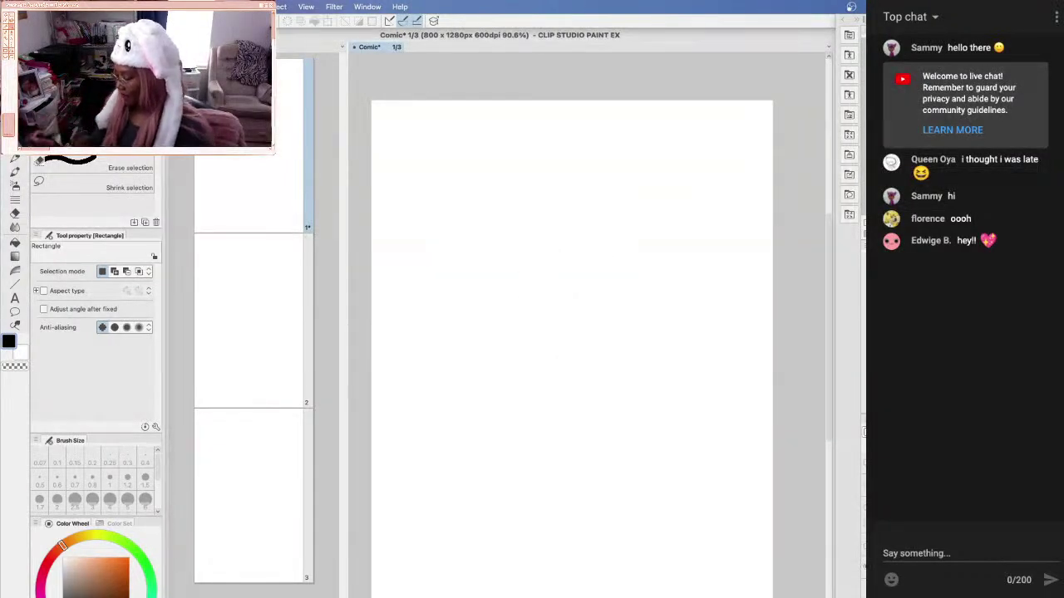
left_click(865, 525)
left_click(862, 502)
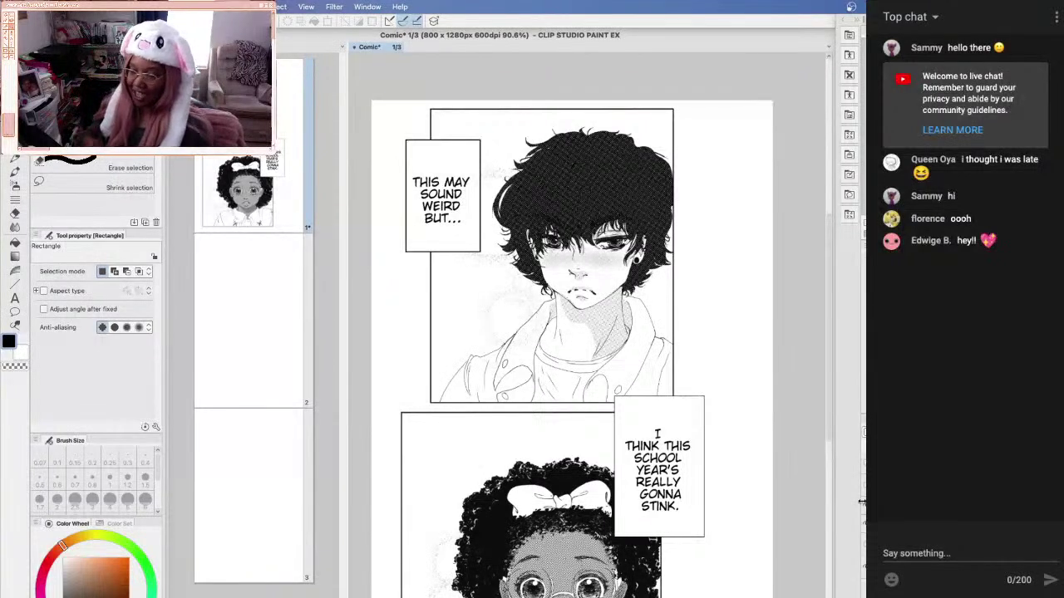
Open page 2 of the Comic document, and close page 1 with its changes saved
double_click(259, 333)
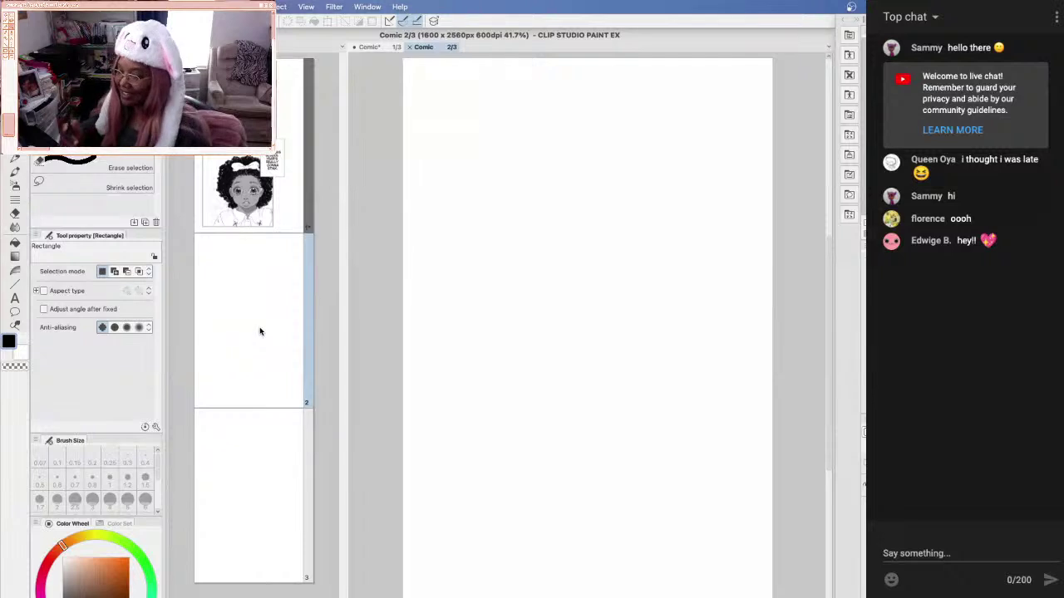
left_click(370, 8)
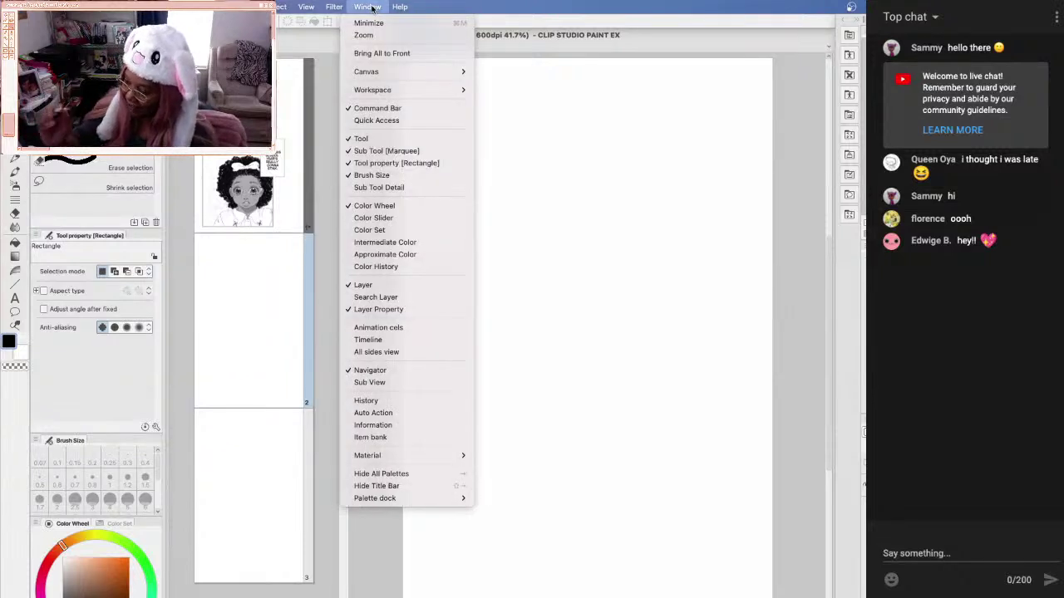
left_click(259, 203)
left_click(259, 203)
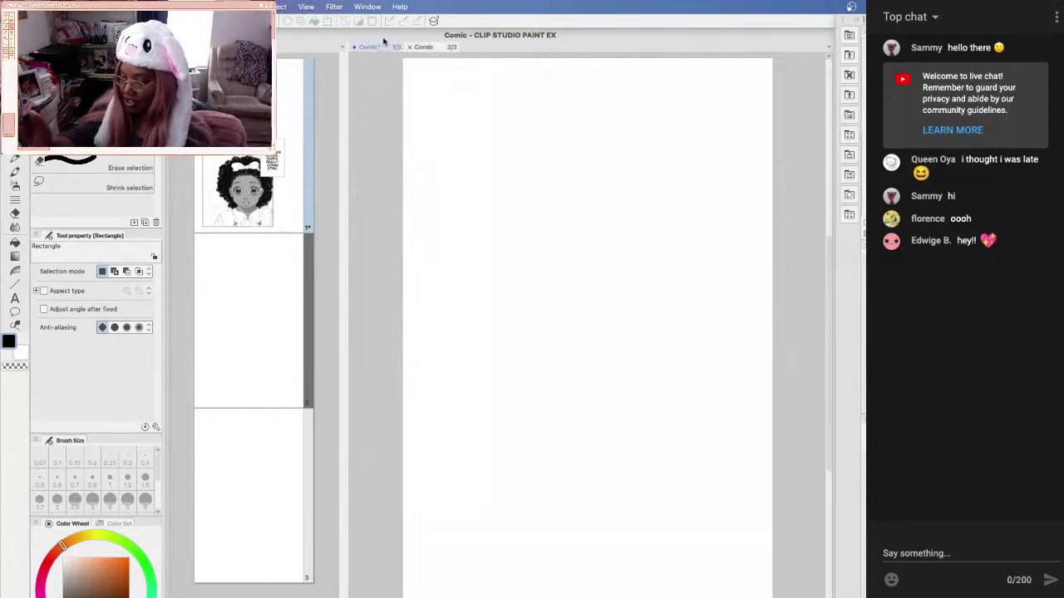
left_click(356, 46)
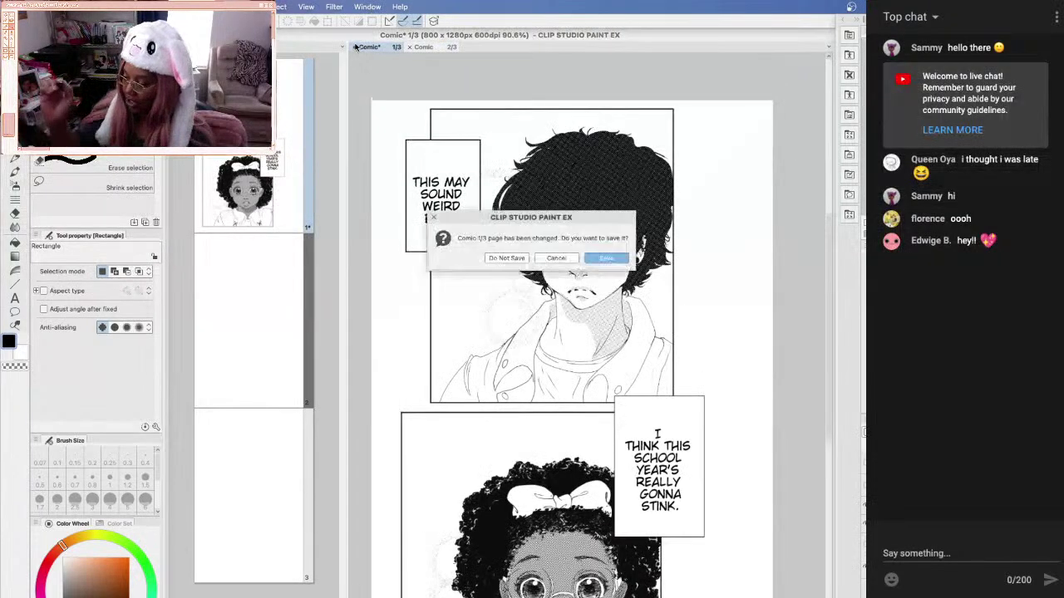
left_click(615, 260)
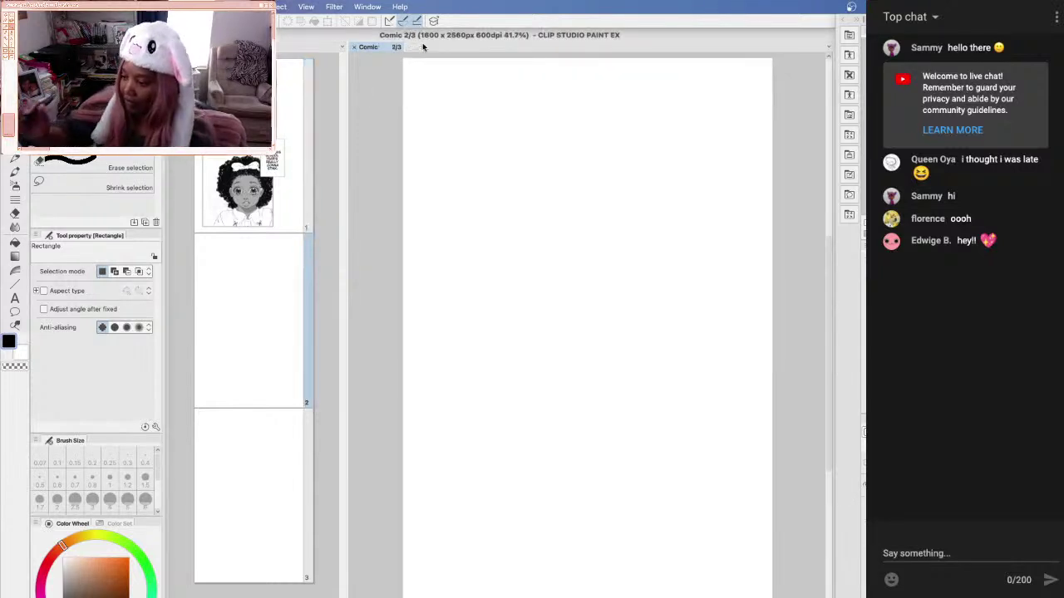
Switch to page 4 of One Shot, hide its dialogue boxes, and select the entire frame folder artwork for copying
left_click(368, 7)
mouse_move(408, 76)
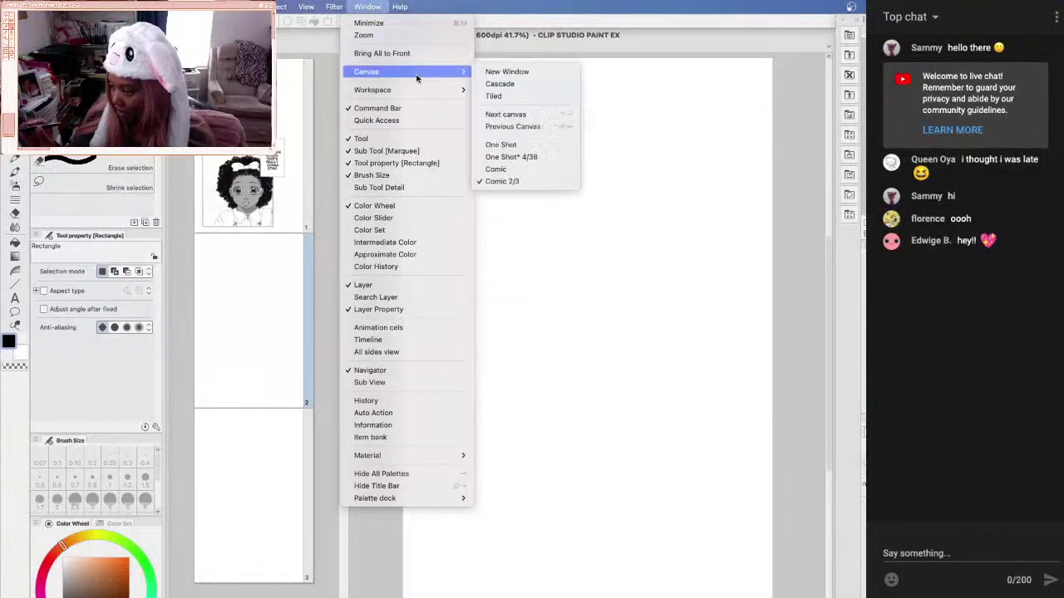
left_click(532, 159)
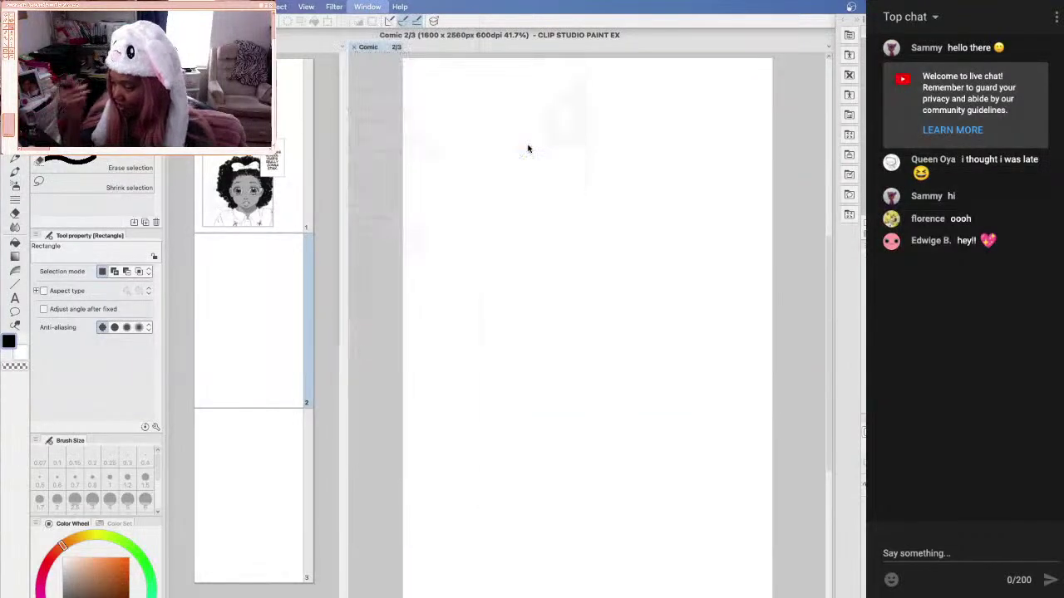
key("ctrl+minus")
key("ctrl+minus")
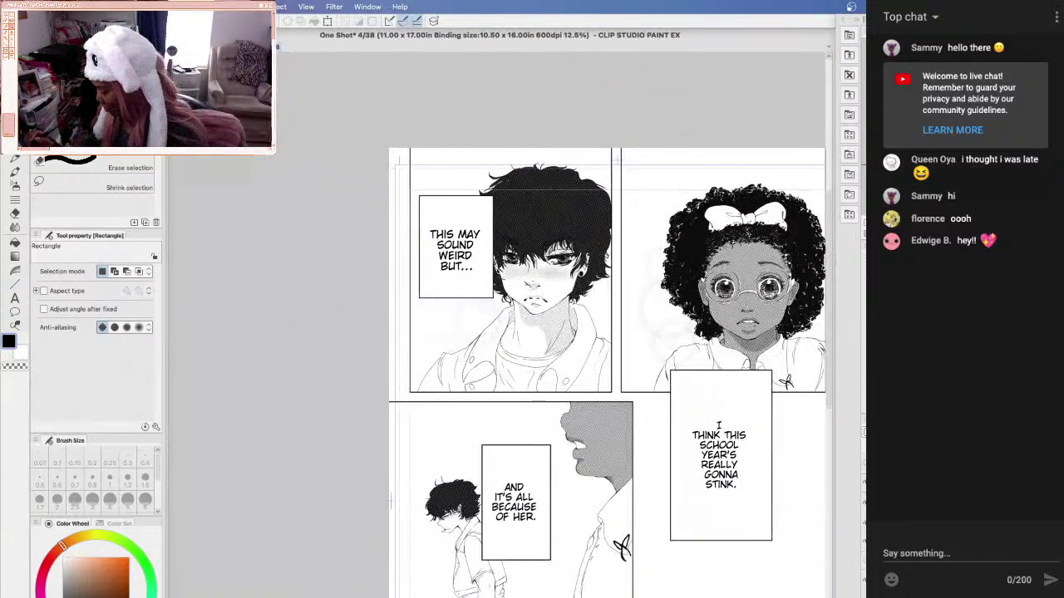
left_click(923, 453)
left_click(871, 432)
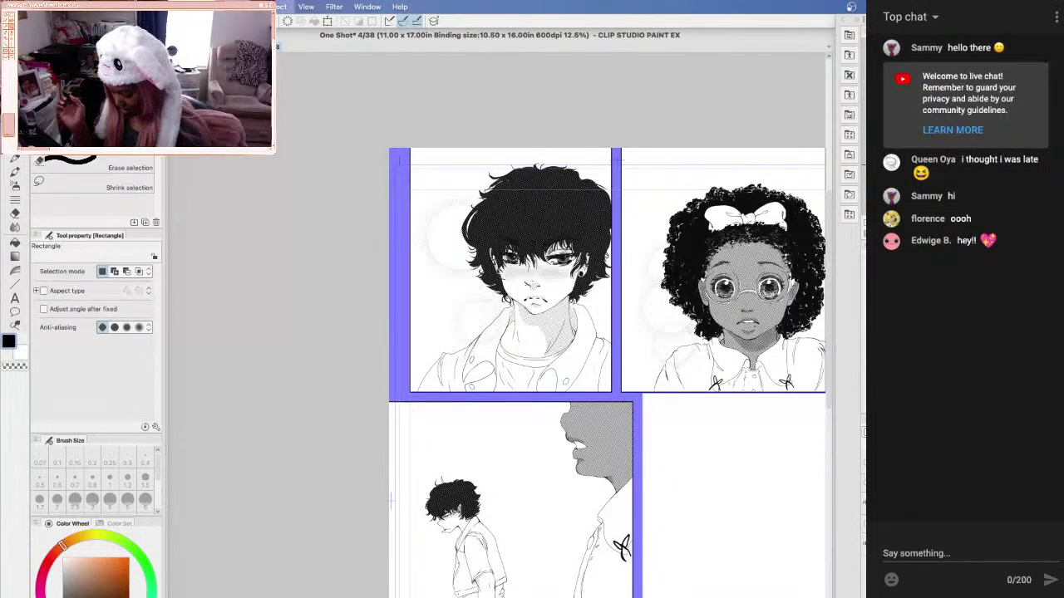
key("ctrl+a")
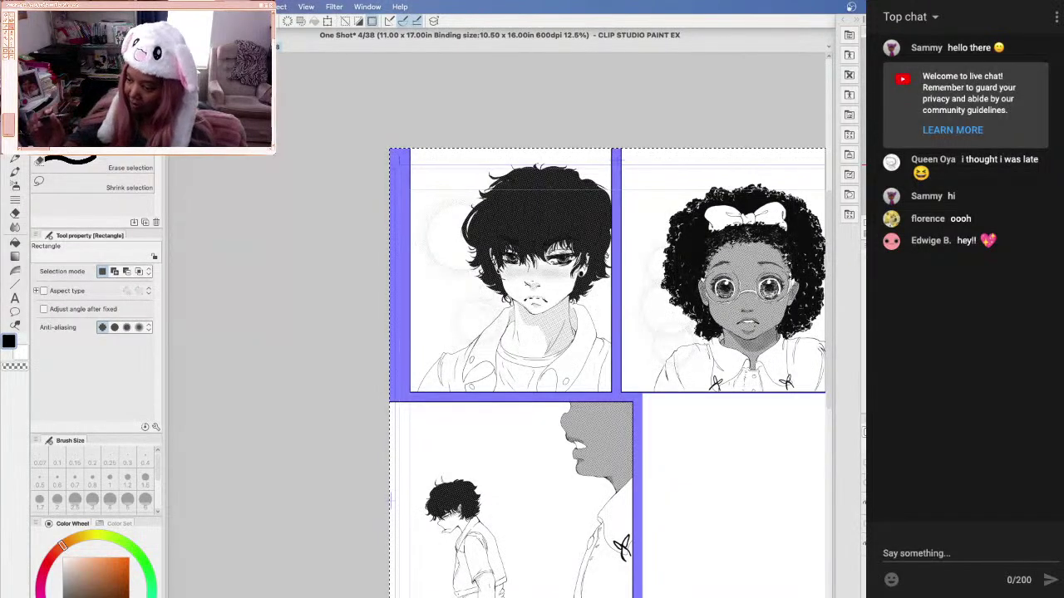
Paste the copied One Shot frame folder onto page 2 of the Comic document
left_click(367, 7)
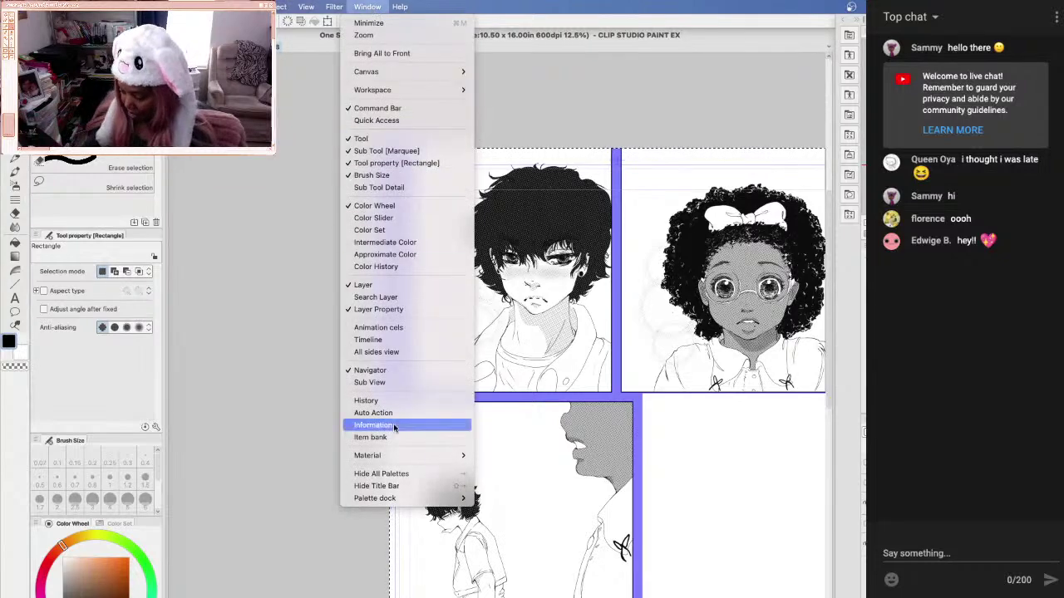
mouse_move(461, 75)
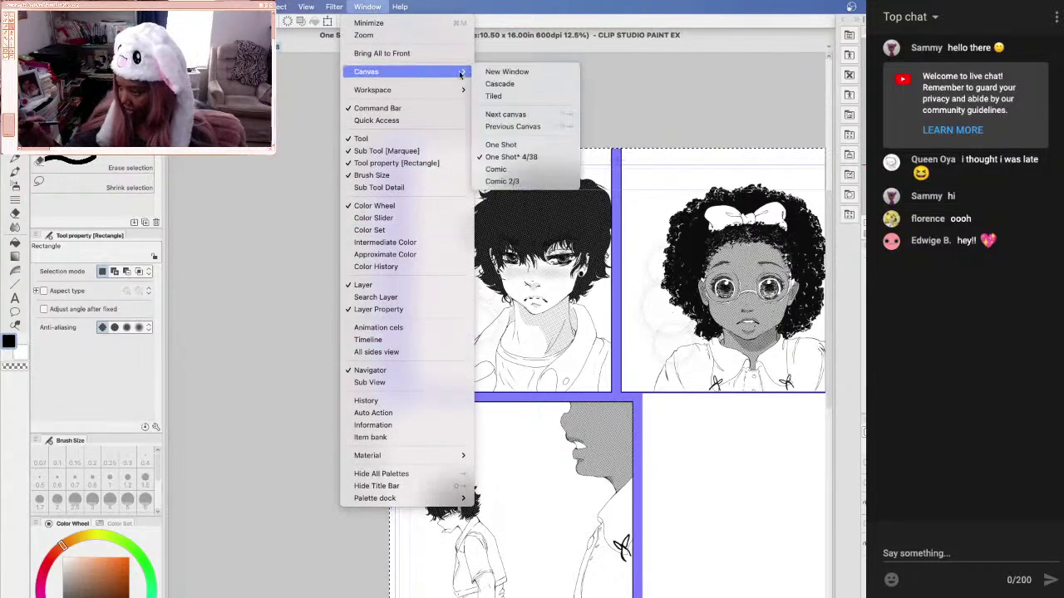
left_click(516, 181)
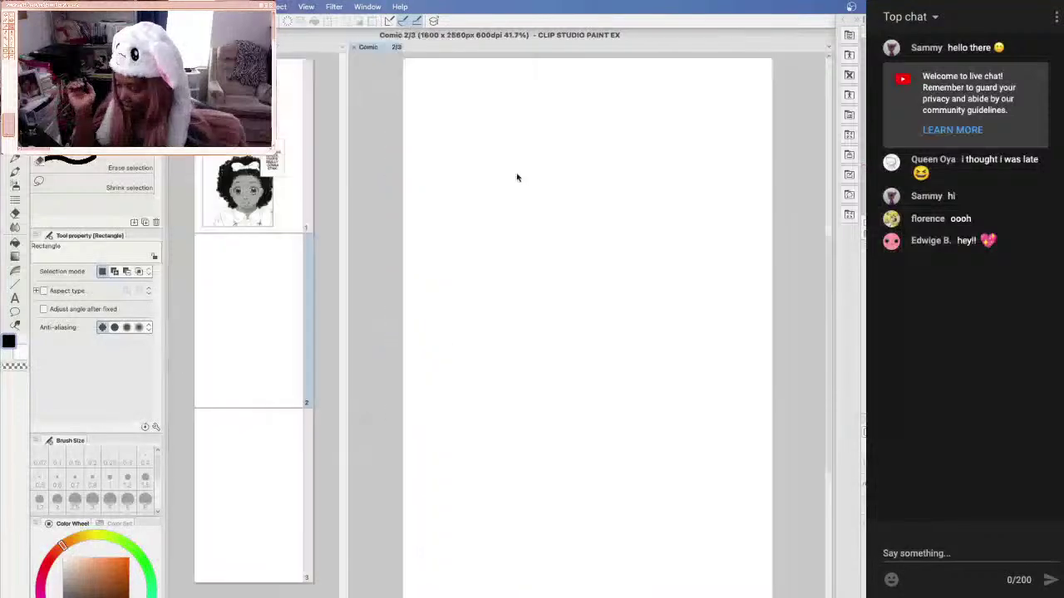
scroll(522, 330, "down", 1)
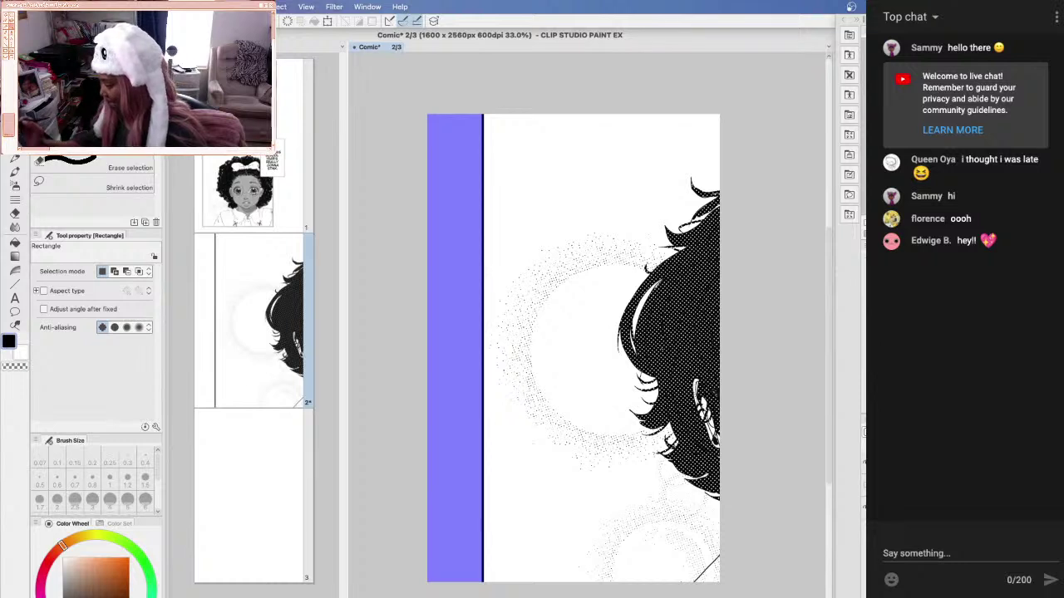
Convert the pasted frame border folder on Comic page 2 to an image material layer, keeping the original layer
mouse_move(955, 330)
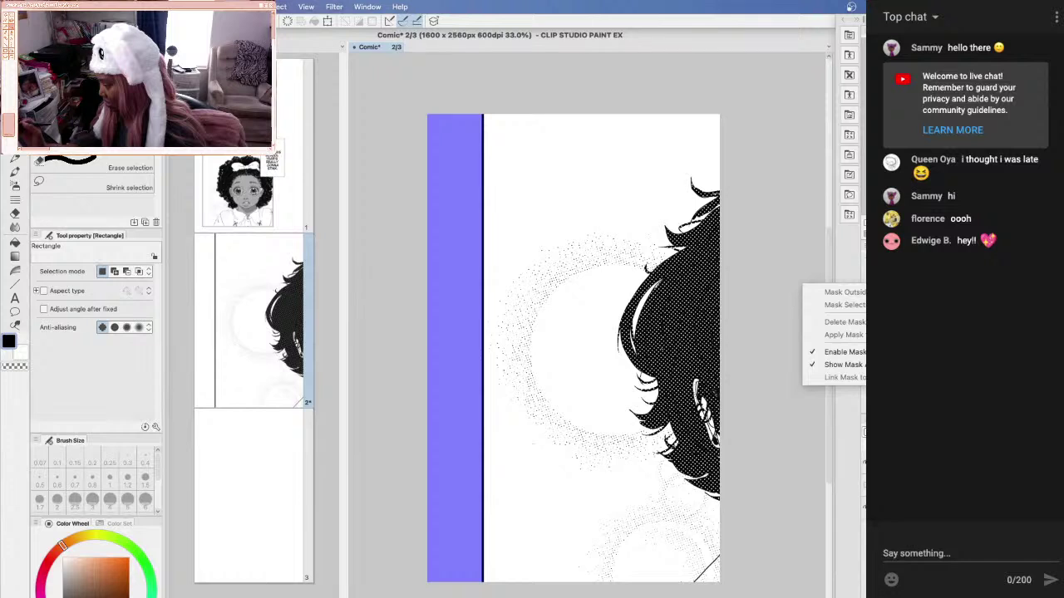
left_click(956, 366)
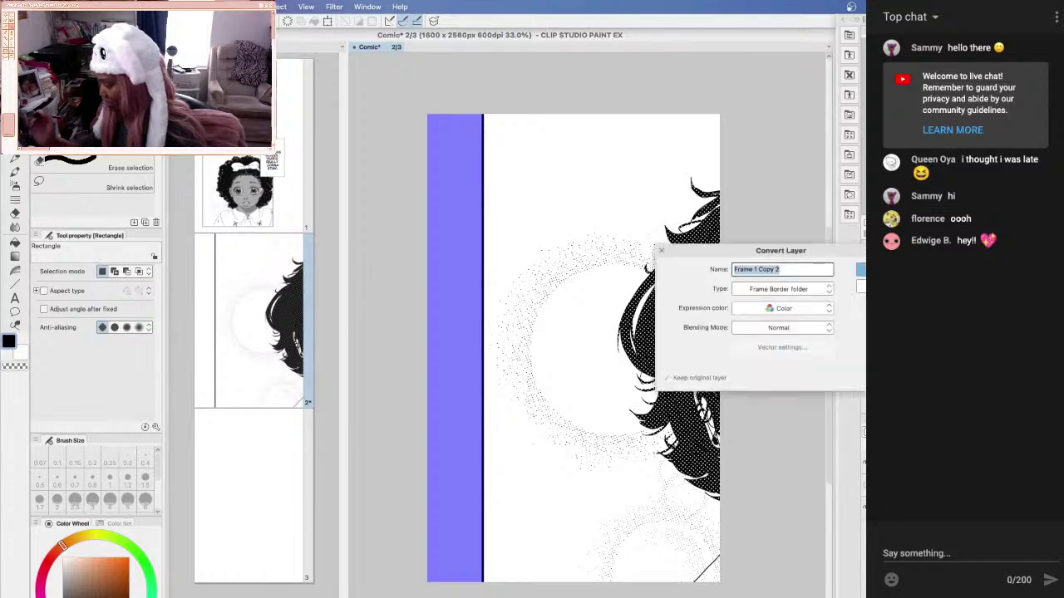
left_click(803, 290)
left_click(788, 324)
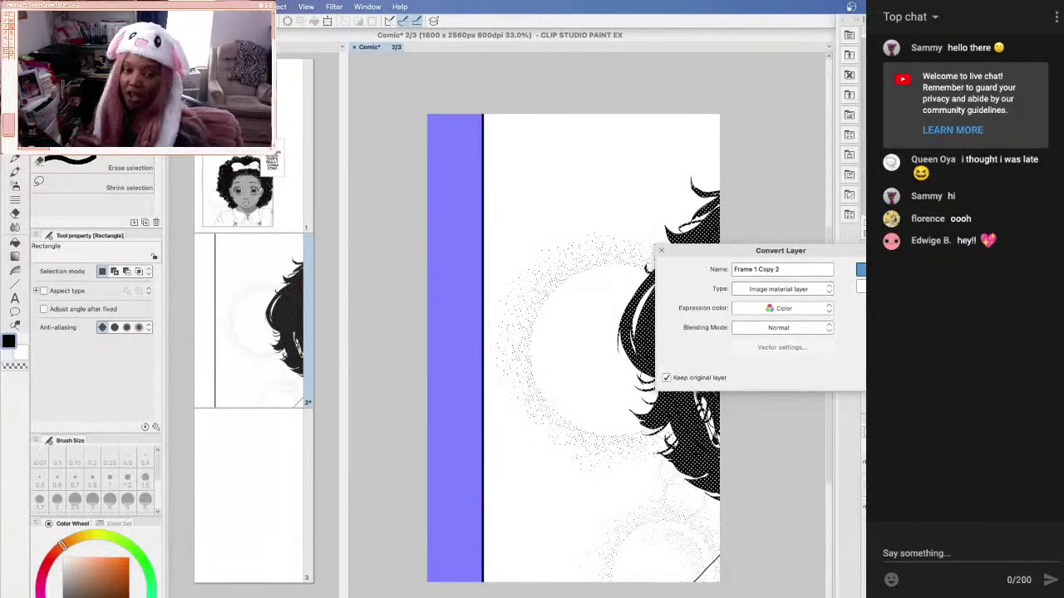
key("Return")
Try moving the converted artwork on Comic page 2 with the Object tool, and undo the move and the layer conversion
left_click_drag(678, 331, 533, 366)
left_click(605, 360)
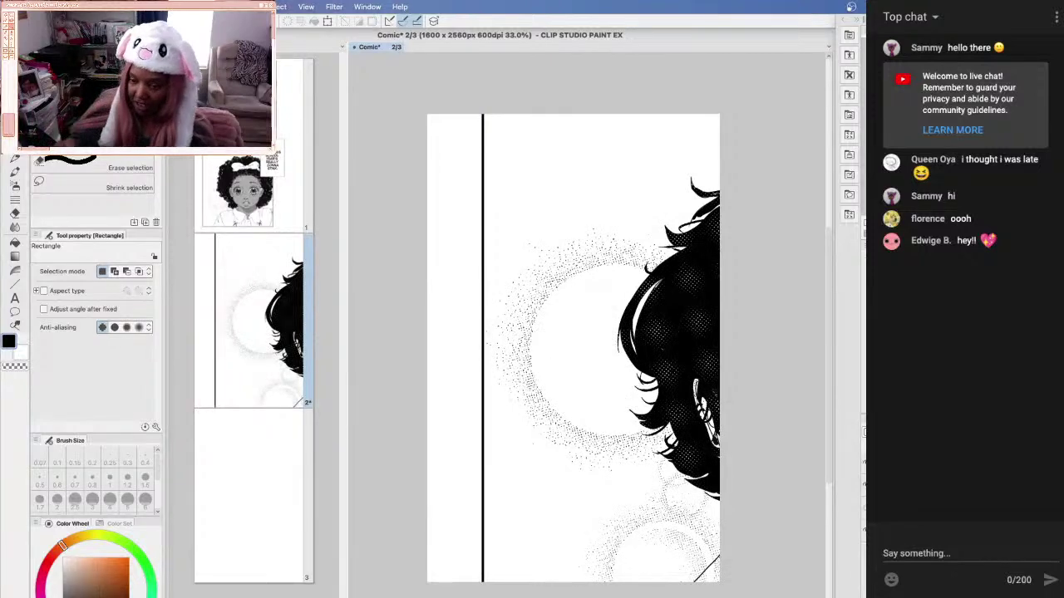
key("o")
left_click_drag(689, 247, 521, 294)
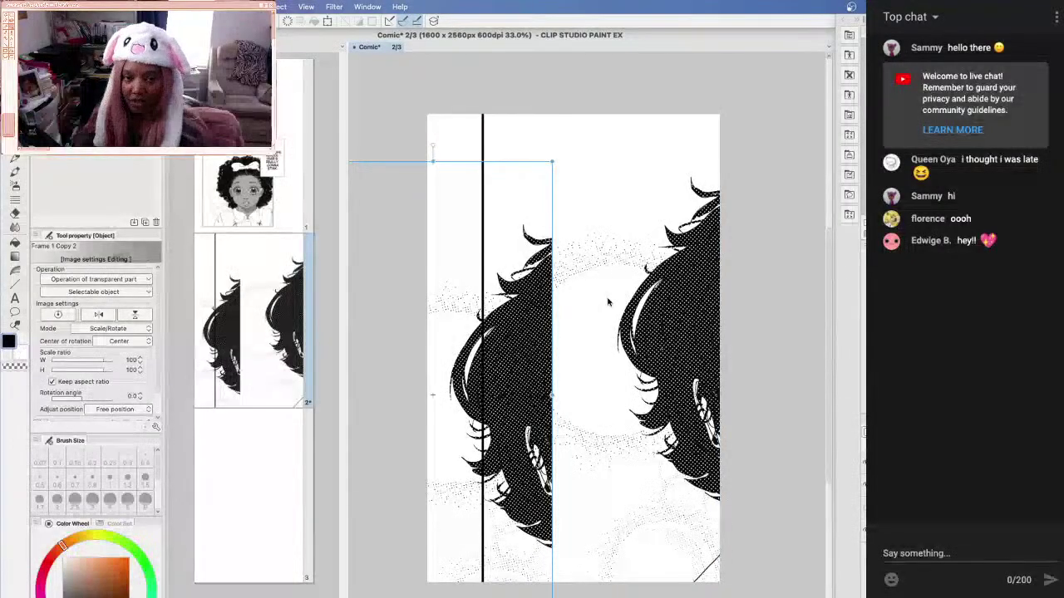
key("ctrl+z")
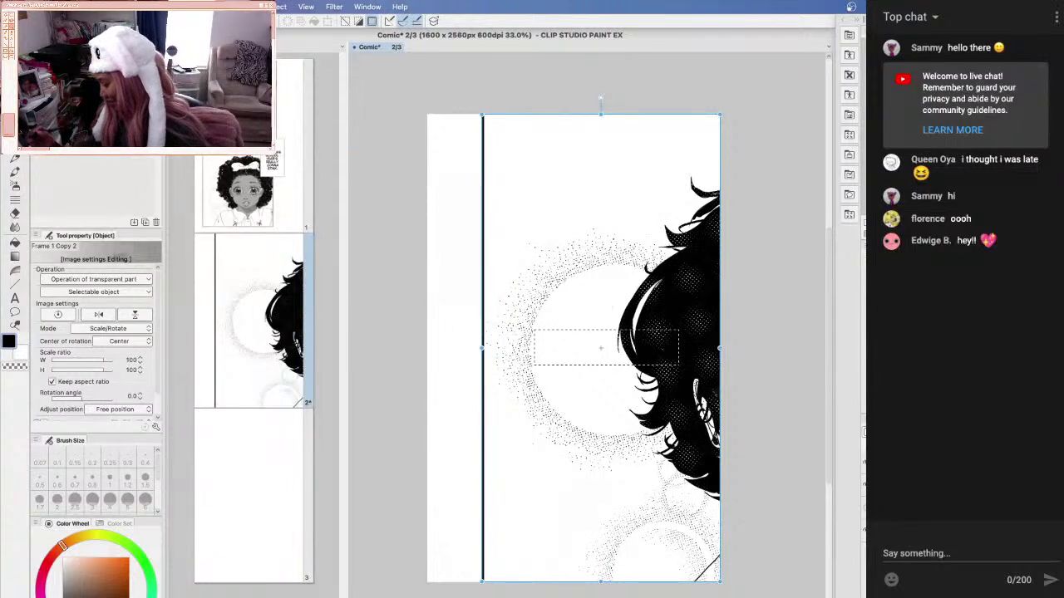
key("ctrl+z")
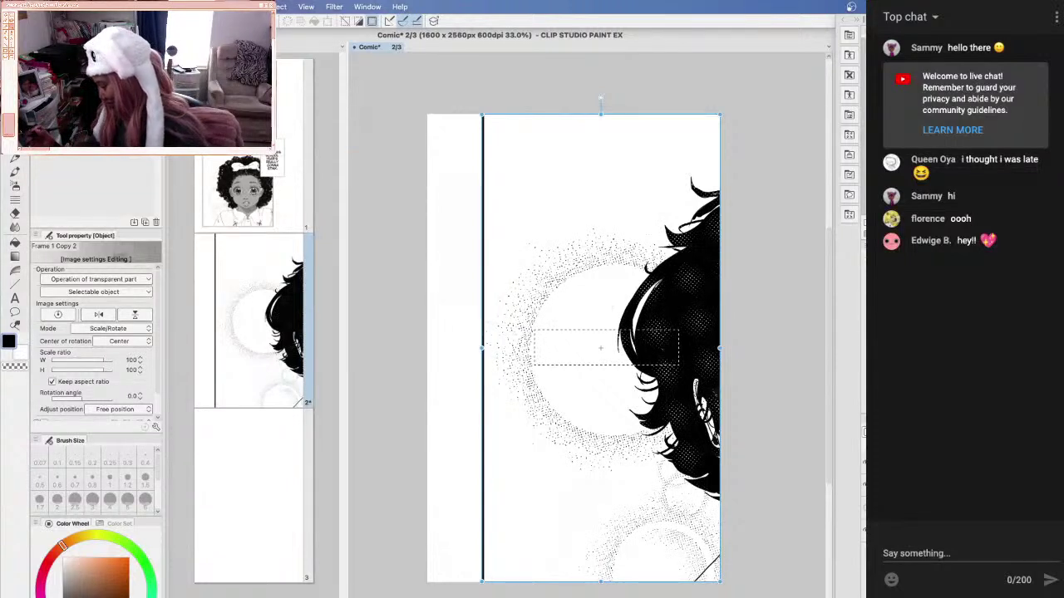
key("ctrl+d")
left_click(480, 403)
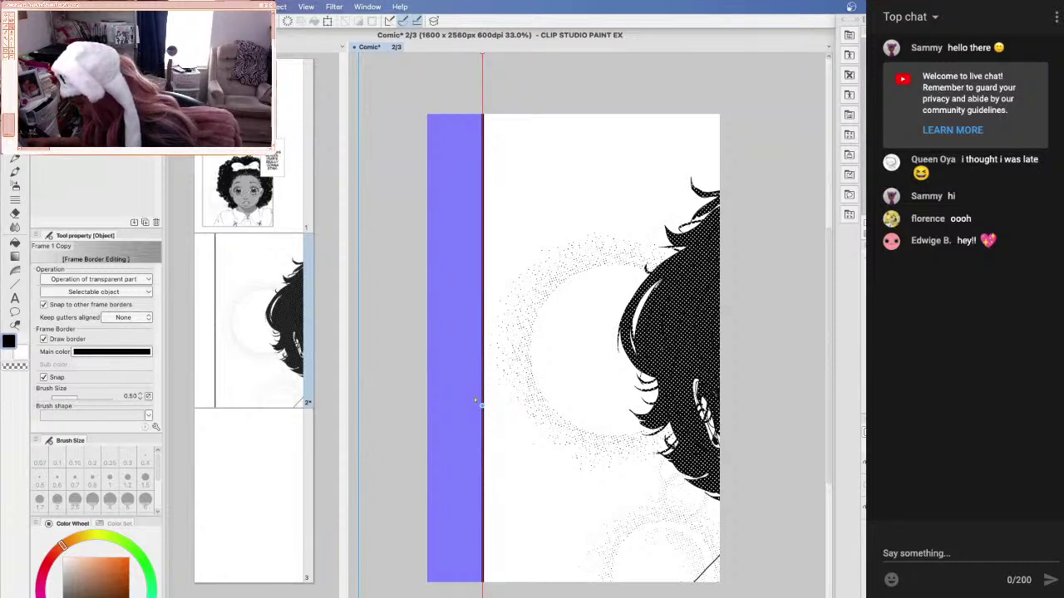
left_click(475, 402)
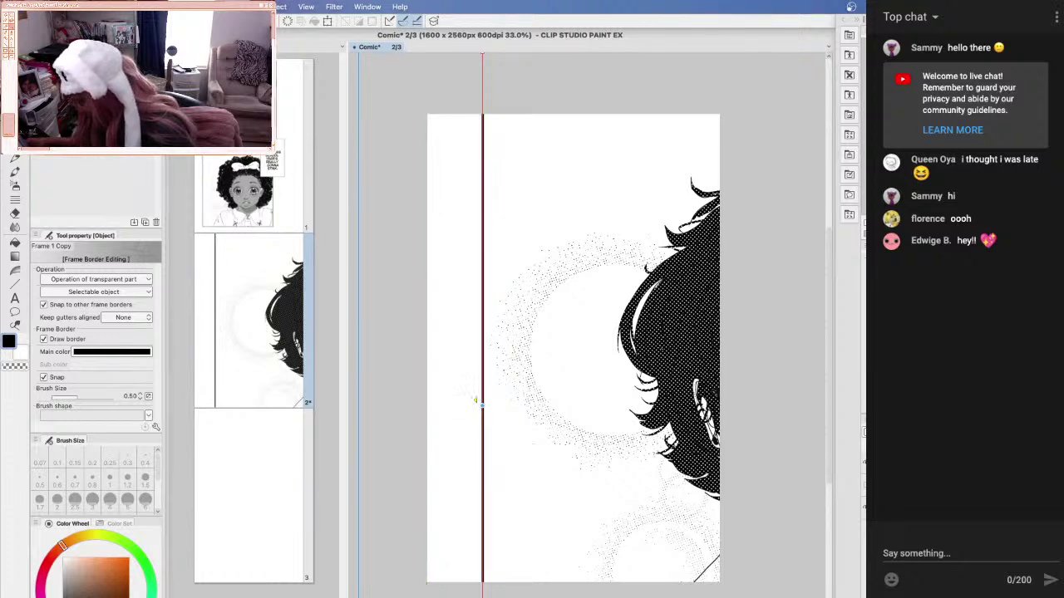
left_click(476, 402)
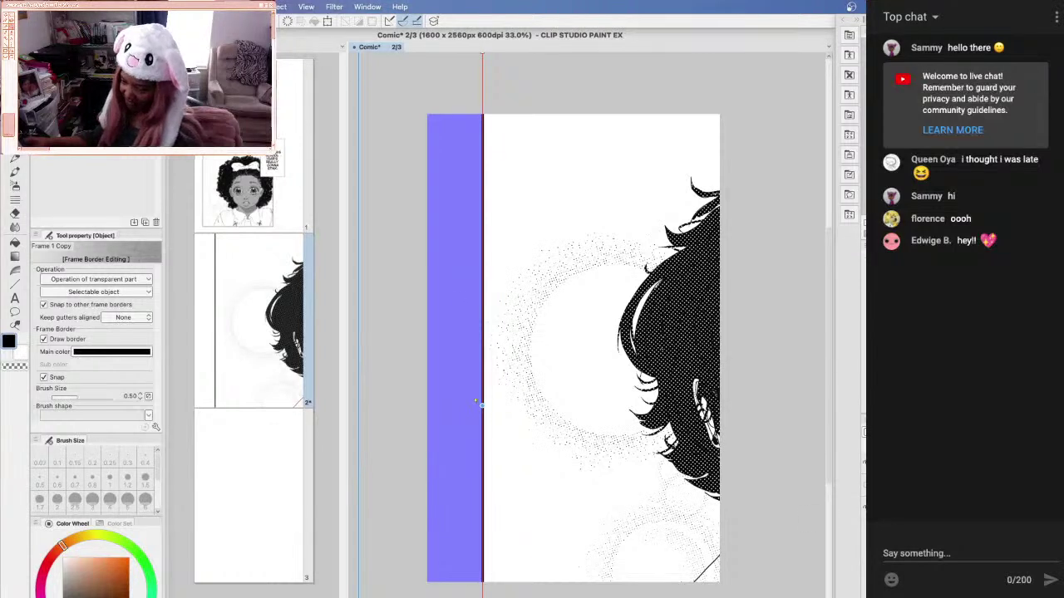
key("super+s")
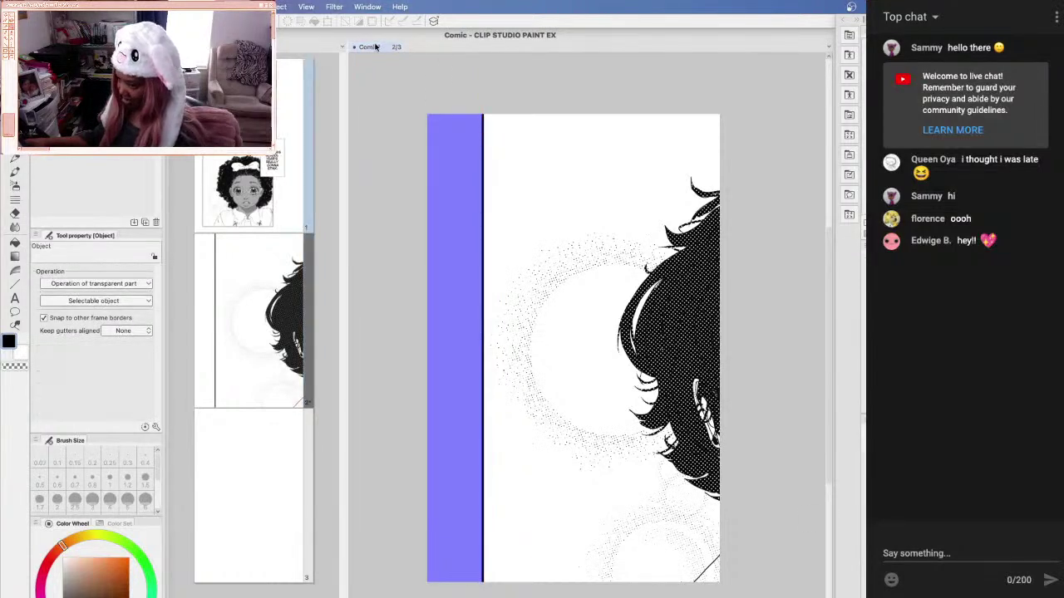
left_click(496, 177)
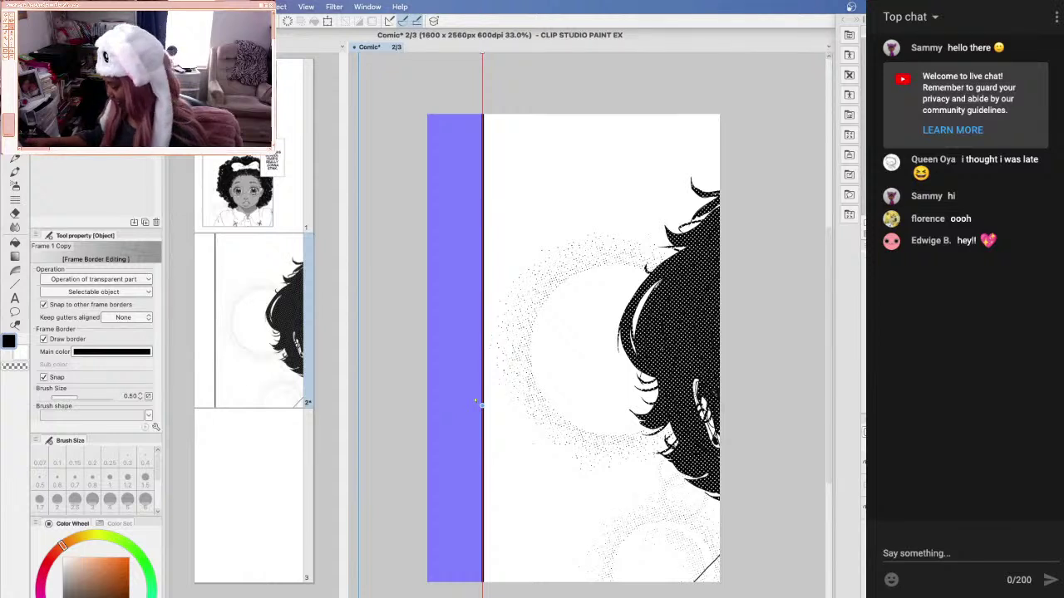
Switch back to page 4 of One Shot and duplicate its frame border folder
left_click(374, 7)
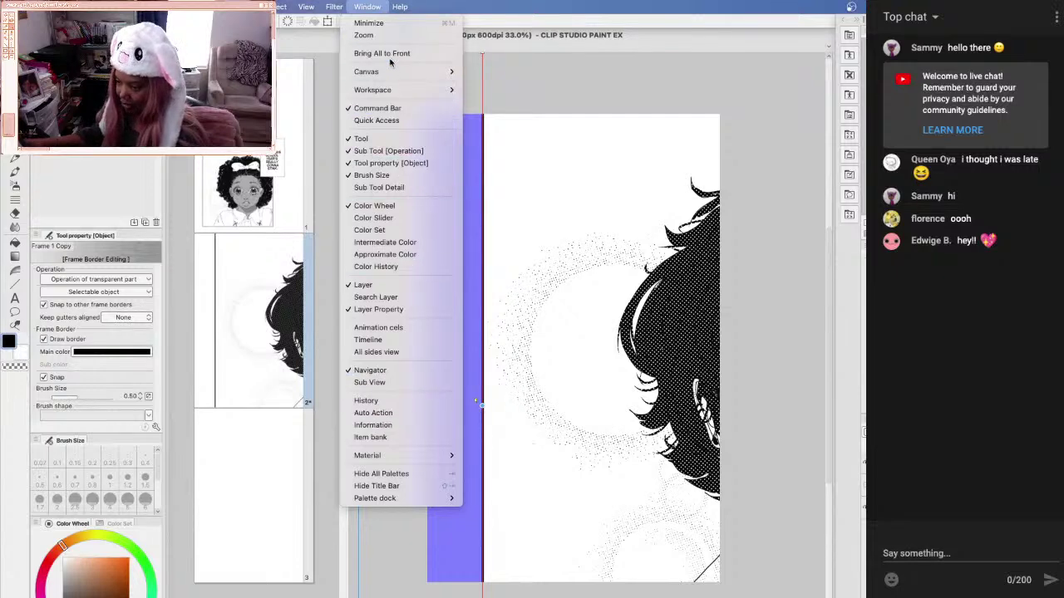
mouse_move(394, 75)
left_click(502, 157)
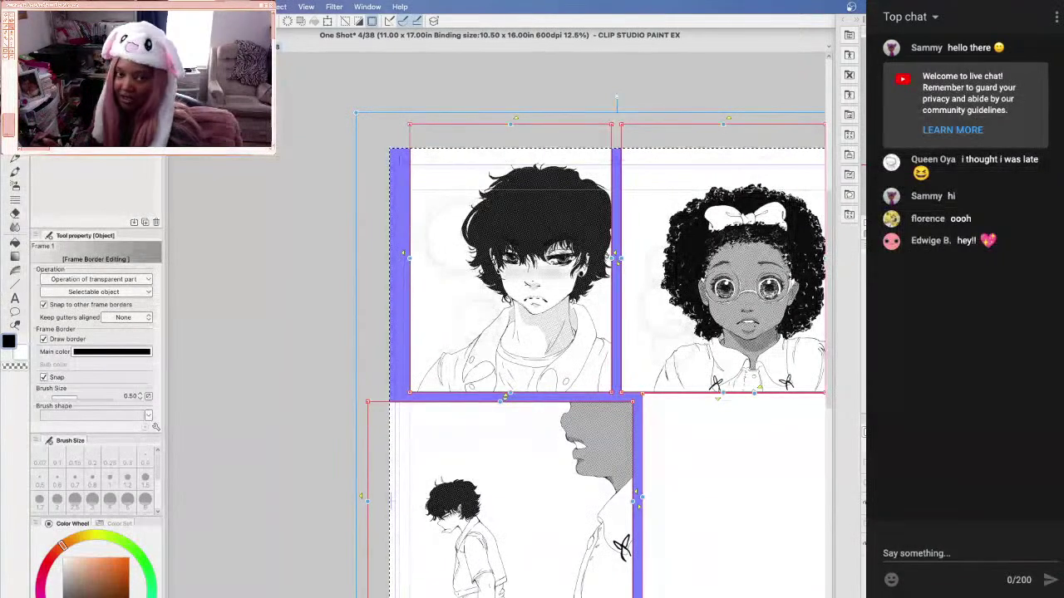
key("ctrl+v")
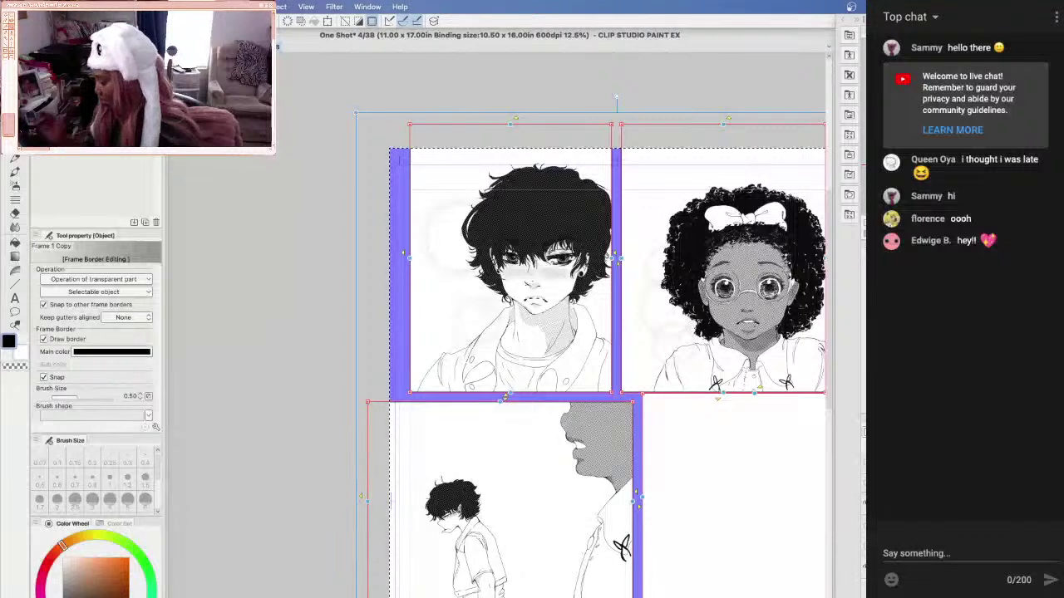
Convert the duplicated One Shot frame folder to an image material layer, keeping the original layer
left_click(789, 290)
left_click(789, 289)
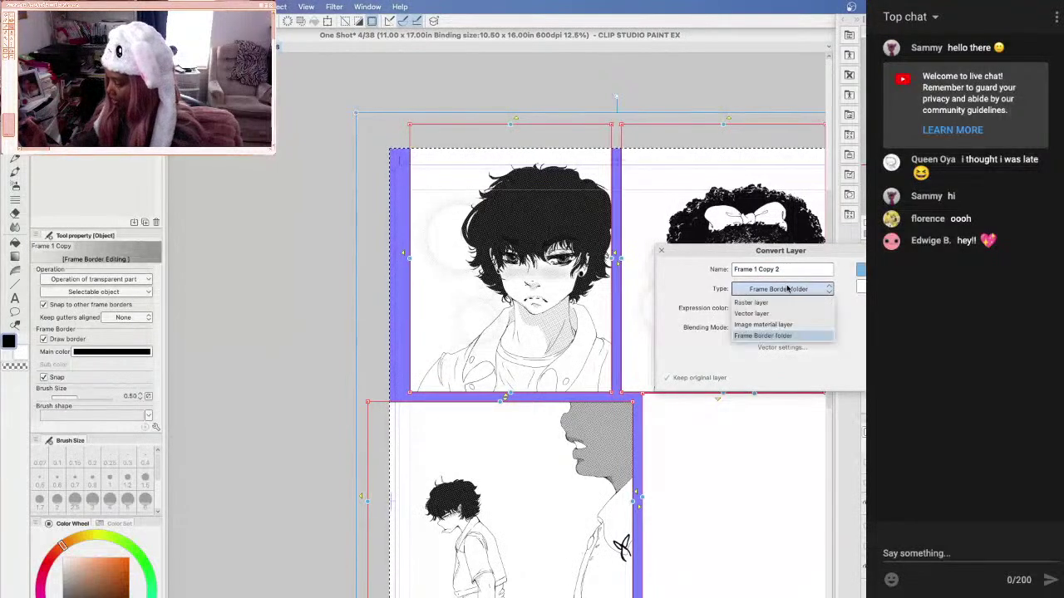
left_click(765, 338)
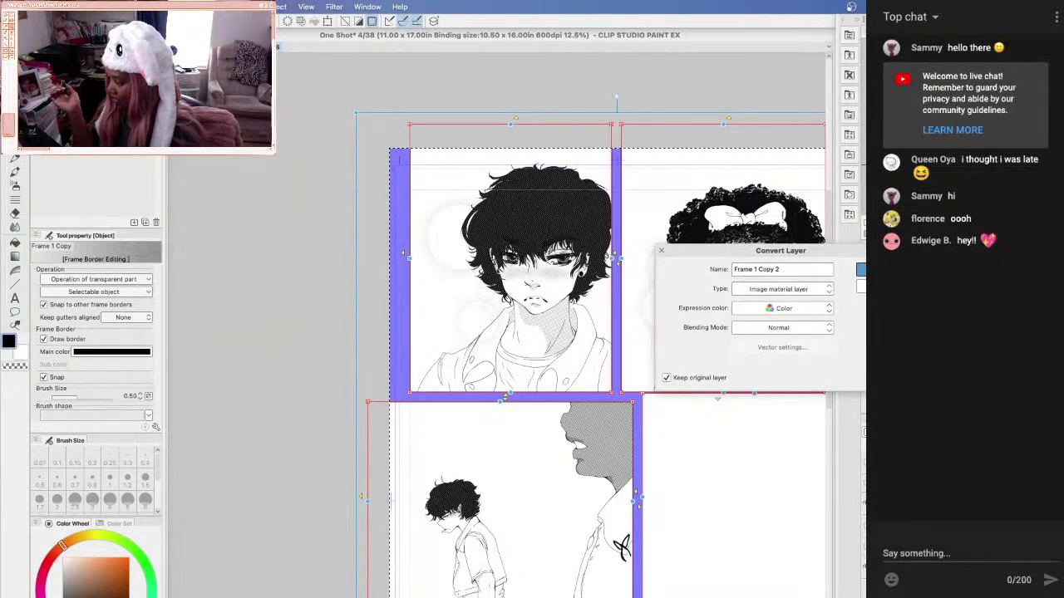
left_click(860, 269)
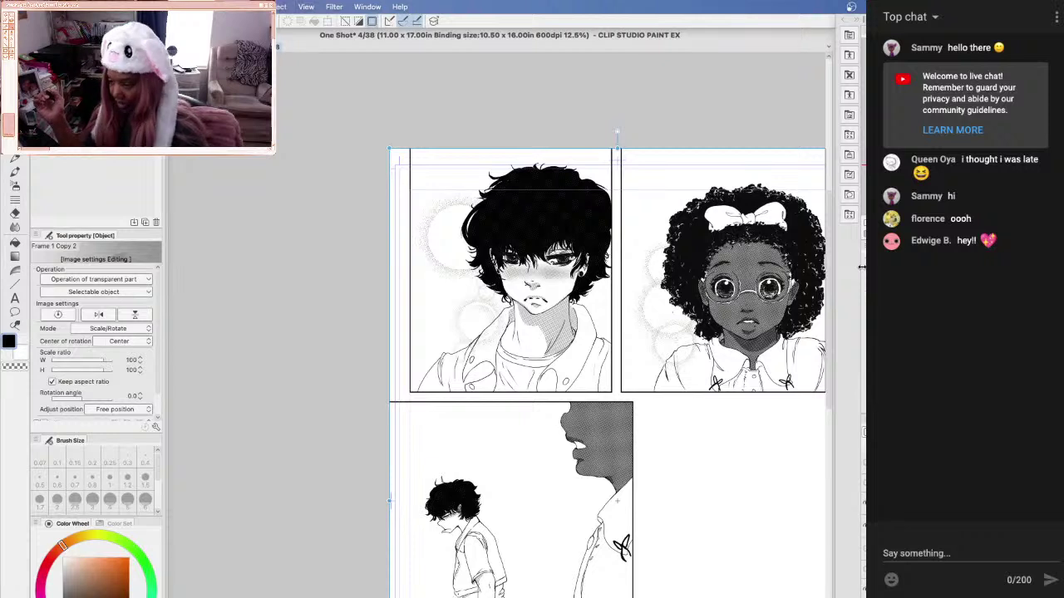
Return to Comic page 2 and delete the oversized pasted frame folder from it
left_click(368, 8)
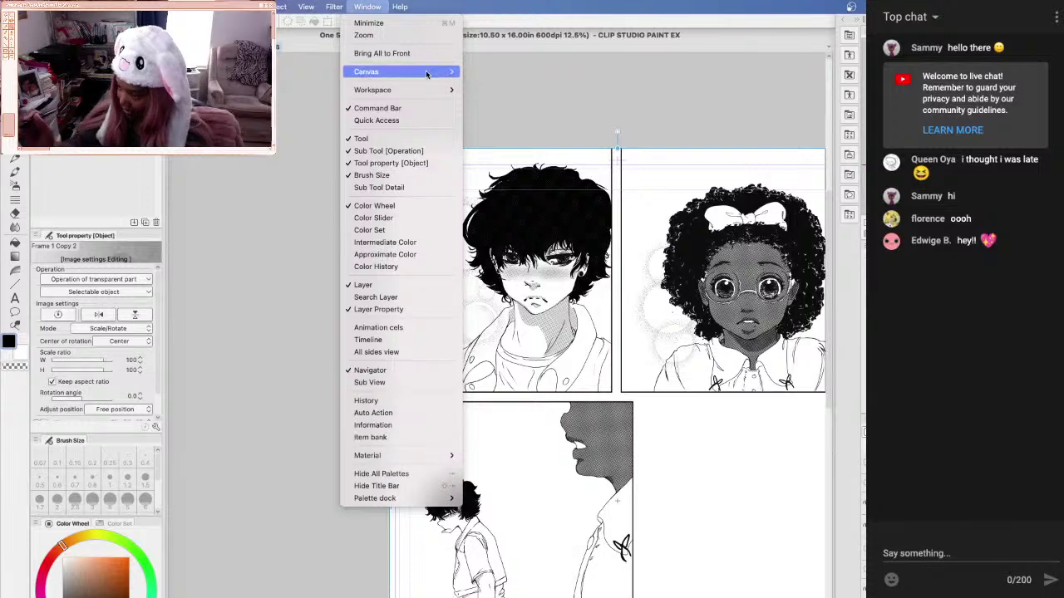
mouse_move(426, 70)
left_click(504, 182)
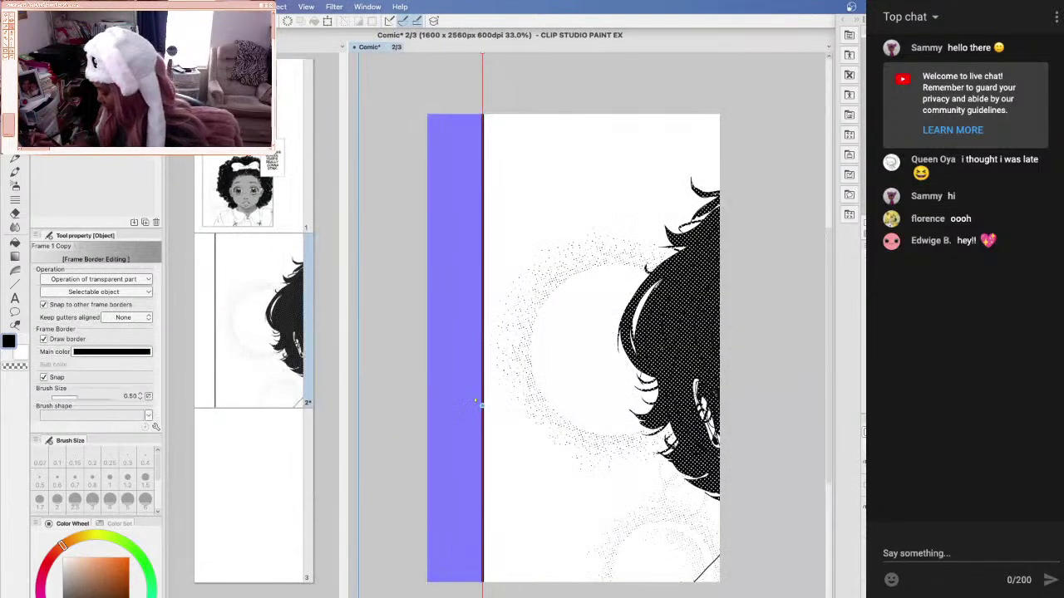
key("Delete")
left_click(589, 260)
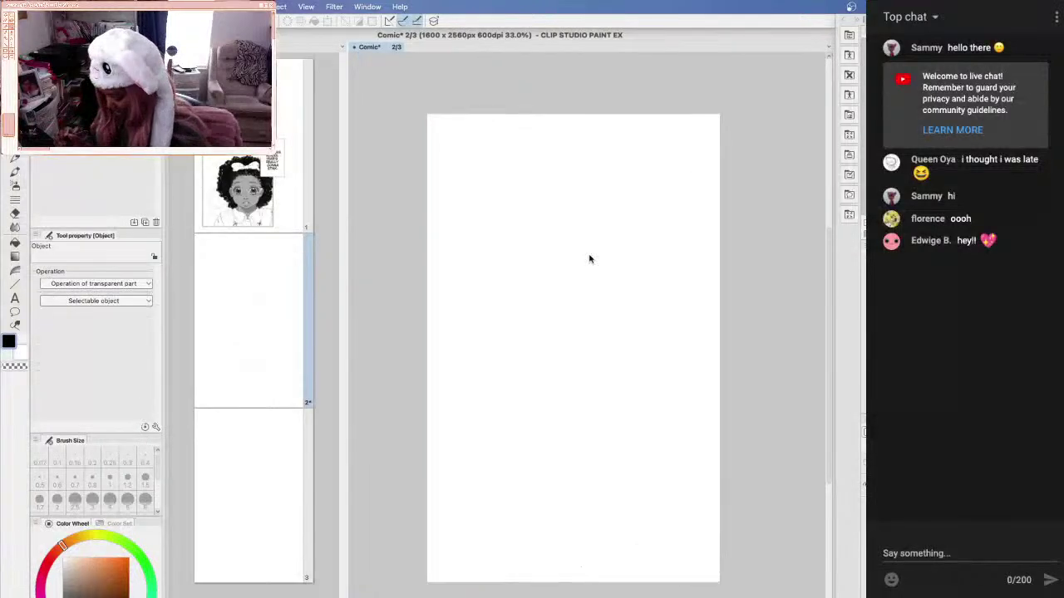
Paste the converted One Shot artwork onto Comic page 2, scale it down proportionally to 30% and move it over the page
key("ctrl+v")
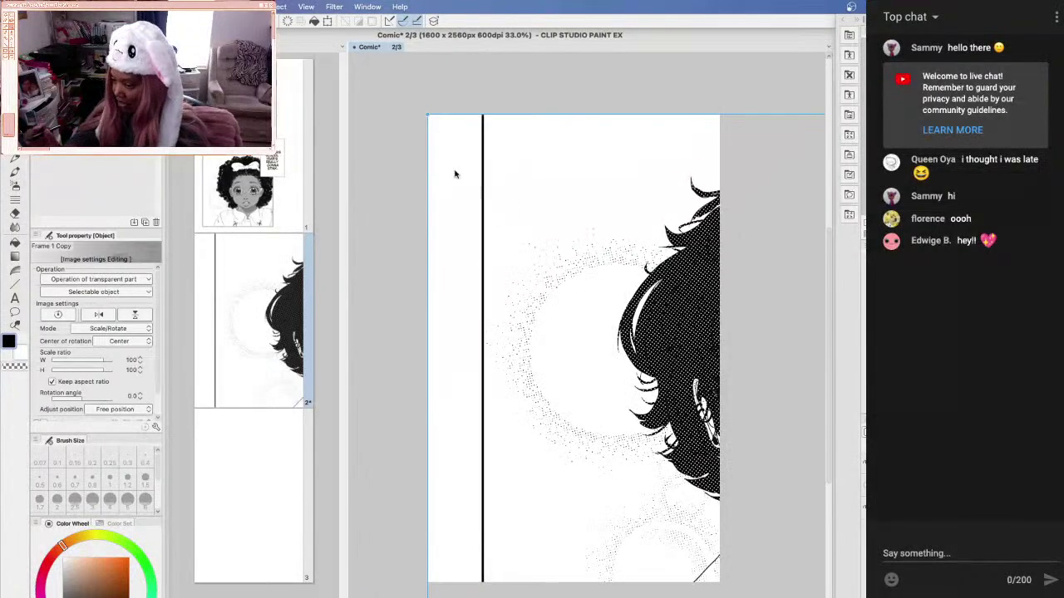
left_click_drag(428, 116, 631, 291)
left_click_drag(683, 396, 604, 175)
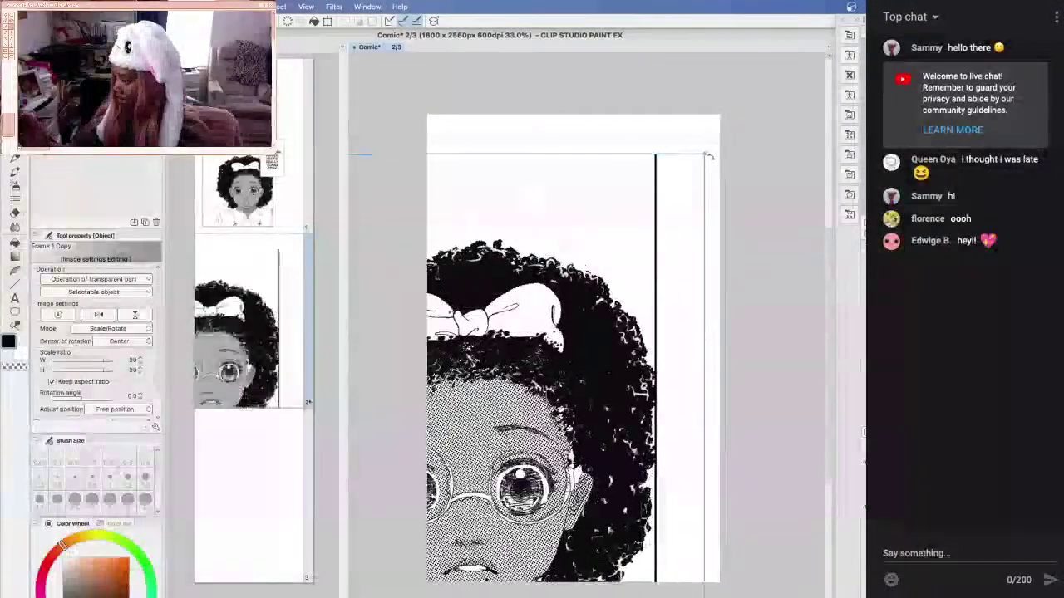
left_click_drag(703, 154, 508, 270)
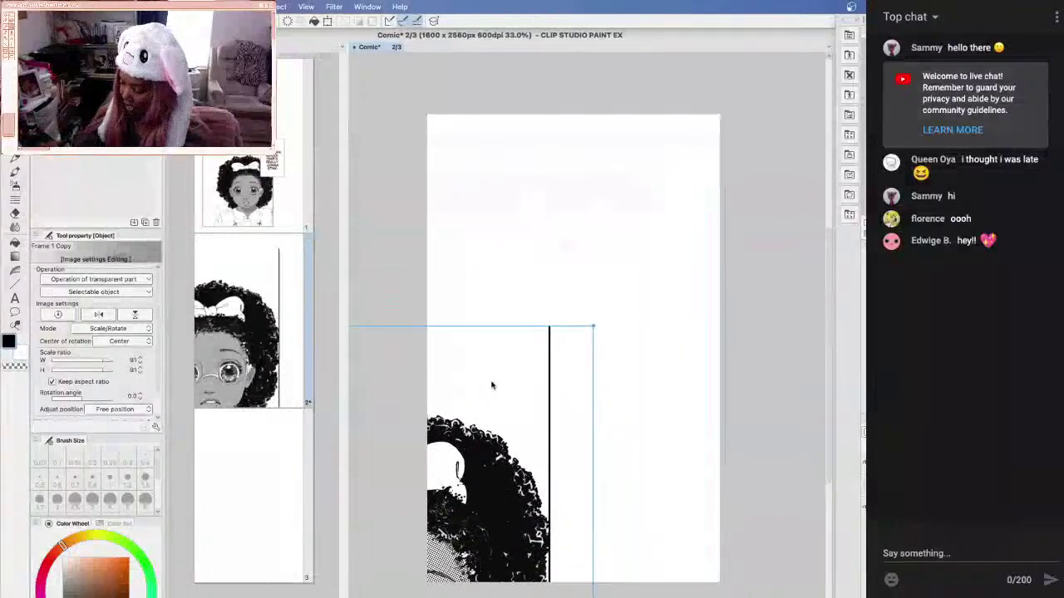
left_click_drag(491, 385, 638, 118)
left_click_drag(737, 60, 476, 353)
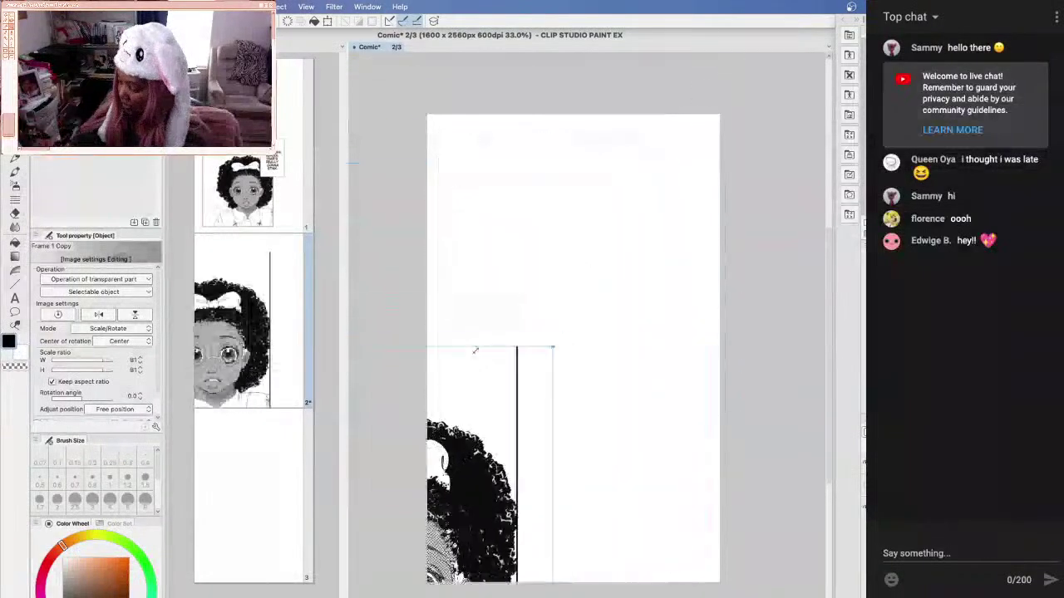
left_click_drag(482, 465, 668, 218)
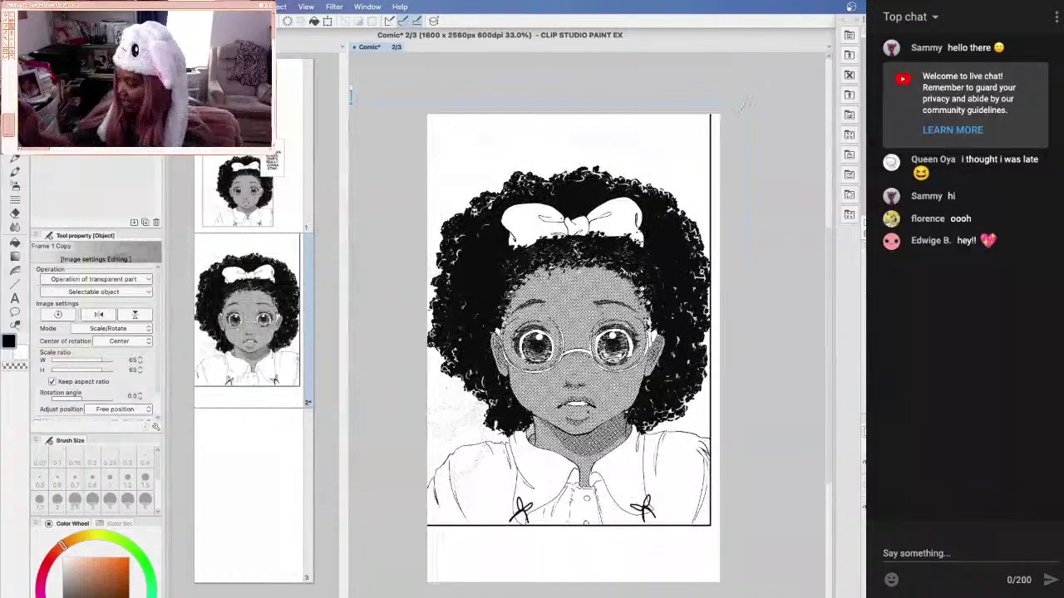
left_click_drag(711, 114, 685, 165)
left_click_drag(581, 324, 636, 275)
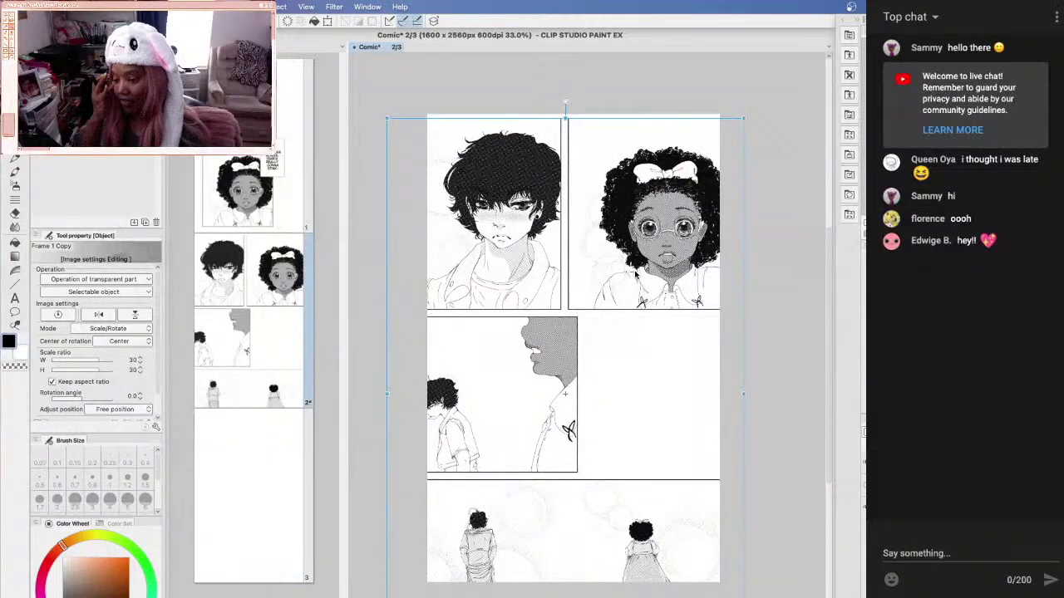
Reduce the pasted artwork to 25% and reposition it so that all four panels fit within the page
left_click_drag(553, 371, 558, 334)
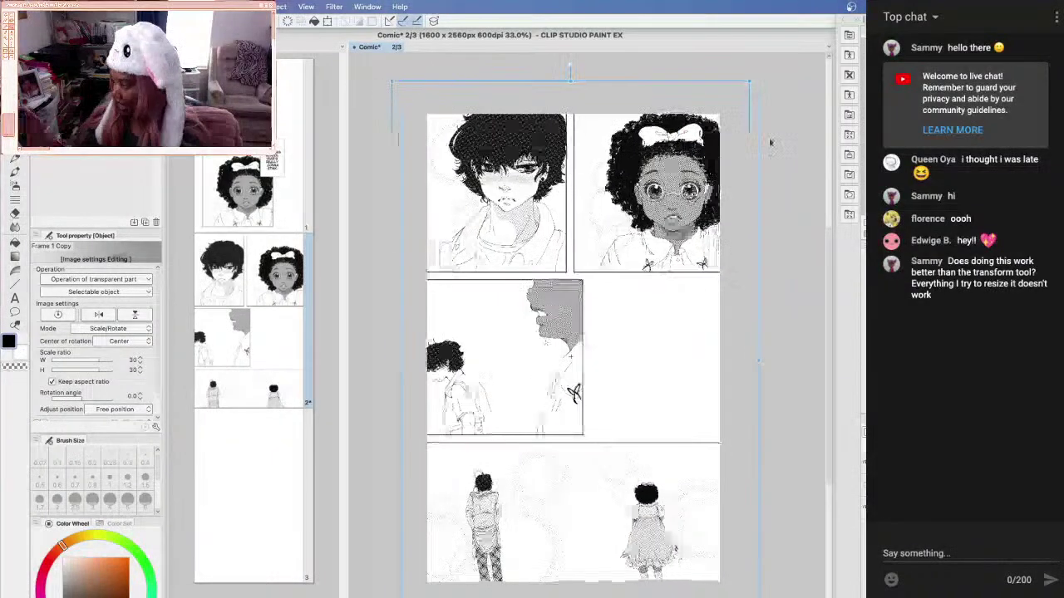
left_click_drag(749, 82, 676, 192)
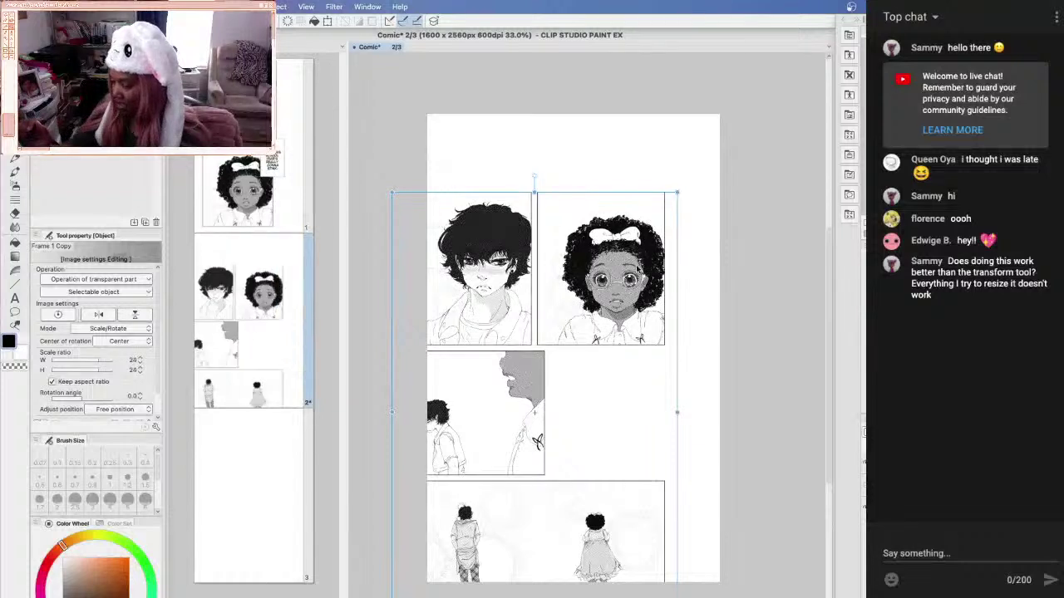
left_click_drag(582, 339, 632, 264)
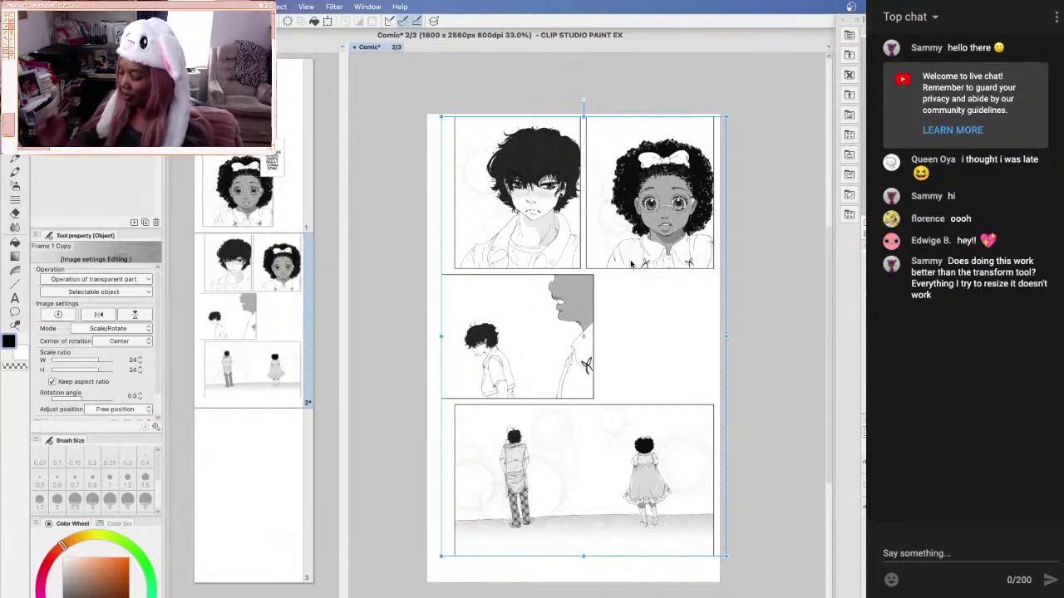
left_click_drag(637, 356, 613, 382)
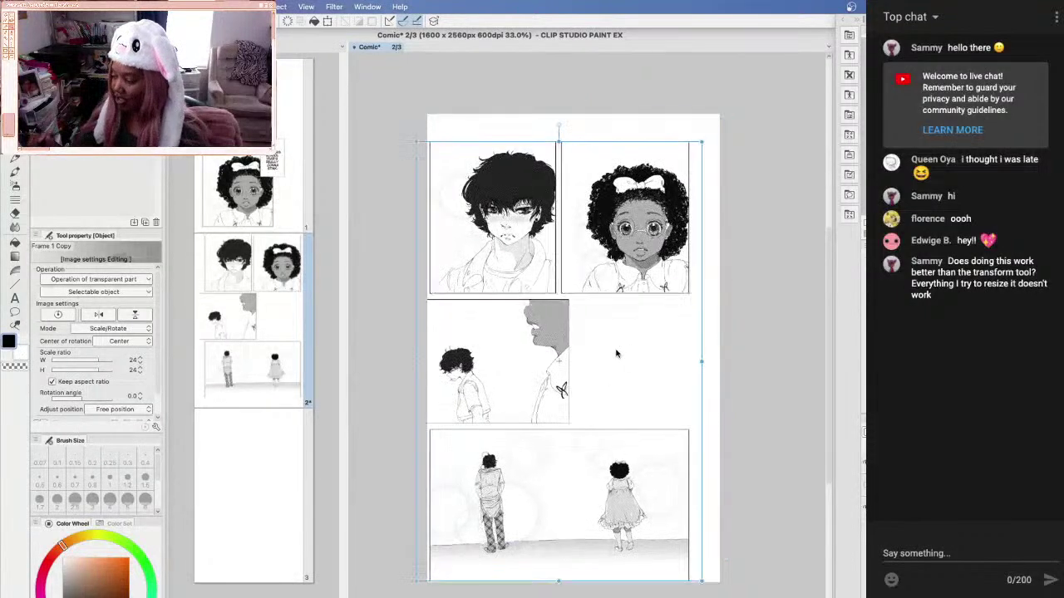
left_click_drag(702, 141, 715, 114)
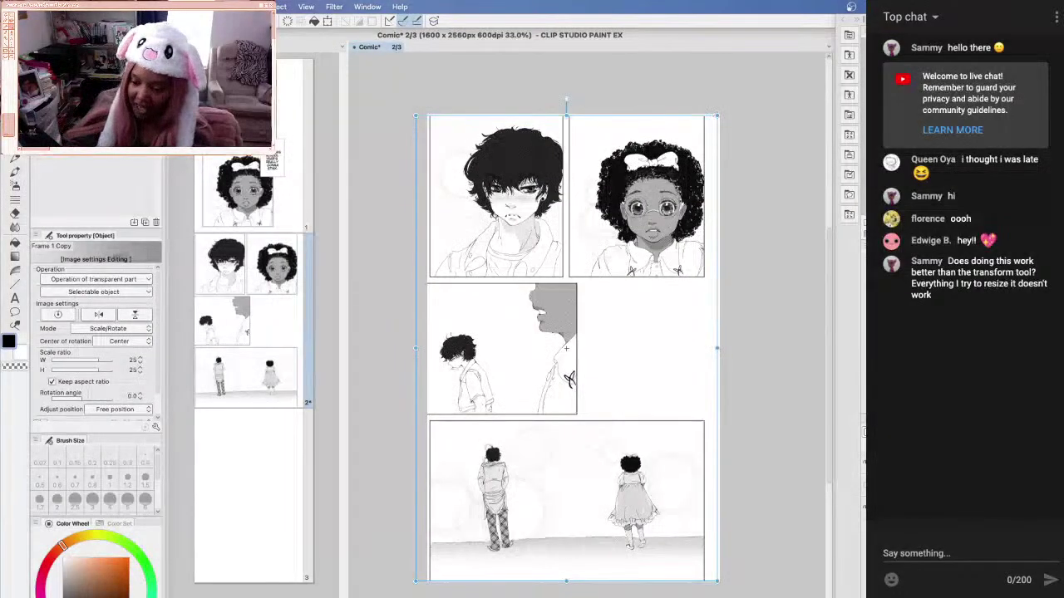
Try moving only the dark-haired boy's portrait panel with a rectangular selection and Scale/Rotate, undo the move and deselect
key("m")
left_click_drag(428, 115, 566, 278)
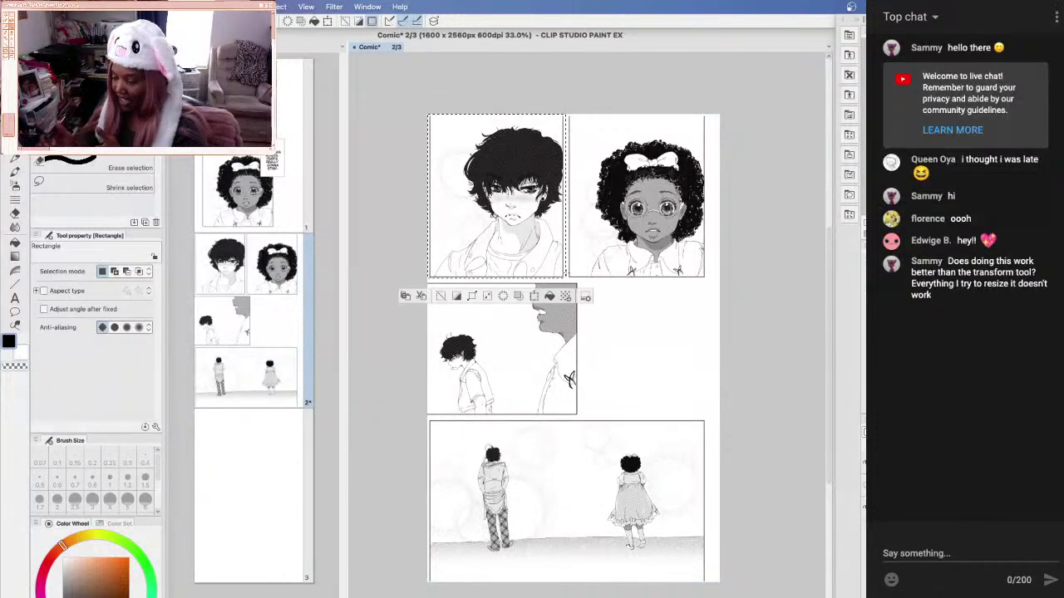
left_click(534, 297)
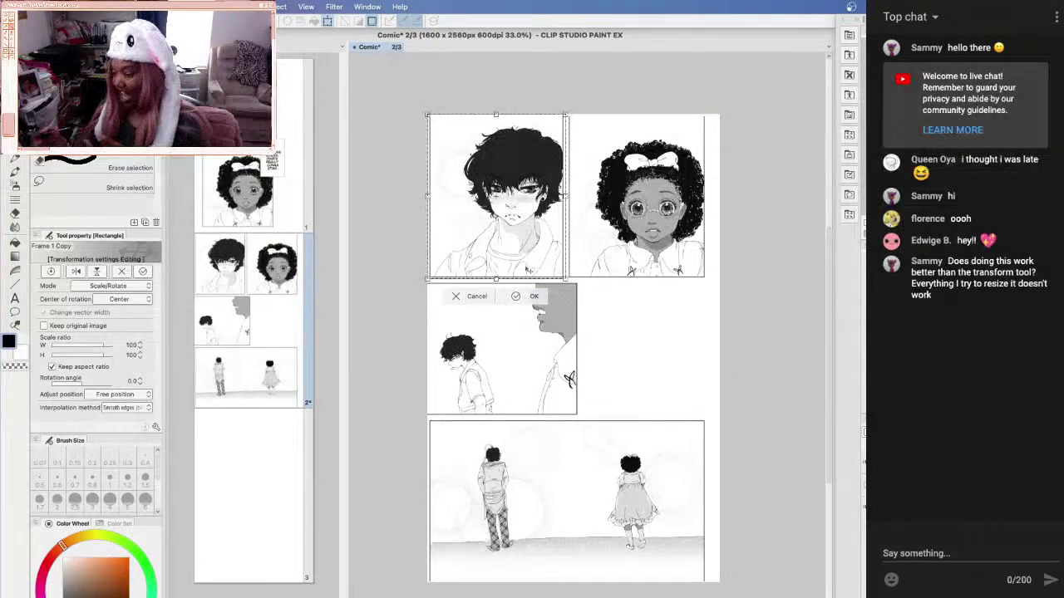
left_click_drag(528, 270, 581, 321)
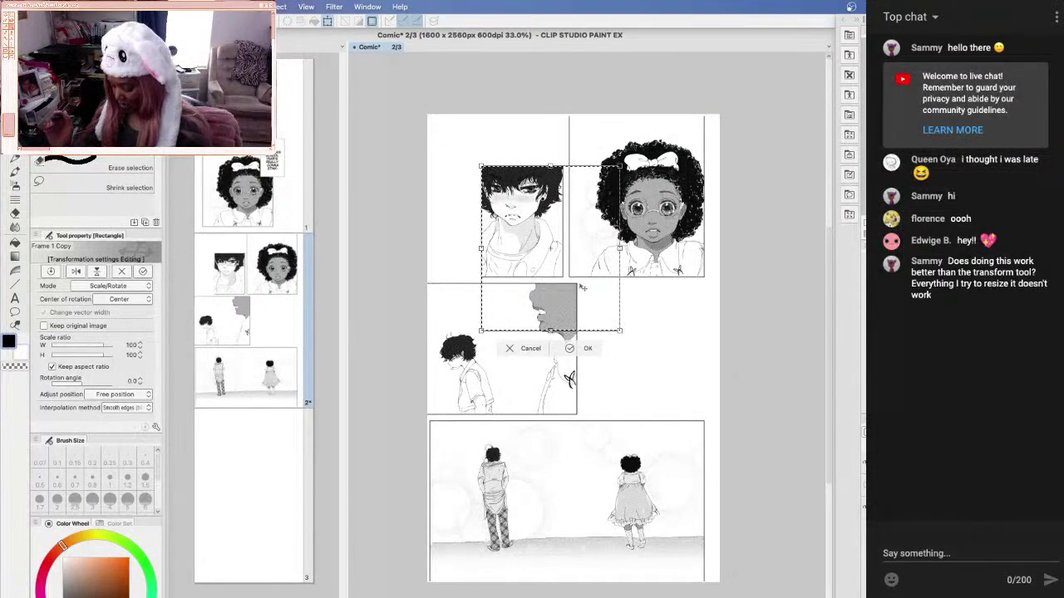
key("ctrl+z")
key("Return")
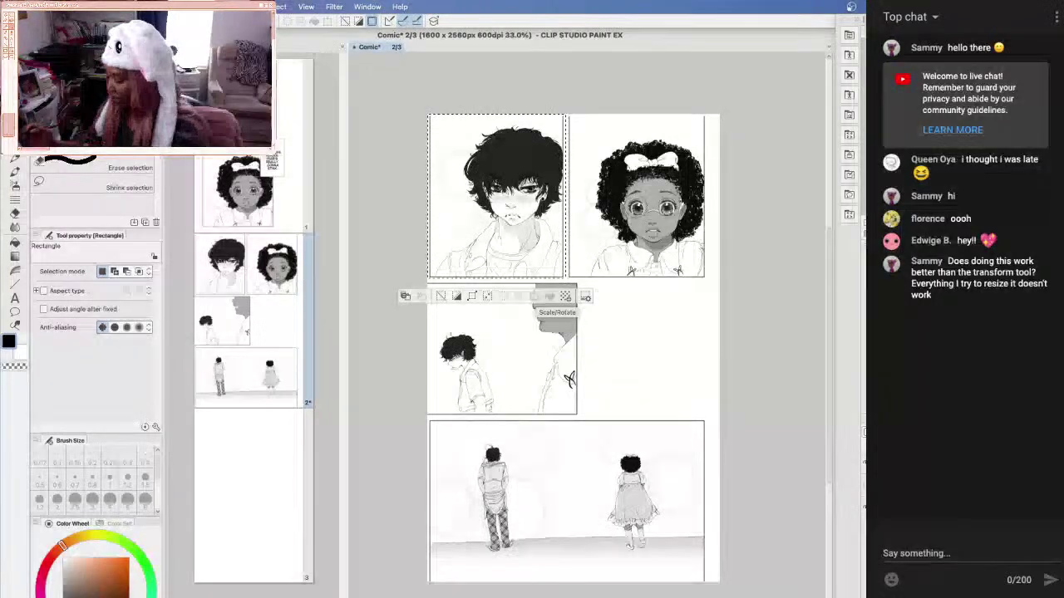
key("ctrl+d")
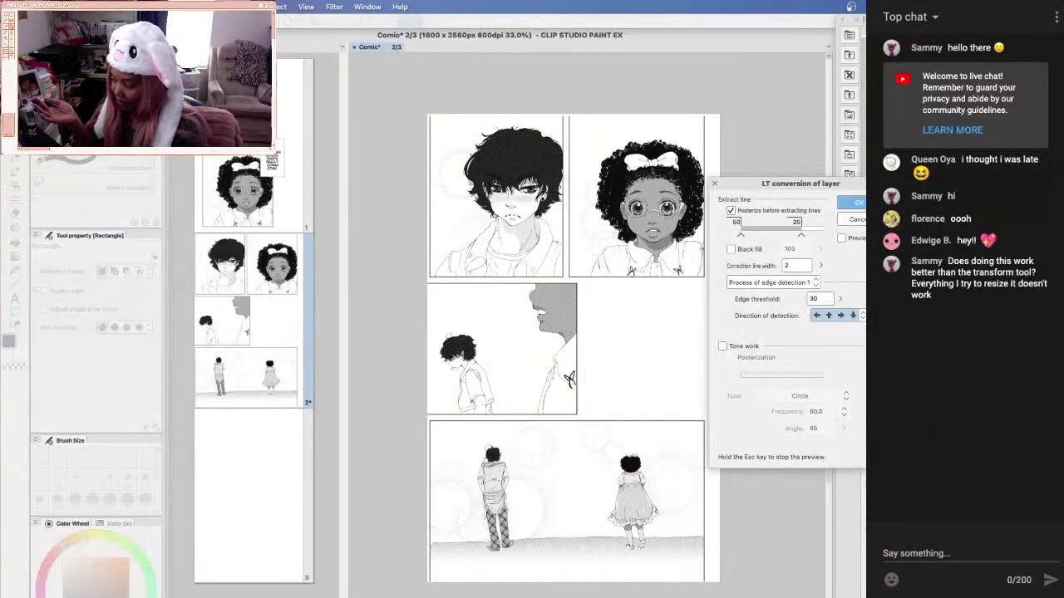
Dismiss the LT conversion dialog and convert the artwork to a raster layer named Frame 1 Copy 2, keeping the original layer
left_click(856, 220)
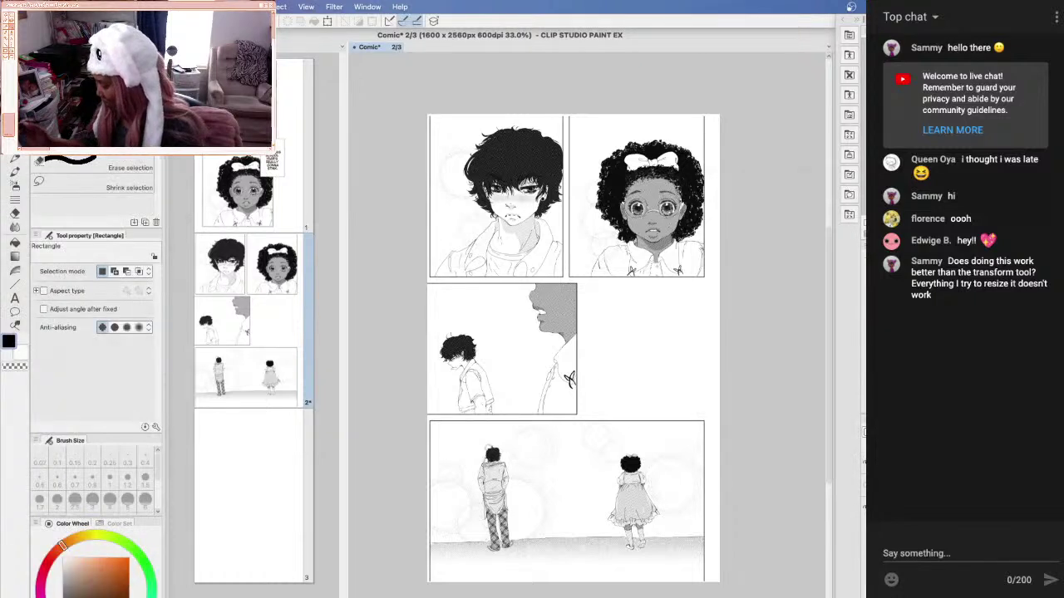
left_click(786, 291)
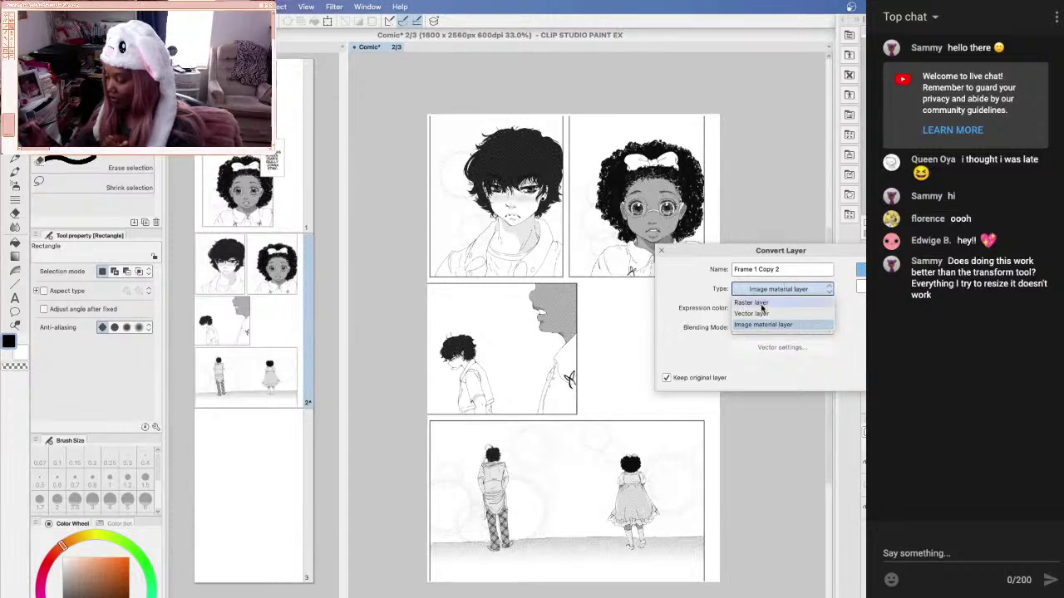
left_click(761, 302)
left_click(862, 269)
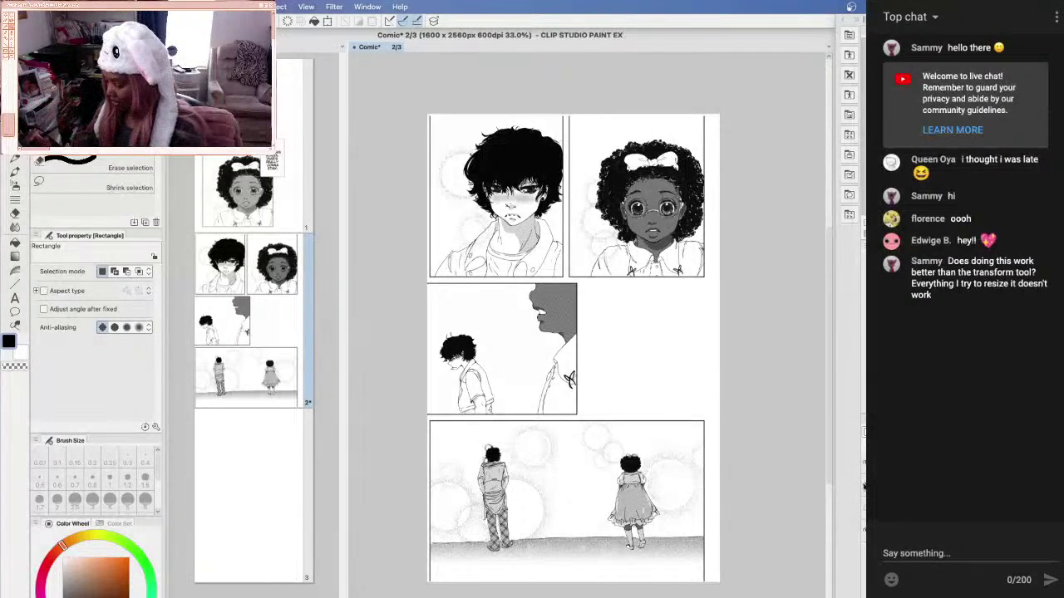
Select the boy's portrait panel on the raster copy, try enlarging it to 204%, and cancel the transformation and selection
left_click_drag(428, 115, 567, 278)
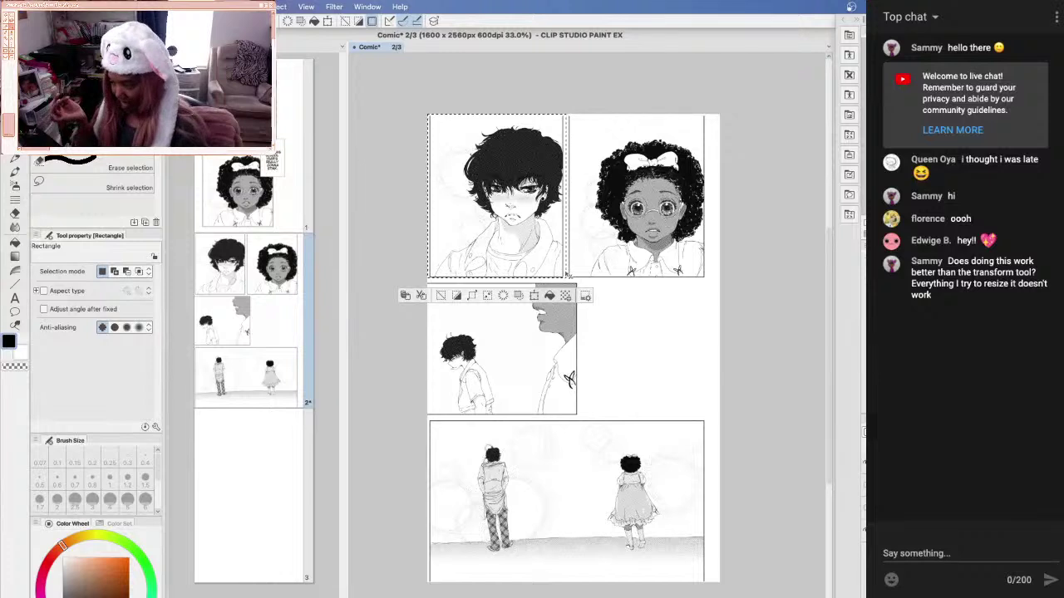
key("ctrl+t")
left_click_drag(567, 279, 709, 448)
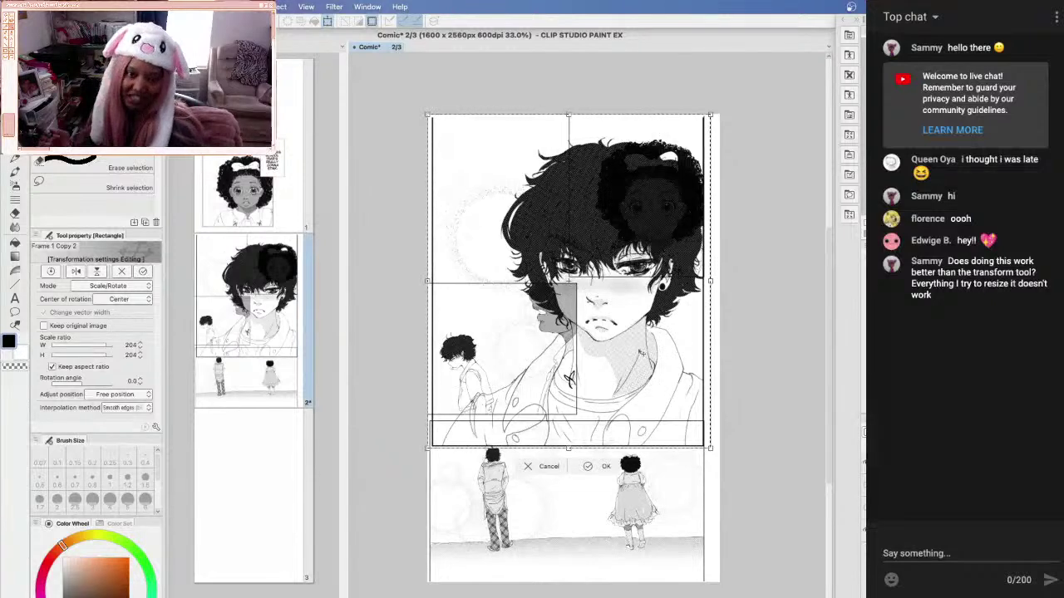
left_click(540, 463)
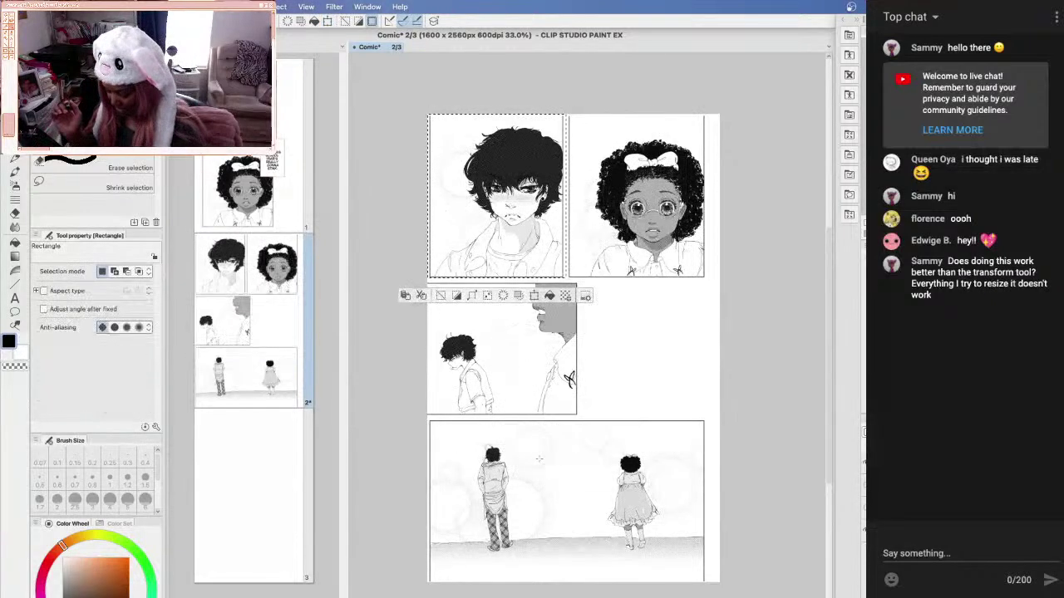
key("ctrl+d")
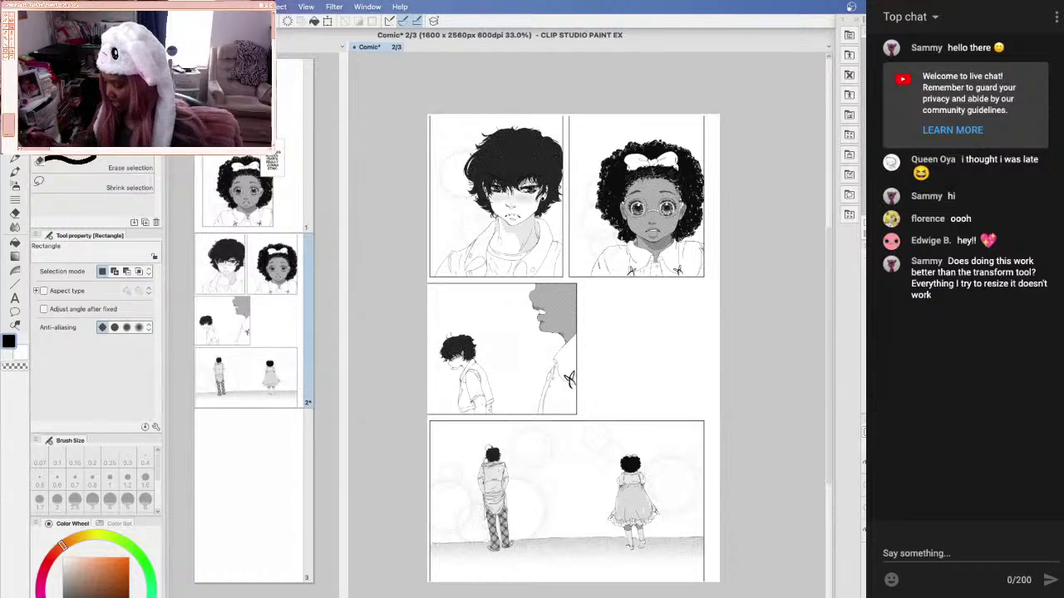
Delete the rasterized copy of the artwork from Comic page 2
key("Delete")
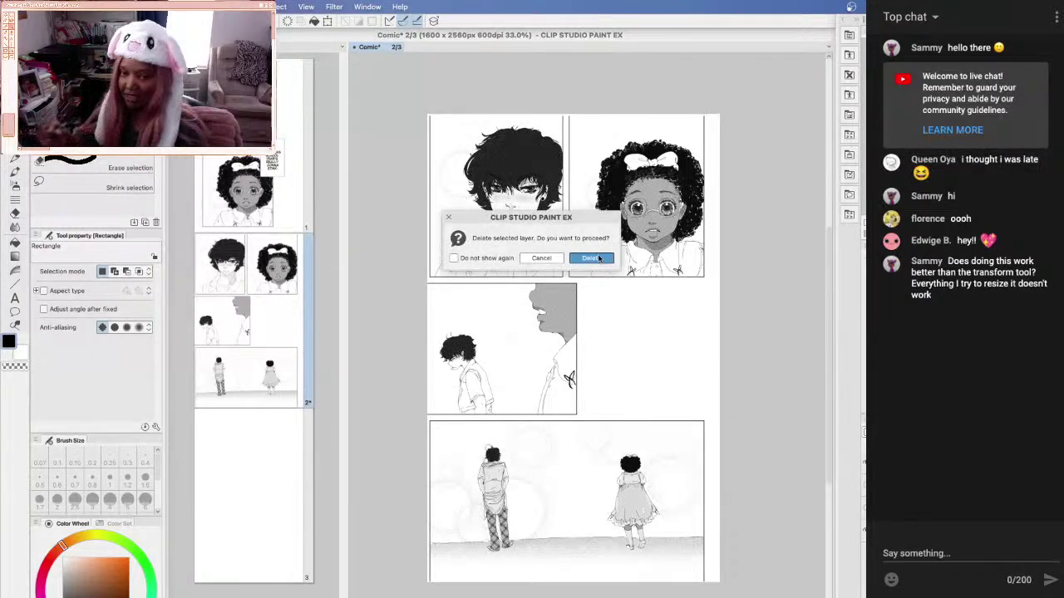
left_click(598, 255)
key("ctrl+z")
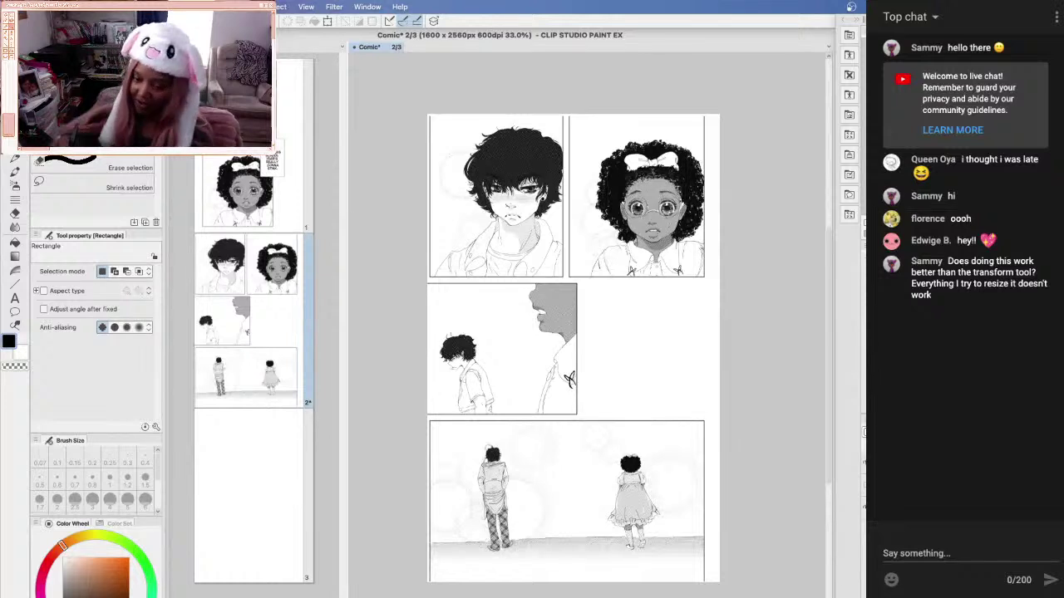
Enlarge the image material artwork to 32% with the Object tool and shift it up so the middle panel sits near the page's top
key("o")
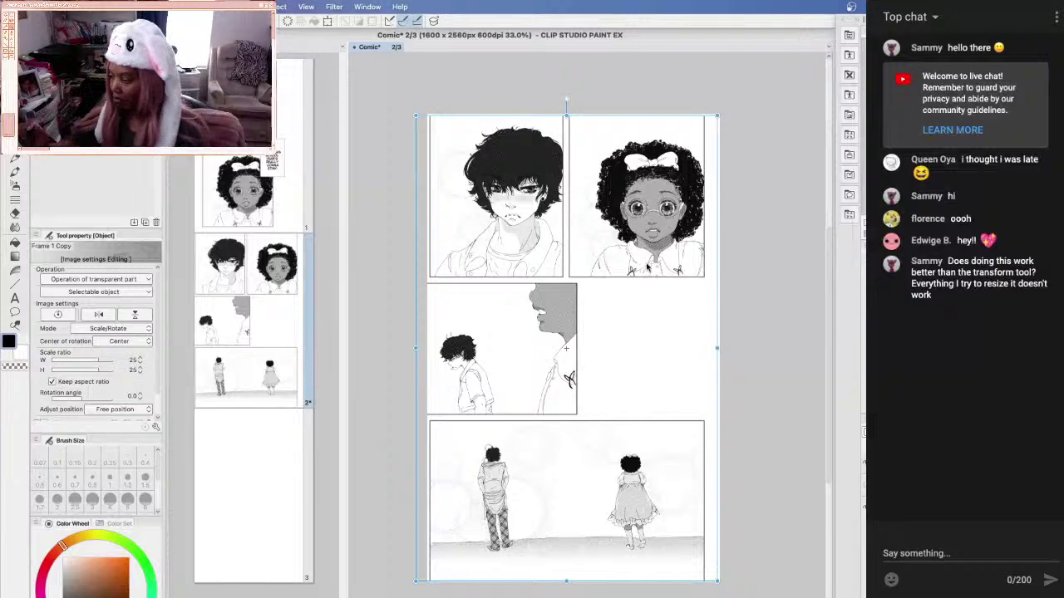
left_click_drag(650, 262, 651, 257)
left_click_drag(719, 111, 737, 86)
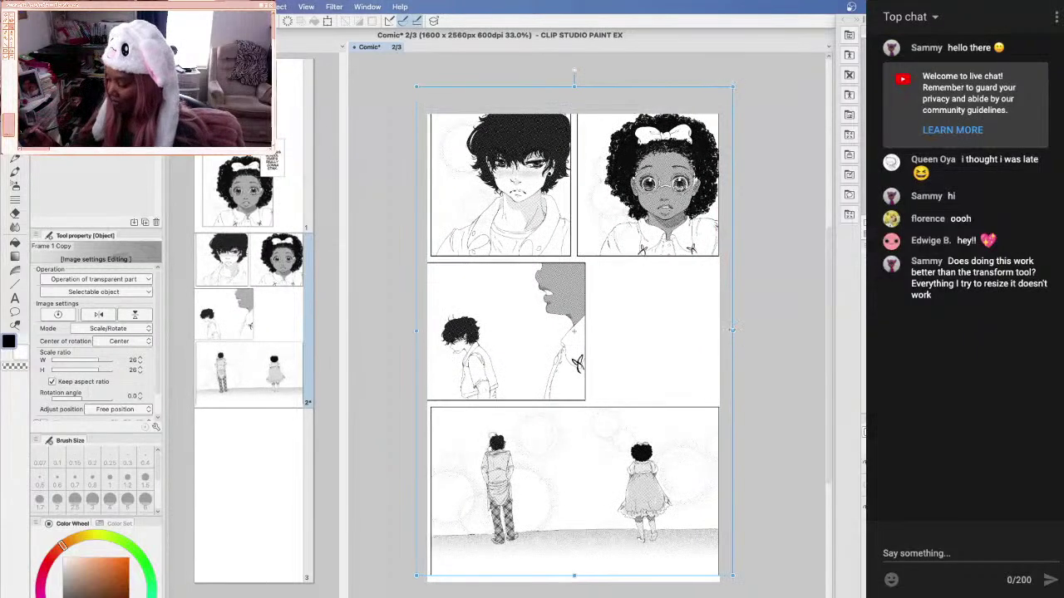
left_click_drag(731, 330, 803, 330)
left_click_drag(583, 388, 614, 297)
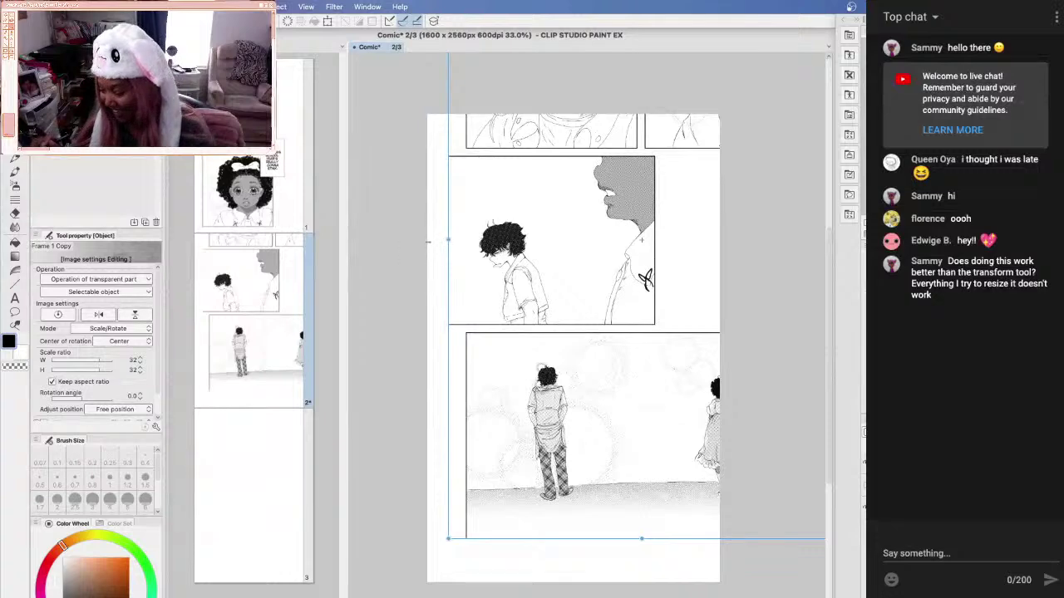
Enlarge the artwork to 46% and align the middle panel's left side with the page edge
left_click_drag(428, 242, 329, 242)
left_click_drag(524, 341, 689, 333)
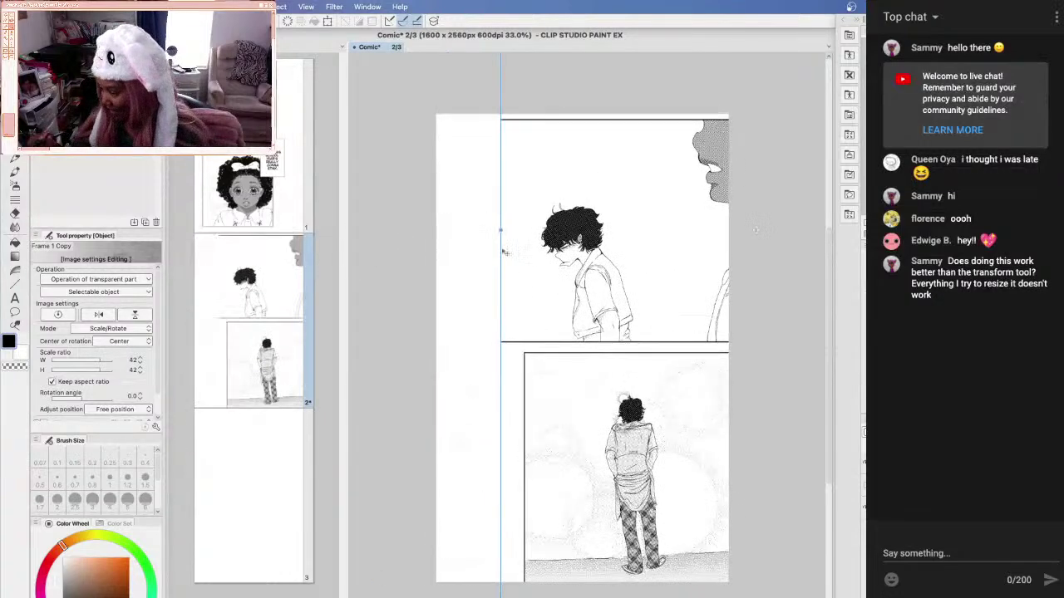
left_click_drag(502, 252, 444, 264)
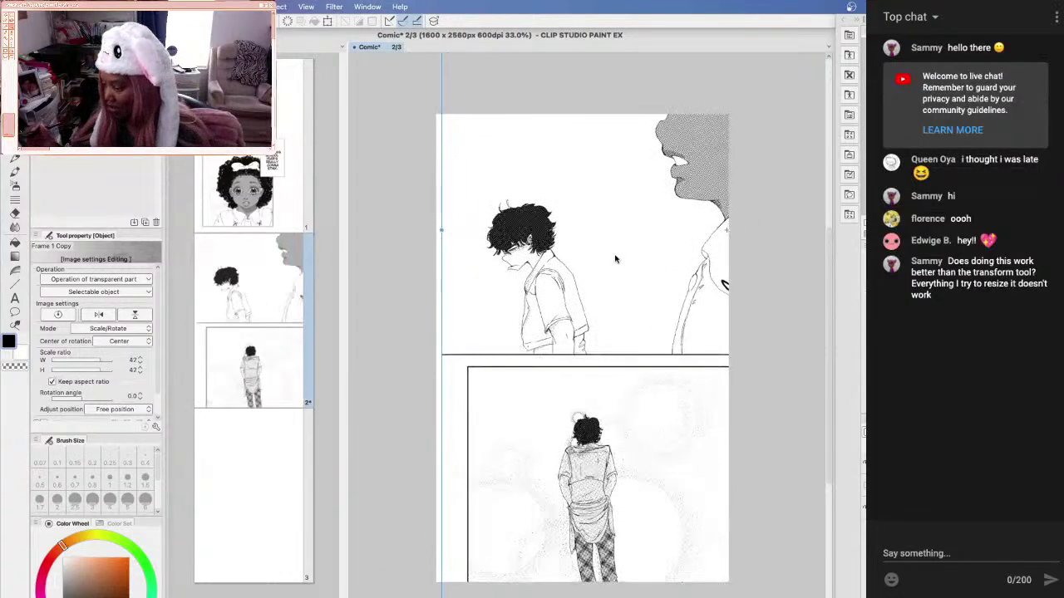
left_click_drag(615, 260, 604, 291)
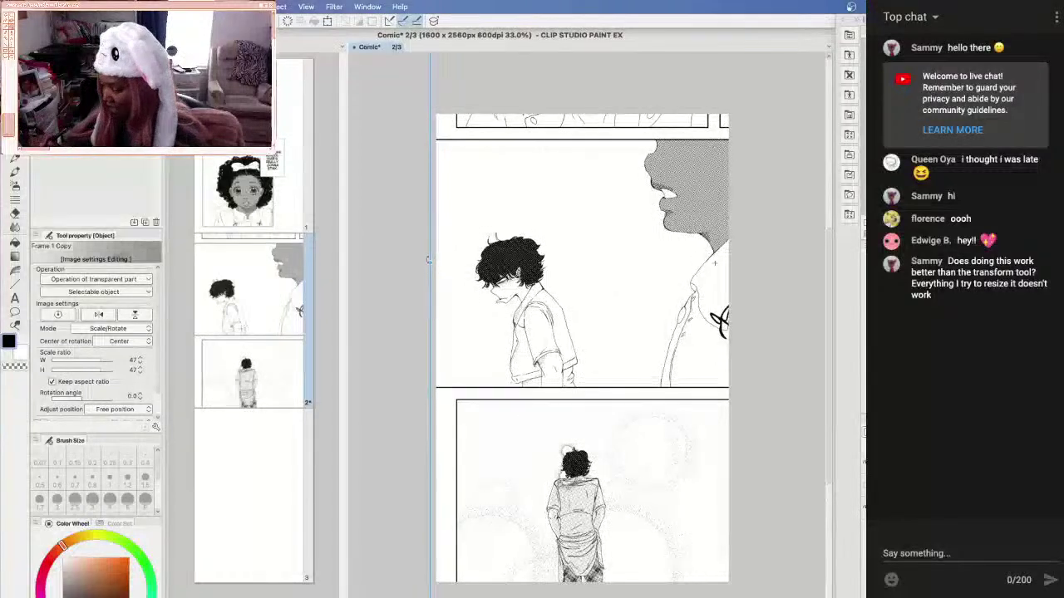
left_click_drag(429, 260, 451, 259)
left_click_drag(597, 286, 582, 275)
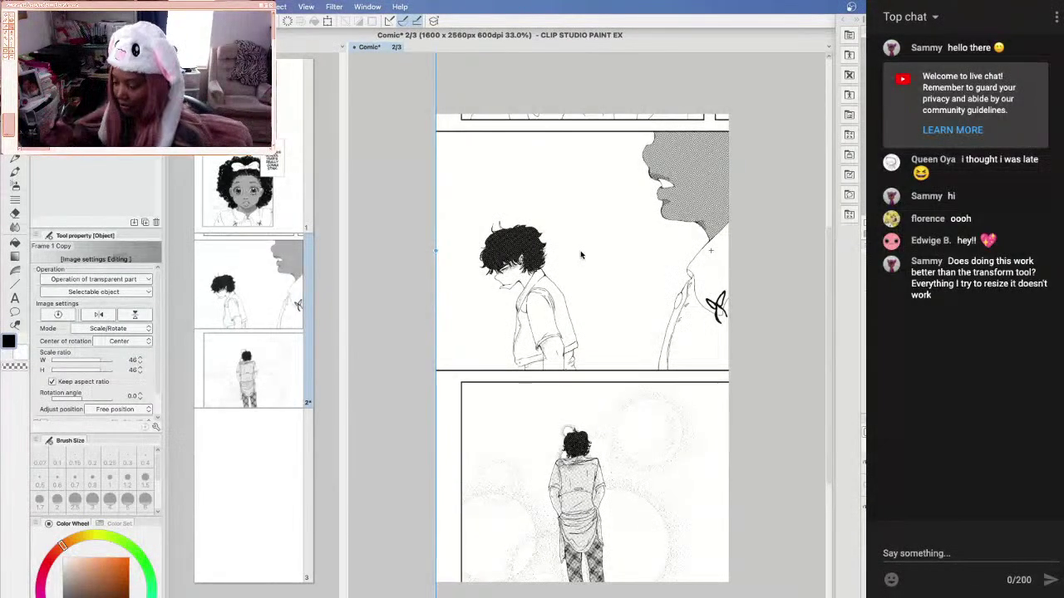
Reduce the artwork to 42% and position it so the middle panel fits between the page's side edges with narrow margins
left_click_drag(445, 247, 468, 246)
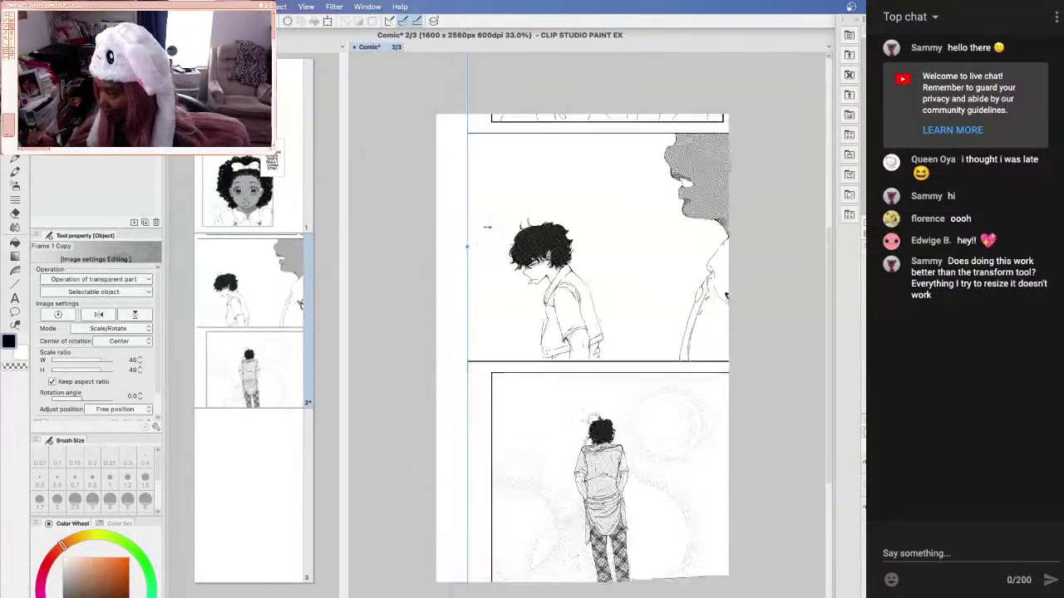
left_click_drag(655, 279, 621, 263)
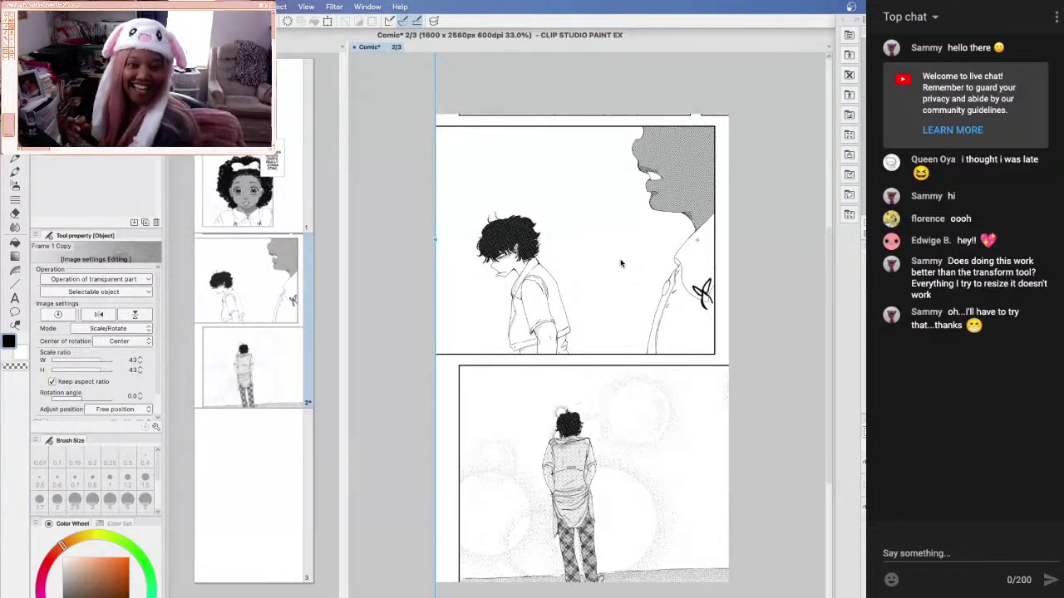
left_click_drag(435, 241, 452, 240)
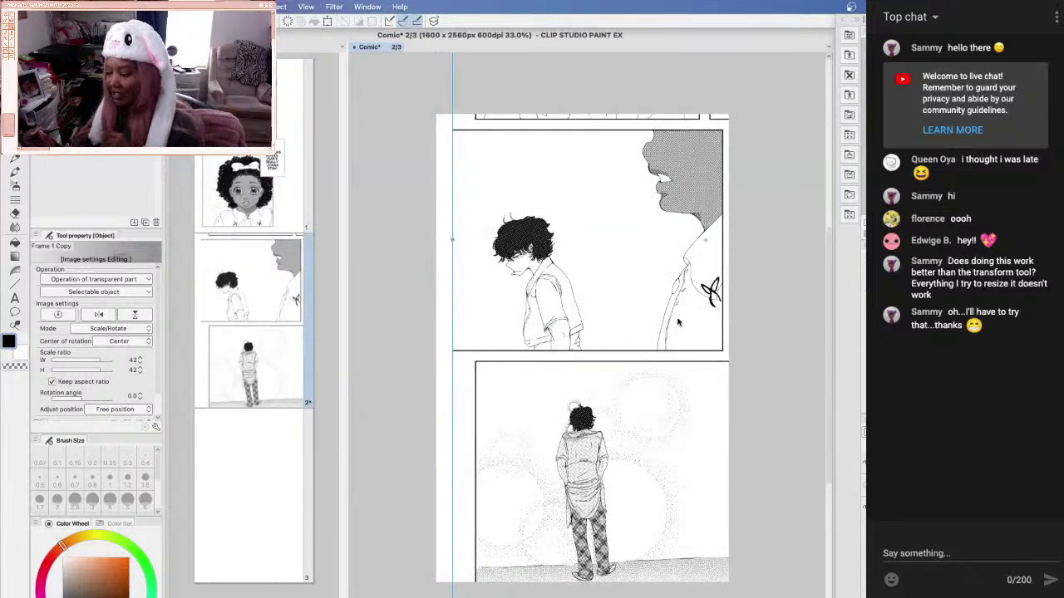
Reduce the artwork to 39% and position the middle panel near the page's top with side margins
left_click_drag(670, 335, 667, 326)
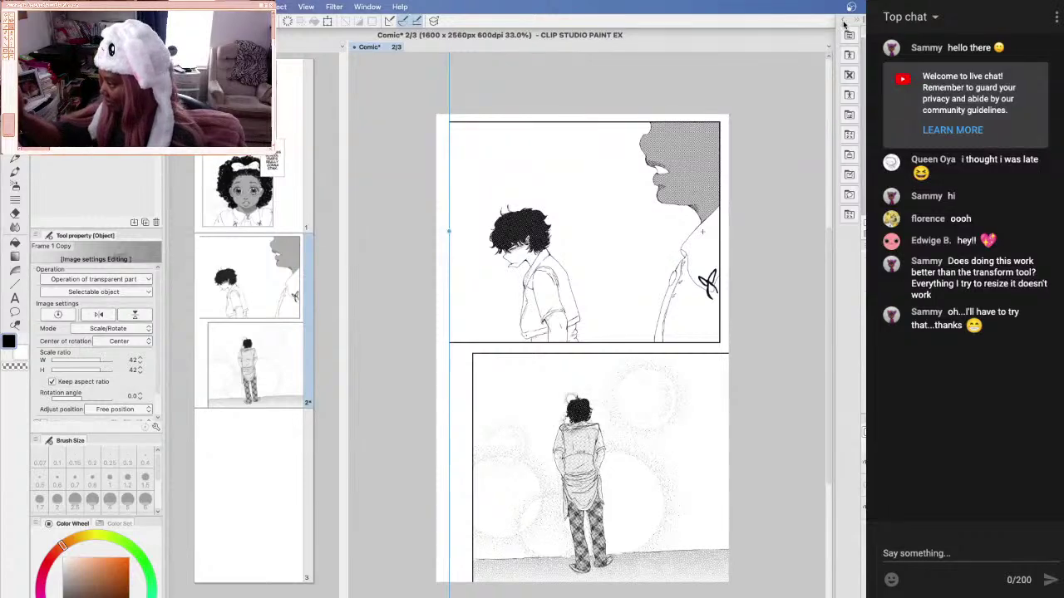
left_click_drag(452, 231, 482, 230)
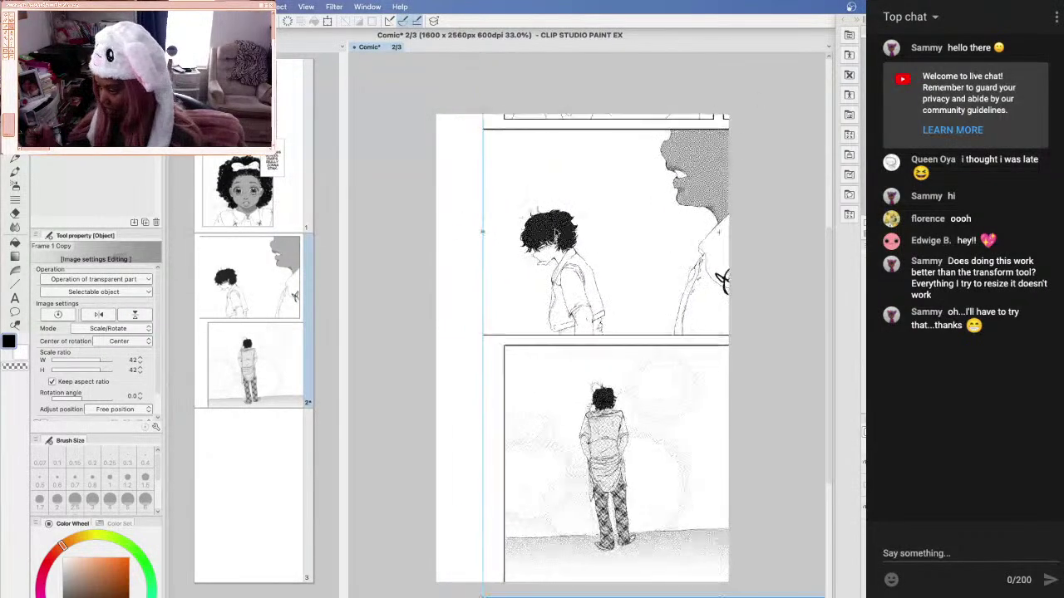
left_click_drag(623, 301, 594, 296)
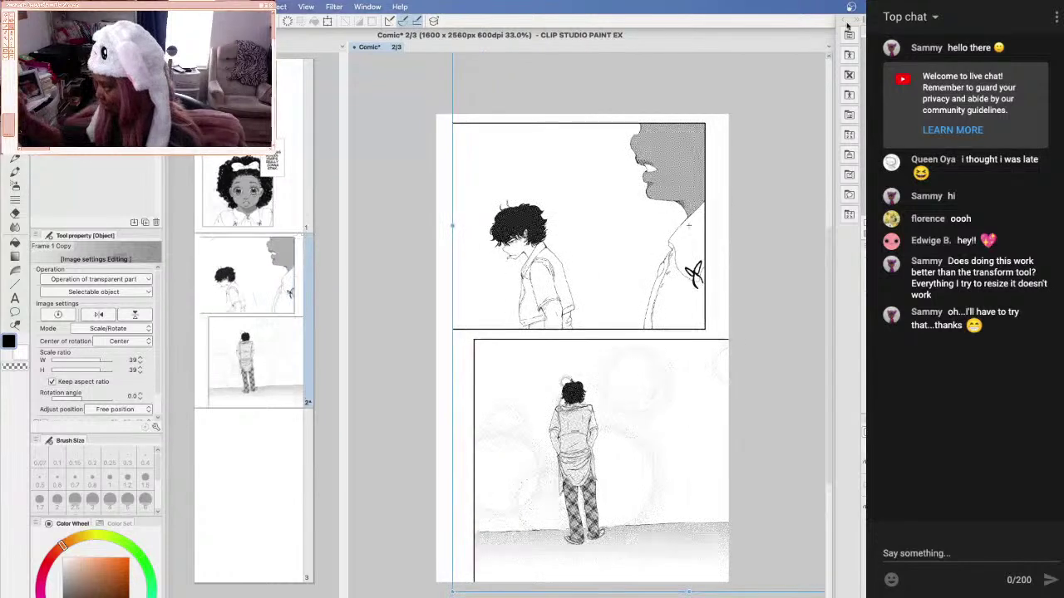
Add the bluelineGOLDENBW guide material and stretch it without keeping its aspect ratio to 45% width and 48% height, covering the page
left_click(848, 33)
left_click_drag(801, 303, 563, 328)
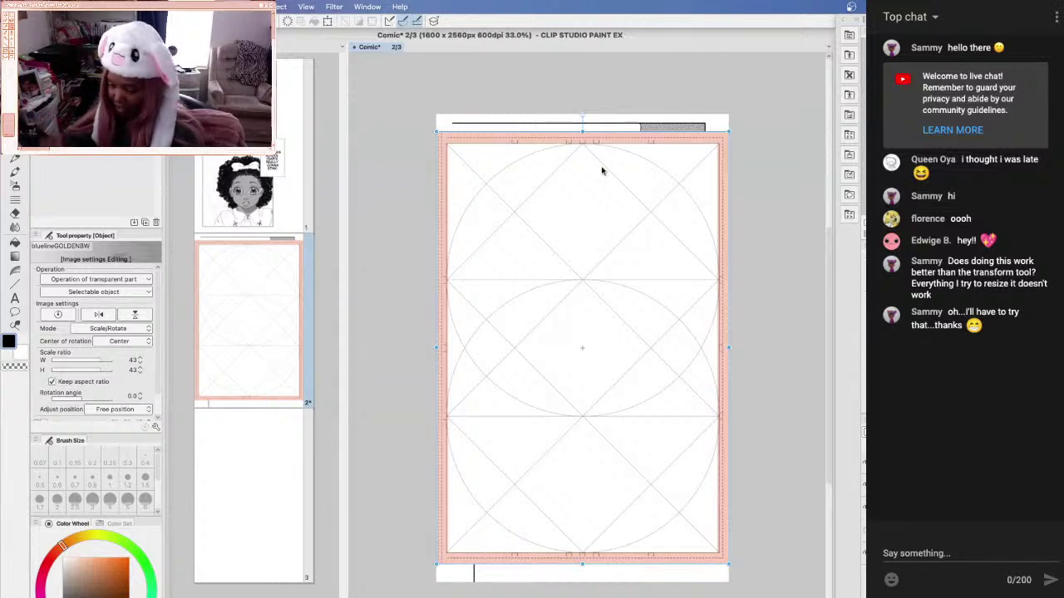
left_click(53, 381)
left_click_drag(719, 135, 733, 104)
left_click_drag(436, 564, 429, 594)
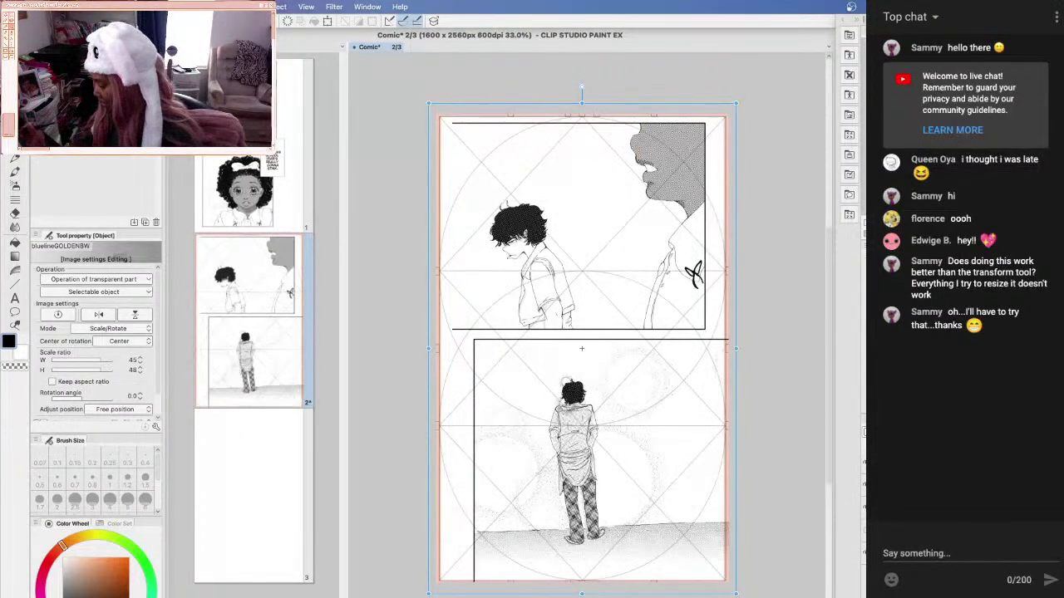
Show the canvas grid over the page and hide it again
left_click(332, 6)
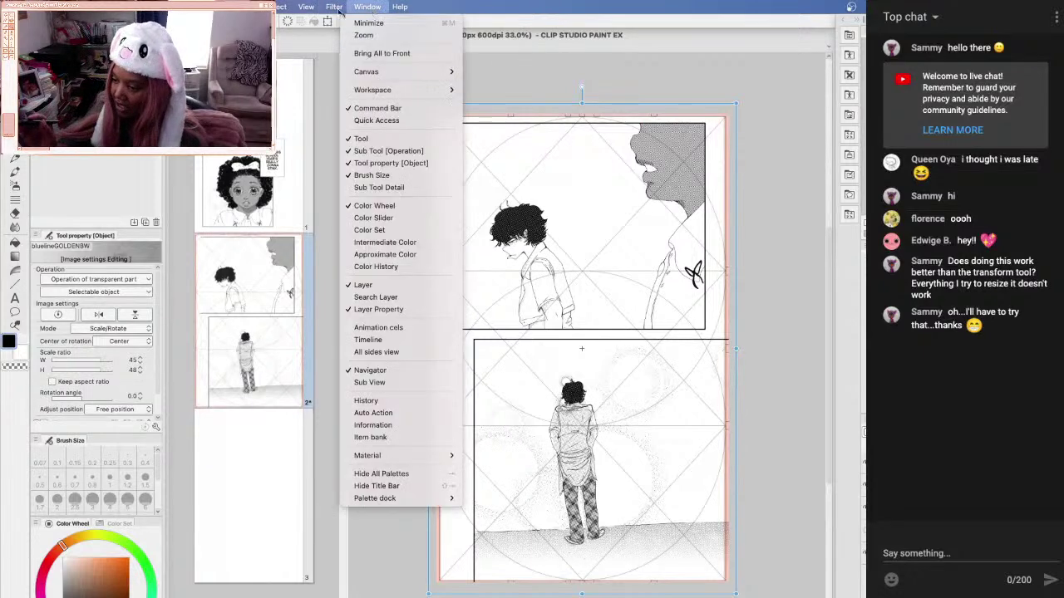
mouse_move(312, 8)
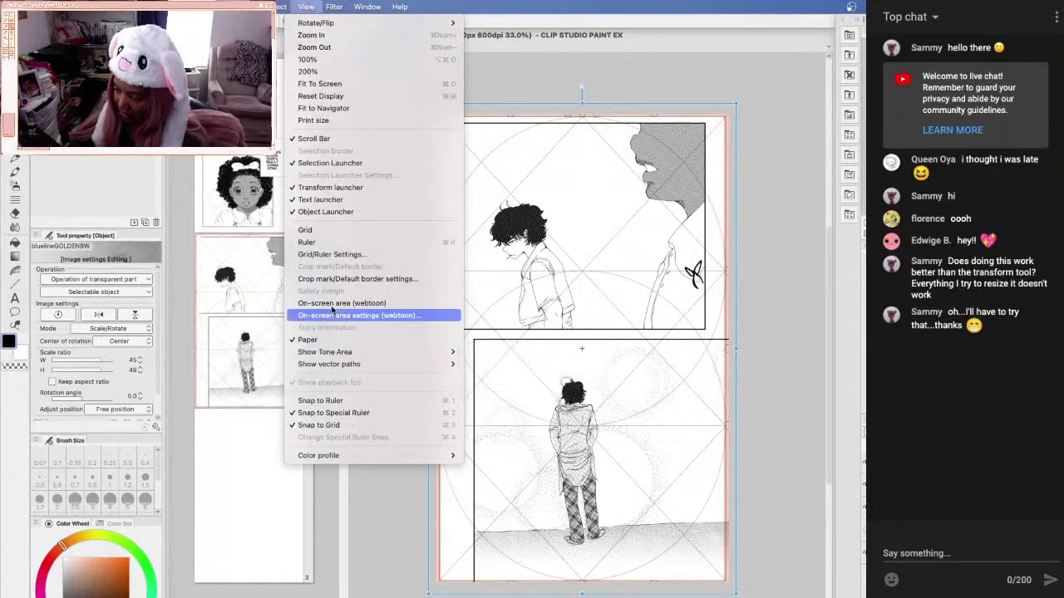
left_click(320, 230)
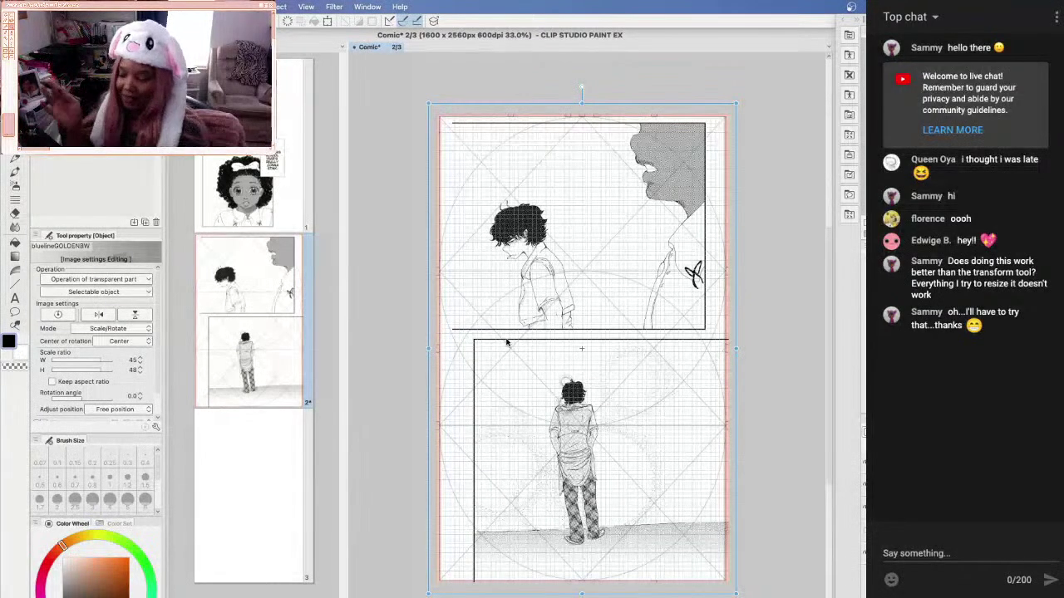
left_click(332, 8)
mouse_move(303, 8)
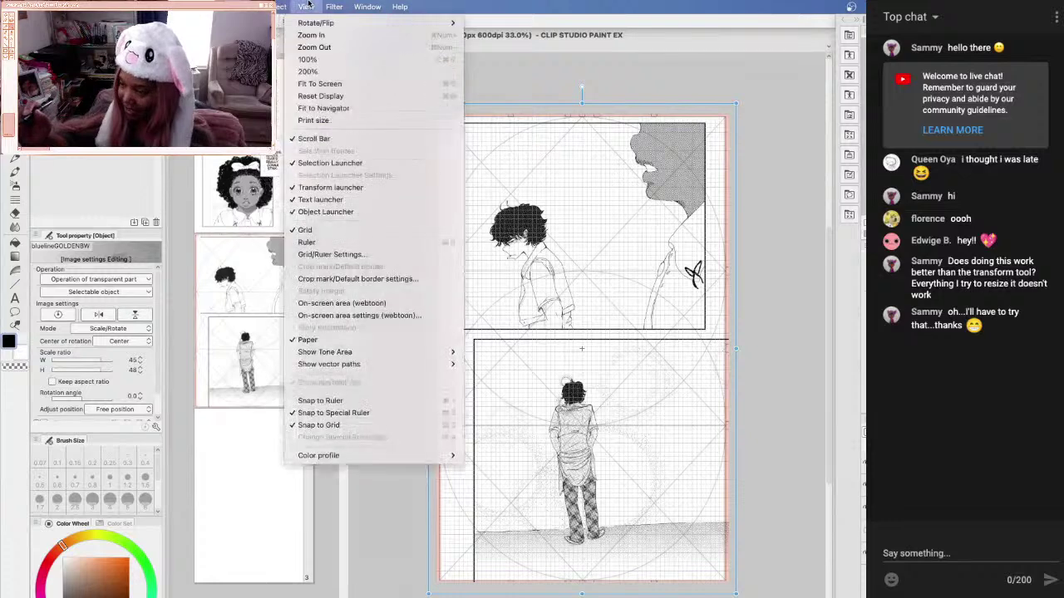
left_click(312, 230)
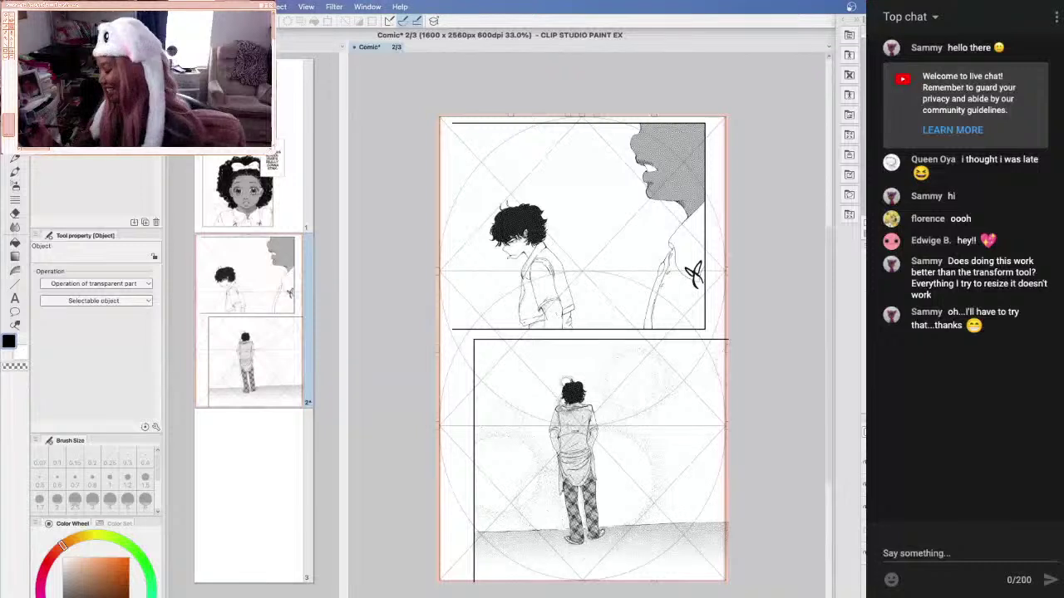
Reduce the artwork to 35% and position its middle panel inside the guide's side borders
left_click(690, 270)
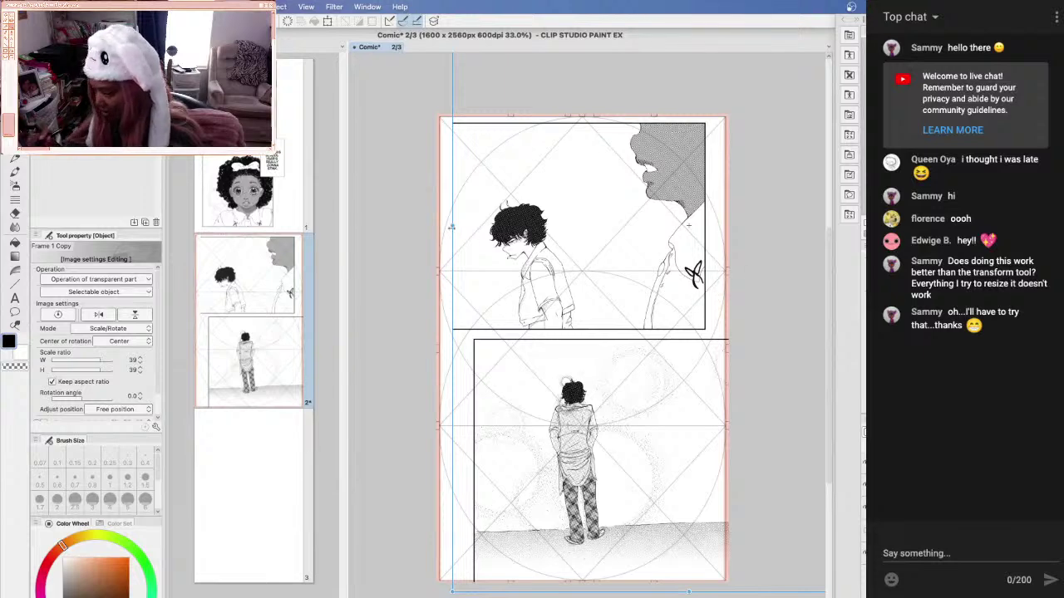
left_click_drag(689, 269, 608, 261)
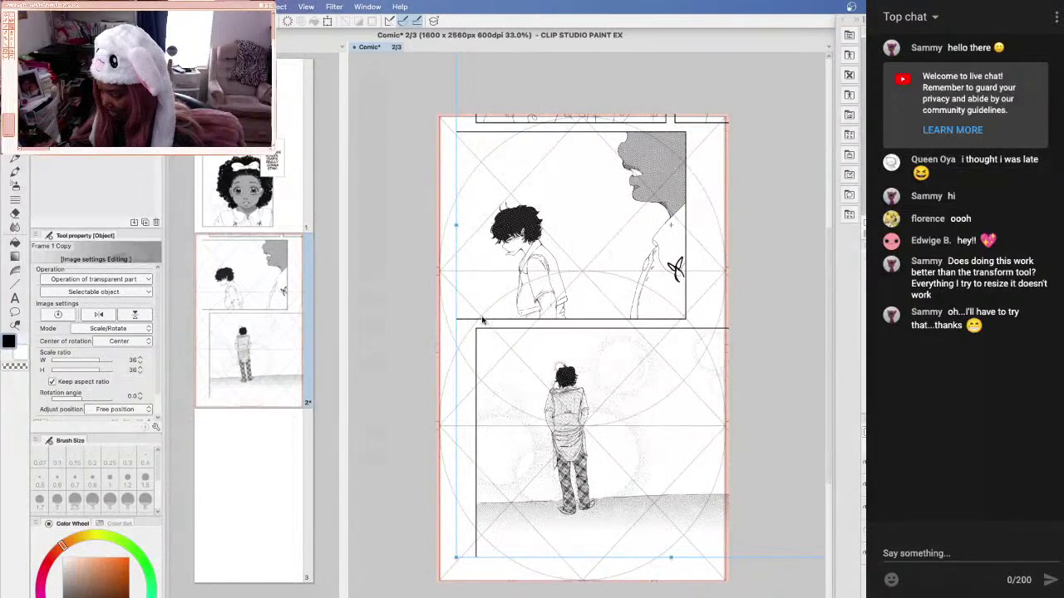
left_click_drag(455, 224, 462, 223)
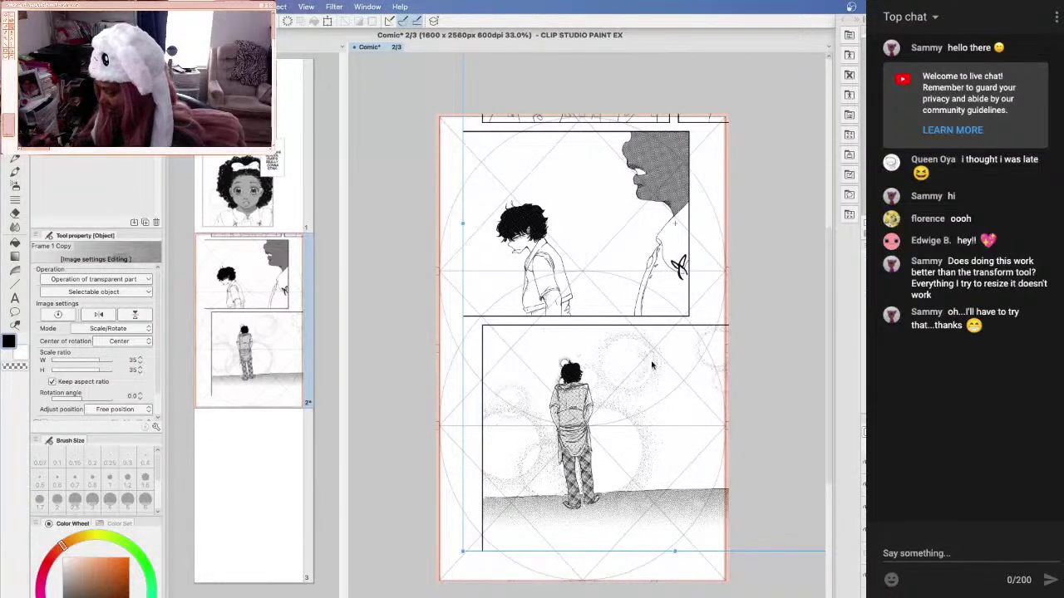
Reduce the second artwork copy to 26% and position it so the wide bottom panel fits between the page's side edges
left_click_drag(638, 411, 579, 425)
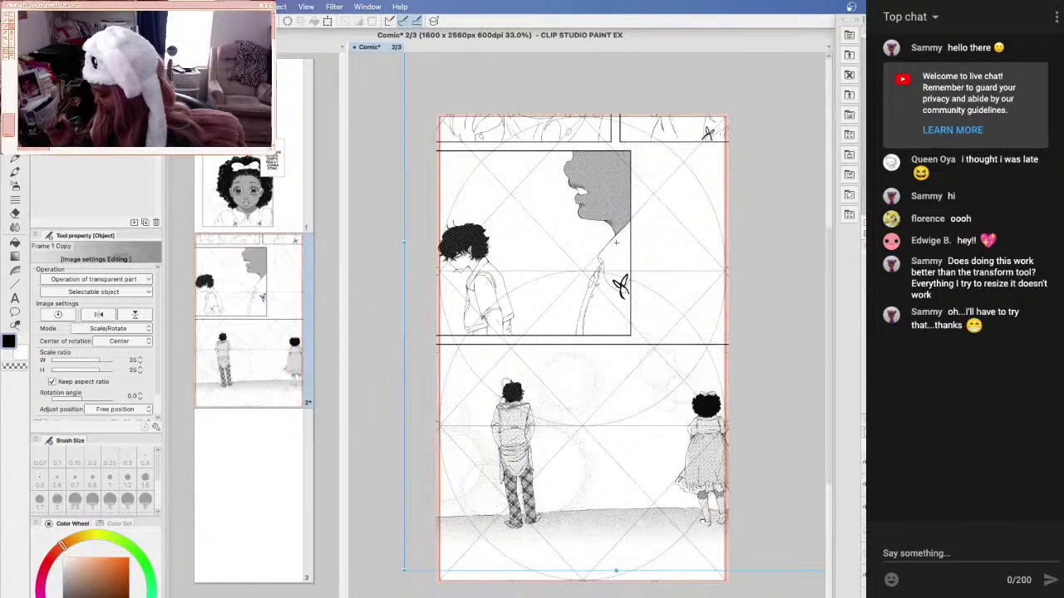
left_click_drag(404, 243, 511, 243)
left_click_drag(647, 378, 599, 492)
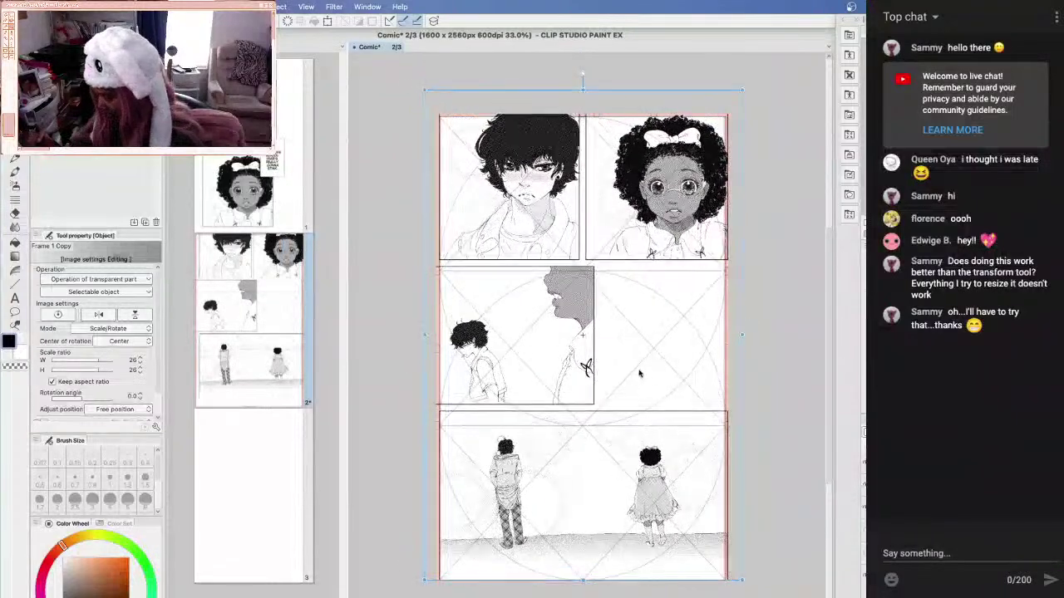
left_click_drag(743, 334, 736, 333)
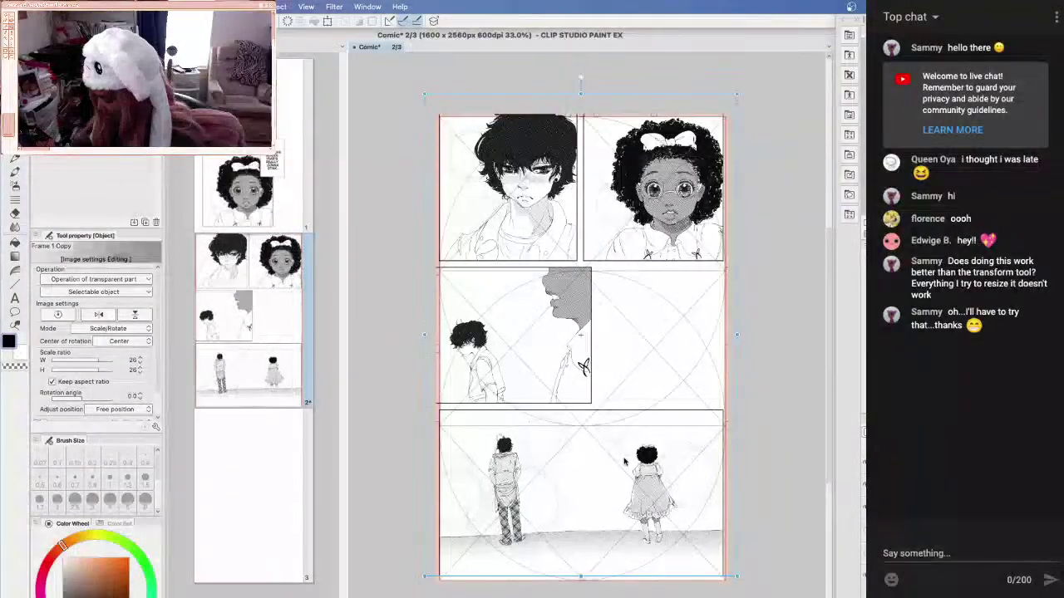
left_click_drag(625, 461, 624, 456)
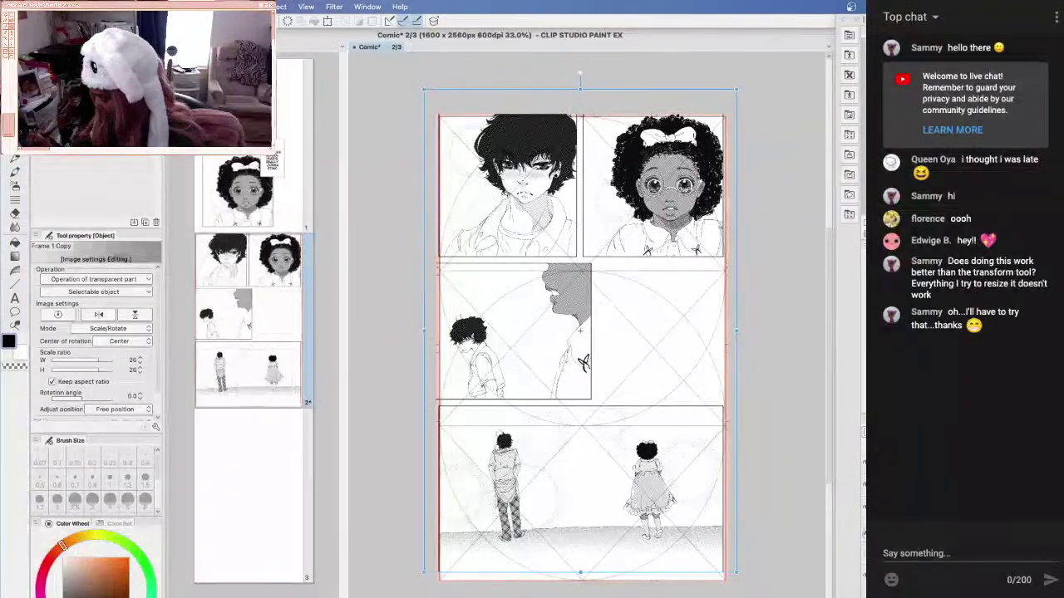
Compare the two artwork copies by toggling their visibility, and leave the larger 35% copy hidden
key("ctrl+z")
key("ctrl+z")
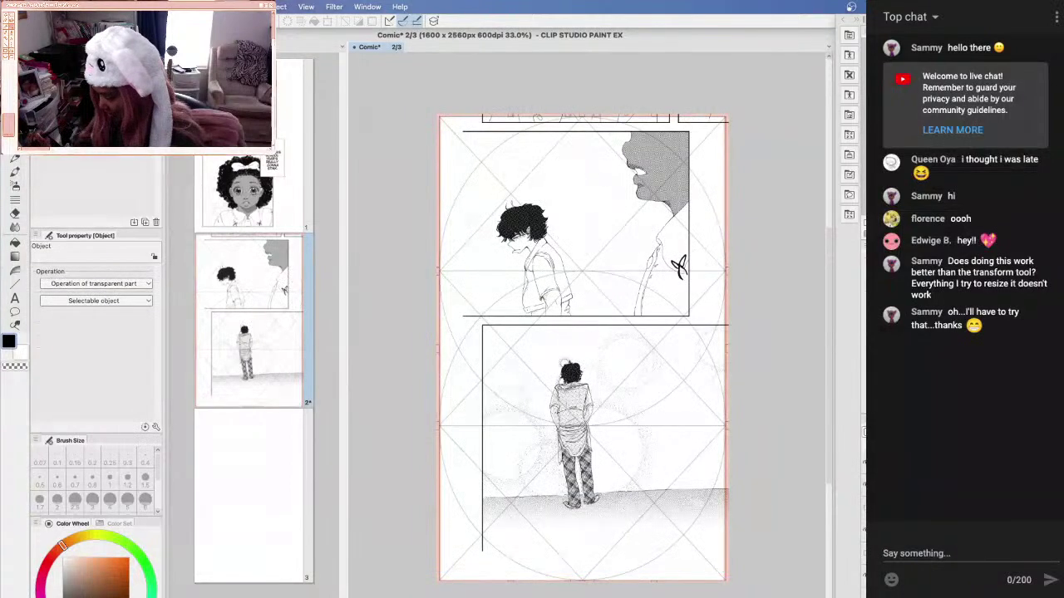
key("ctrl+y")
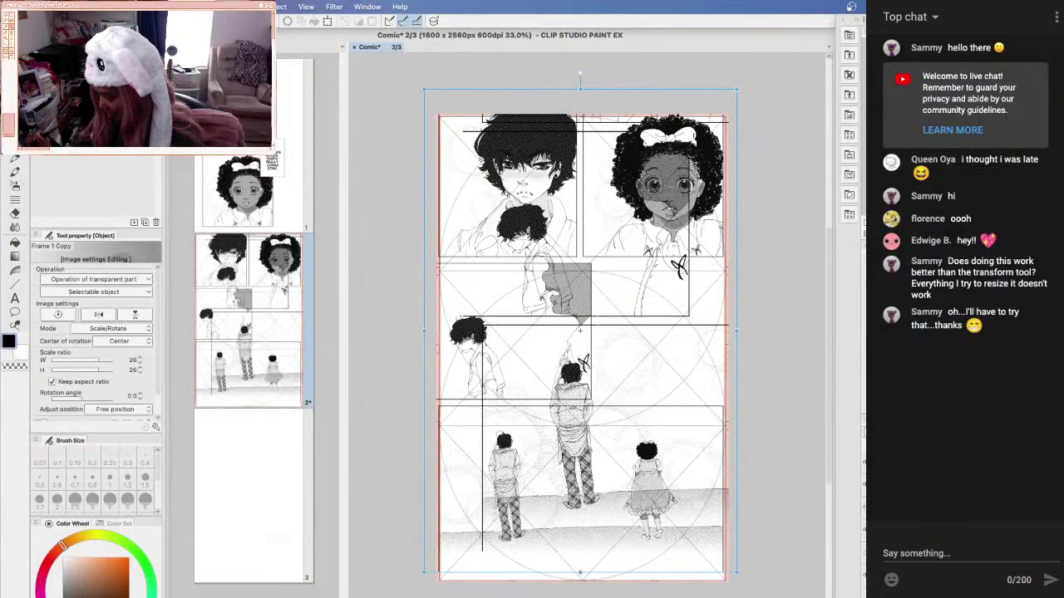
left_click(881, 490)
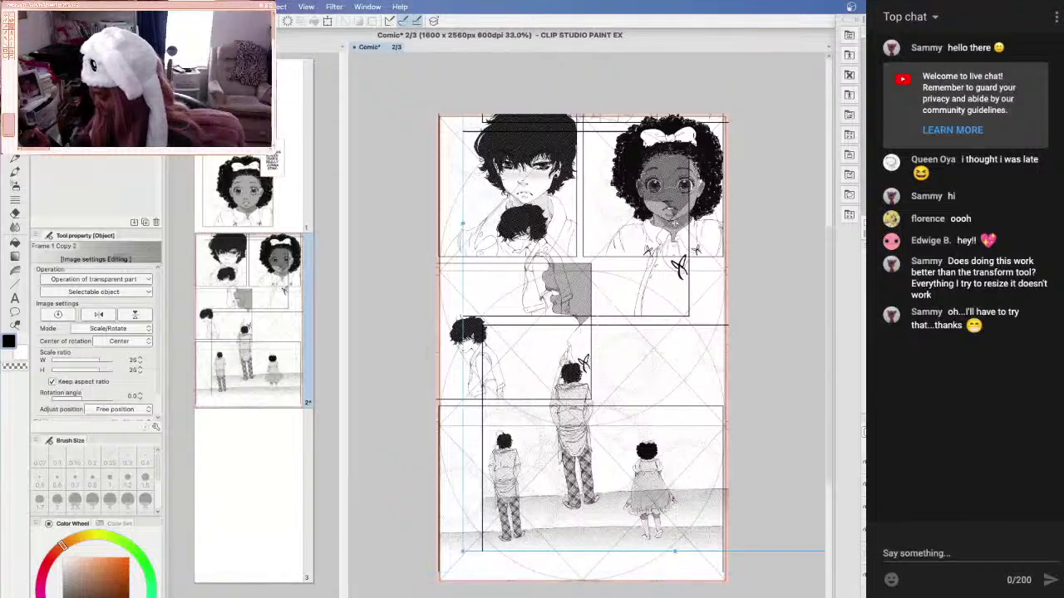
left_click(872, 511)
left_click(872, 490)
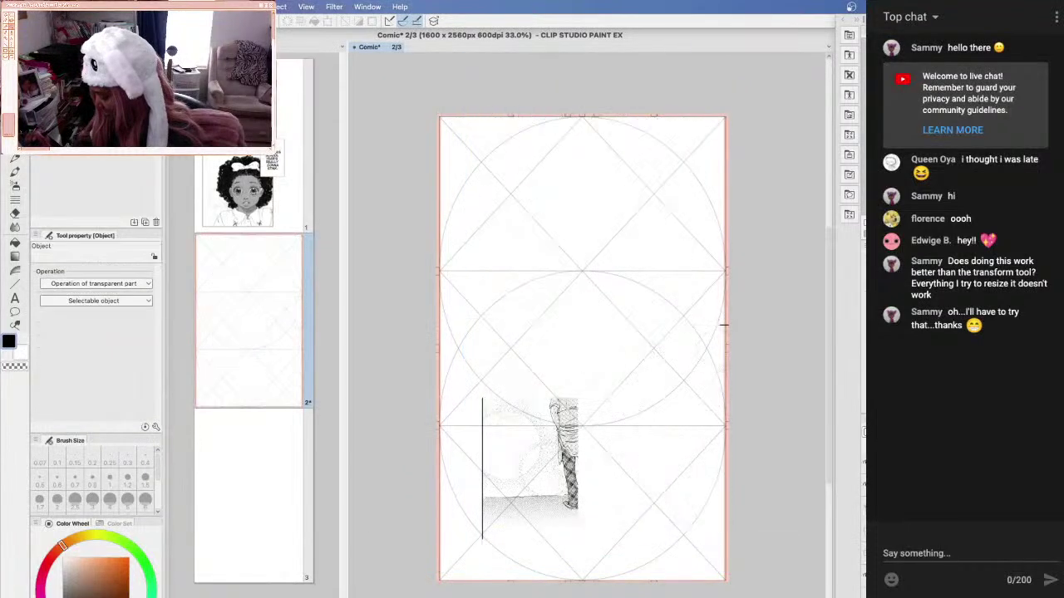
left_click(873, 511)
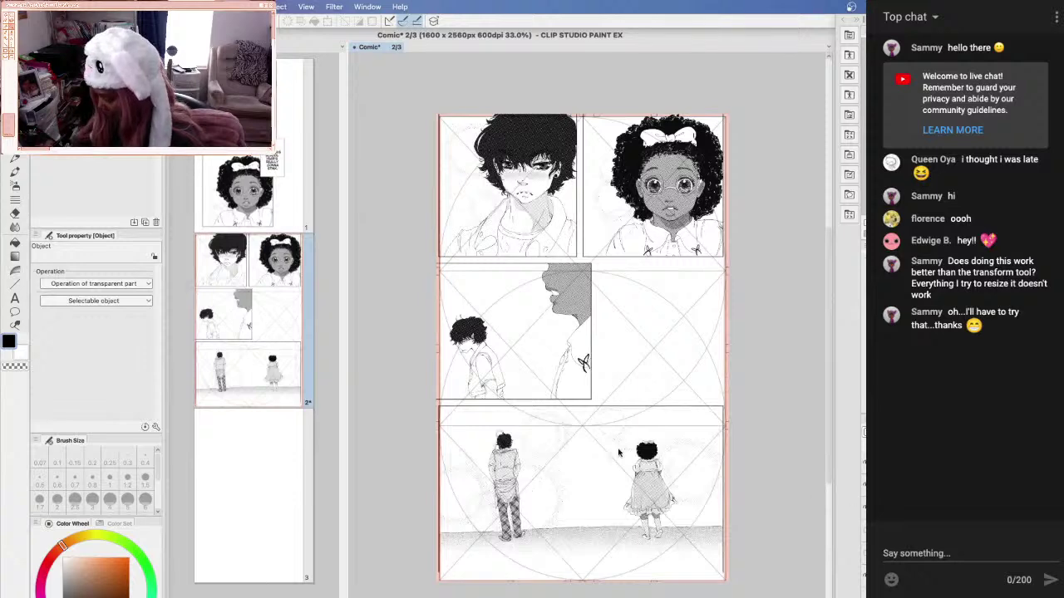
Enlarge the smaller artwork copy to 31% and position it so the bottom panel spans the lower part of the page edge to edge
mouse_move(627, 414)
left_mouse_down()
mouse_move(627, 382)
mouse_move(624, 423)
left_mouse_up()
left_click_drag(407, 332, 378, 334)
left_click_drag(670, 466, 693, 469)
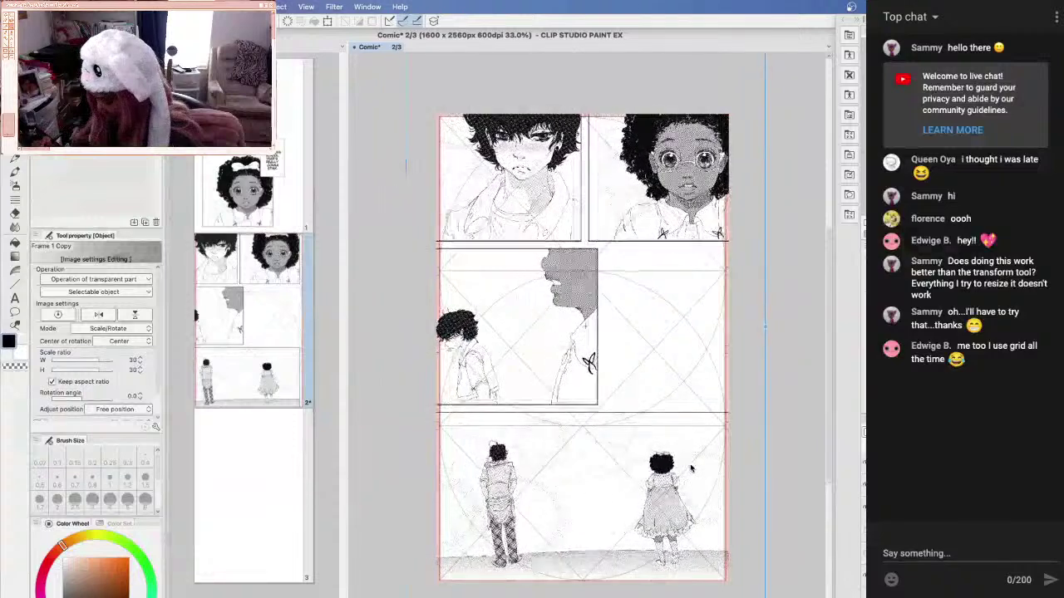
left_click_drag(766, 326, 775, 326)
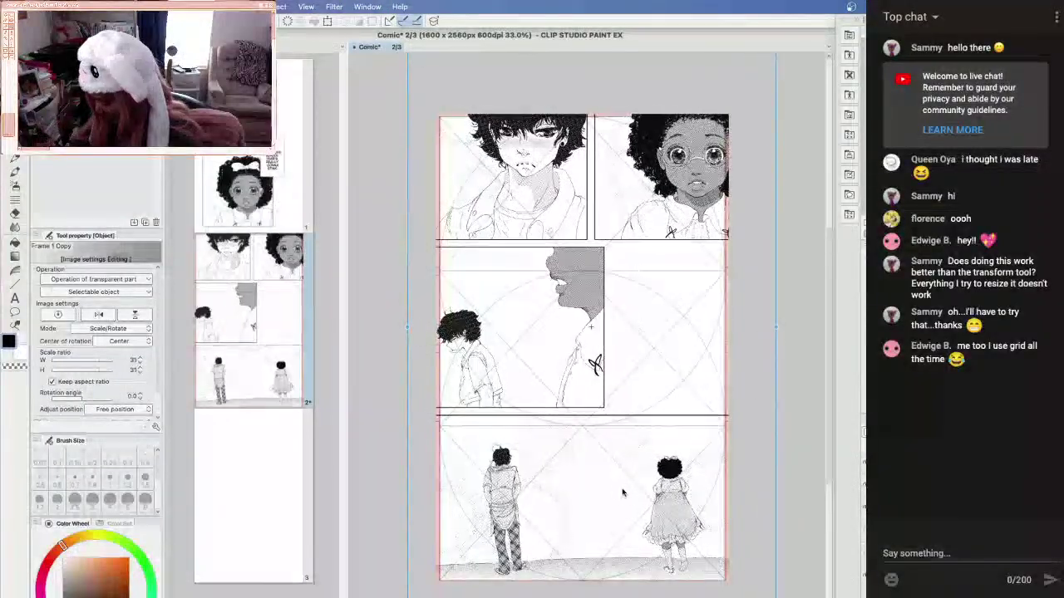
left_click_drag(617, 484, 680, 474)
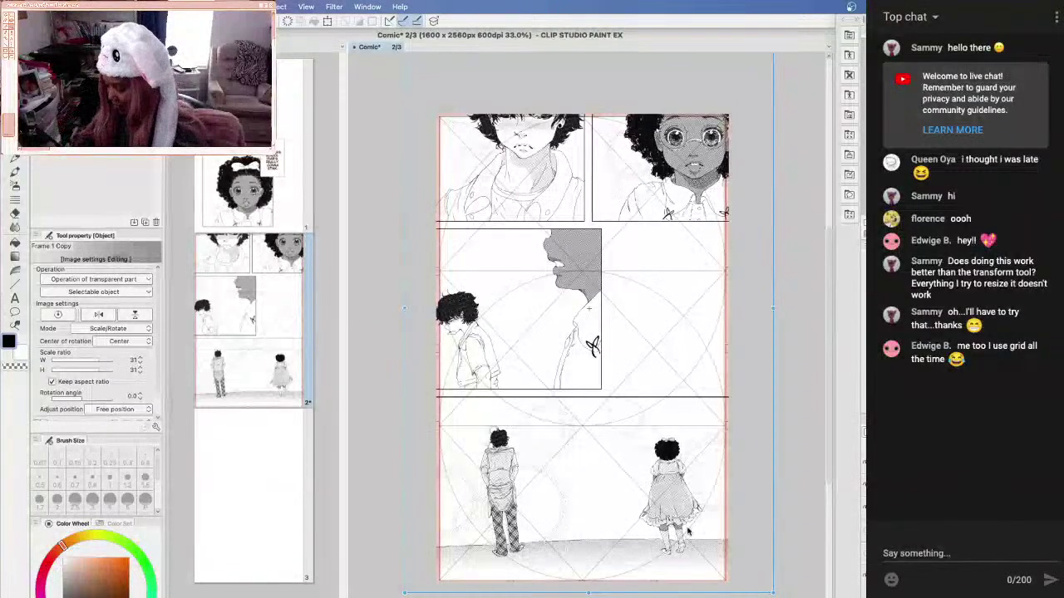
left_click_drag(664, 498, 662, 504)
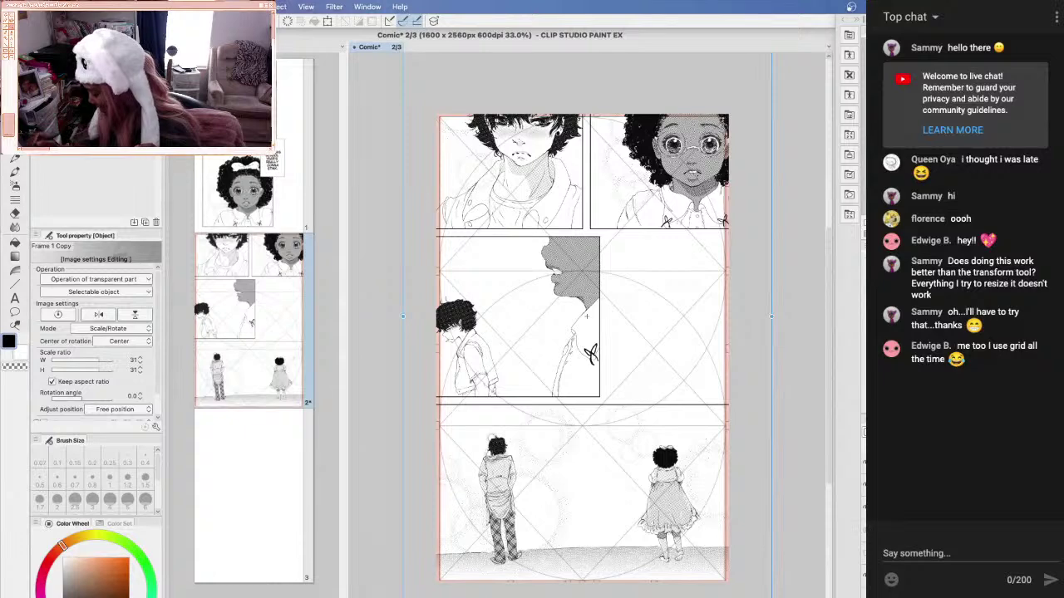
Select the area above the bottom panel with a rectangular selection, clear it from the 31% artwork copy, and deselect
key("super+z")
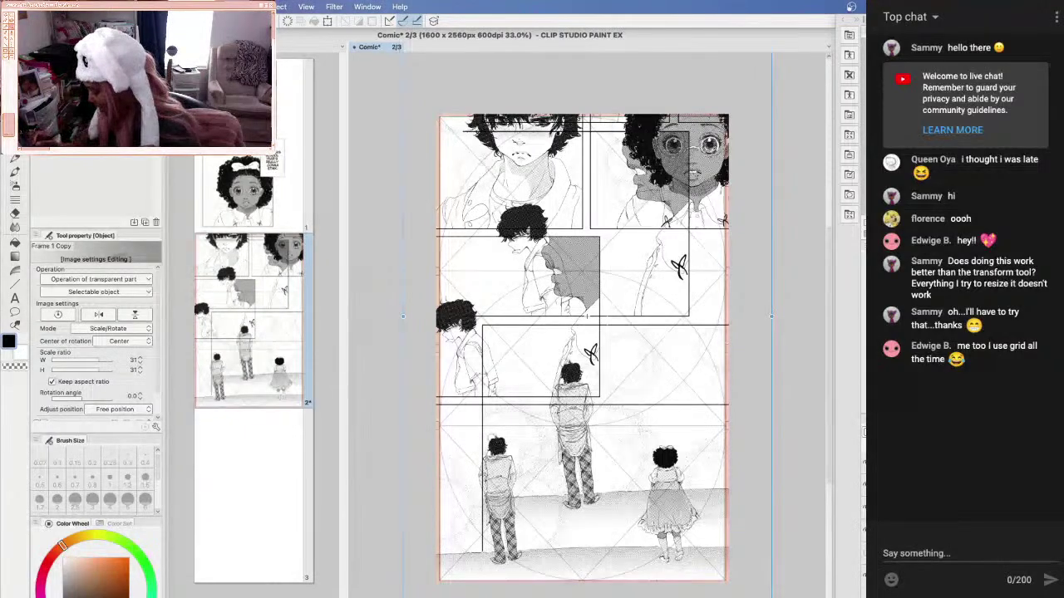
key("super+z")
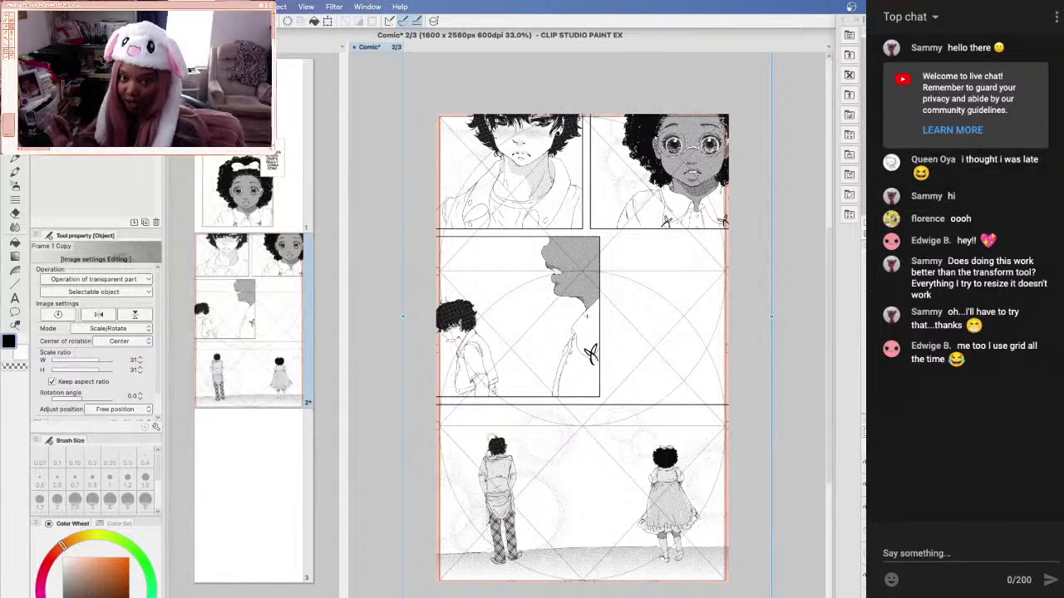
key("m")
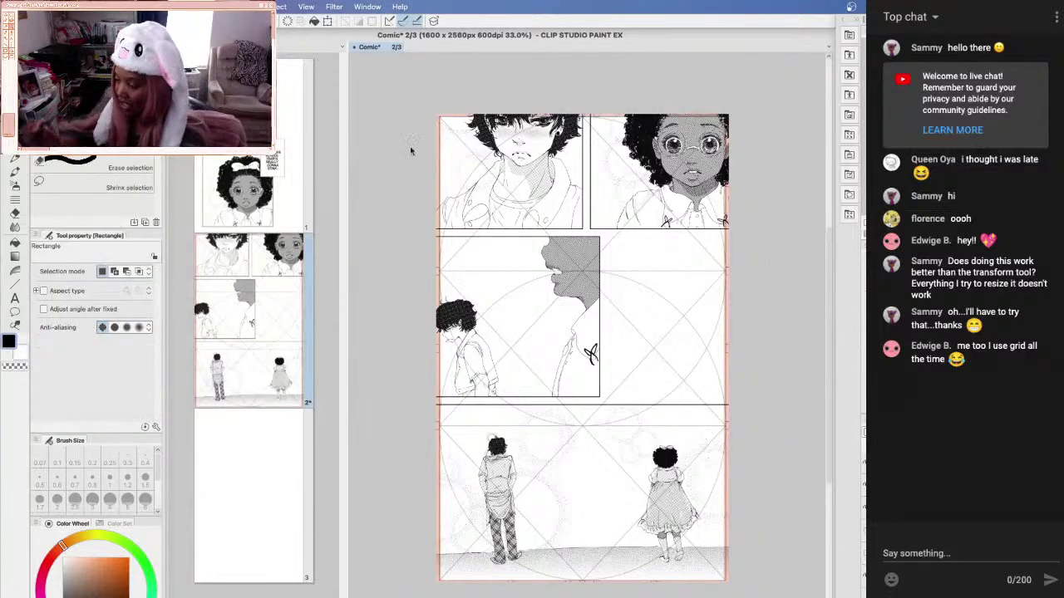
left_click_drag(389, 90, 781, 406)
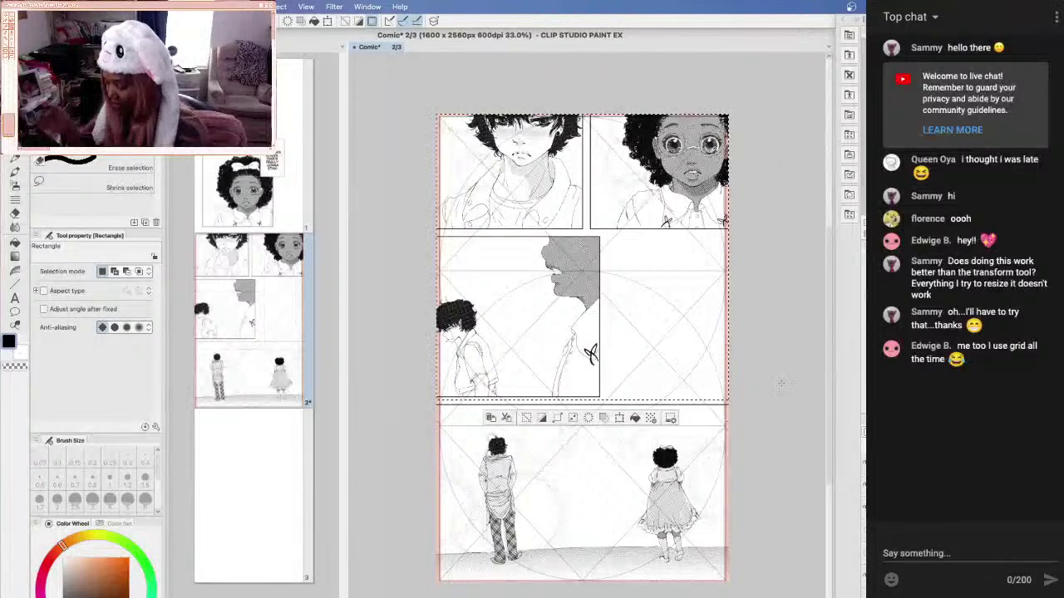
key("Delete")
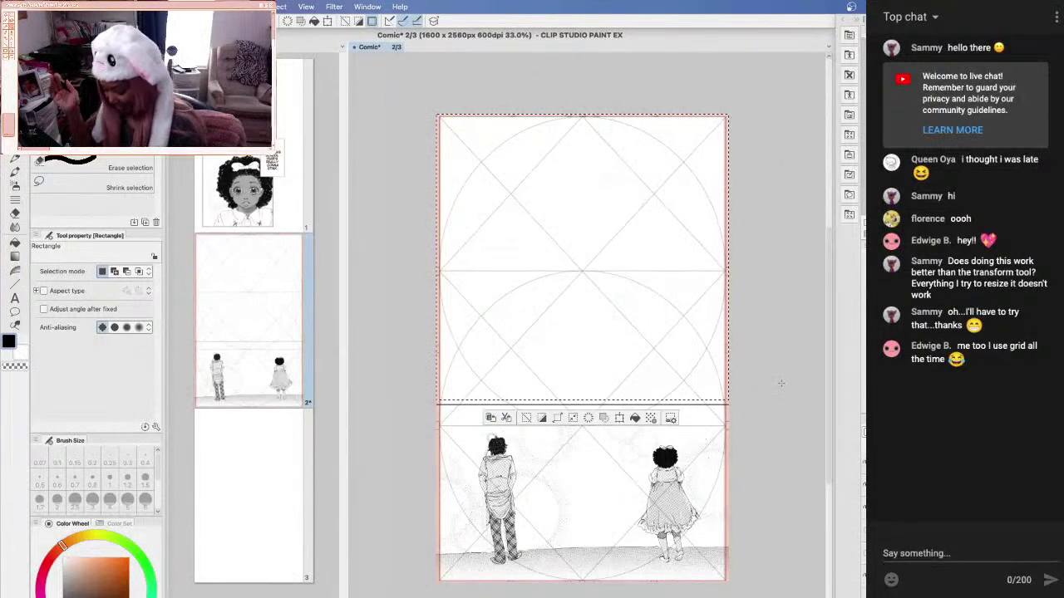
key("ctrl+d")
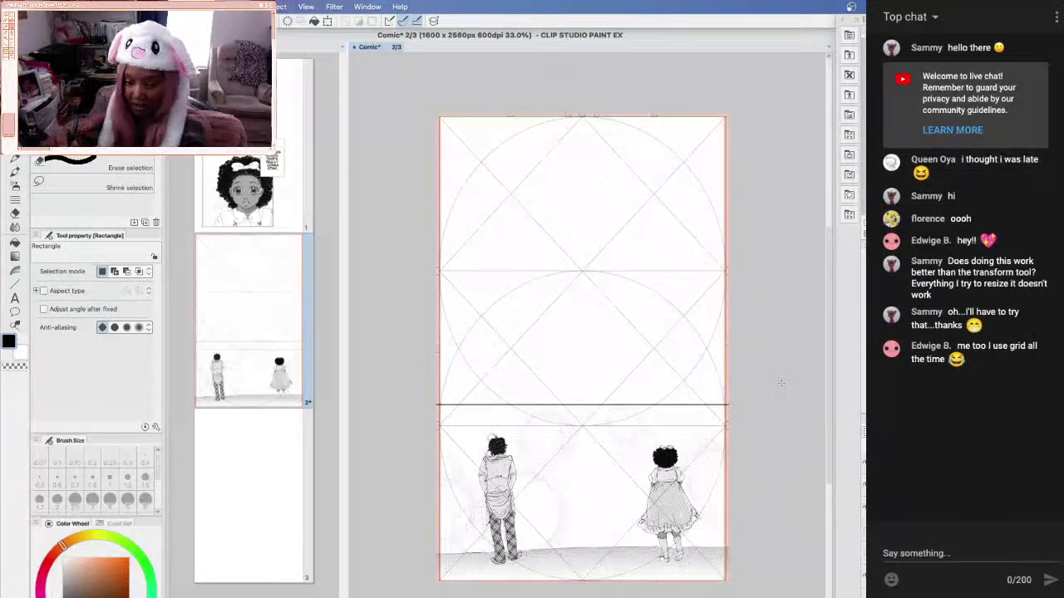
Move the cropped artwork down with the Object tool to test its cropping, and undo the move
key("o")
left_click_drag(608, 446, 608, 534)
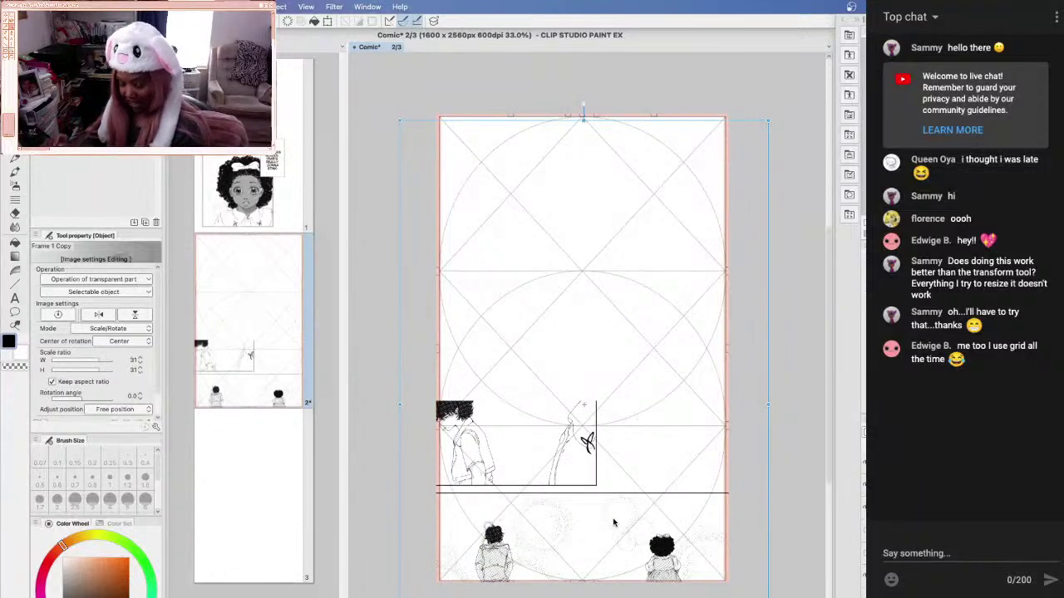
key("ctrl+z")
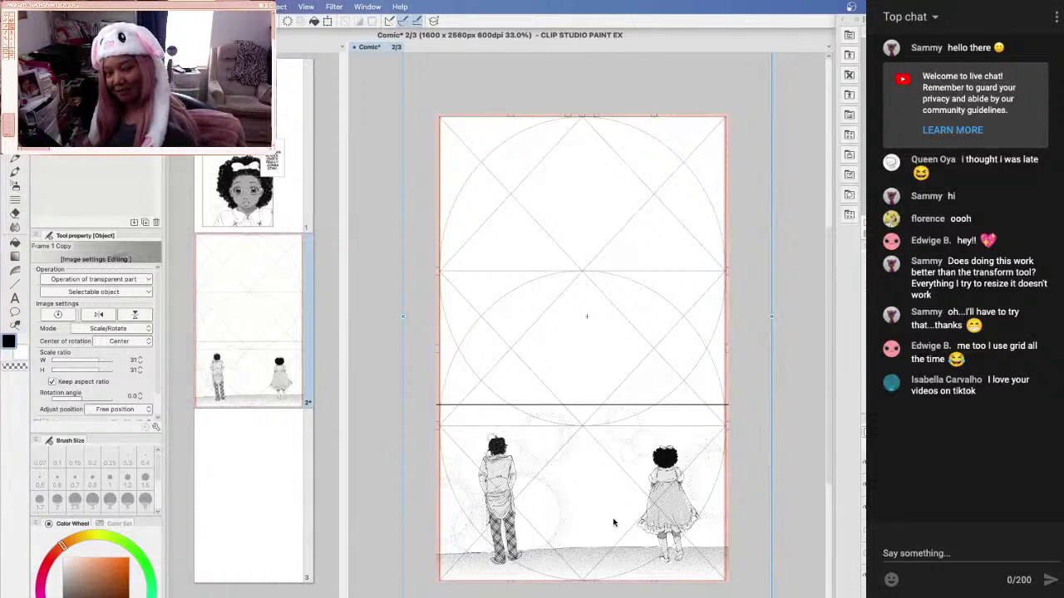
Show the 35% artwork copy and compare it with the cropped 31% copy hidden and visible
key("ctrl+v")
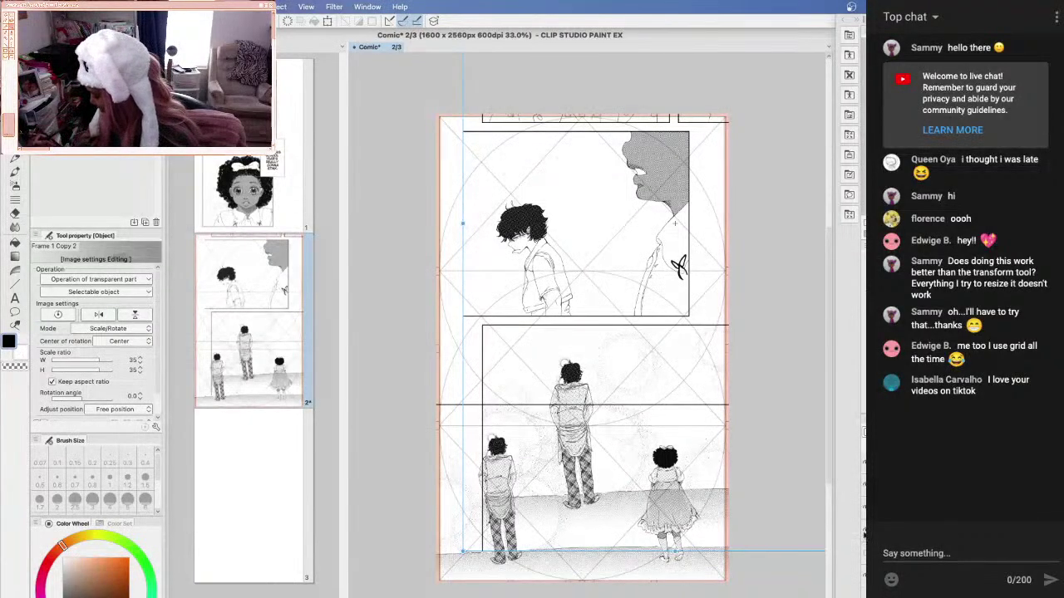
key("ctrl+z")
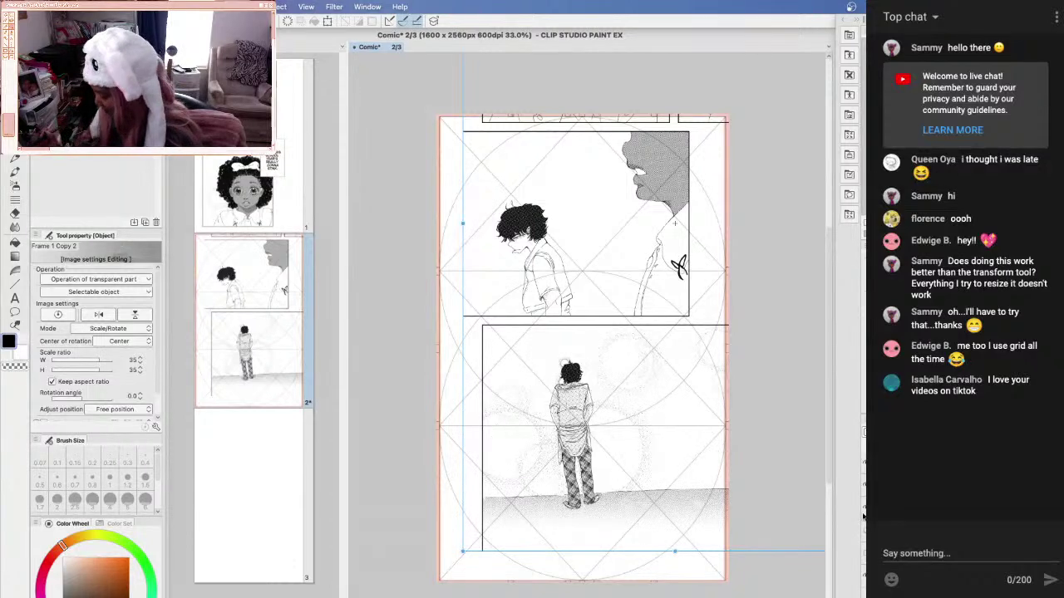
key("ctrl+y")
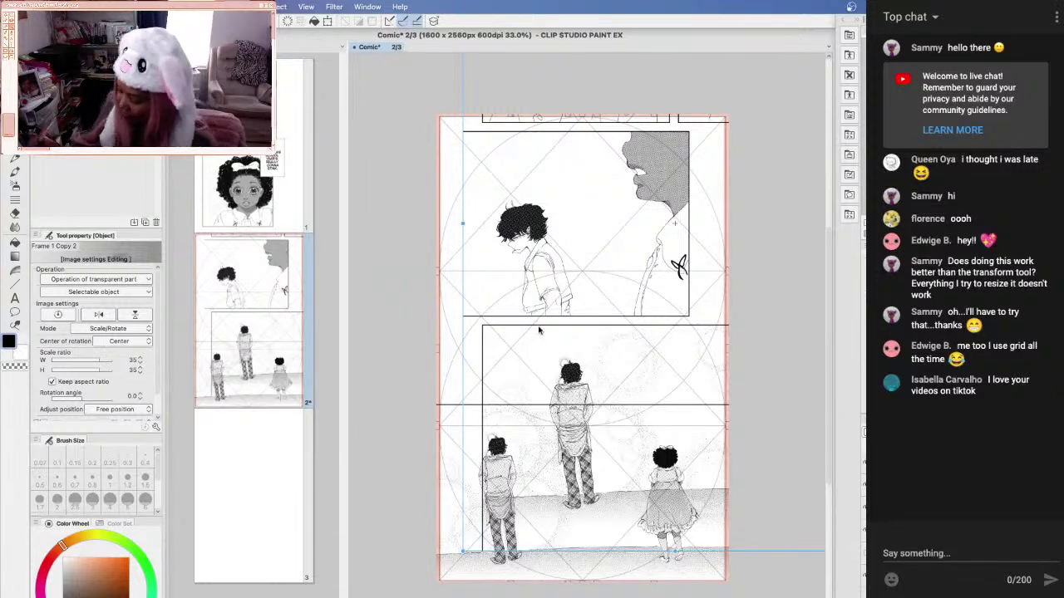
Clear the lower panel and the thin strip above the upper panel from the 35% artwork copy using rectangular selections, and deselect
key("m")
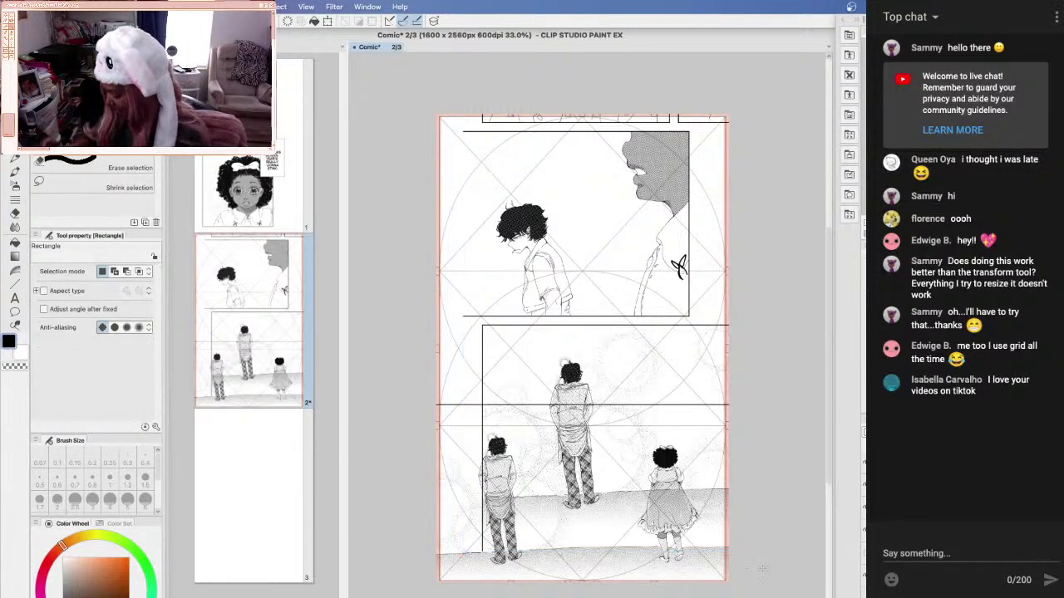
left_click_drag(762, 568, 394, 314)
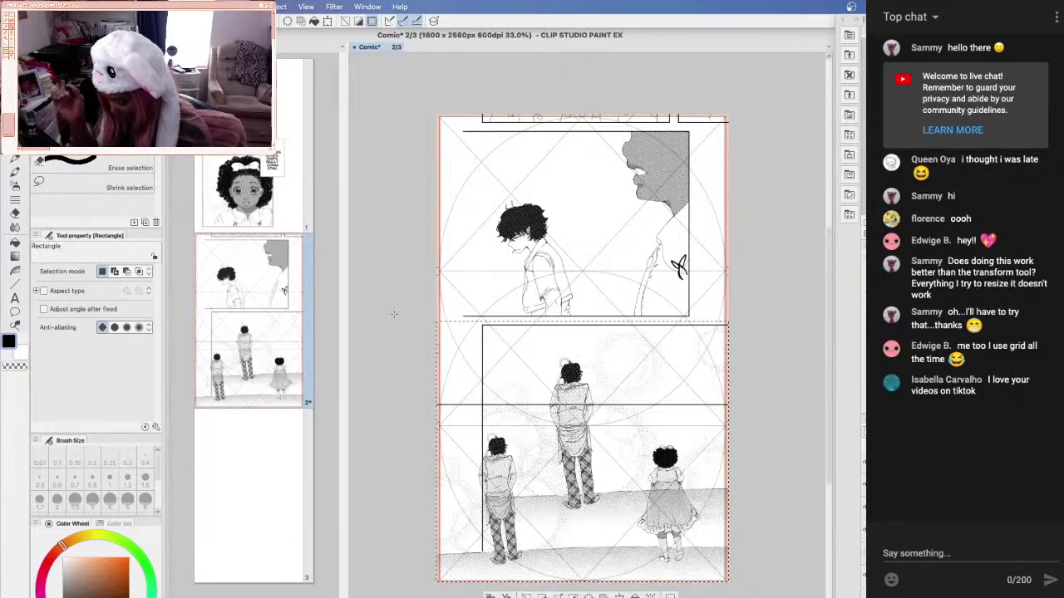
key("Delete")
left_click_drag(413, 81, 758, 126)
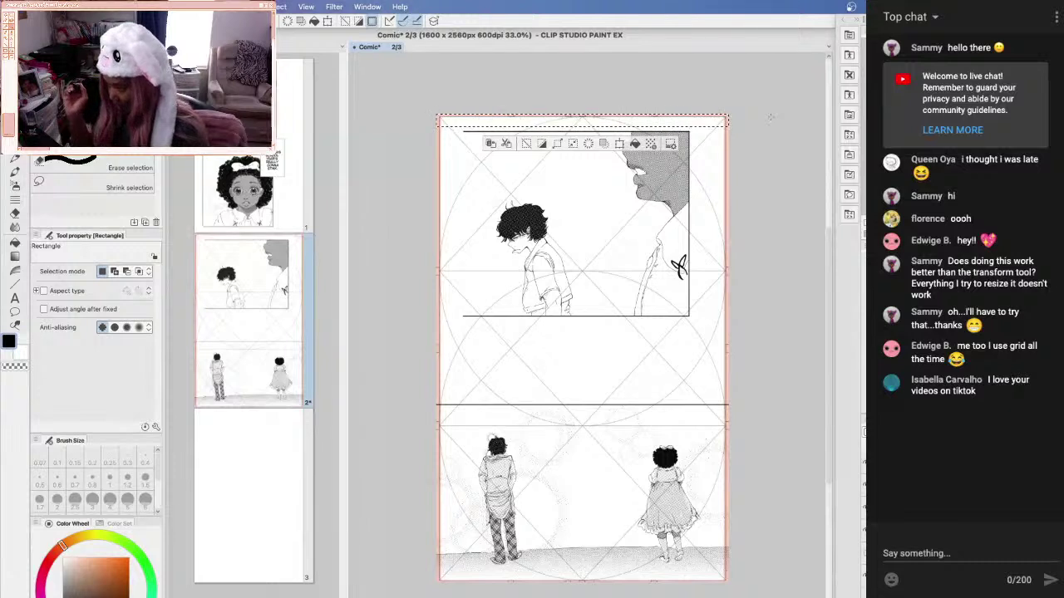
key("ctrl+d")
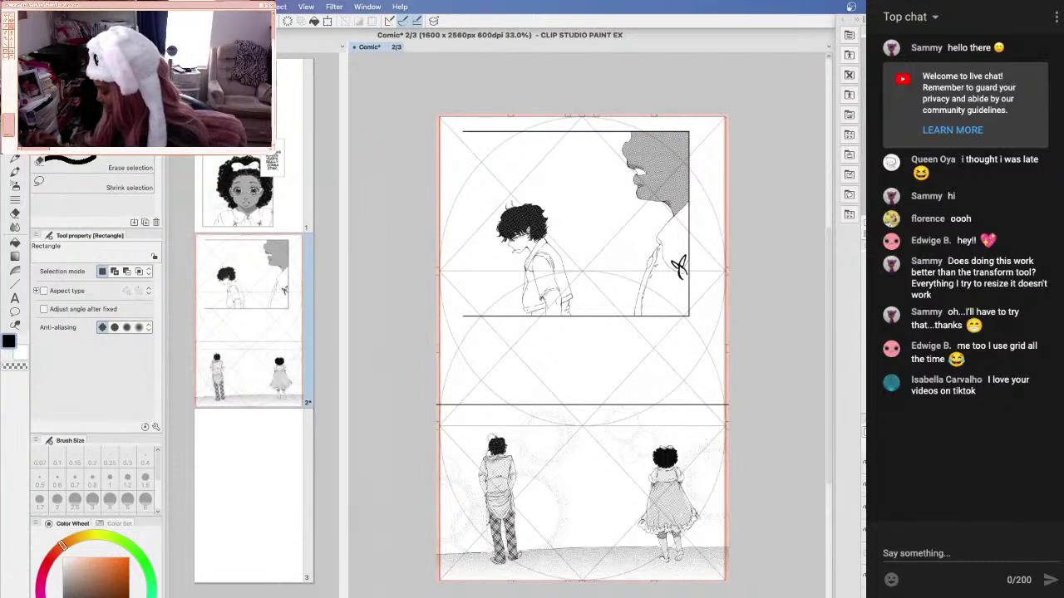
Draw a vertical straight line on the vector layer closing the upper panel's open side, and reduce its brush size to 0.20
left_click(15, 284)
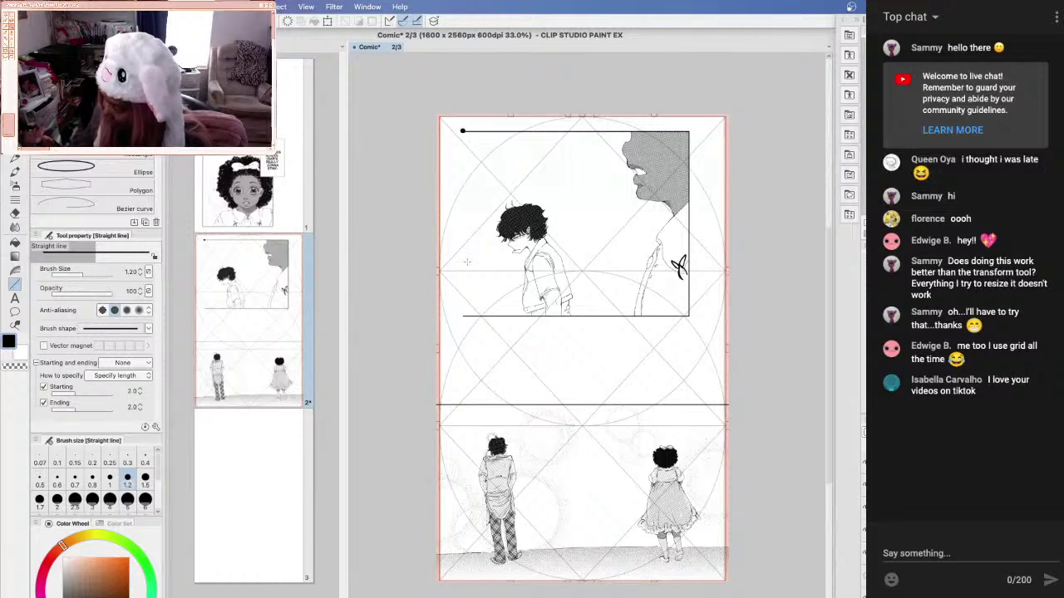
left_click_drag(463, 131, 462, 317)
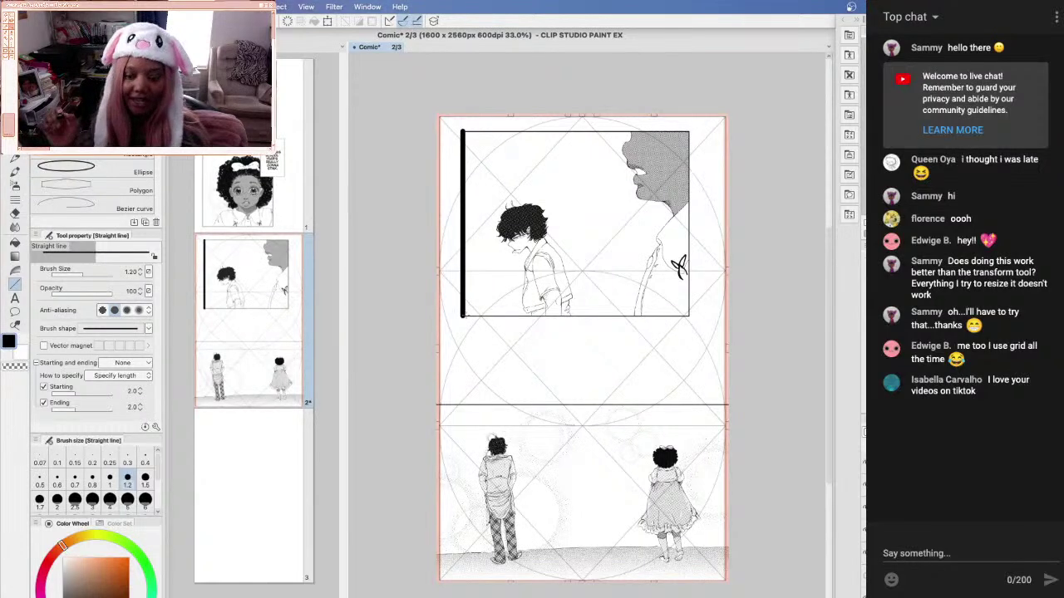
key("o")
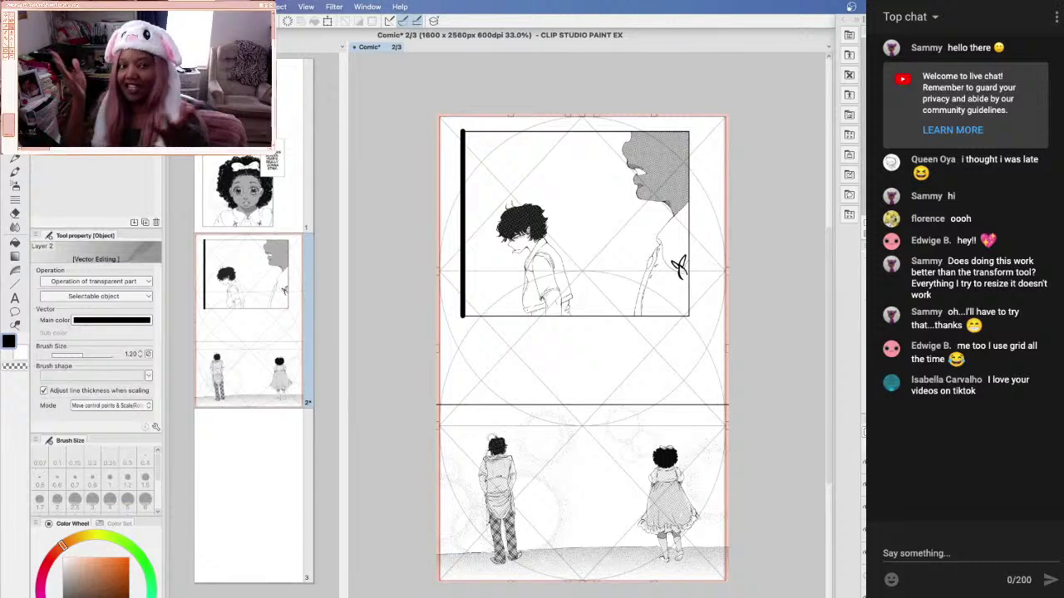
left_click(463, 228)
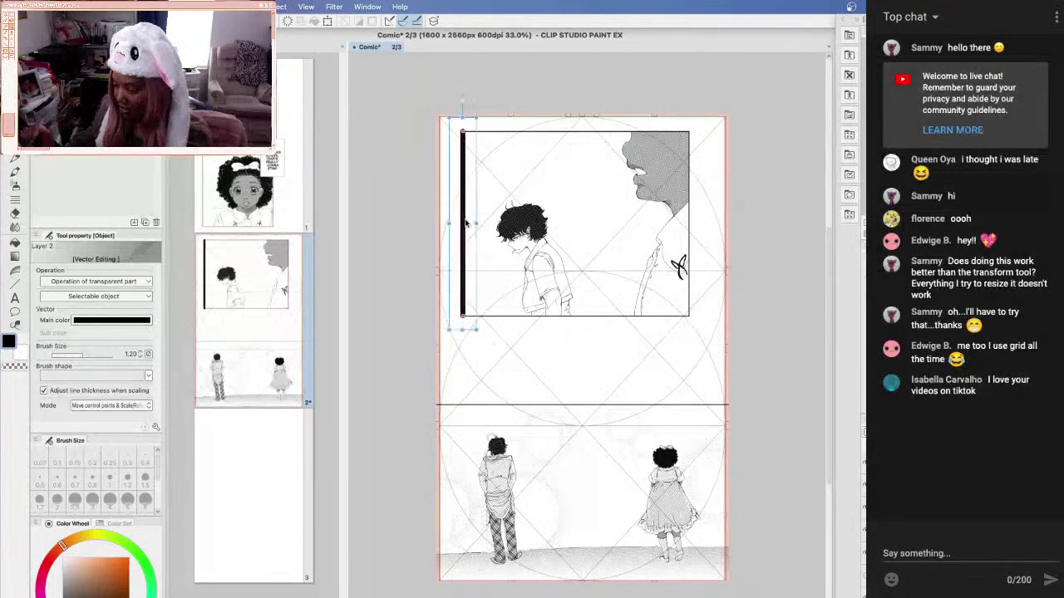
left_click(140, 357)
left_click(140, 356)
left_click(140, 356)
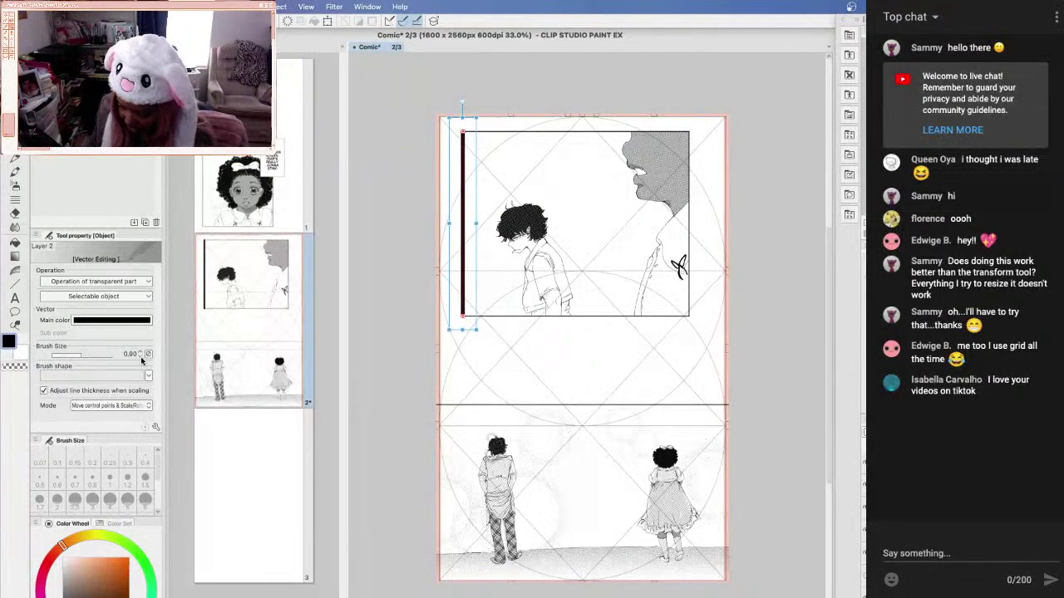
left_click(140, 357)
left_click(141, 356)
left_click(141, 356)
left_click(140, 357)
left_click(140, 356)
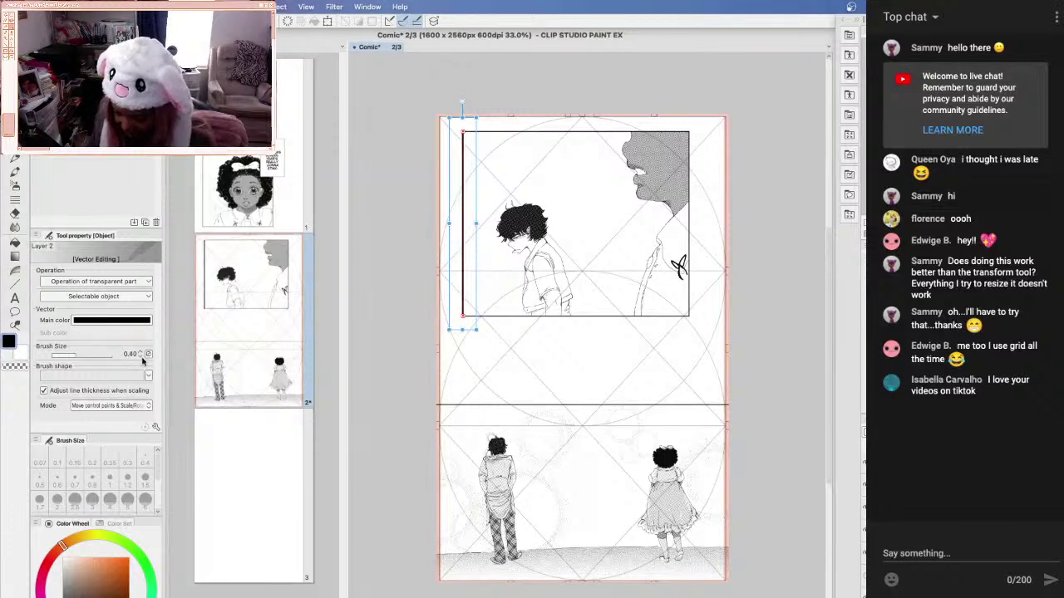
left_click(140, 357)
left_click(140, 357)
left_click(141, 356)
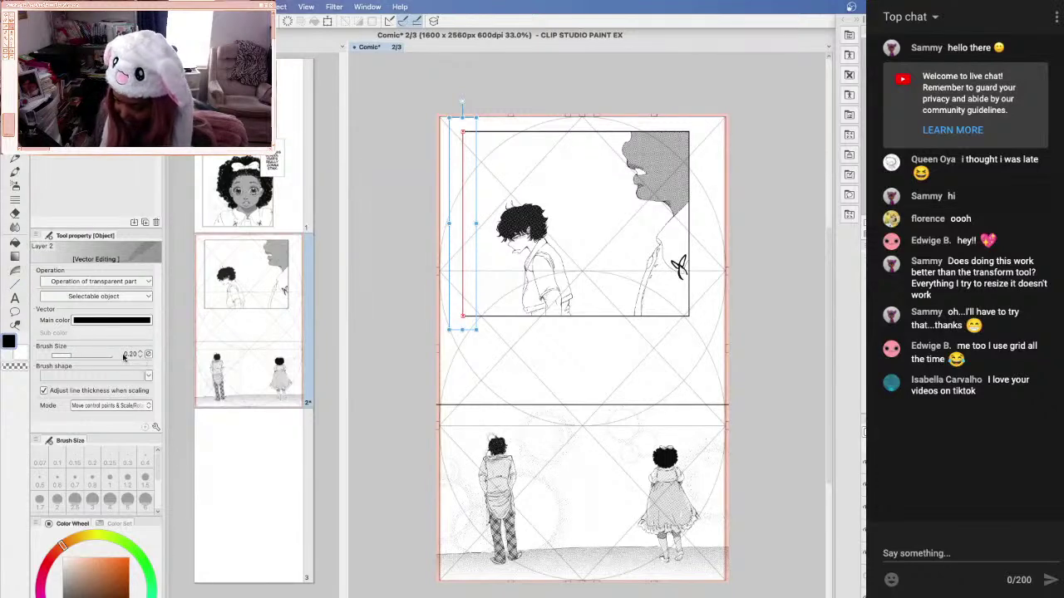
Try a brush size of 0.15 on the upper panel's new border line and deselect it
left_click(134, 355)
type("0.15")
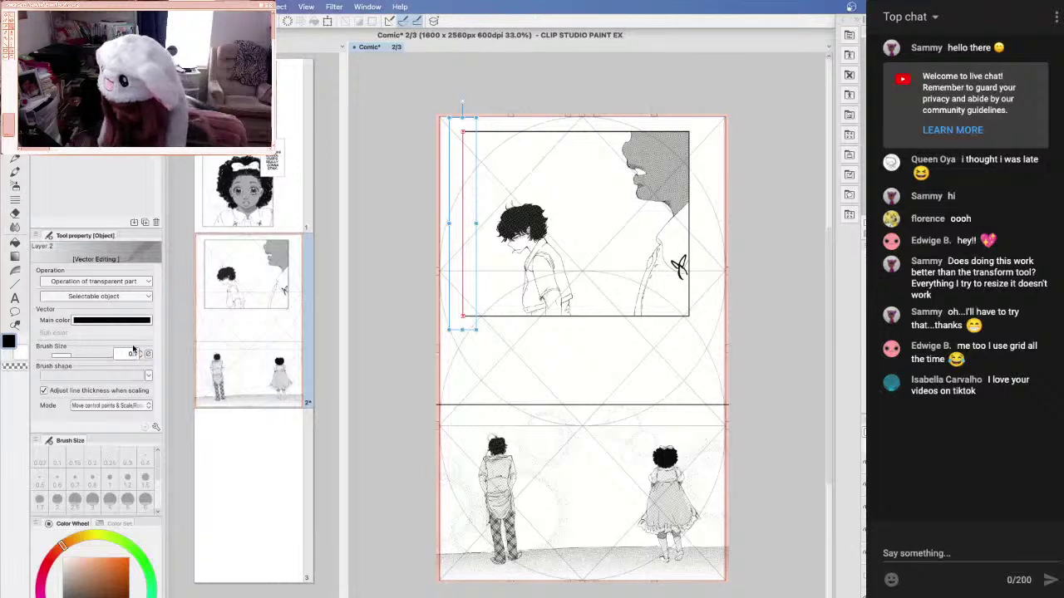
key("Return")
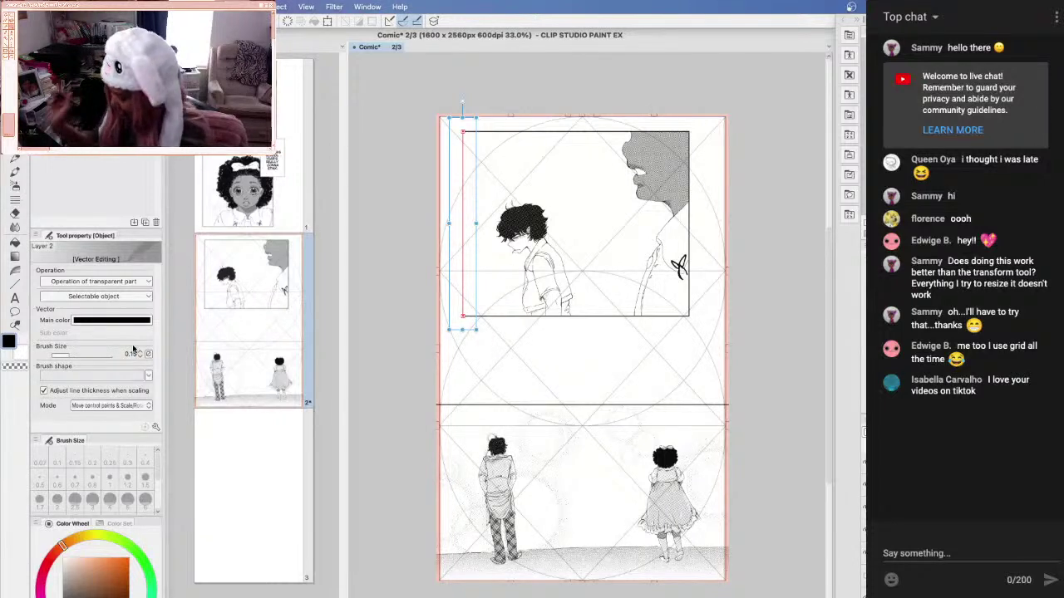
key("ctrl+d")
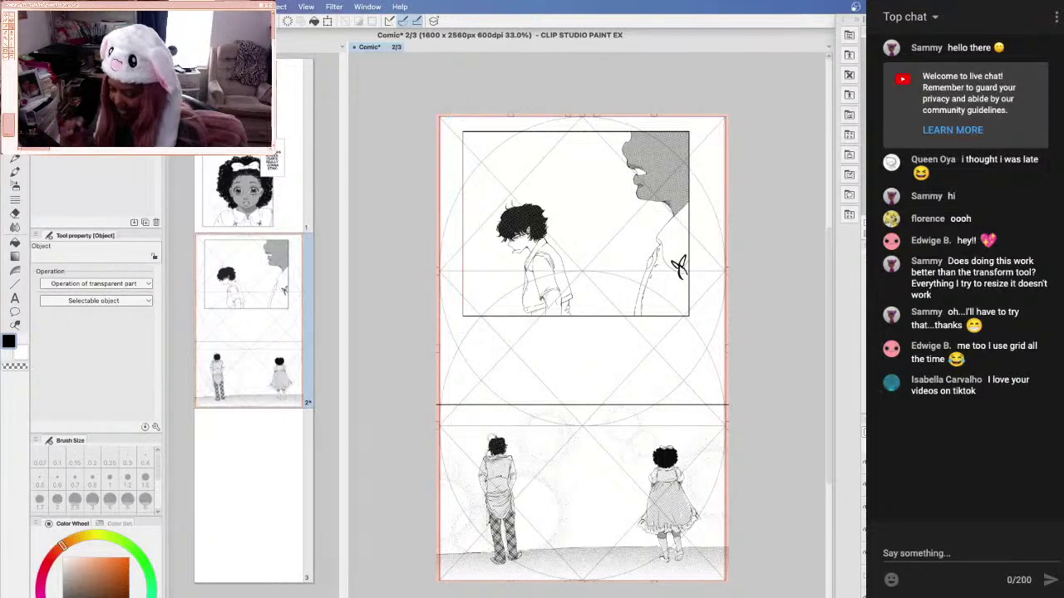
Set the upper panel's new border line to a brush size of 0.20 and deselect it
left_click(464, 269)
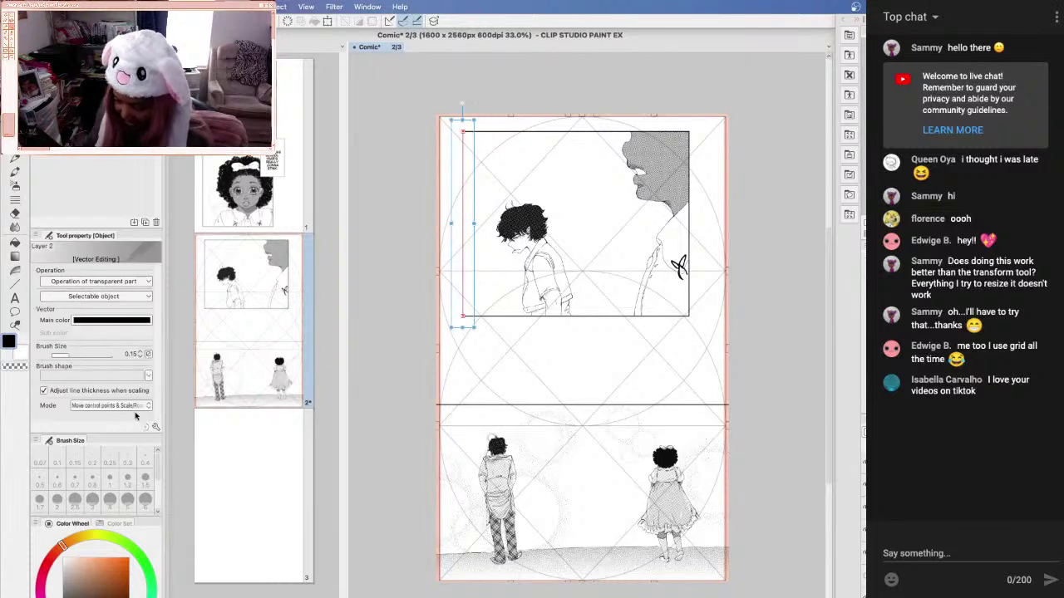
left_click(143, 355)
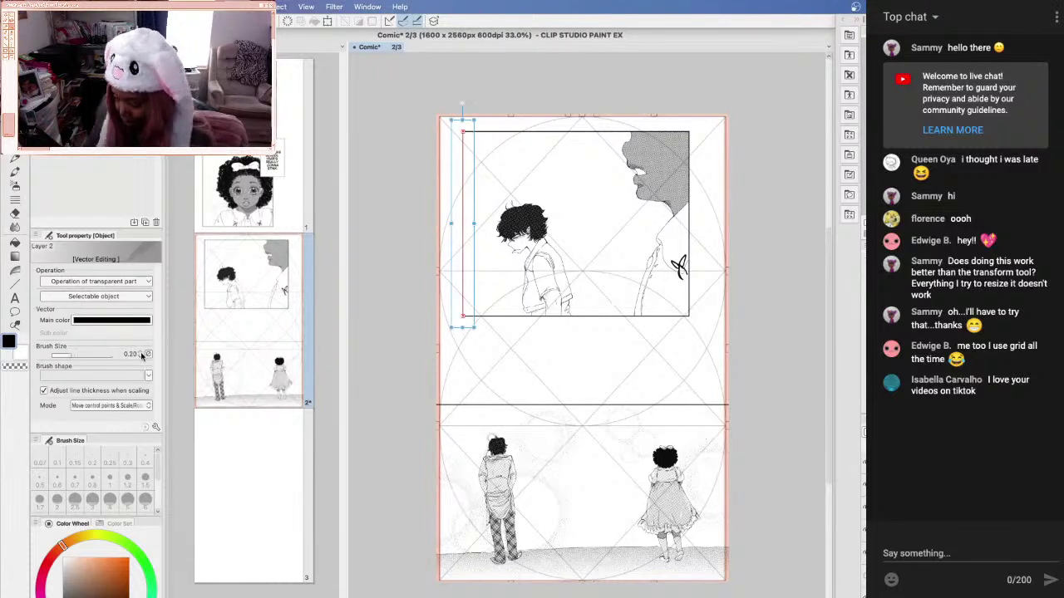
left_click(548, 241)
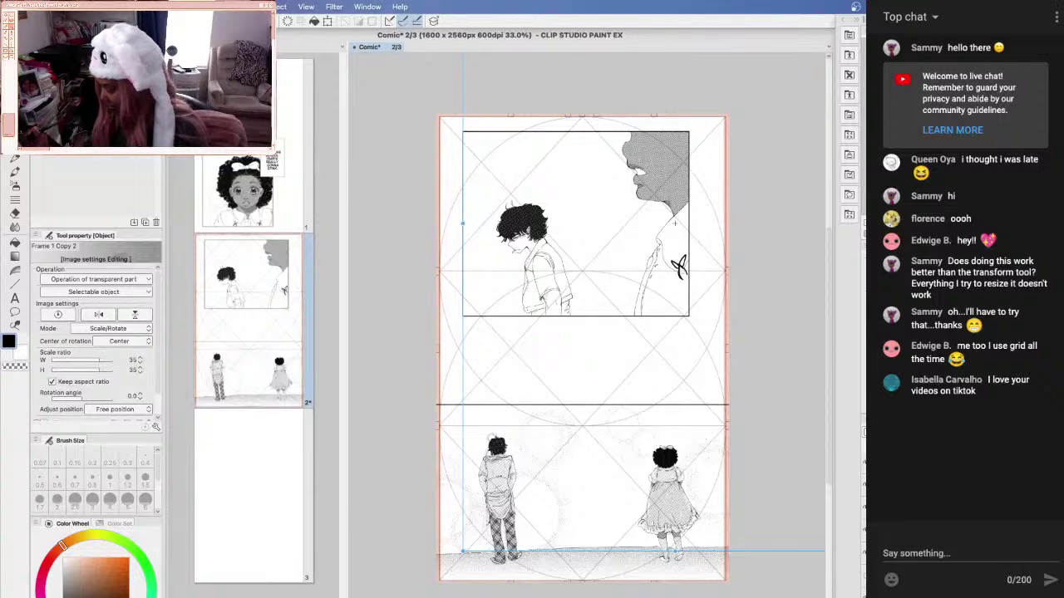
left_click(465, 267)
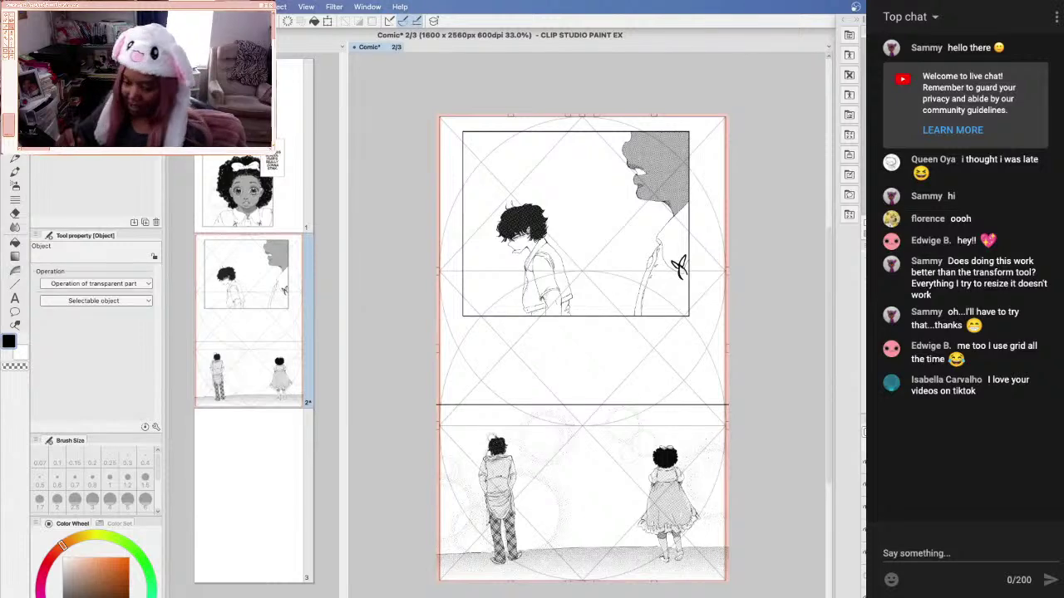
Trim thin strips off the bottom panel's two sides and lower edge using rectangular selections, clearing and deselecting each
left_click(17, 284)
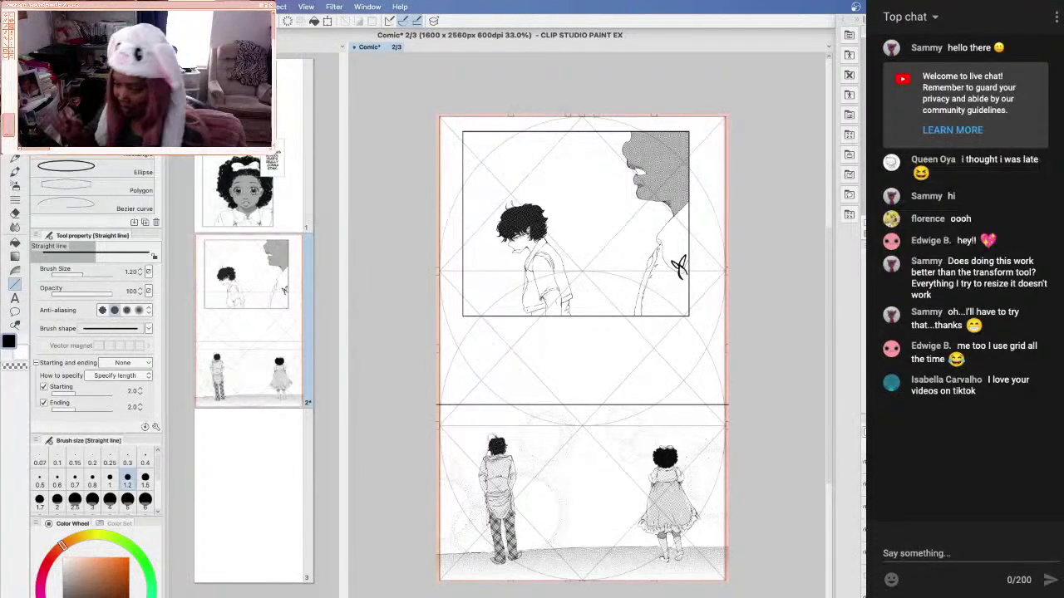
key("m")
left_click_drag(400, 372, 442, 597)
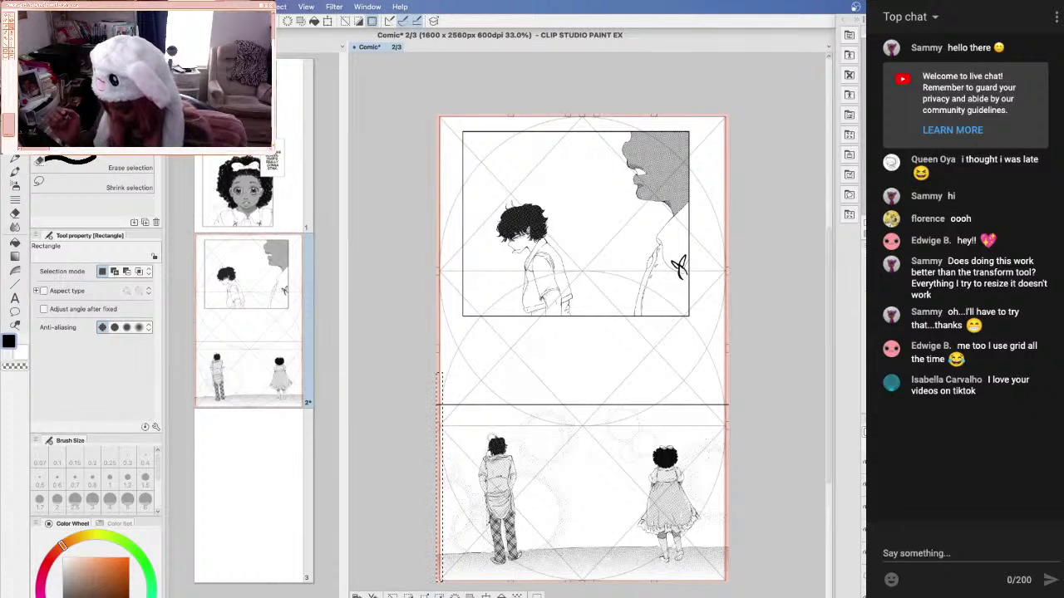
key("super+d")
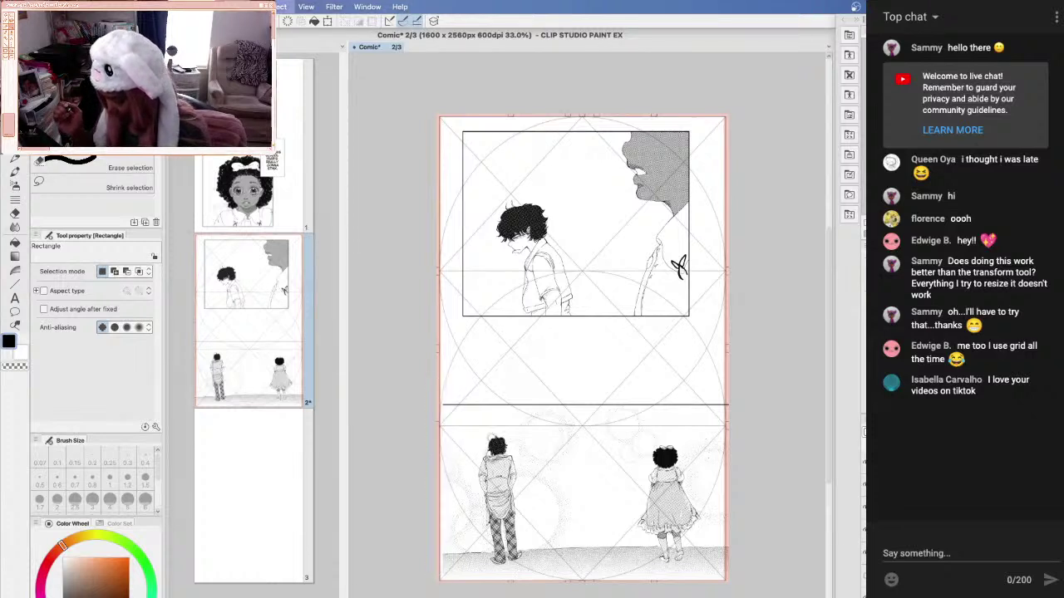
left_click_drag(771, 374, 722, 597)
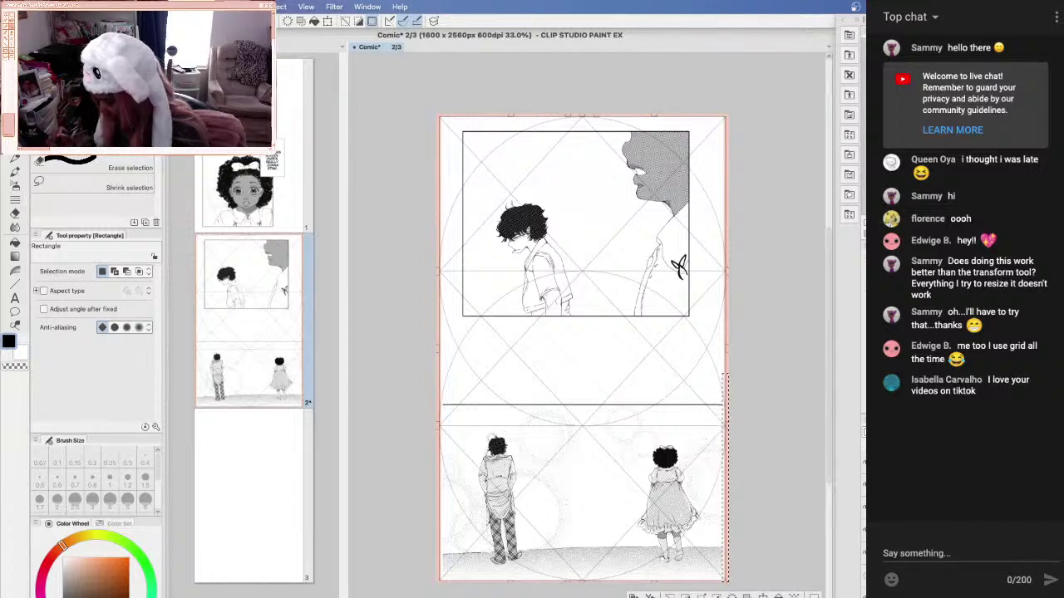
key("super+d")
left_click_drag(758, 597, 424, 573)
key("super+d")
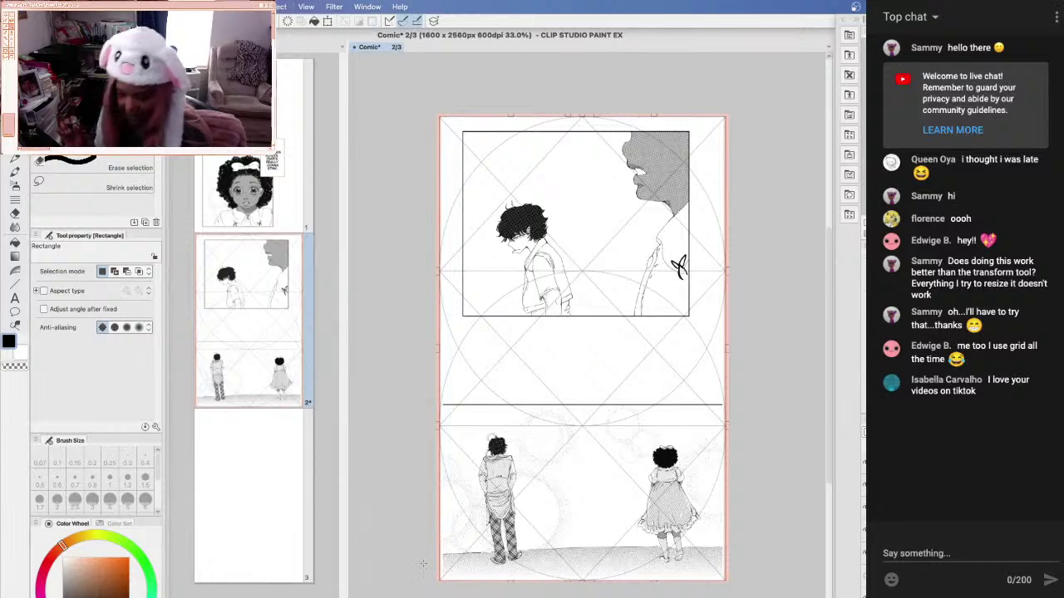
Draw an outline-only rectangle with brush size 0.40 around the bottom panel on the vector layer, and select it with the Object tool
left_click(16, 284)
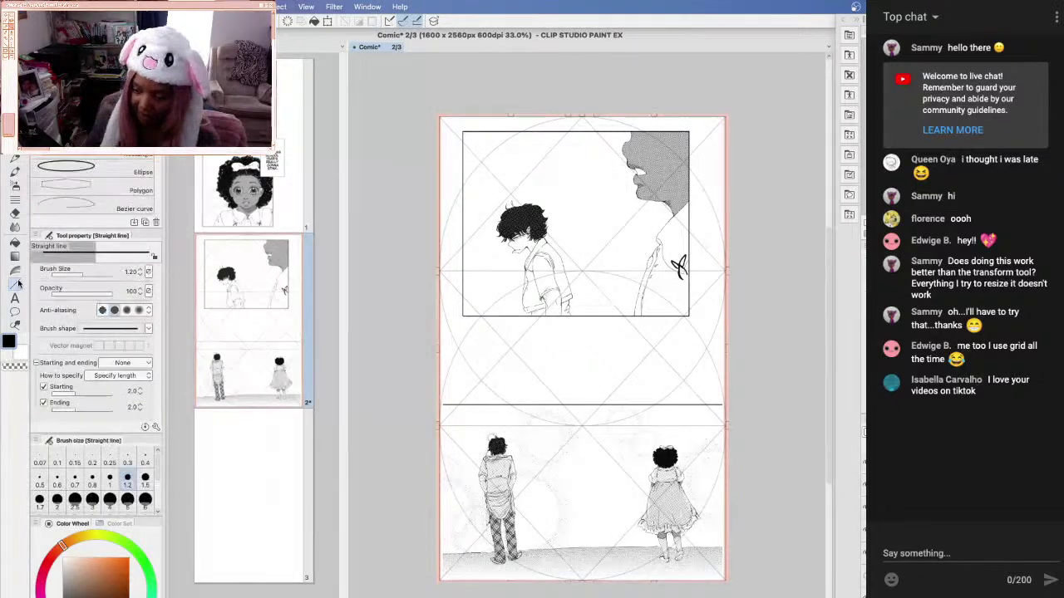
left_click(113, 156)
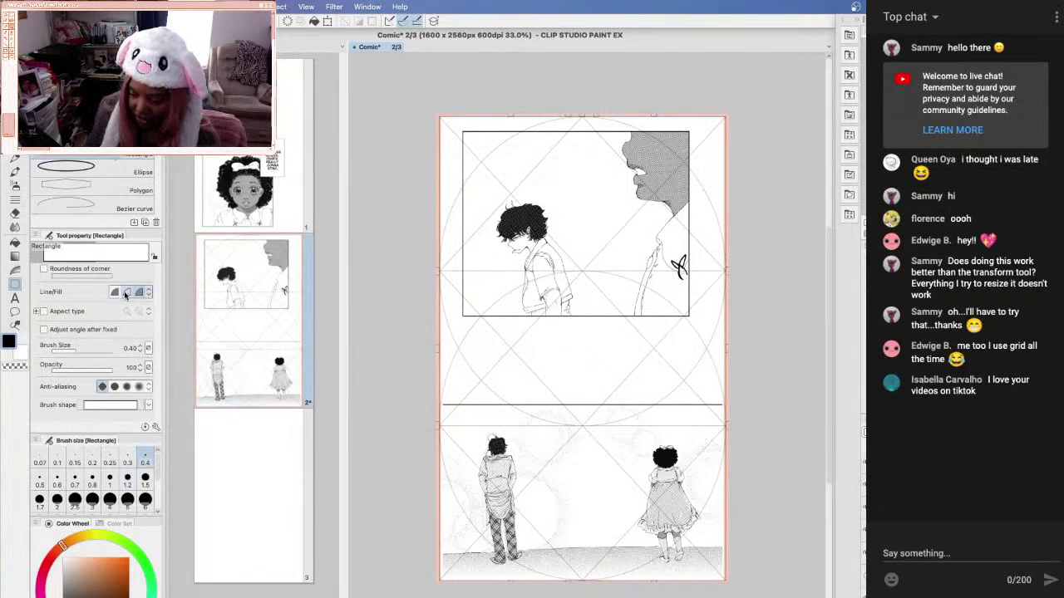
left_click(126, 292)
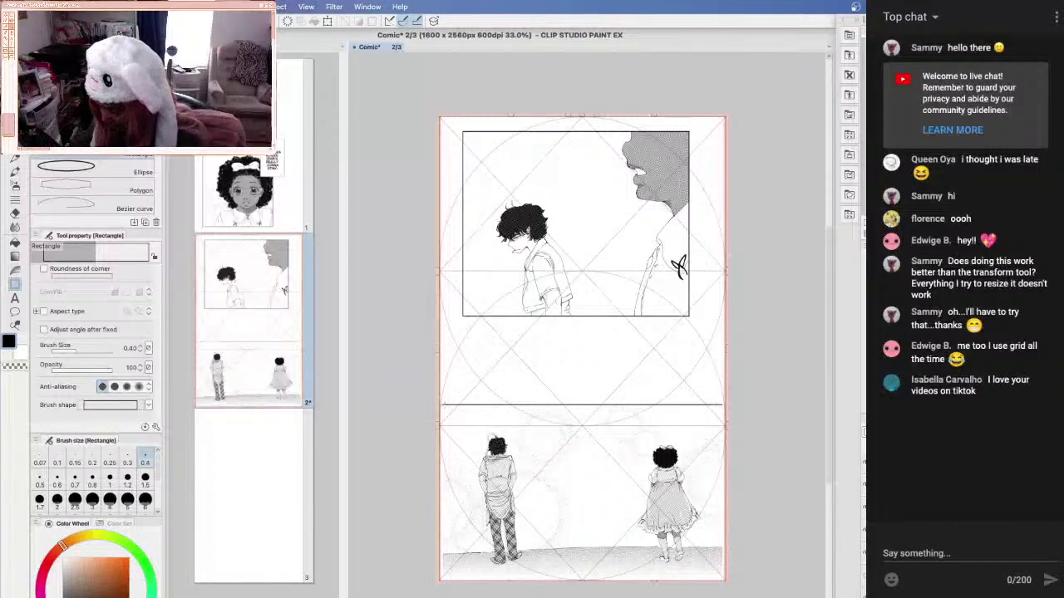
left_click_drag(442, 405, 723, 580)
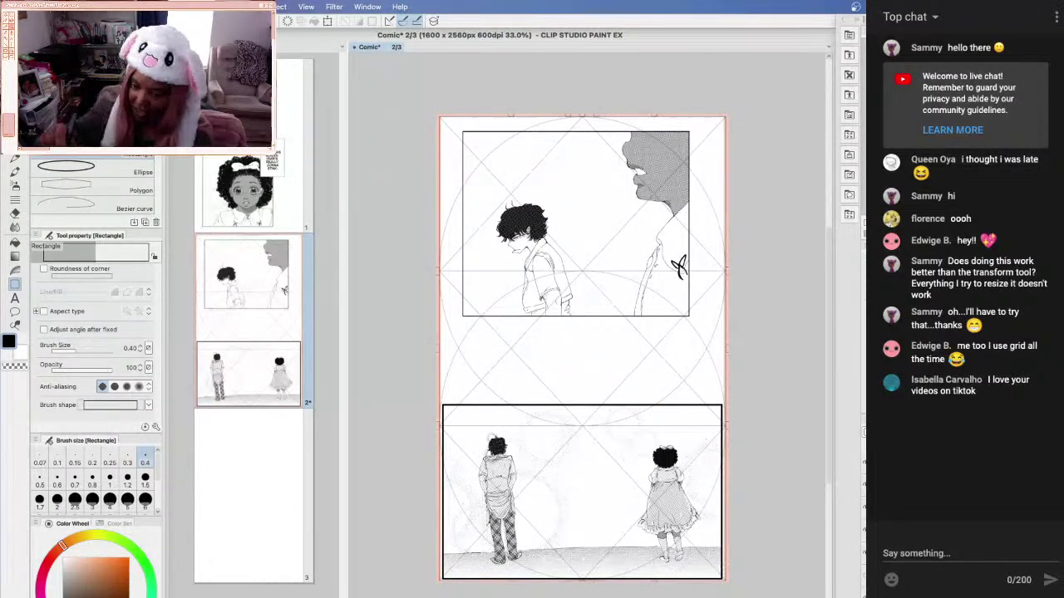
key("o")
left_click(443, 505)
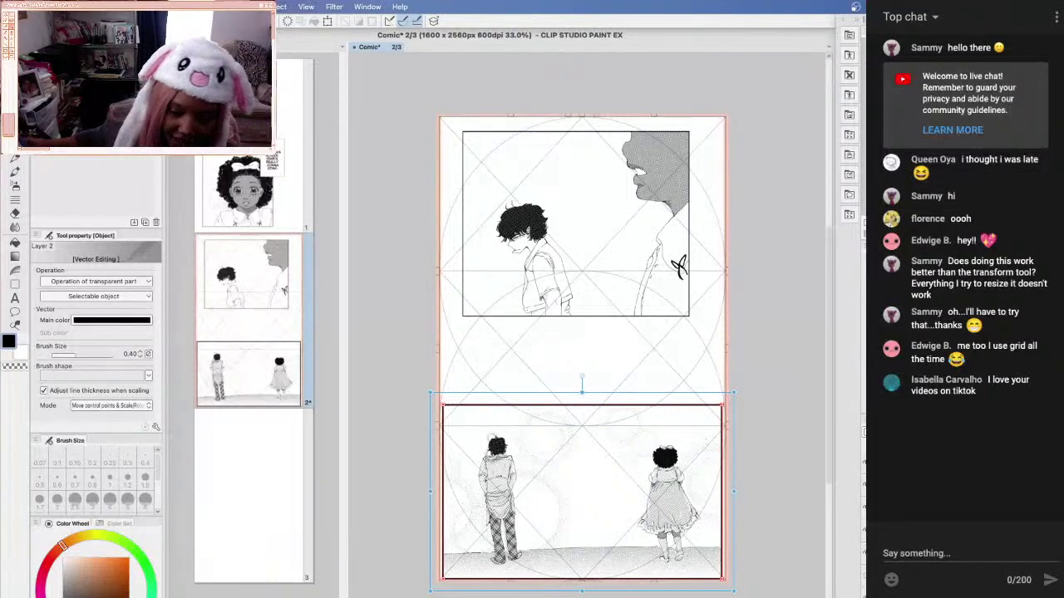
left_click(659, 591)
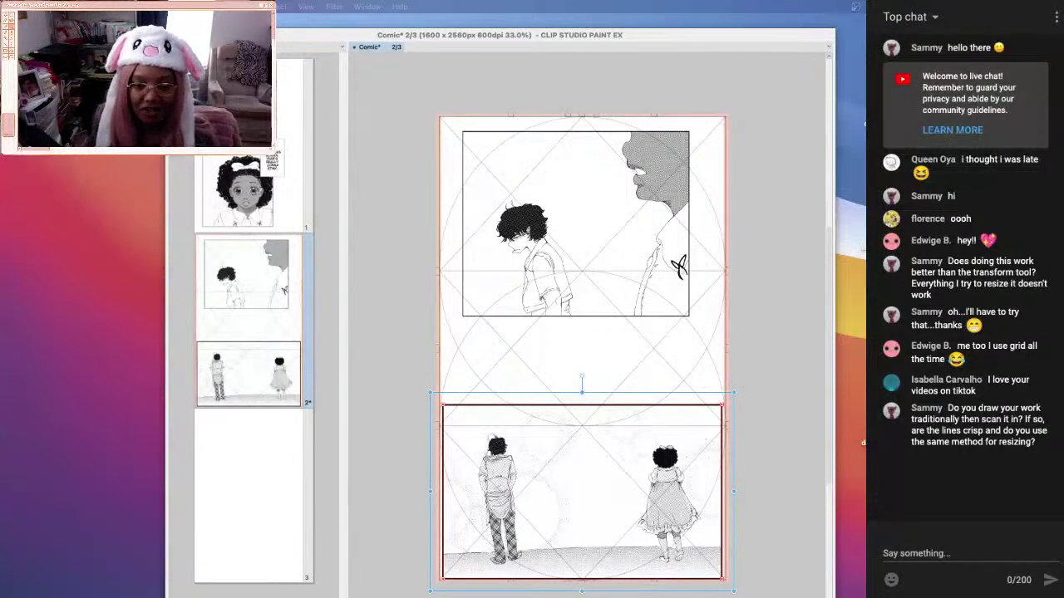
key("Tab")
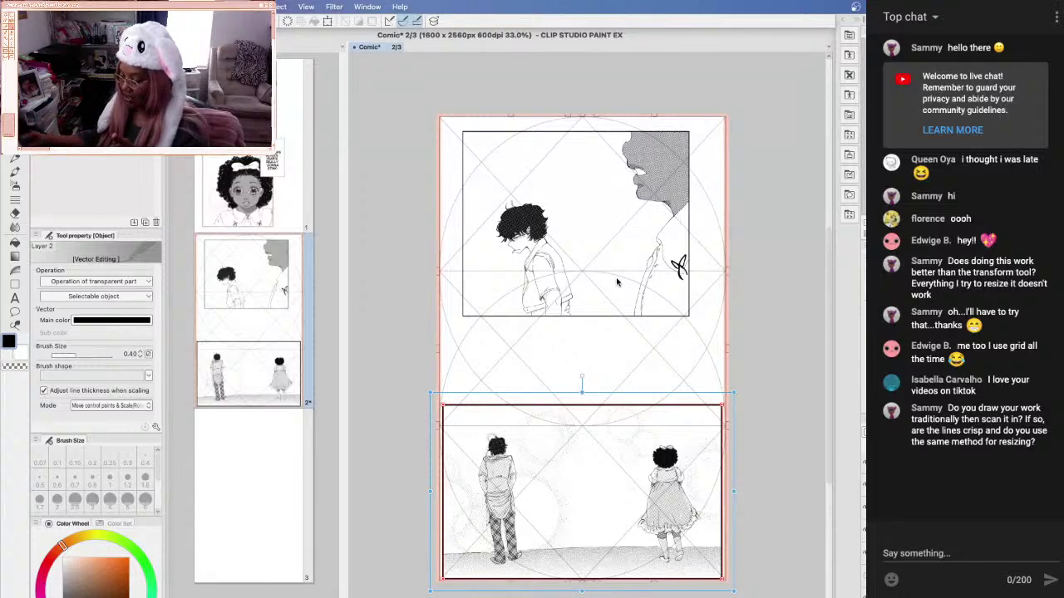
scroll(616, 282, "up", 1)
scroll(617, 283, "up", 2)
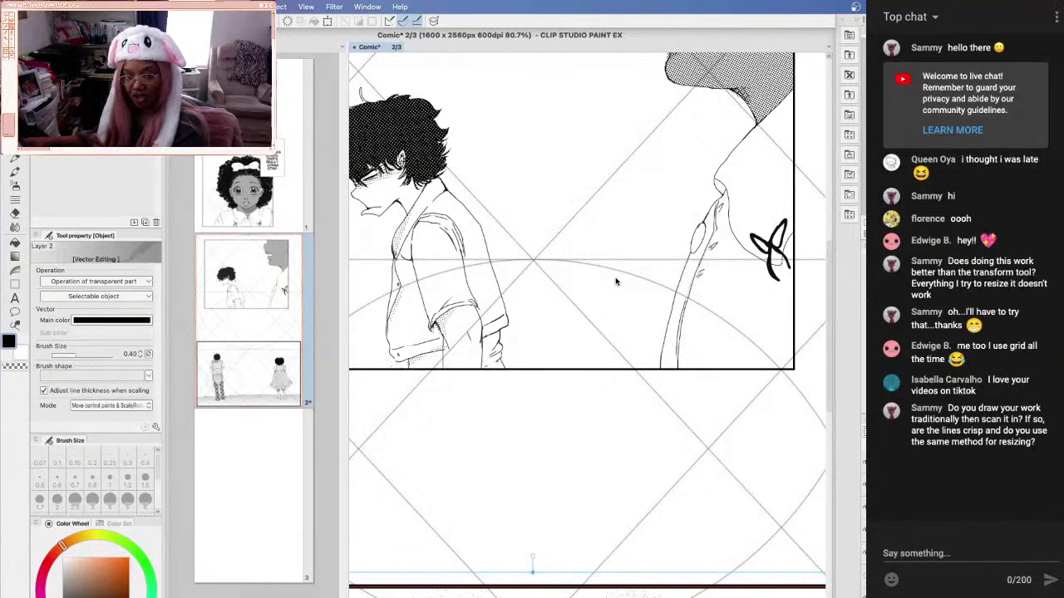
scroll(616, 281, "down", 3)
scroll(618, 281, "down", 2)
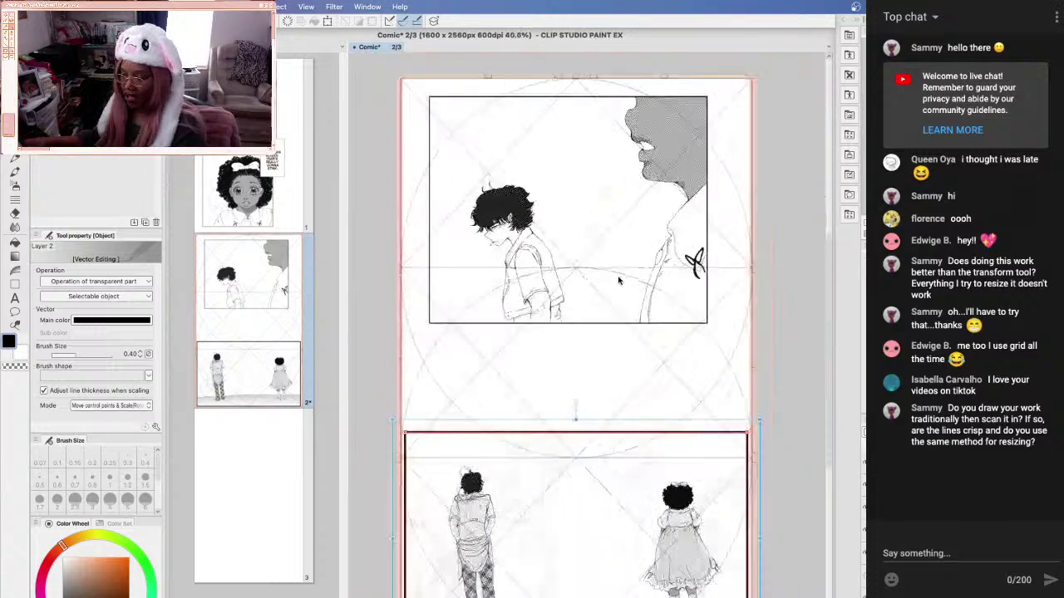
Import the image page 1.png into the webtoon page
left_click(120, 6)
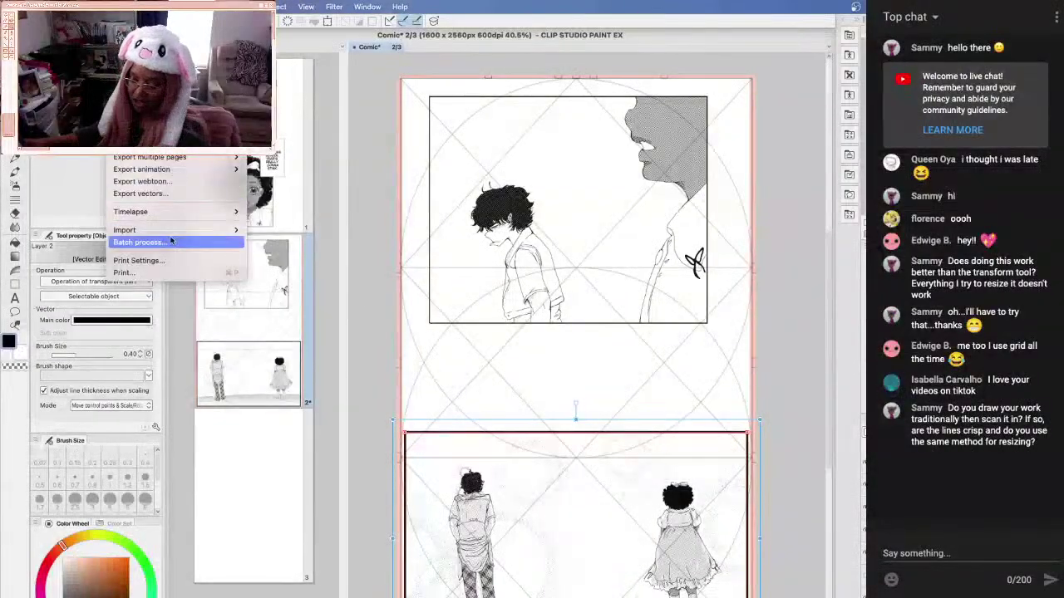
mouse_move(172, 232)
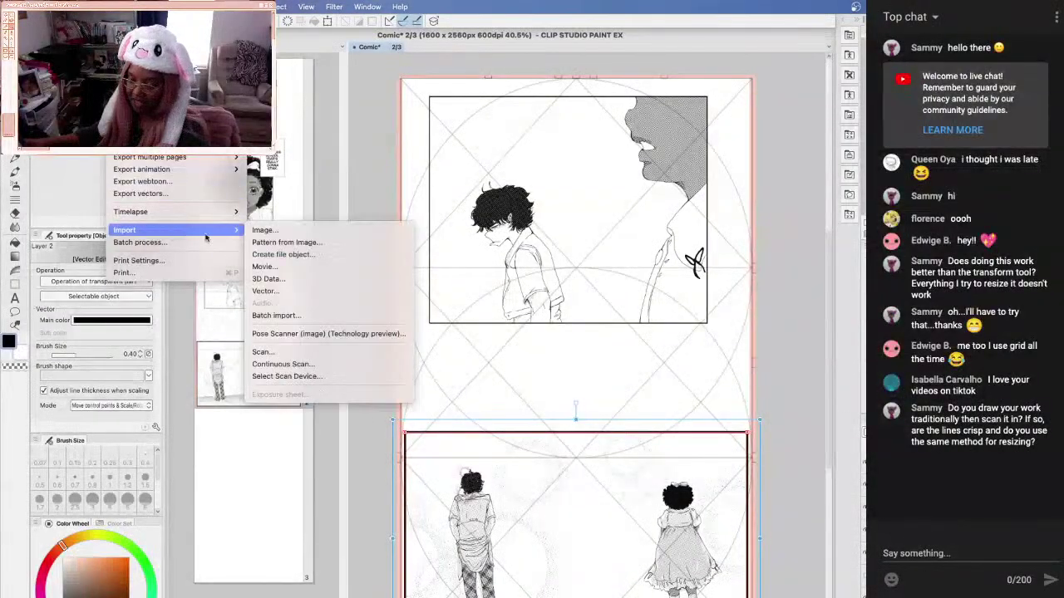
left_click(268, 233)
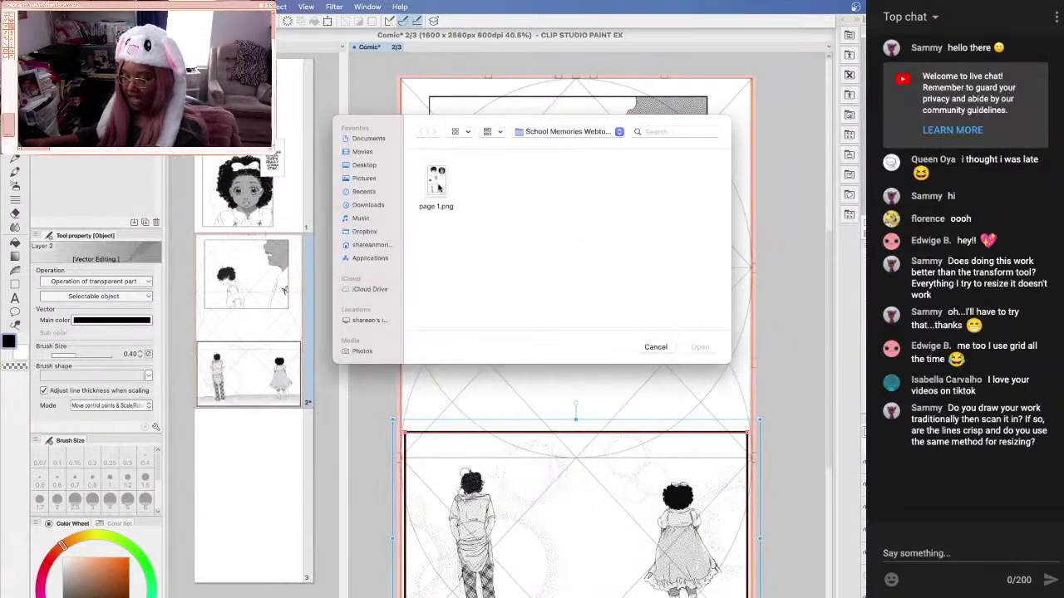
left_click(438, 187)
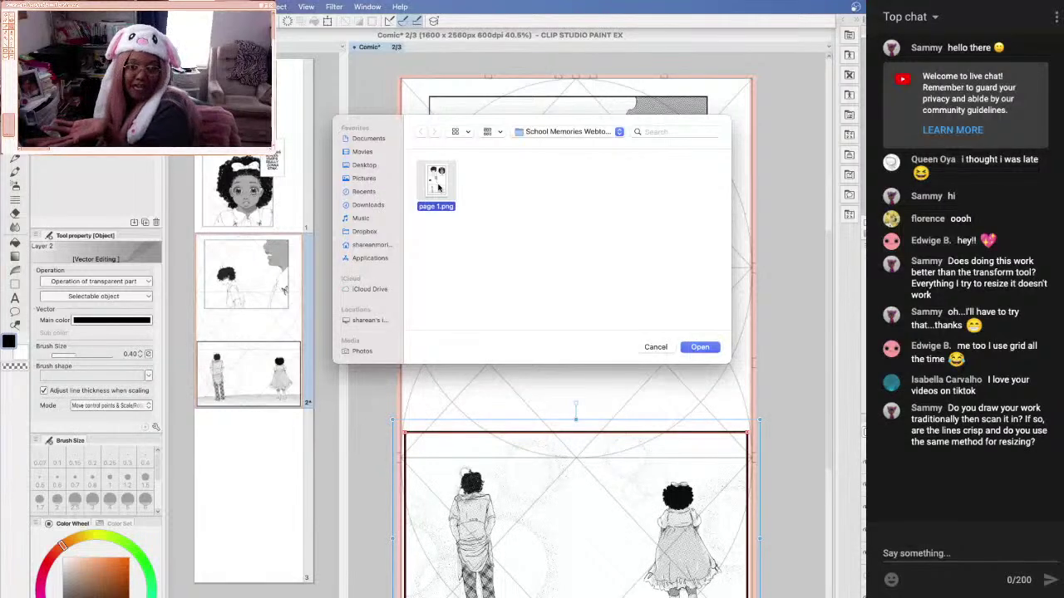
left_click(702, 348)
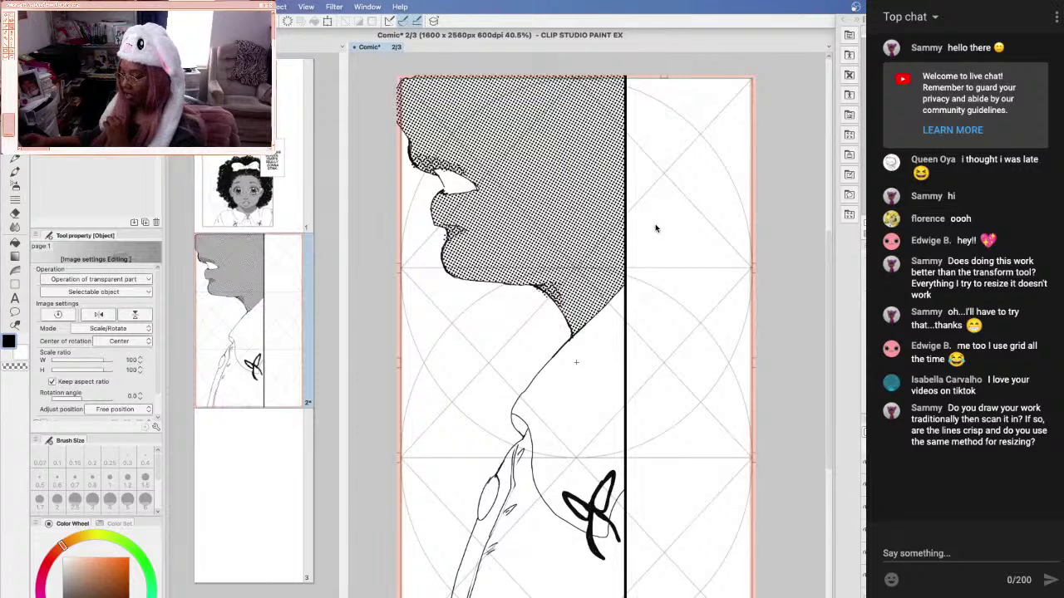
Scale the imported page image proportionally to 27 percent over the canvas, and delete its layer
scroll(656, 228, "down", 2)
scroll(656, 229, "down", 2)
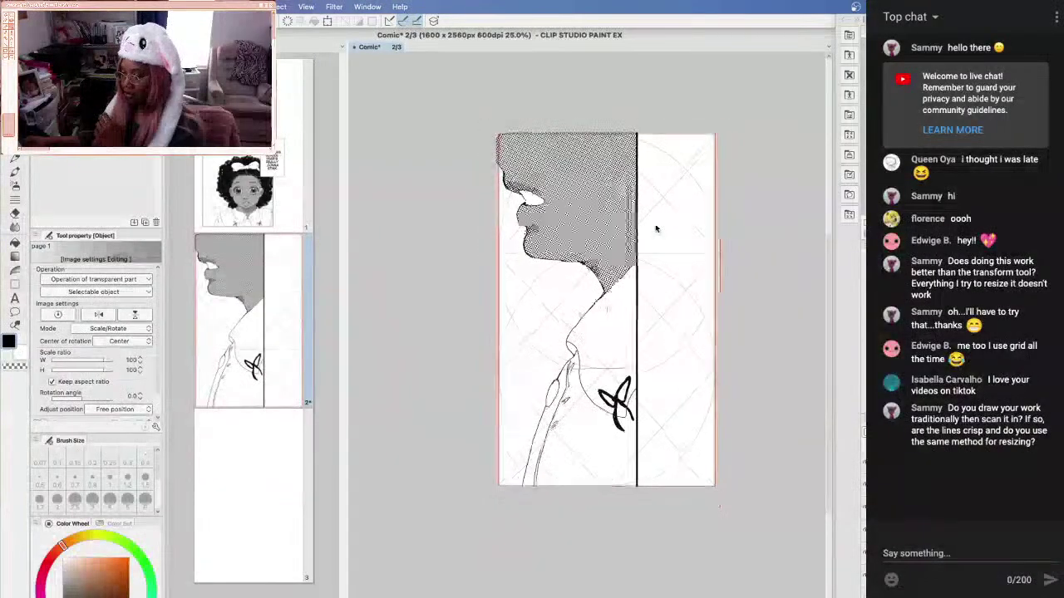
left_click_drag(591, 228, 564, 230)
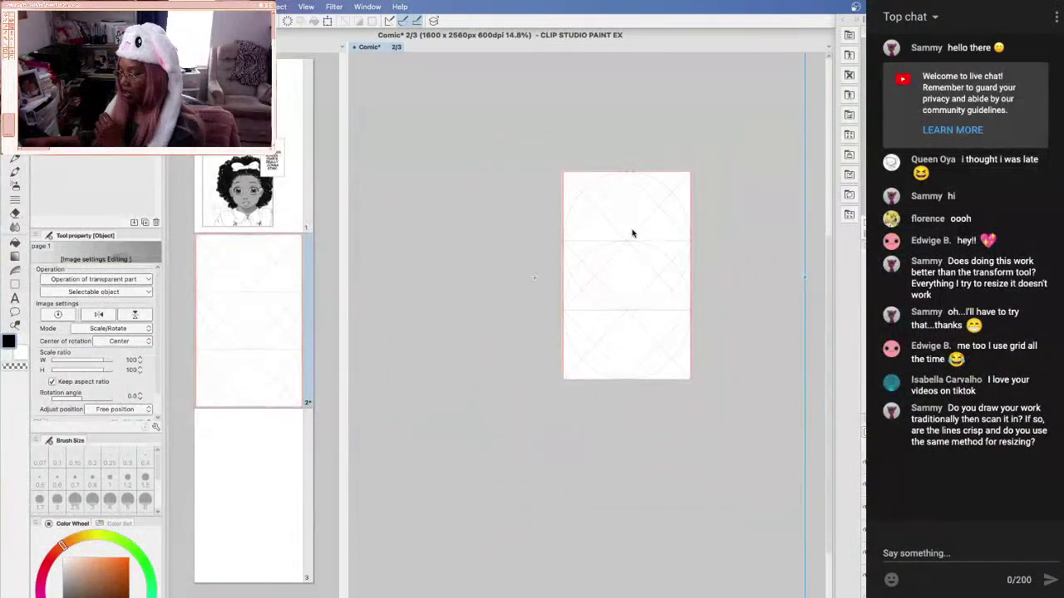
left_click_drag(799, 279, 756, 281)
mouse_move(672, 280)
left_mouse_down()
mouse_move(407, 279)
mouse_move(710, 252)
mouse_move(699, 278)
mouse_move(664, 279)
left_mouse_up()
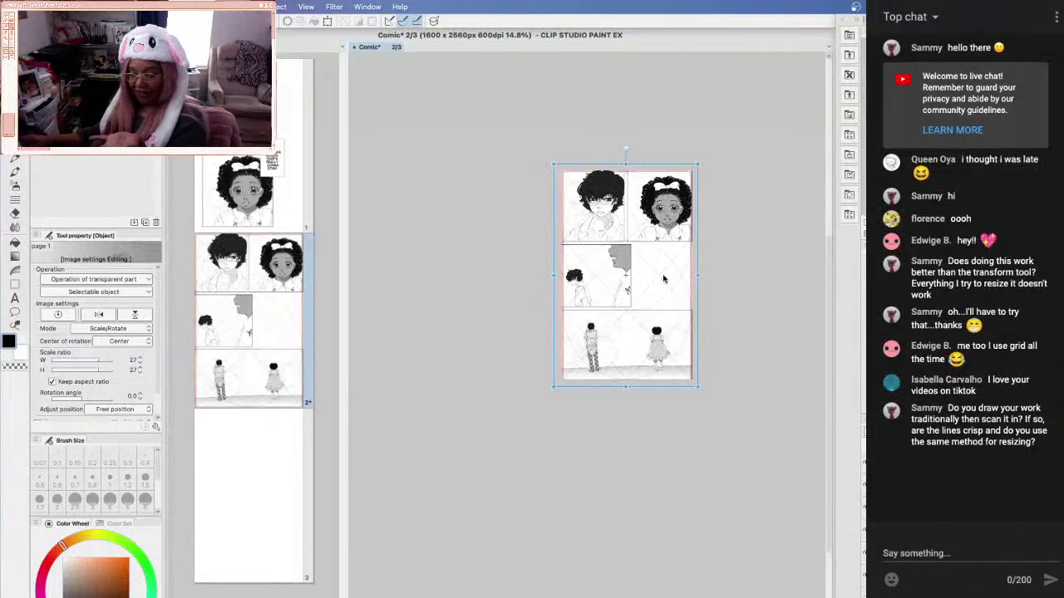
scroll(663, 279, "up", 3)
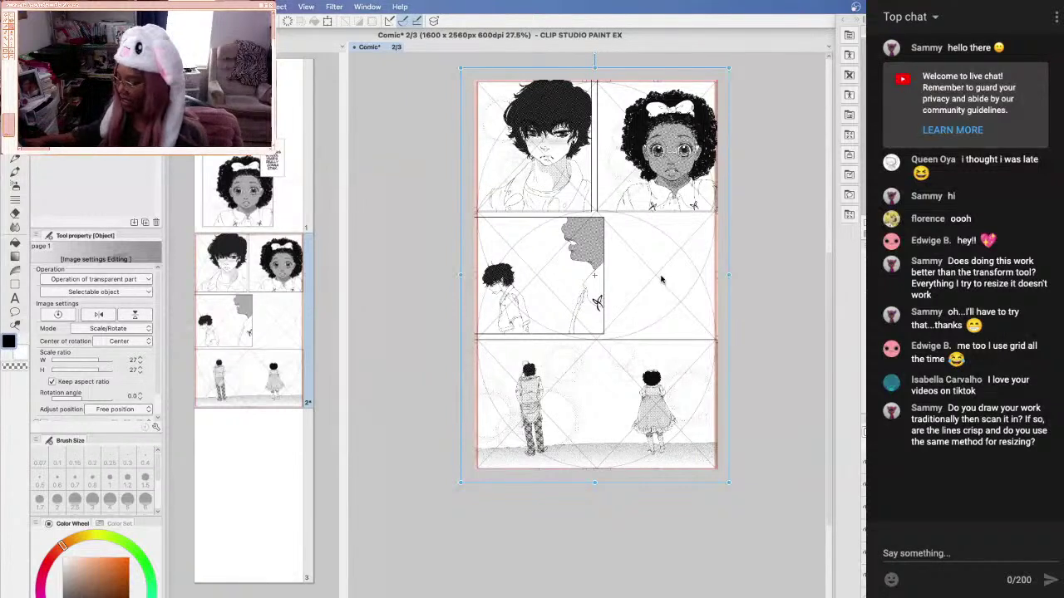
key("Delete")
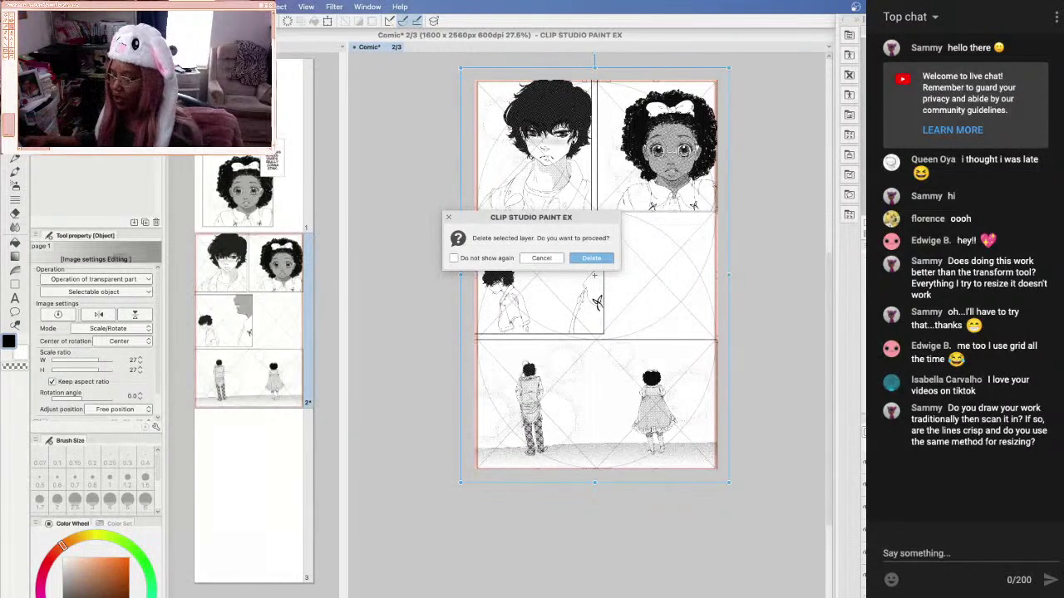
left_click(591, 258)
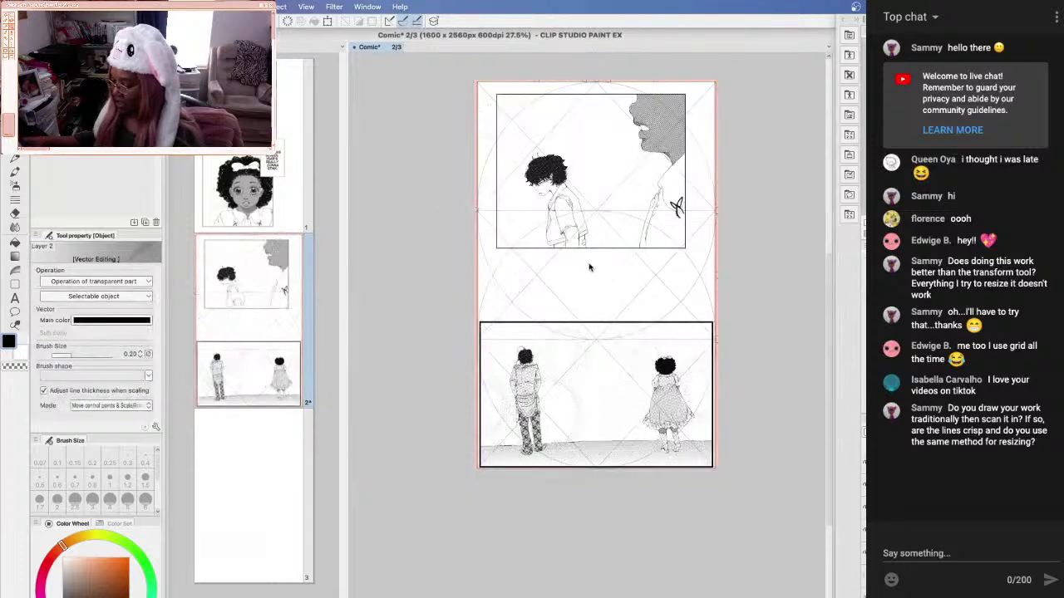
Try a brush size of 0.30 on the bottom panel's border line and deselect it
scroll(586, 275, "up", 1)
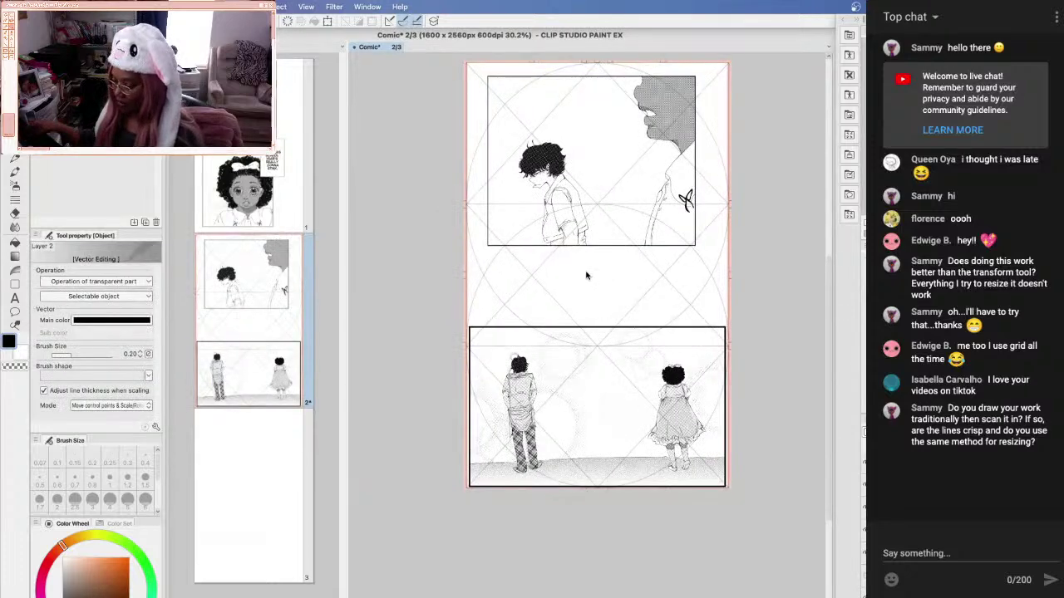
left_click(471, 385)
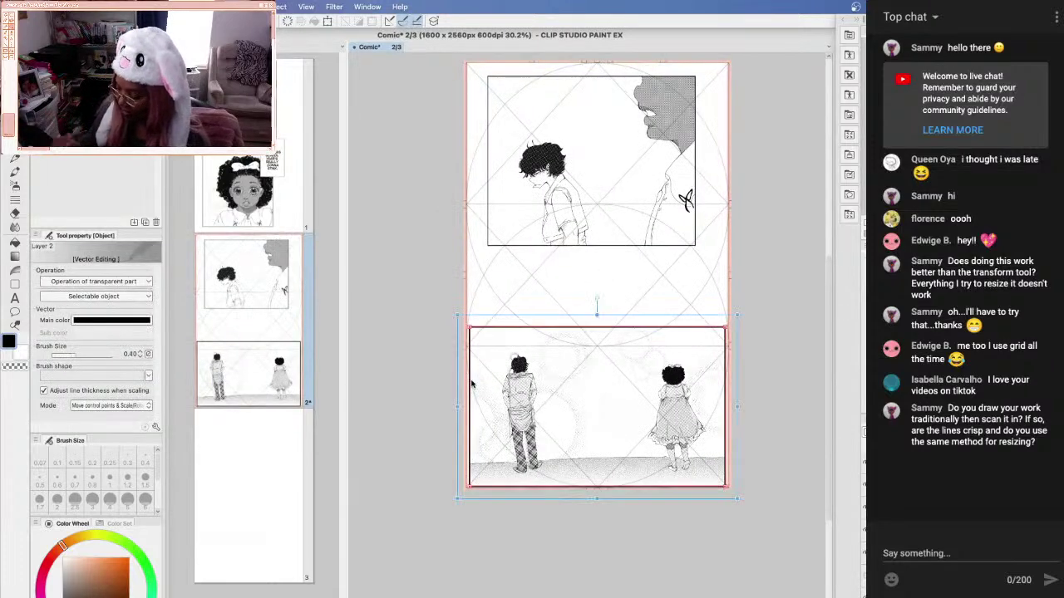
left_click(141, 357)
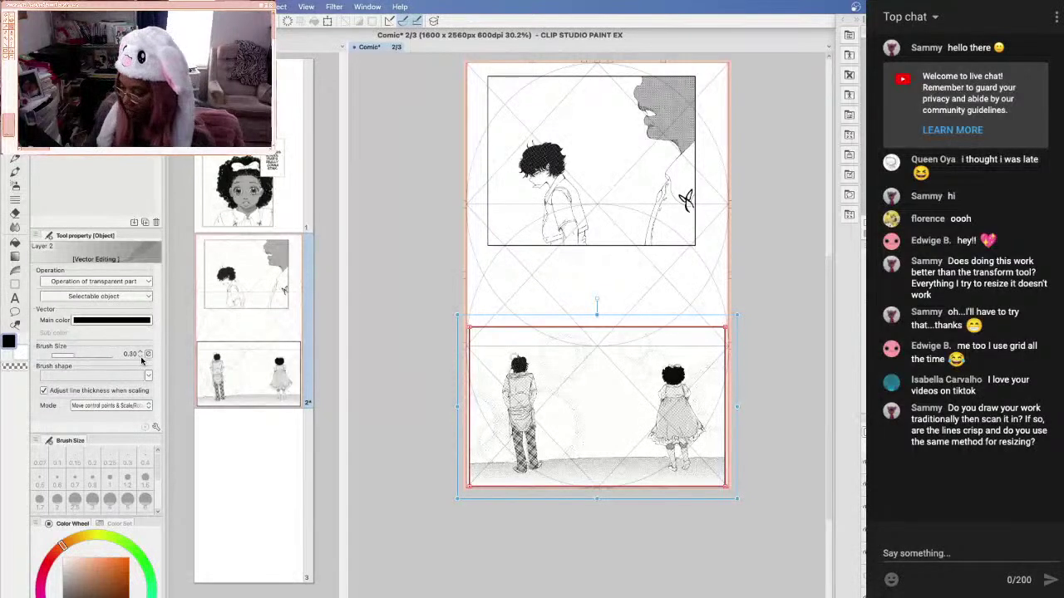
key("Escape")
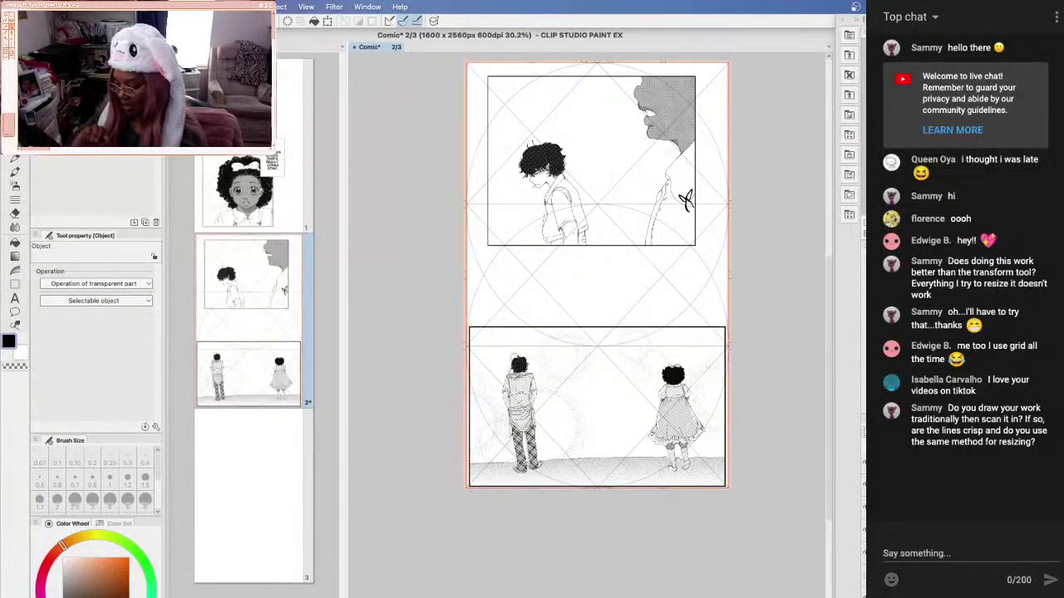
Reduce the bottom panel's border brush size by one more increment and deselect the line
left_click(470, 368)
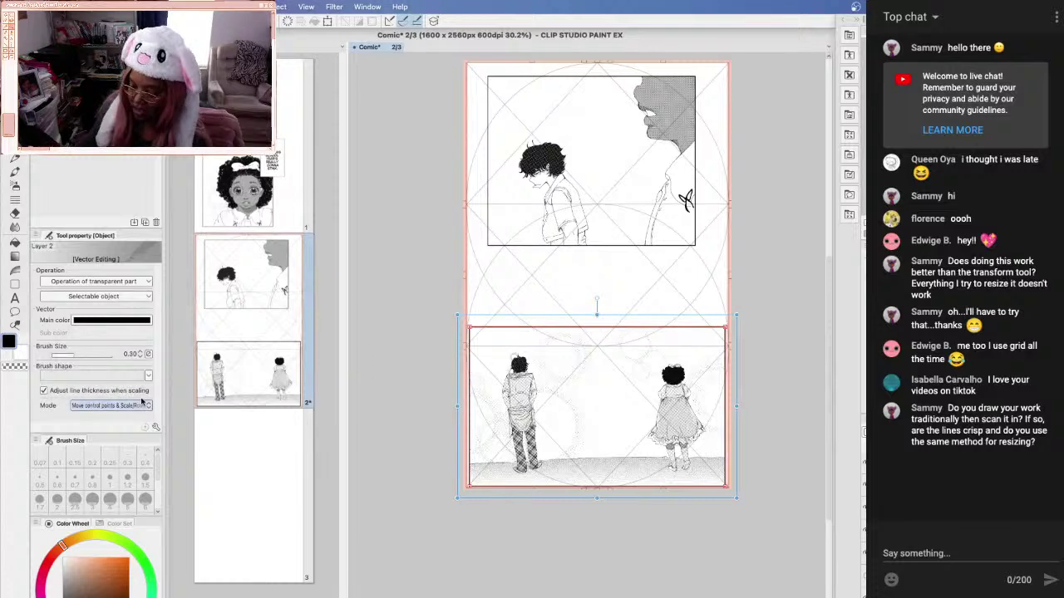
left_click(141, 356)
key("Escape")
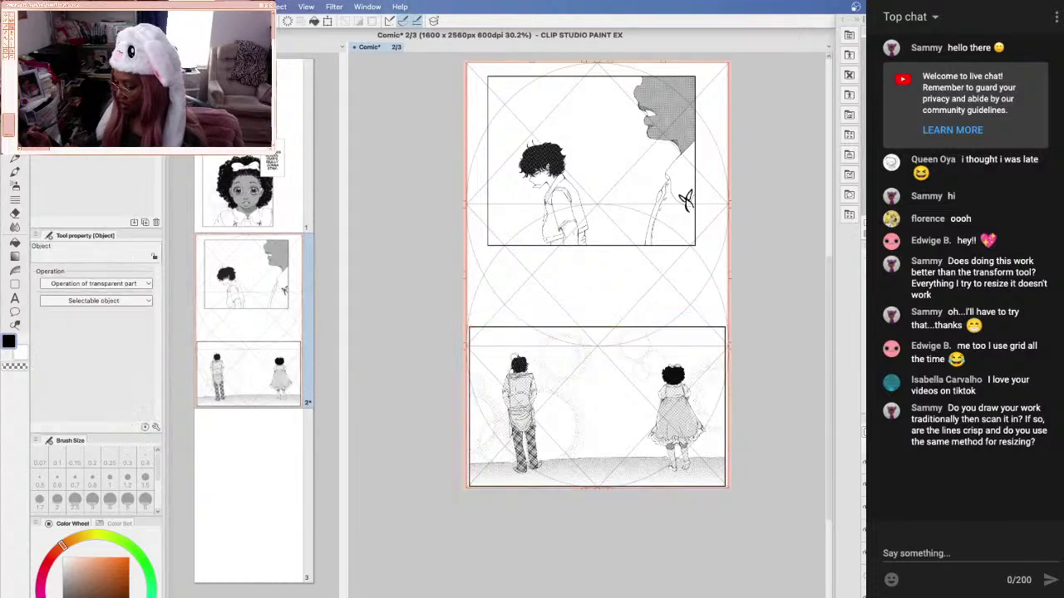
scroll(565, 432, "down", 1)
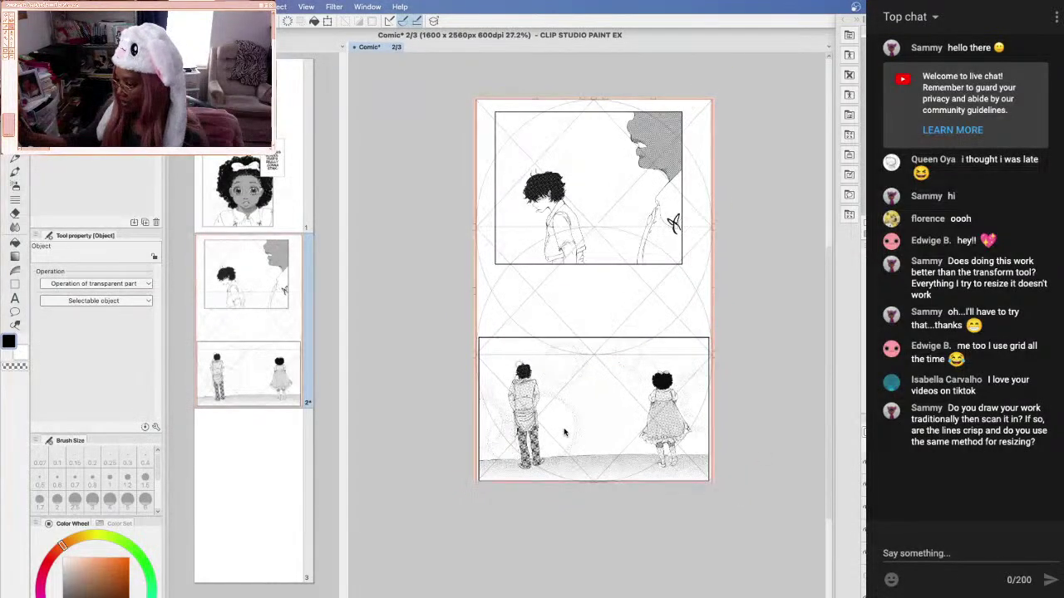
scroll(564, 432, "up", 2)
scroll(565, 432, "down", 2)
scroll(564, 432, "up", 1)
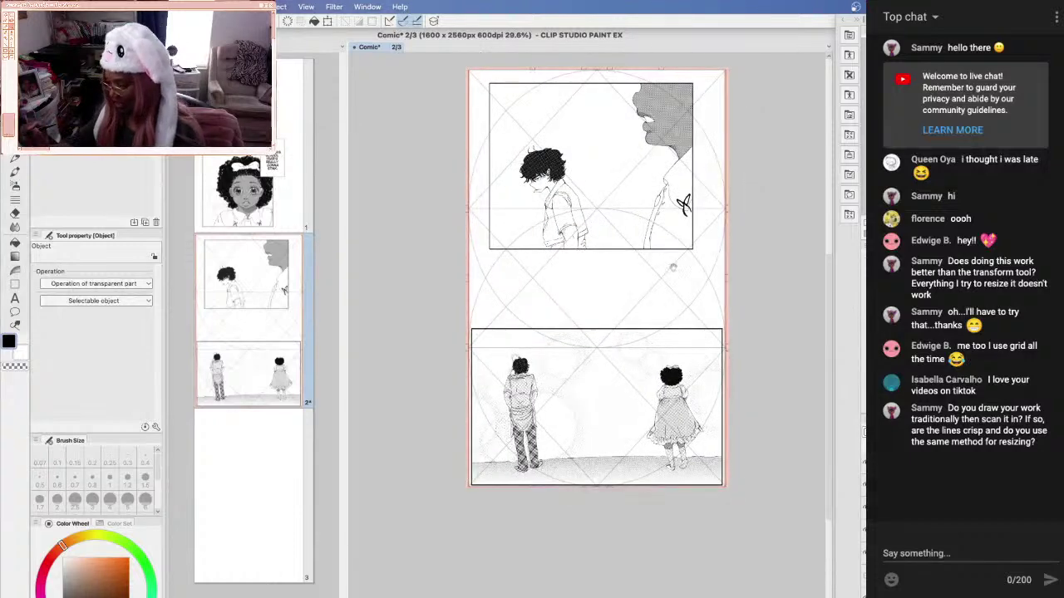
left_click_drag(675, 272, 630, 336)
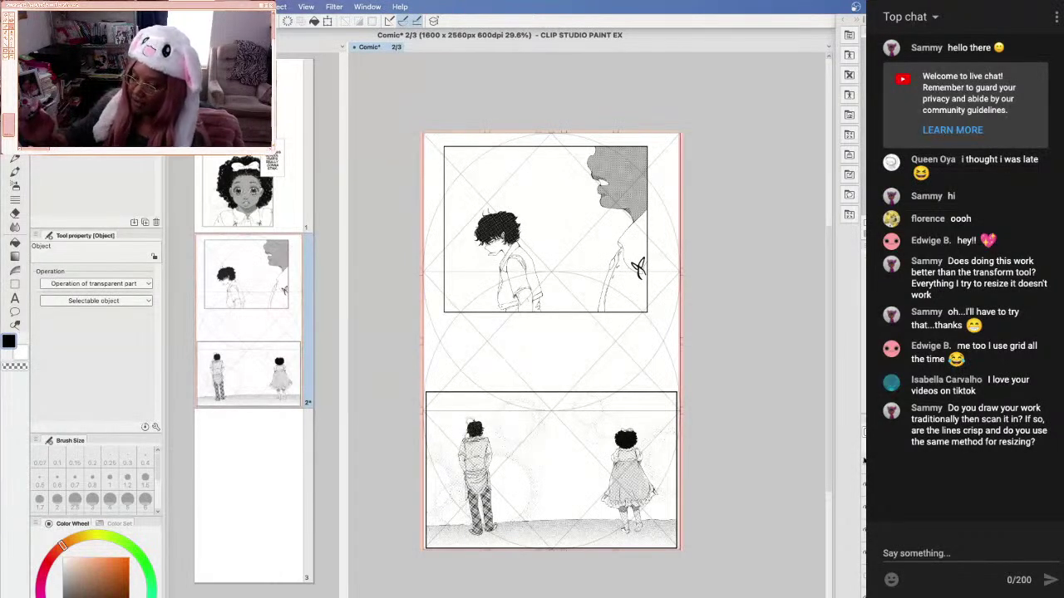
Switch to the One Shot 4/38 canvas and copy its caption boxes with their text
left_click(375, 8)
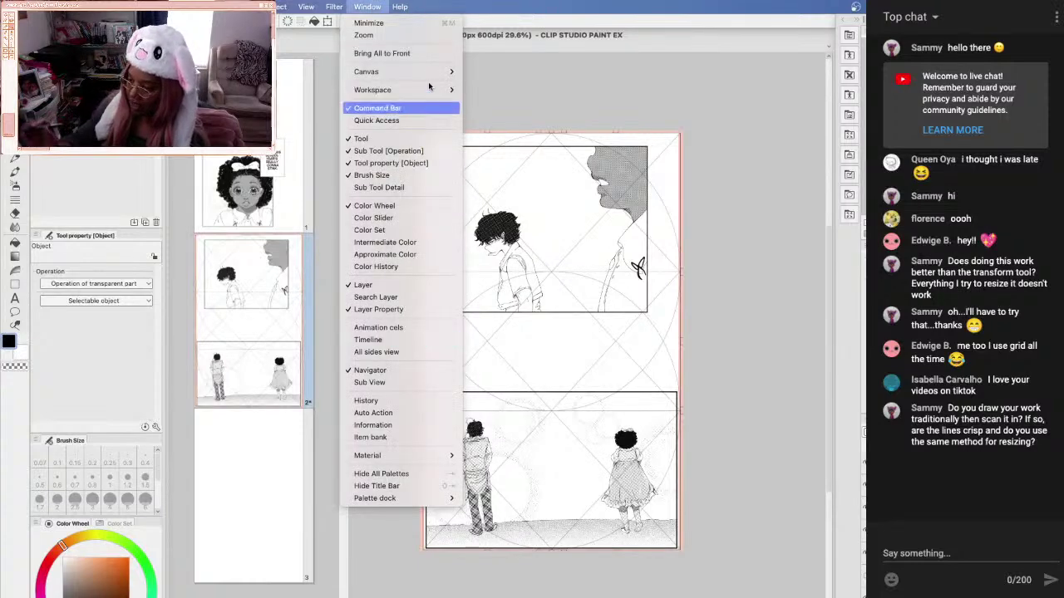
mouse_move(420, 71)
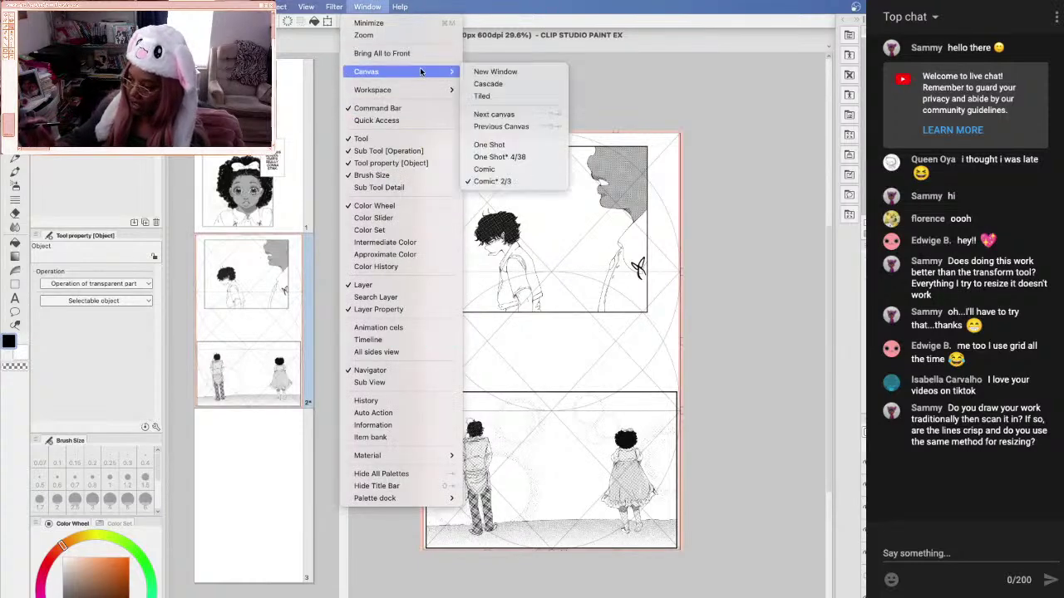
left_click(519, 156)
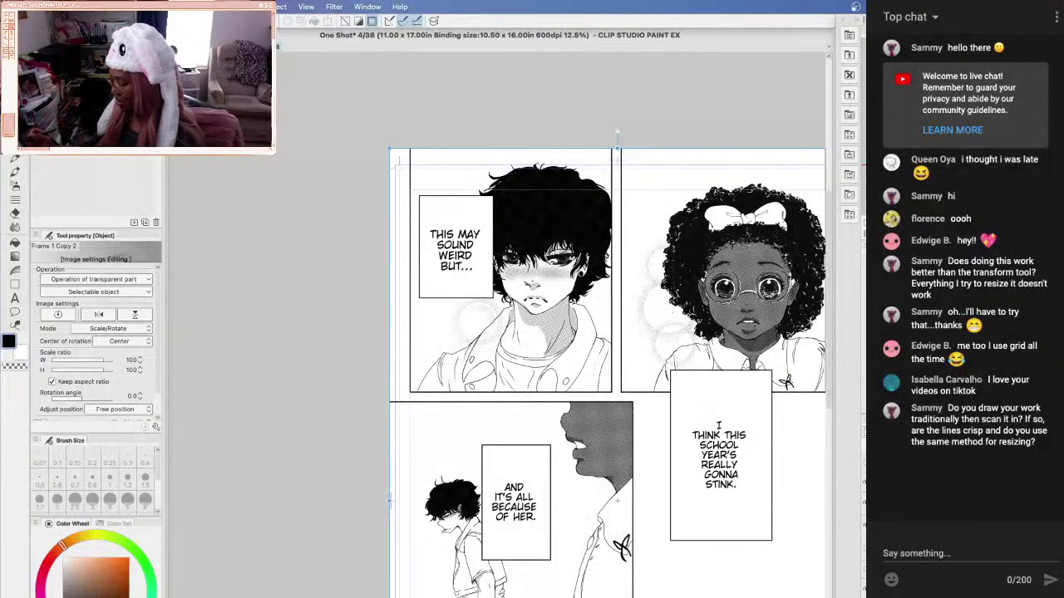
scroll(831, 304, "down", 1)
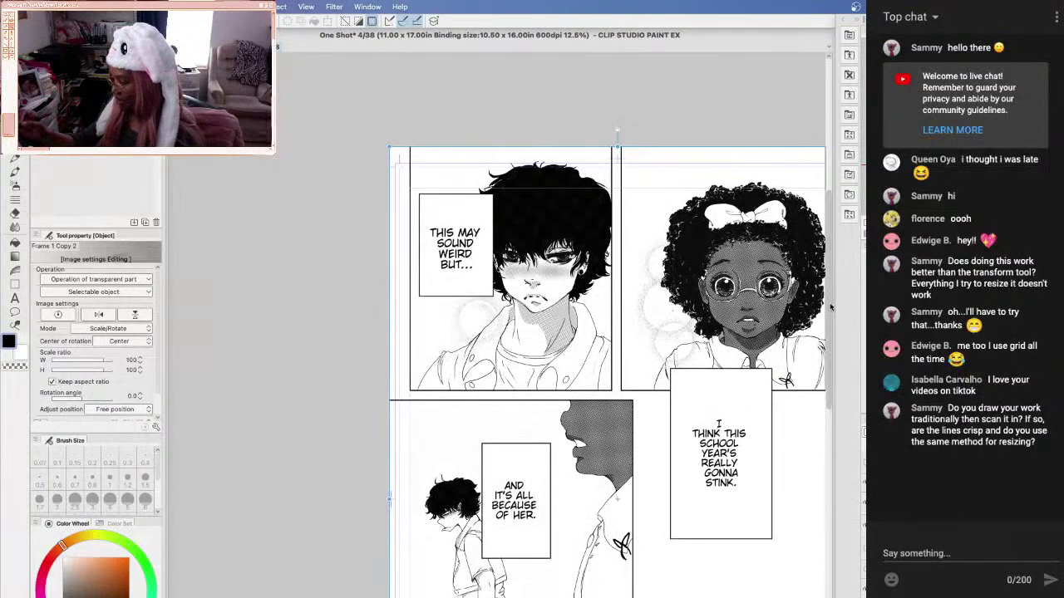
scroll(829, 309, "down", 3)
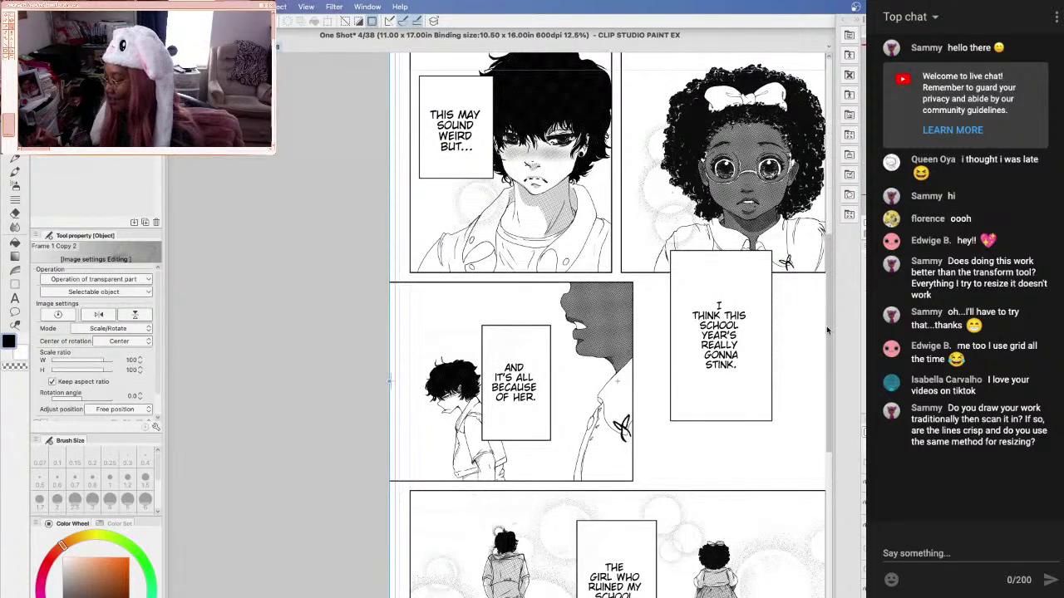
key("Return")
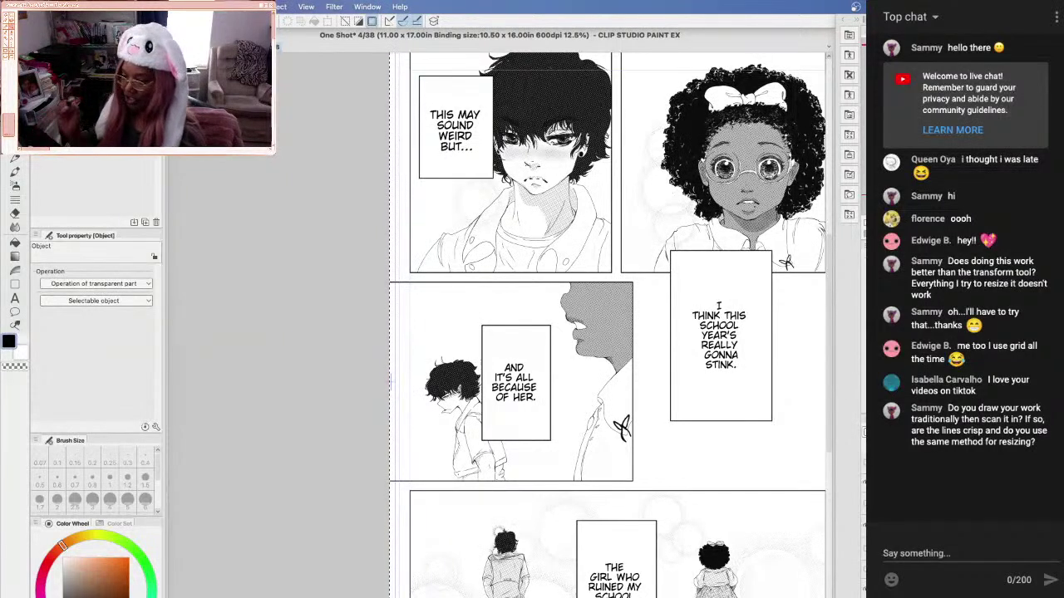
Return to the Comic 2/3 canvas and paste the copied caption boxes
left_click(369, 8)
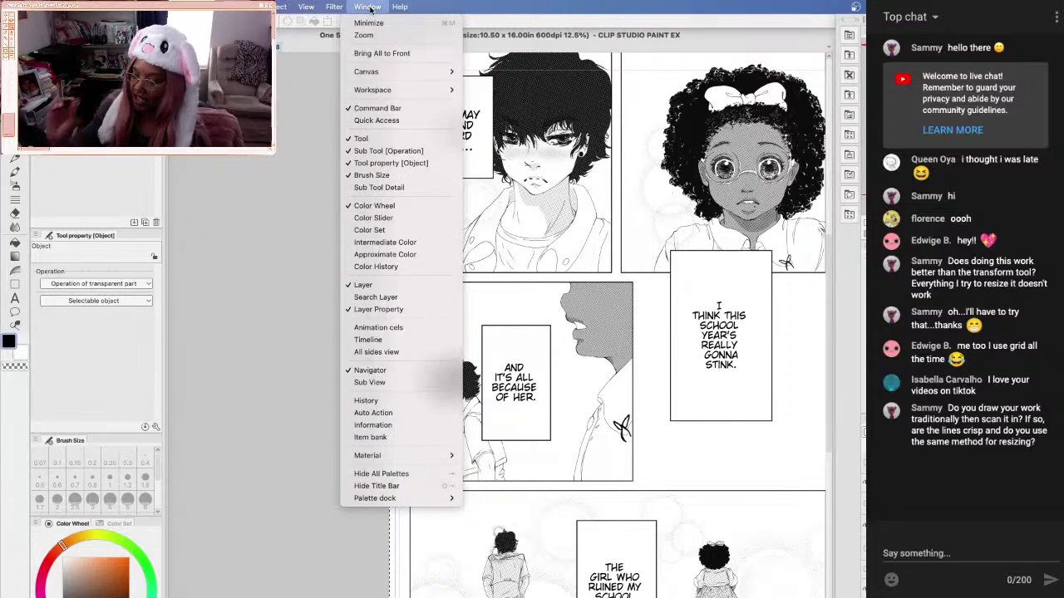
mouse_move(422, 73)
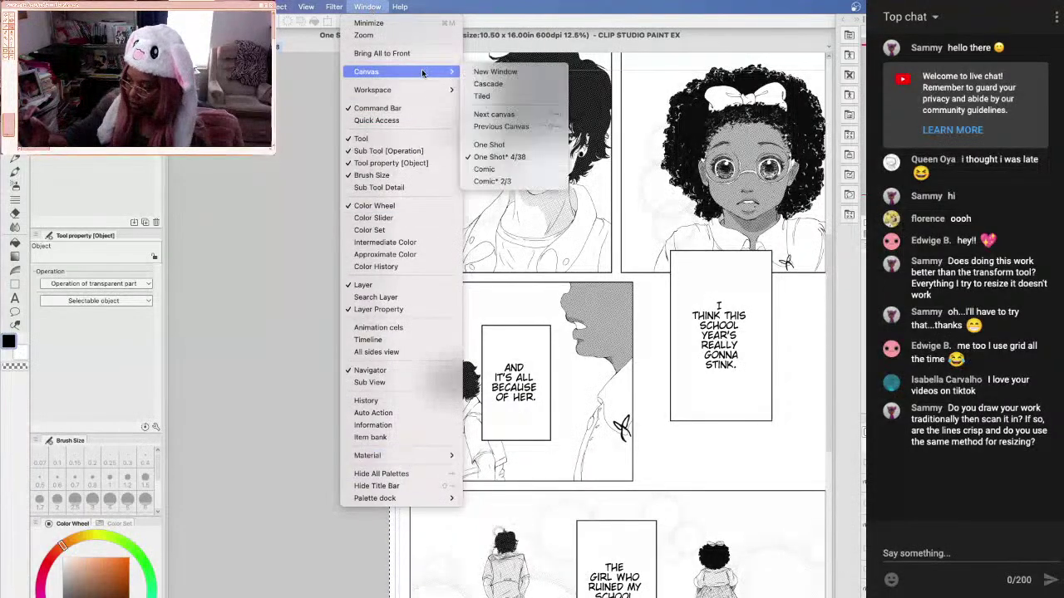
left_click(514, 181)
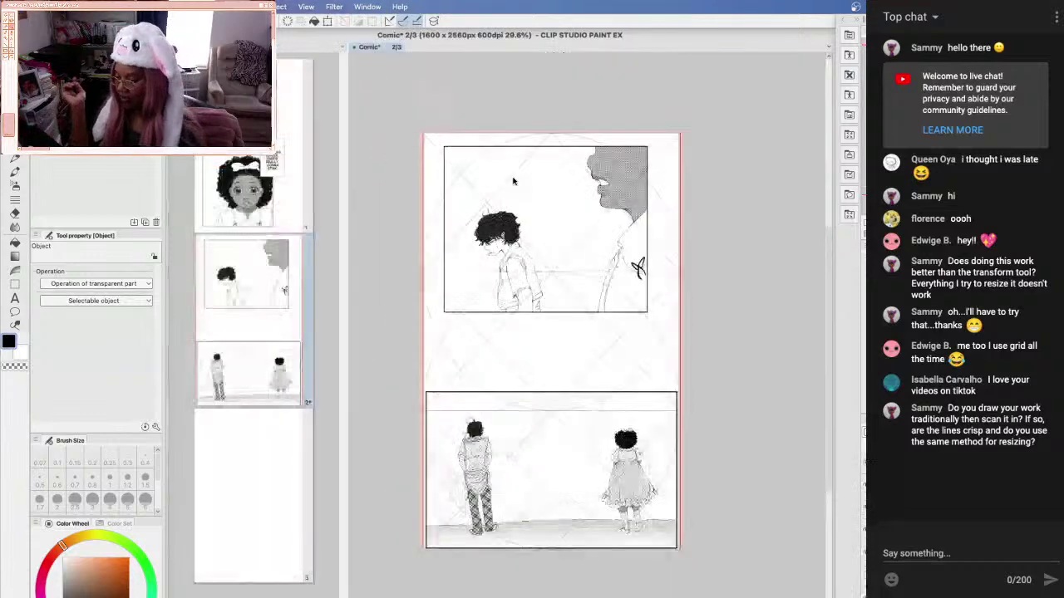
key("super+v")
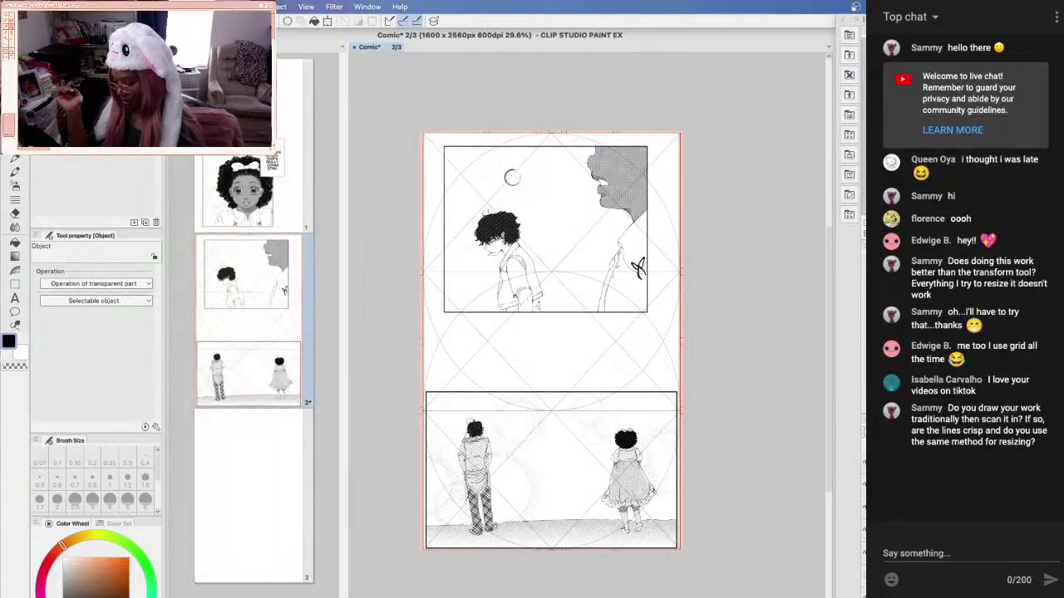
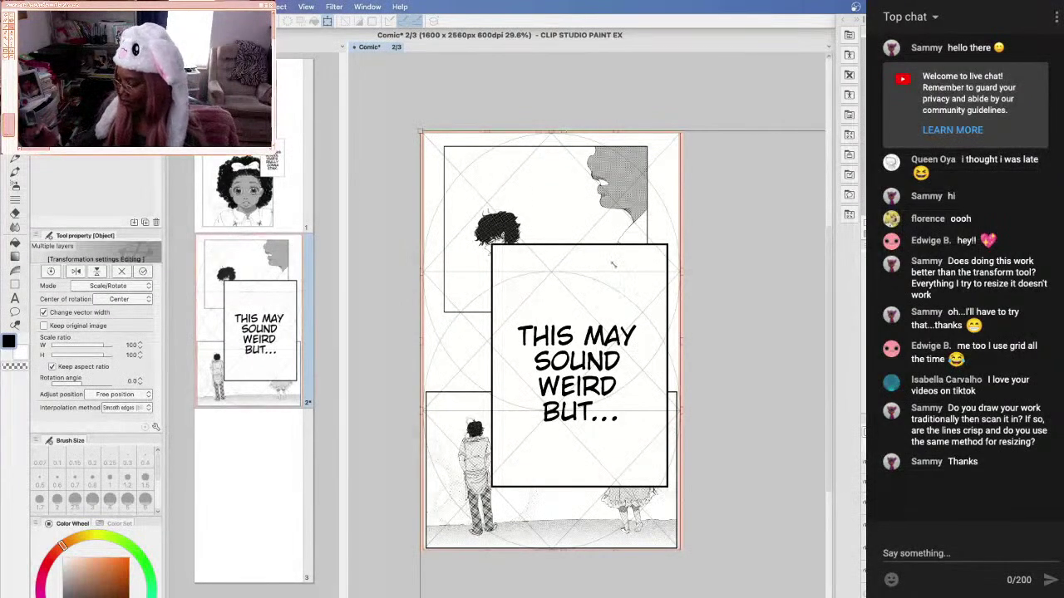
Scale the pasted caption boxes down proportionally to 45% while repositioning them over the page's panels
left_click_drag(641, 309, 648, 320)
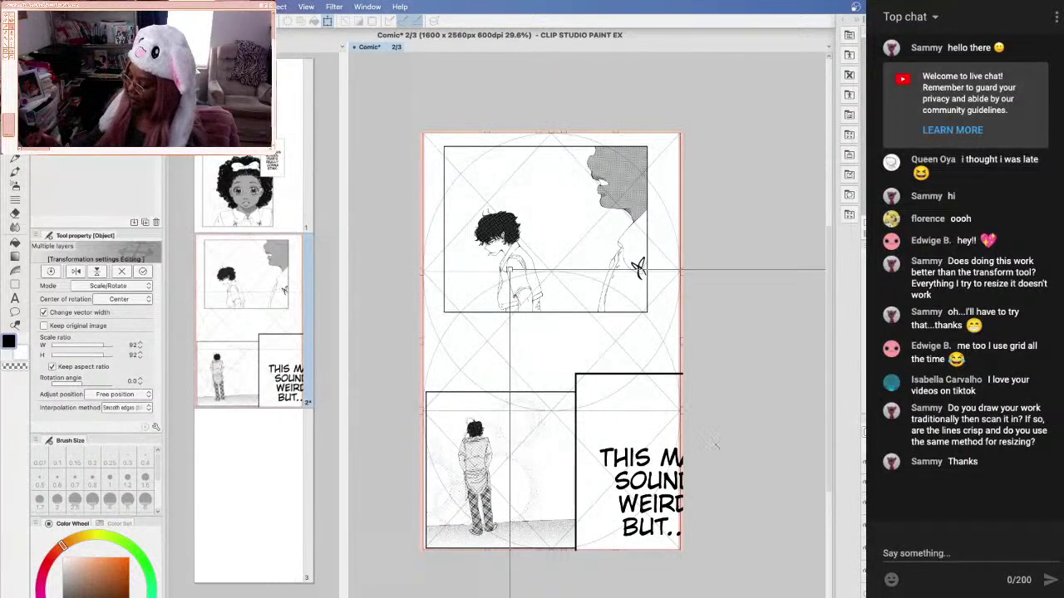
left_click_drag(683, 521, 459, 195)
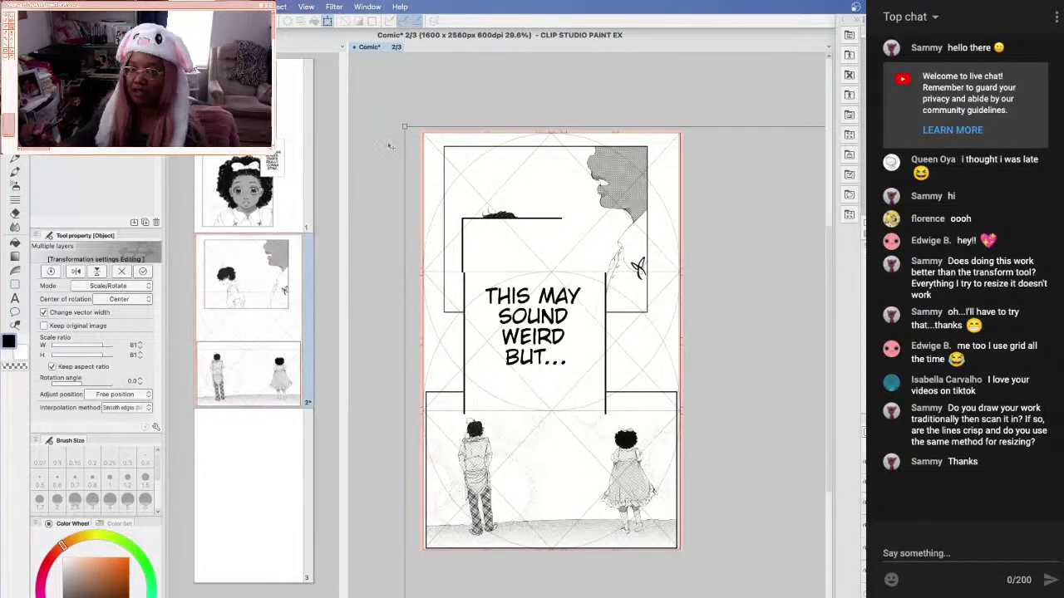
left_click_drag(599, 285, 657, 391)
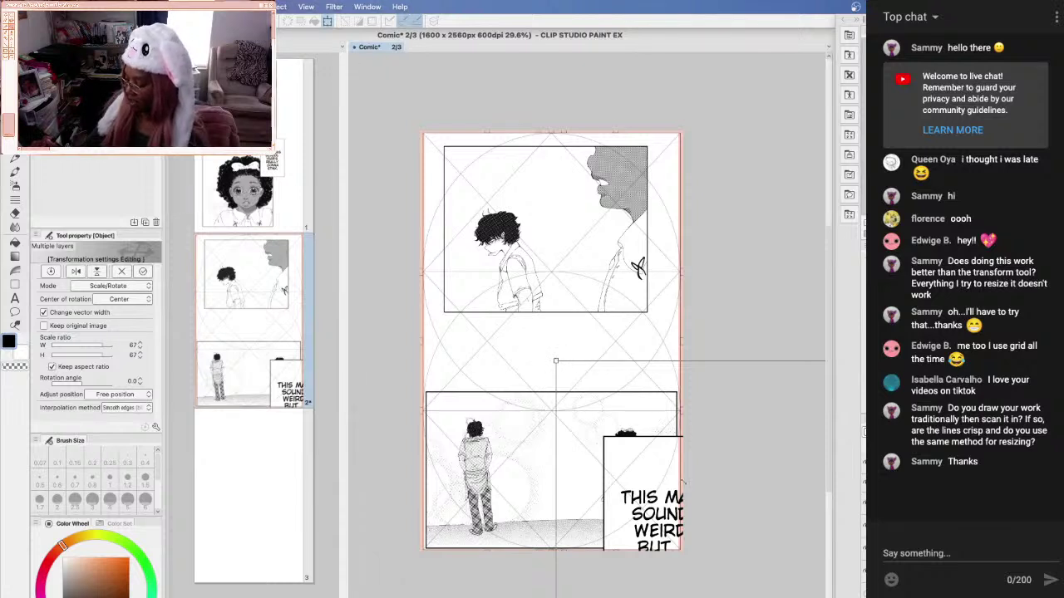
left_click_drag(679, 522, 419, 169)
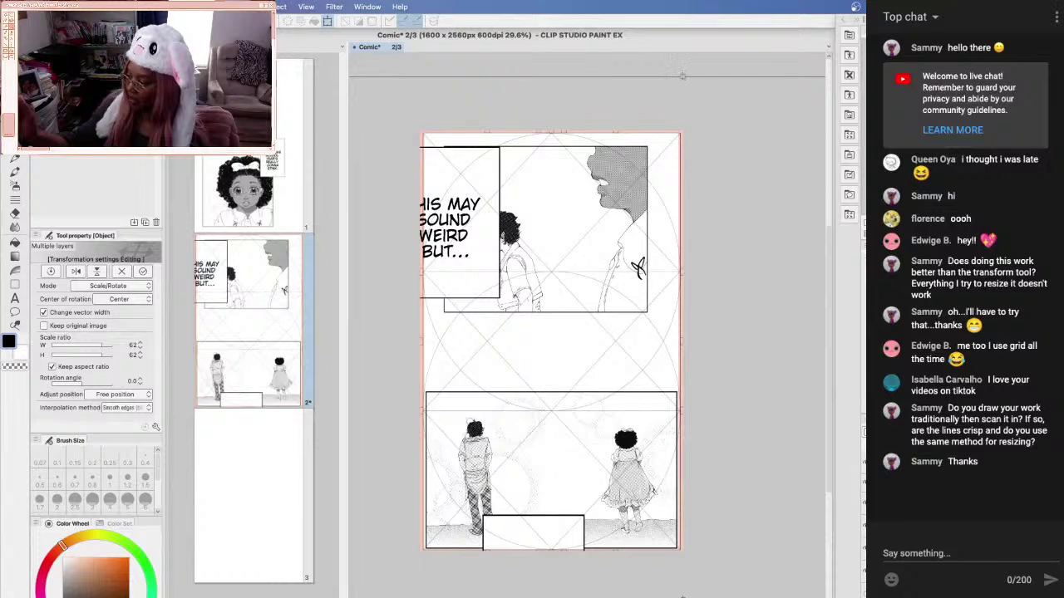
left_click_drag(541, 206, 594, 482)
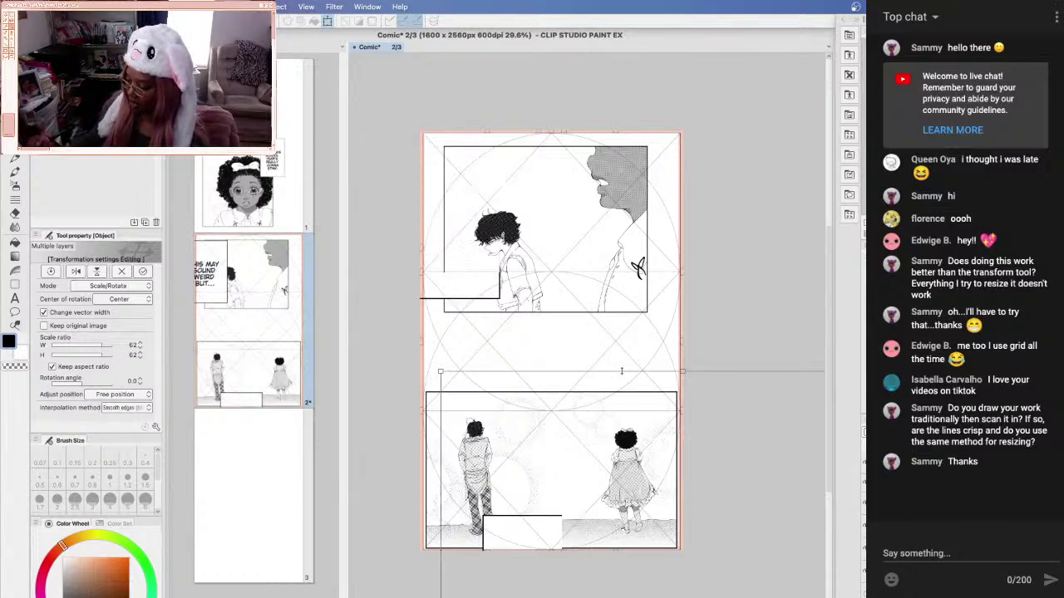
left_click_drag(590, 242, 582, 180)
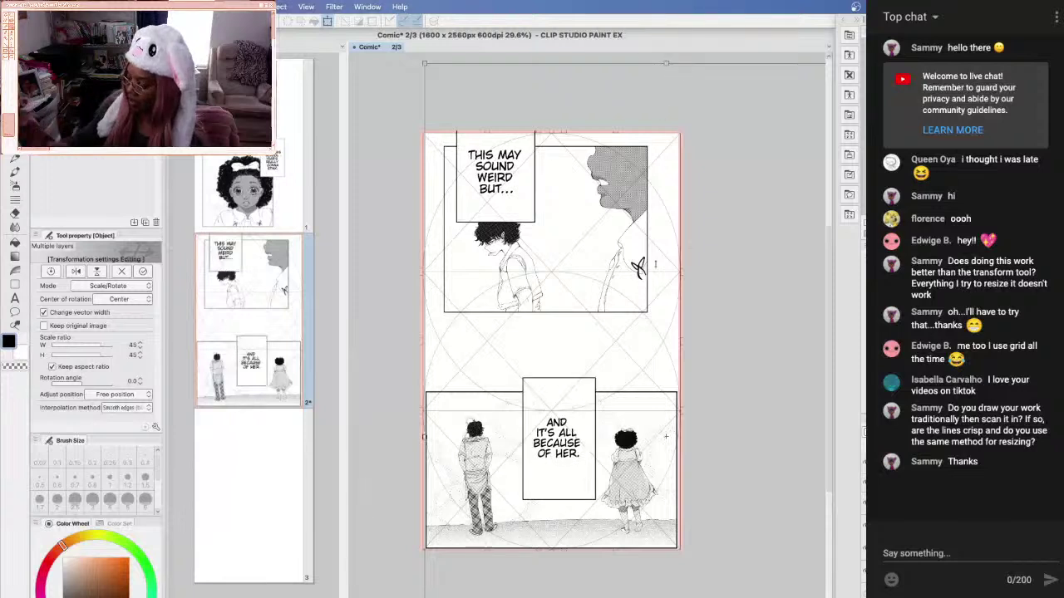
Shrink the caption boxes to 27%, position them so all four fit on the page, and apply the transformation
key("ctrl+z")
key("ctrl+z")
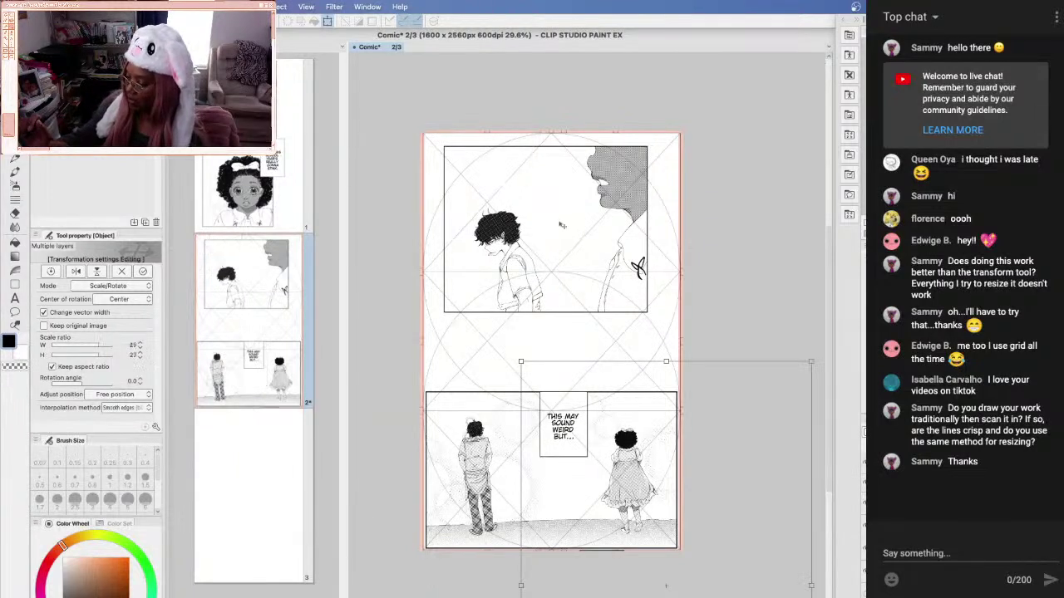
key("ctrl+y")
key("ctrl+y")
key("ctrl+y")
key("ctrl+y")
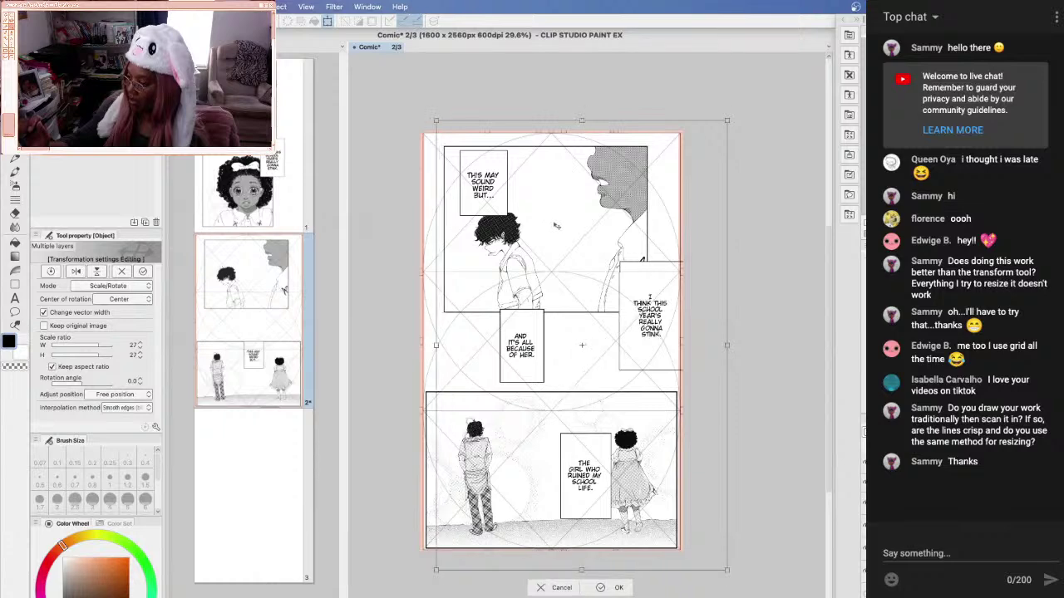
key("ctrl+y")
key("ctrl+y")
key("ctrl+y")
key("ctrl+y")
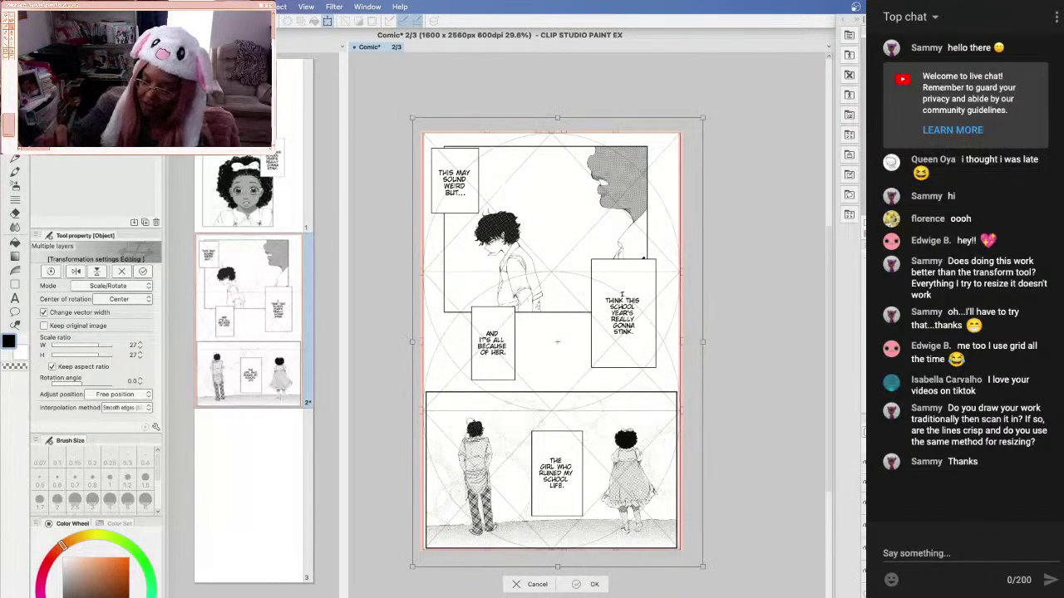
key("Return")
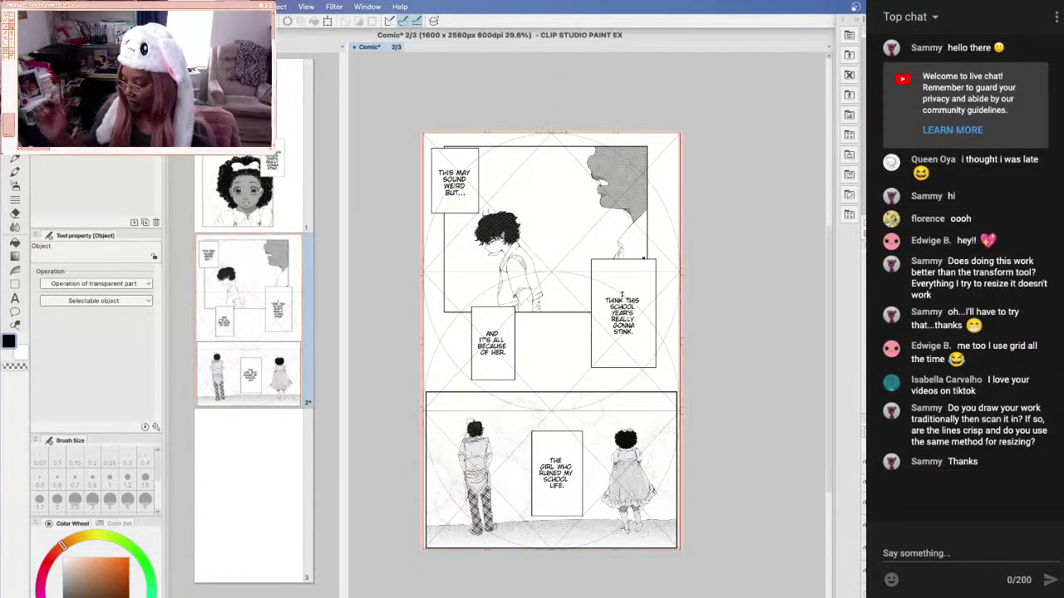
Delete the "This may sound weird but..." and "I think this school year's really gonna stink." captions together with their layers
left_click(455, 207)
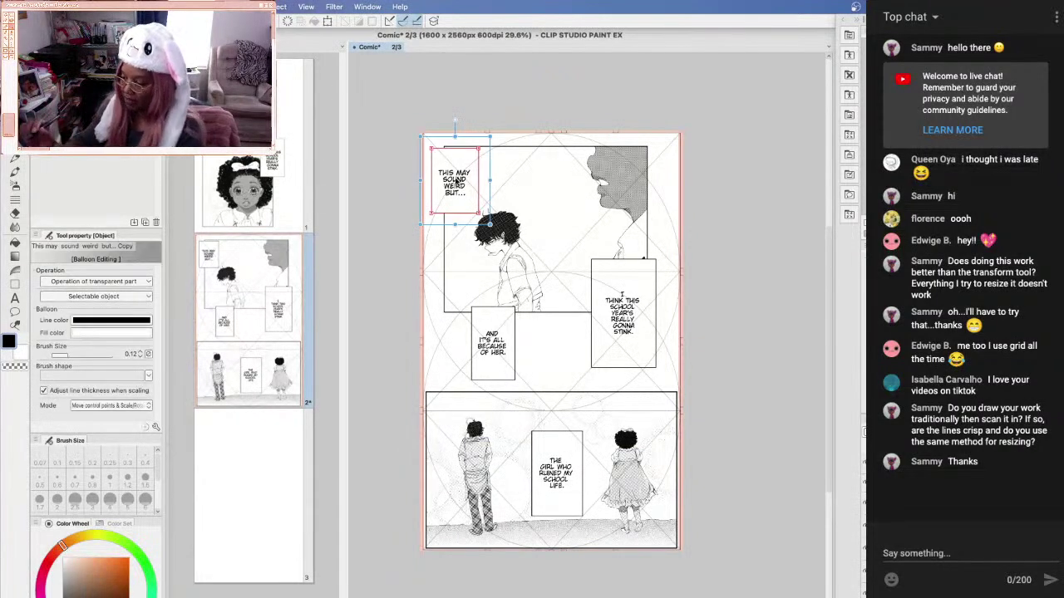
double_click(456, 181)
key("Delete")
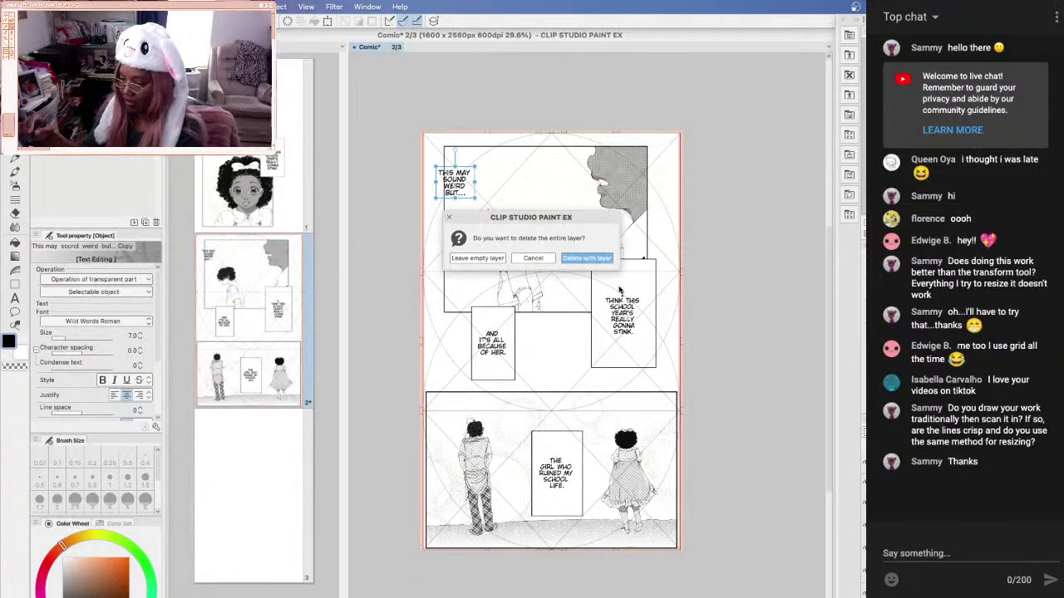
left_click(590, 258)
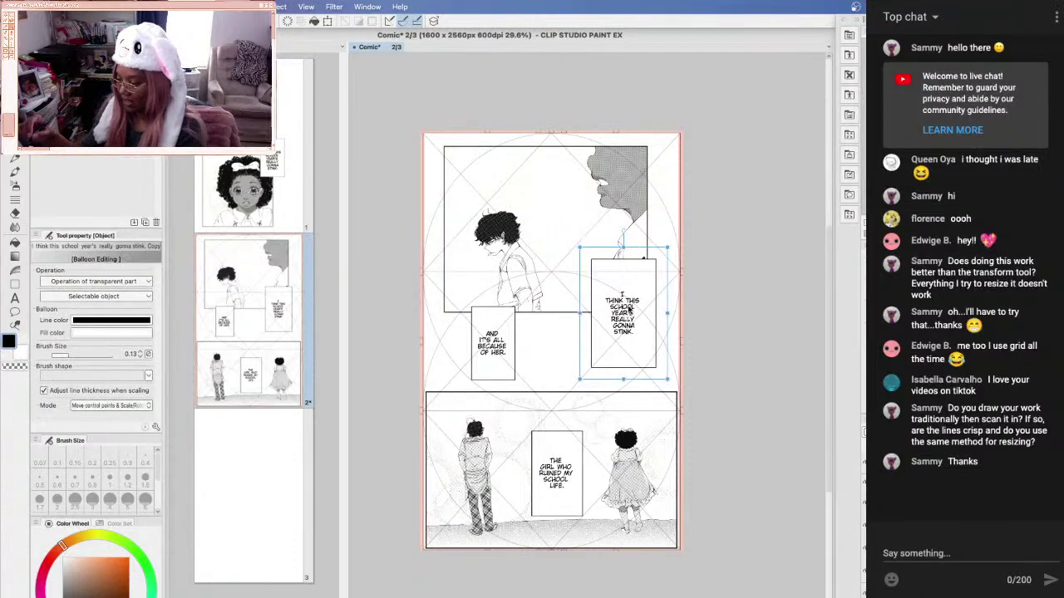
double_click(629, 313)
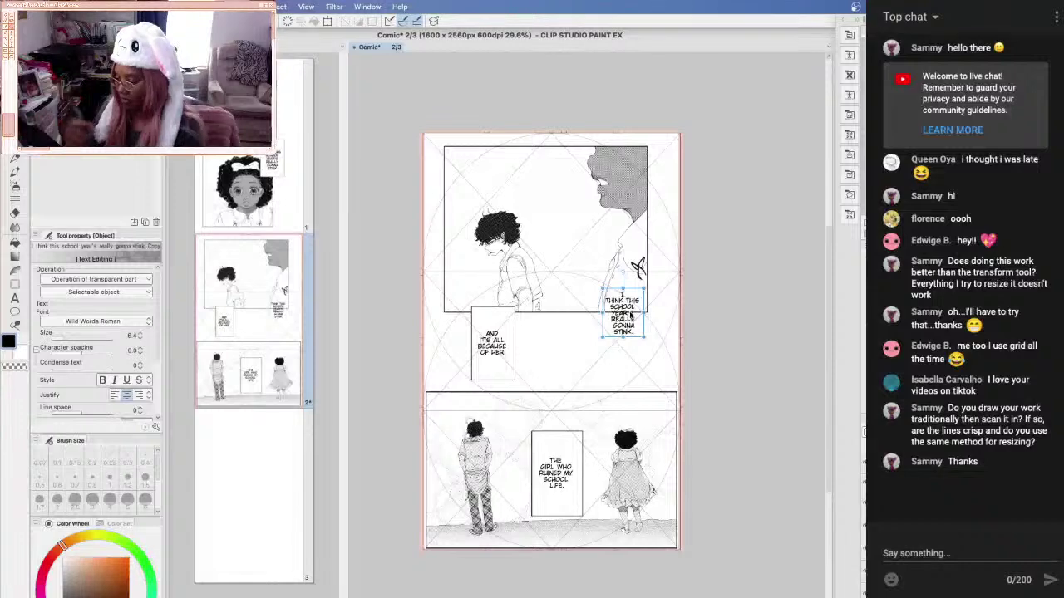
key("Delete")
left_click(592, 258)
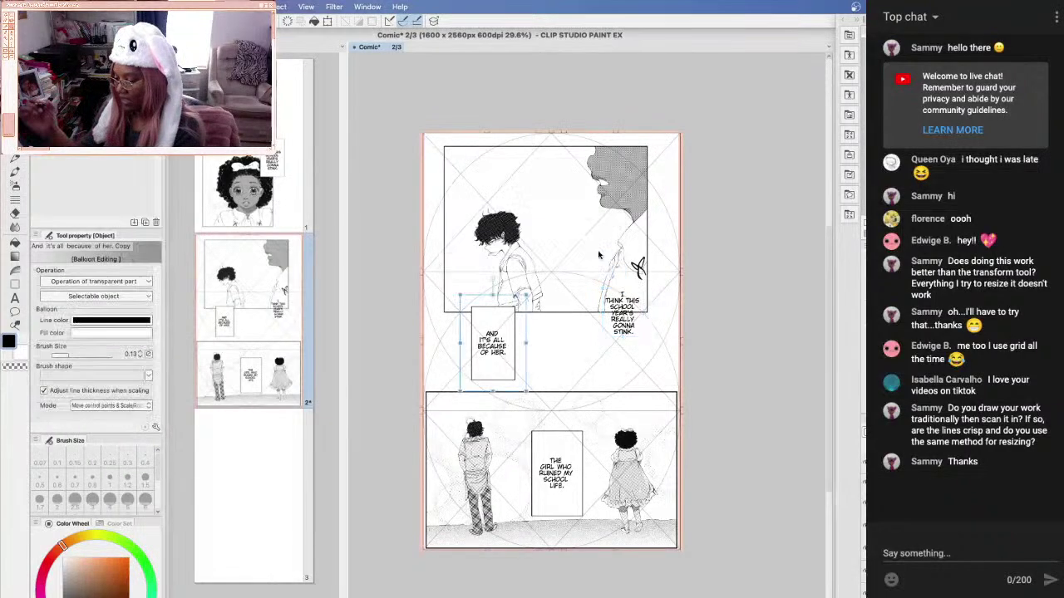
Compare the "And it's all because of her." text size with the "This may sound weird but..." text on the One Shot 4/38 canvas, returning to Comic 2/3
double_click(492, 347)
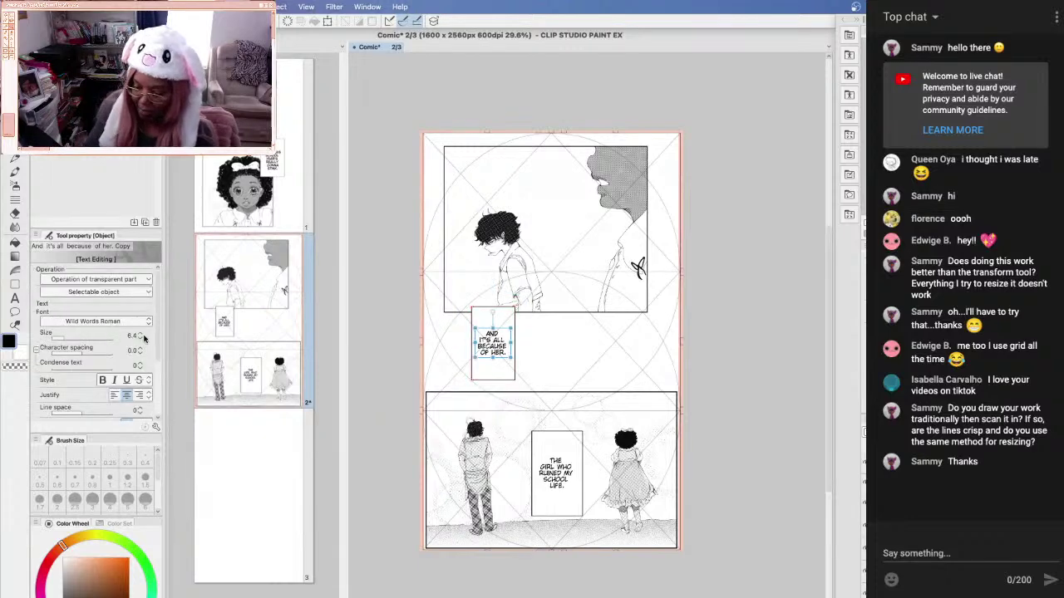
left_click(366, 10)
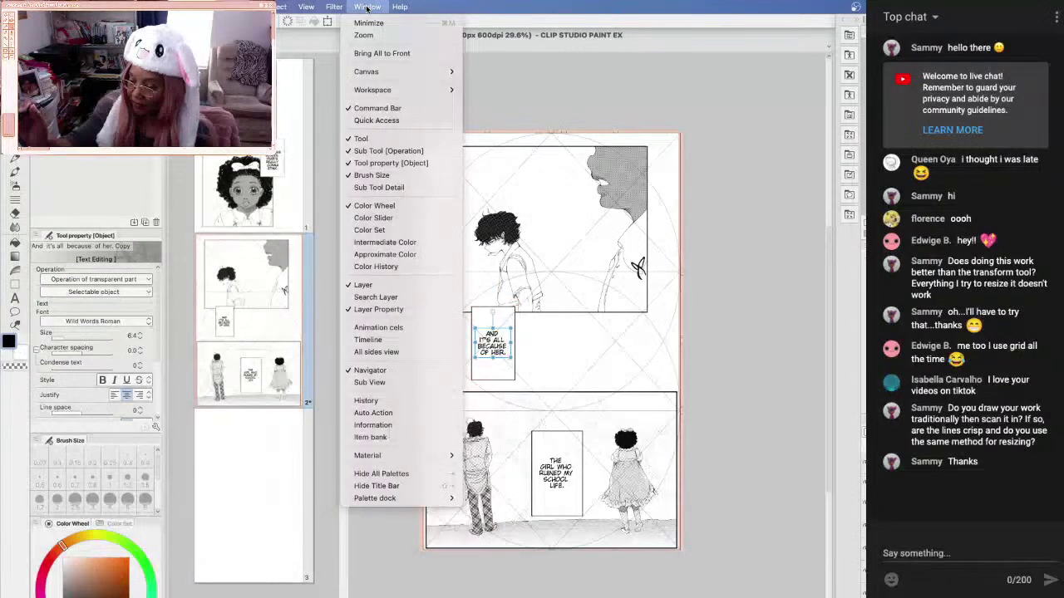
mouse_move(415, 73)
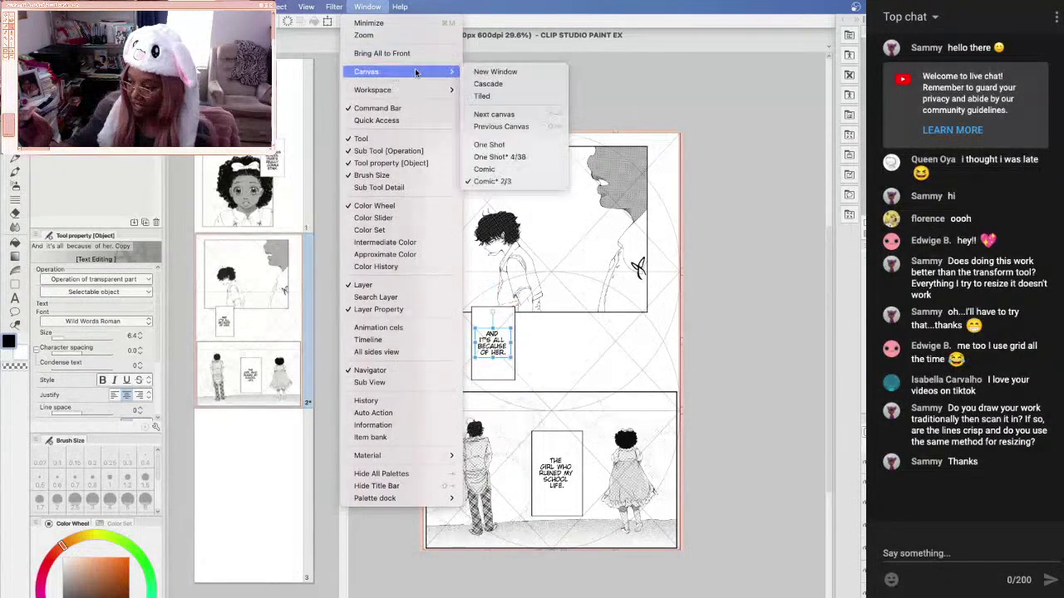
left_click(499, 156)
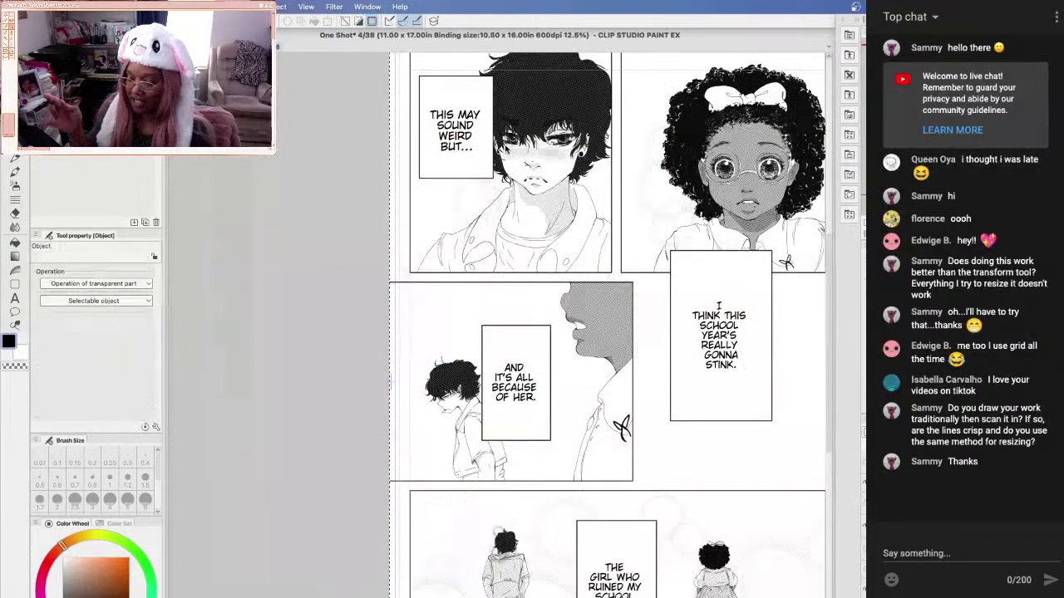
left_click(458, 137)
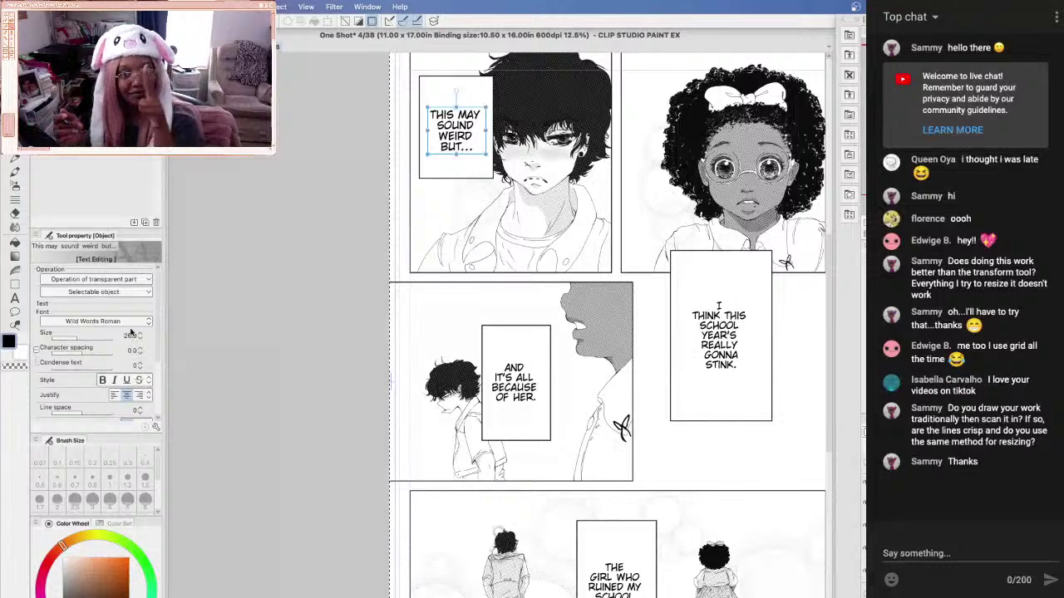
left_click(369, 7)
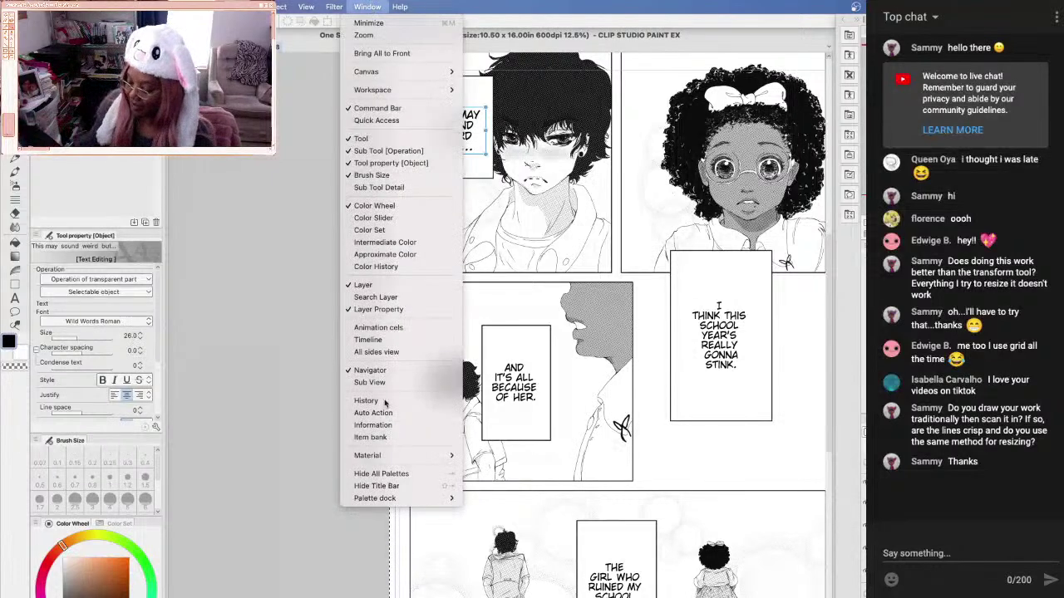
mouse_move(440, 73)
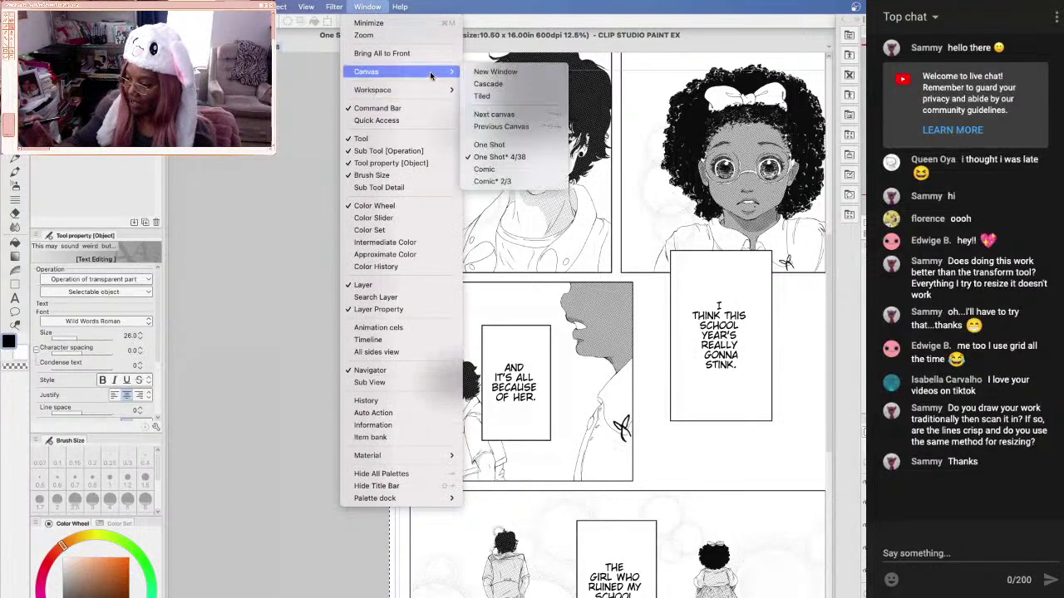
left_click(514, 181)
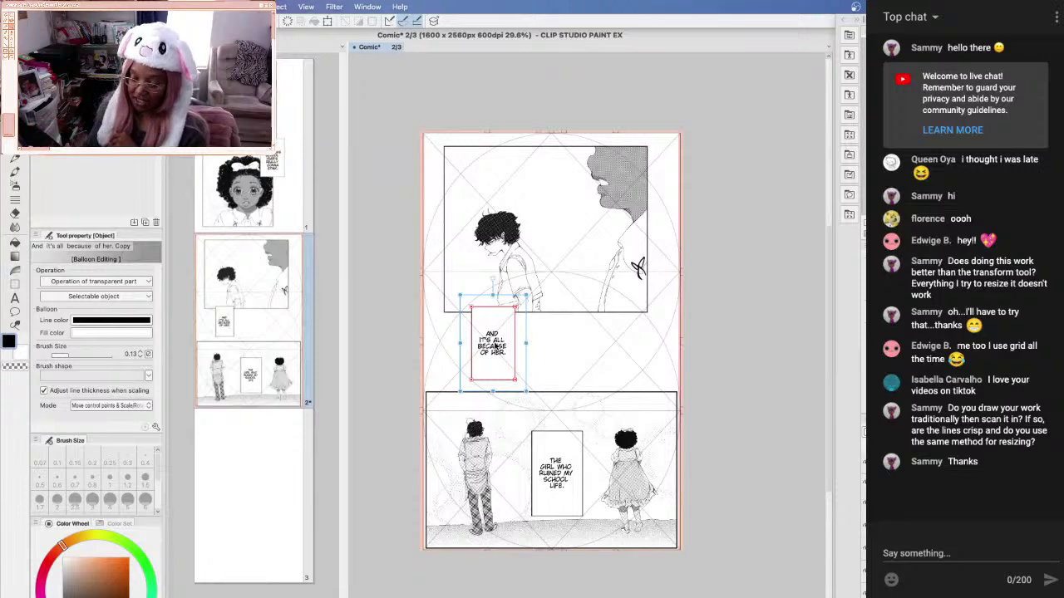
Turn on anti-aliasing for the "And it's all because of her." text
left_click(487, 350)
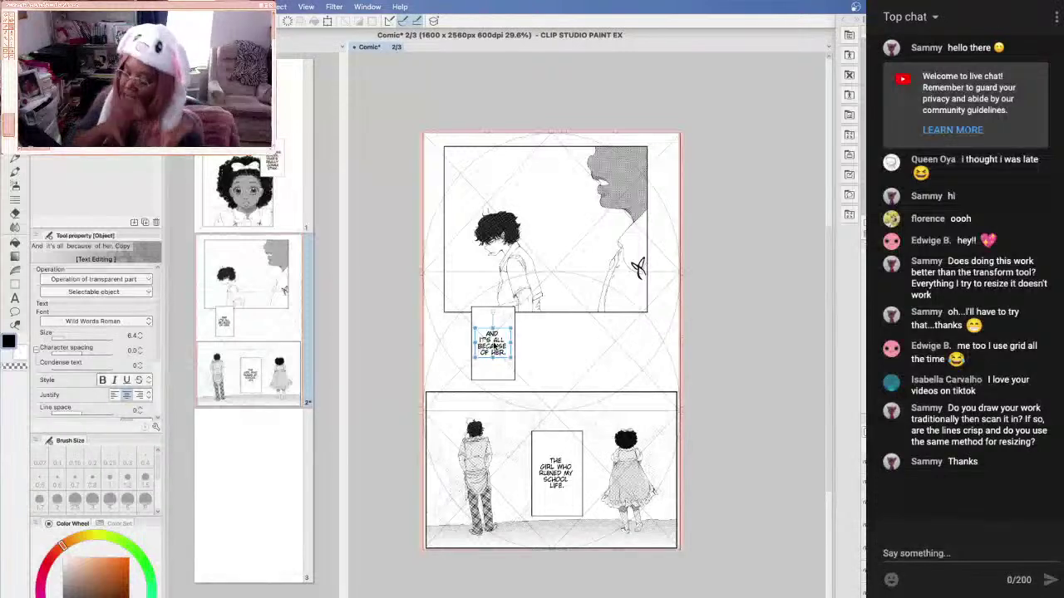
scroll(144, 367, "down", 5)
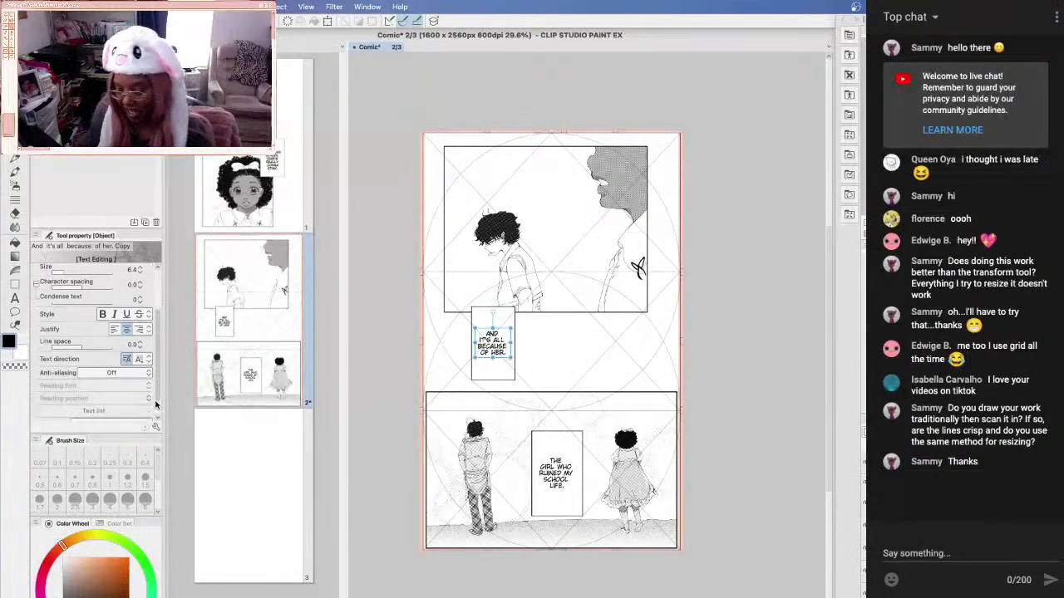
left_click(83, 352)
left_click(82, 374)
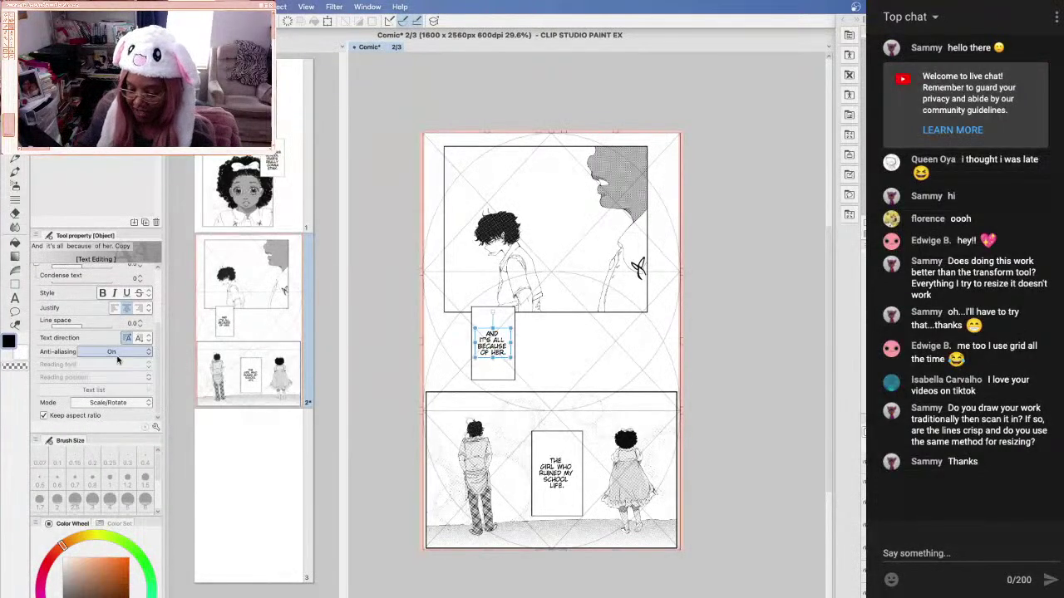
Move the "And it's all because of her." caption to the top panel's upper-left corner and set its text size to 8.0
left_click(512, 321)
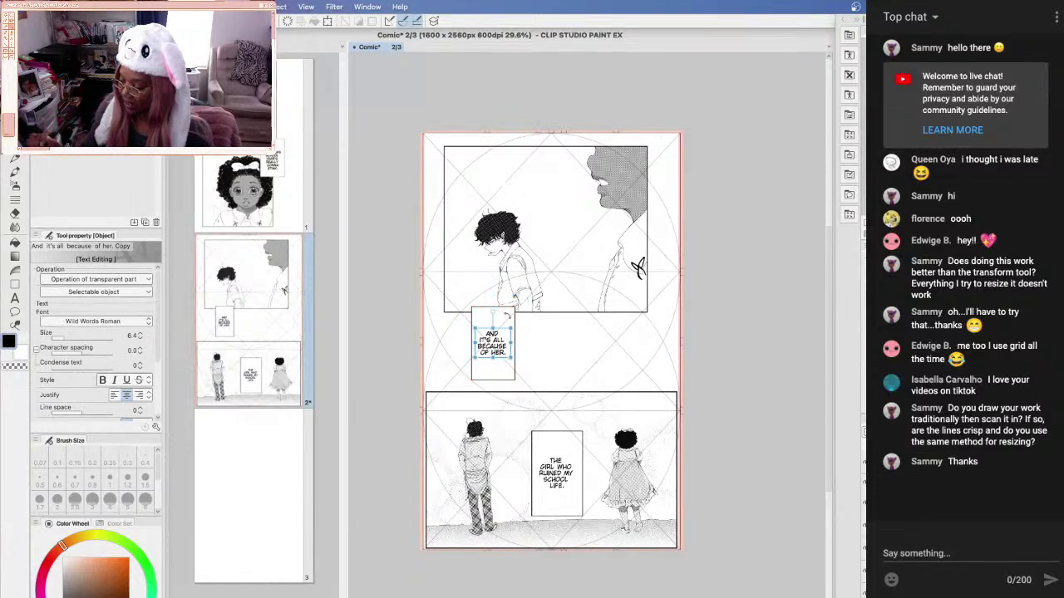
left_click_drag(512, 322, 469, 159)
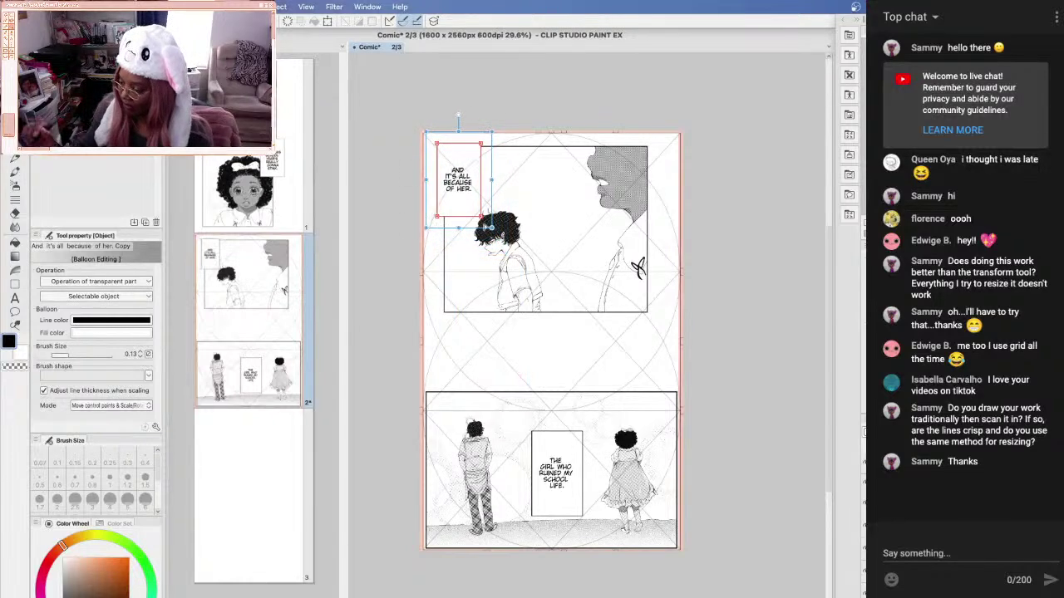
double_click(466, 185)
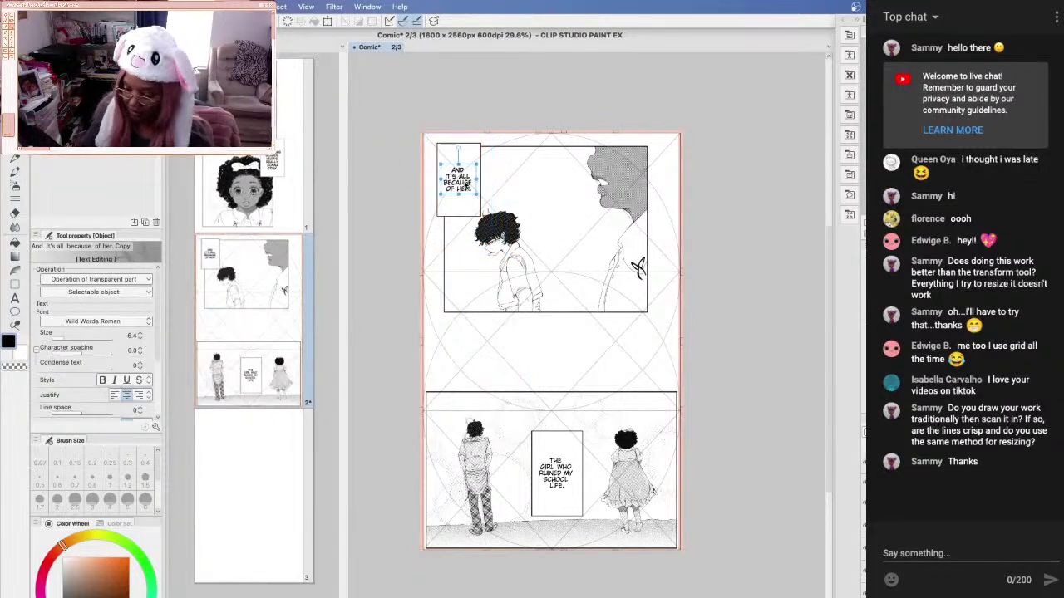
left_click(142, 336)
left_click(142, 336)
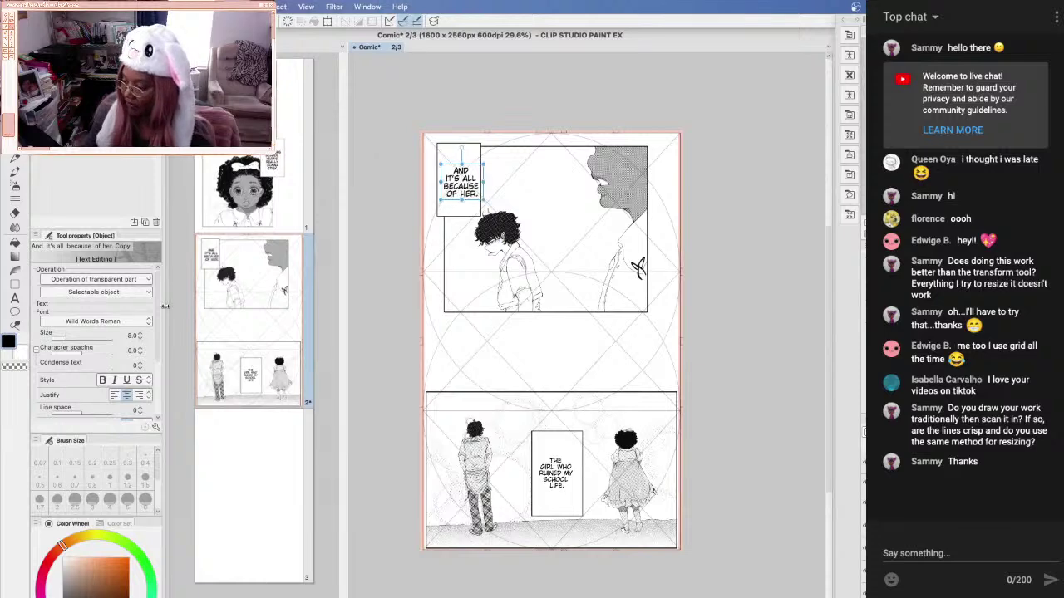
Enlarge the "And it's all because of her." caption box and set its text size to 9.0
left_click(473, 216)
left_click_drag(493, 230, 508, 248)
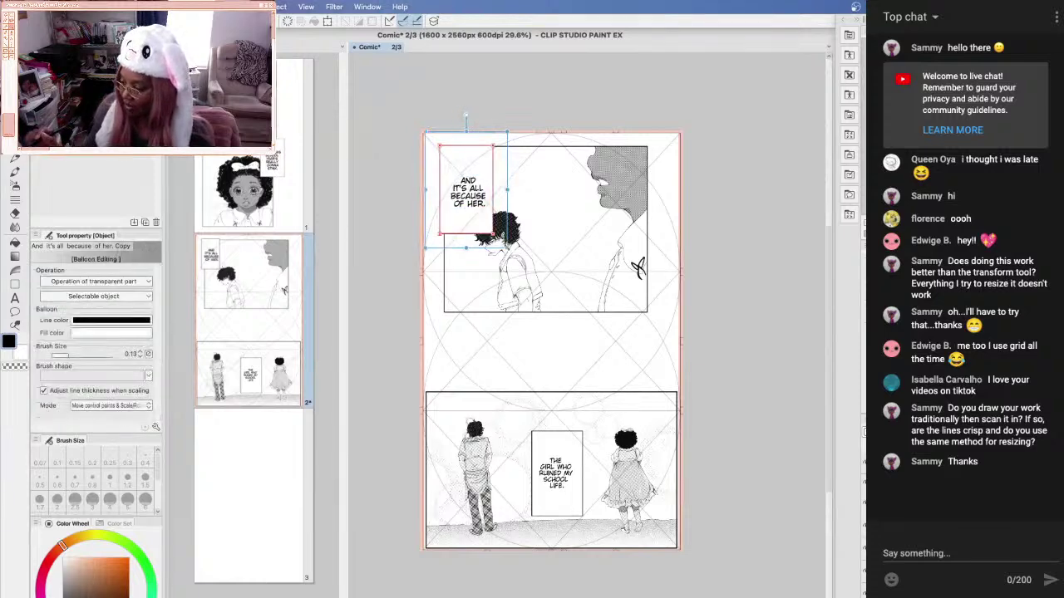
double_click(472, 203)
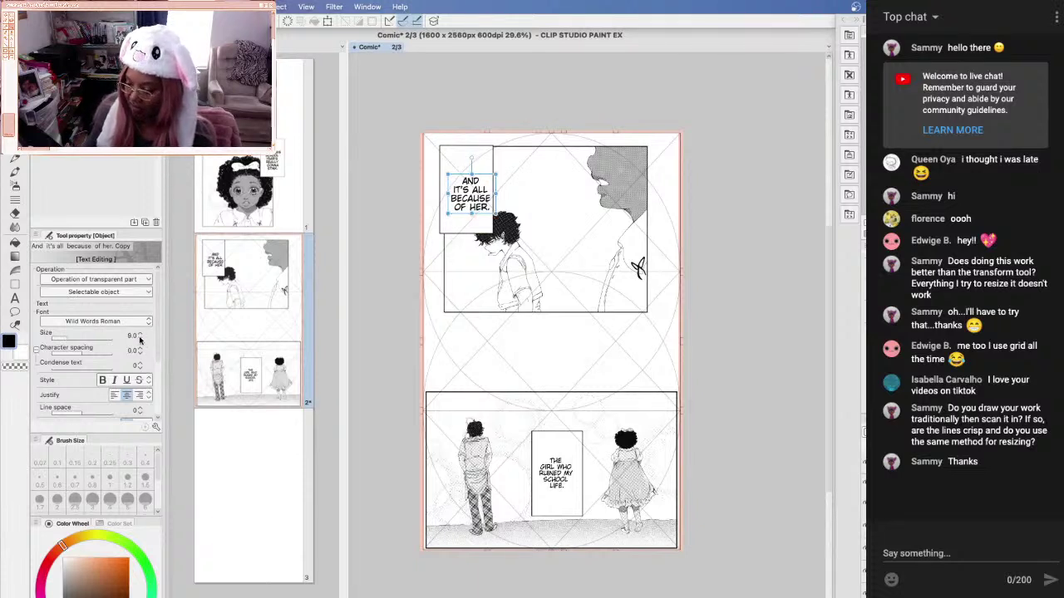
Open page 1 of the Comic and check the text size of its "This may sound weird but..." caption
left_click(274, 170)
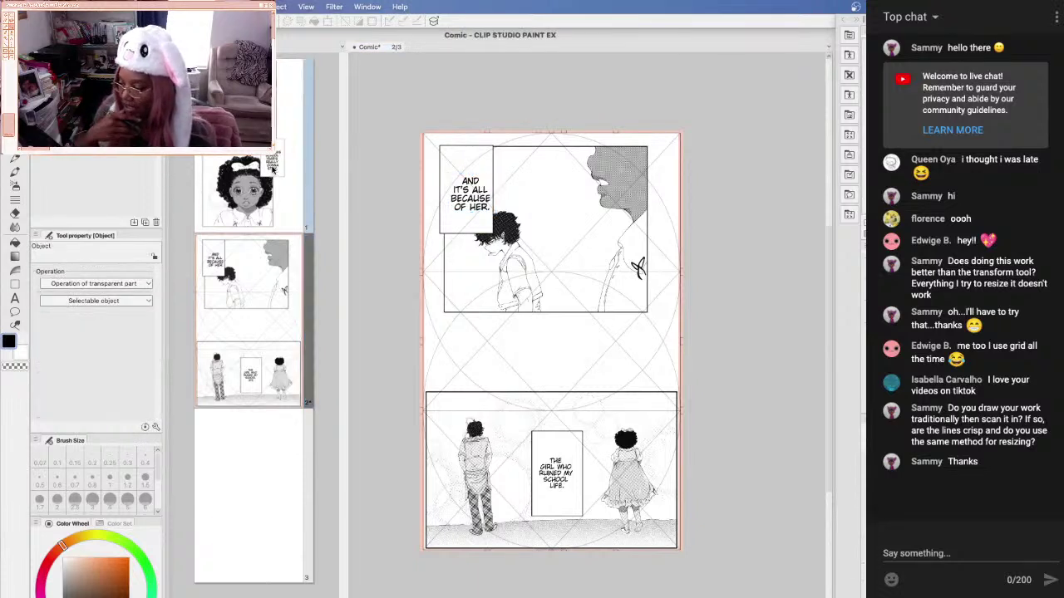
double_click(273, 171)
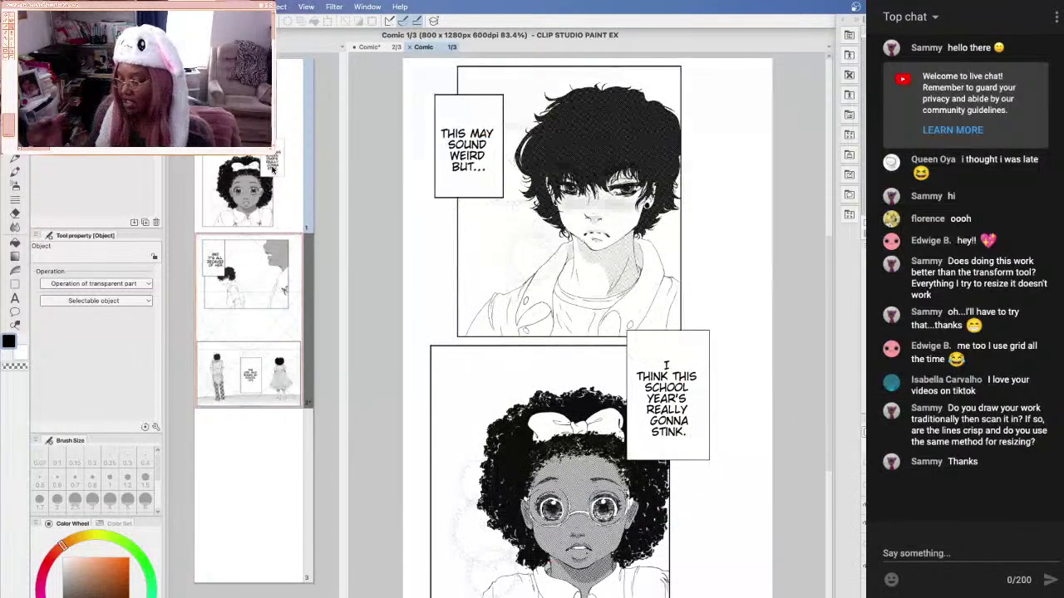
double_click(463, 155)
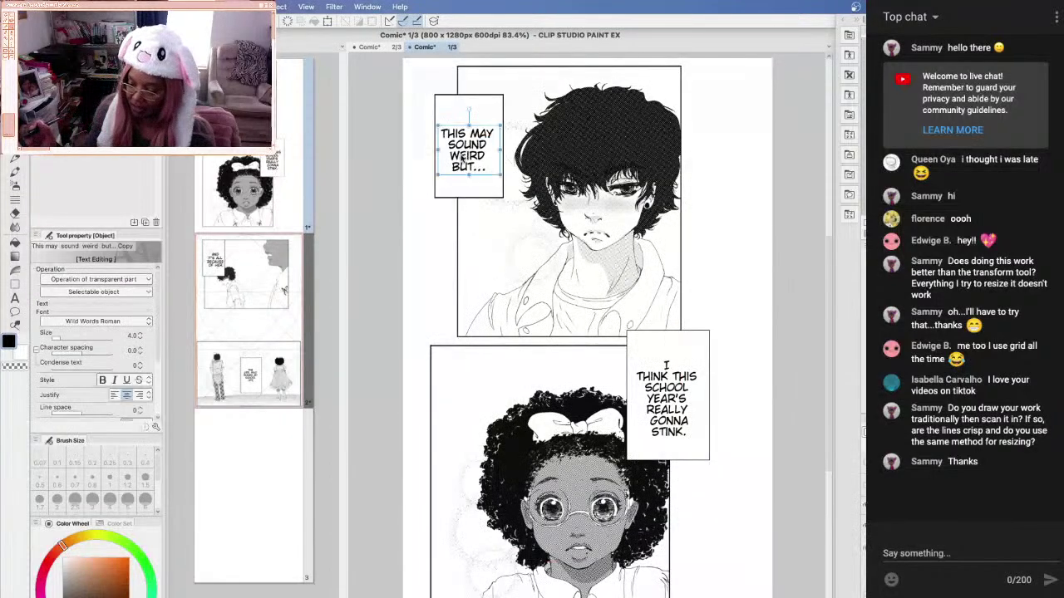
Return to page 2 of the Comic and check its image resolution settings without changing them
left_click(382, 50)
left_click(145, 6)
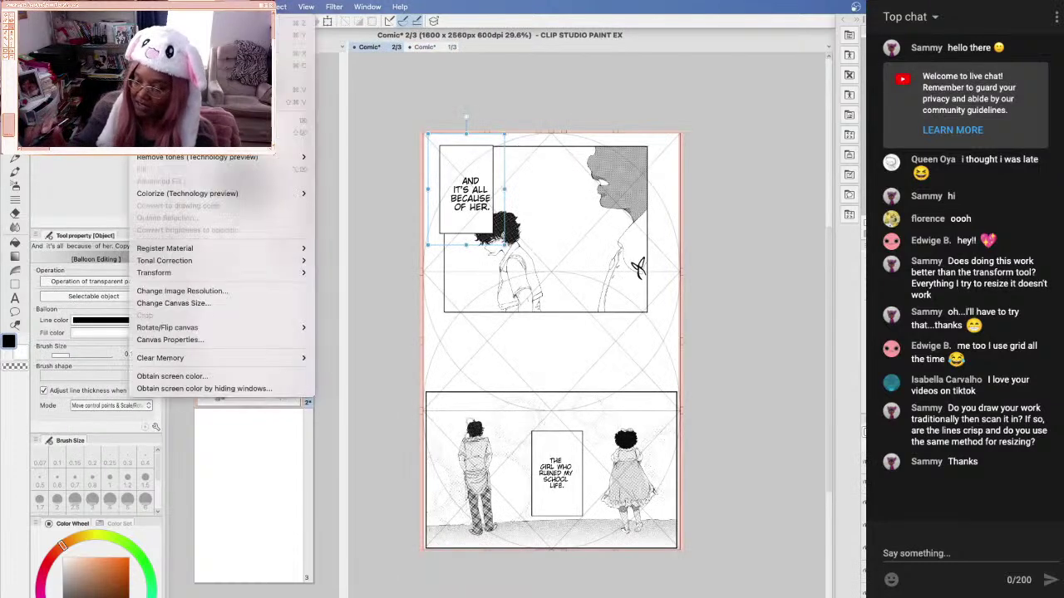
mouse_move(198, 272)
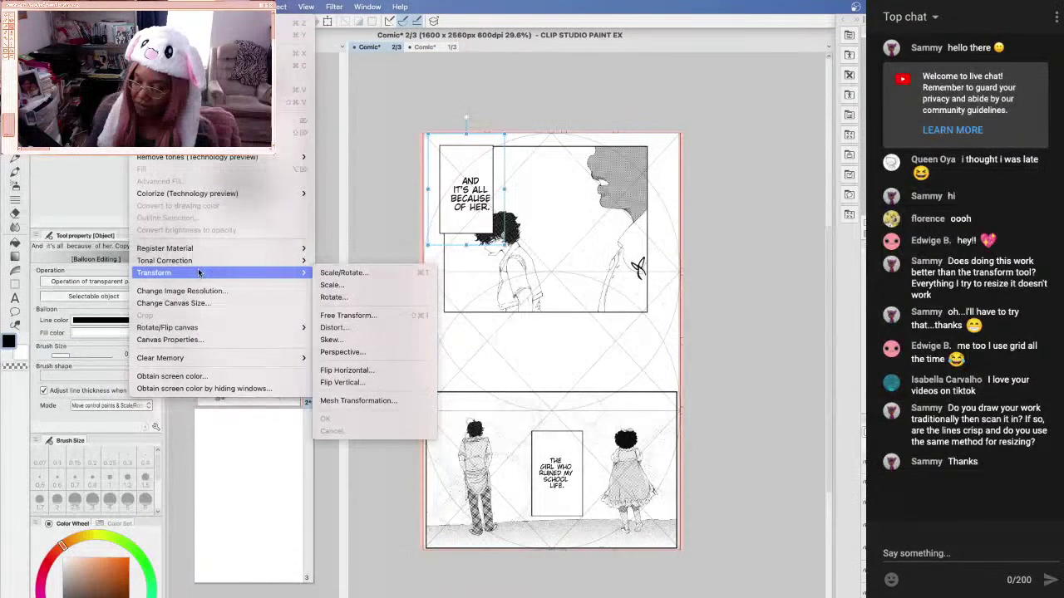
left_click(203, 291)
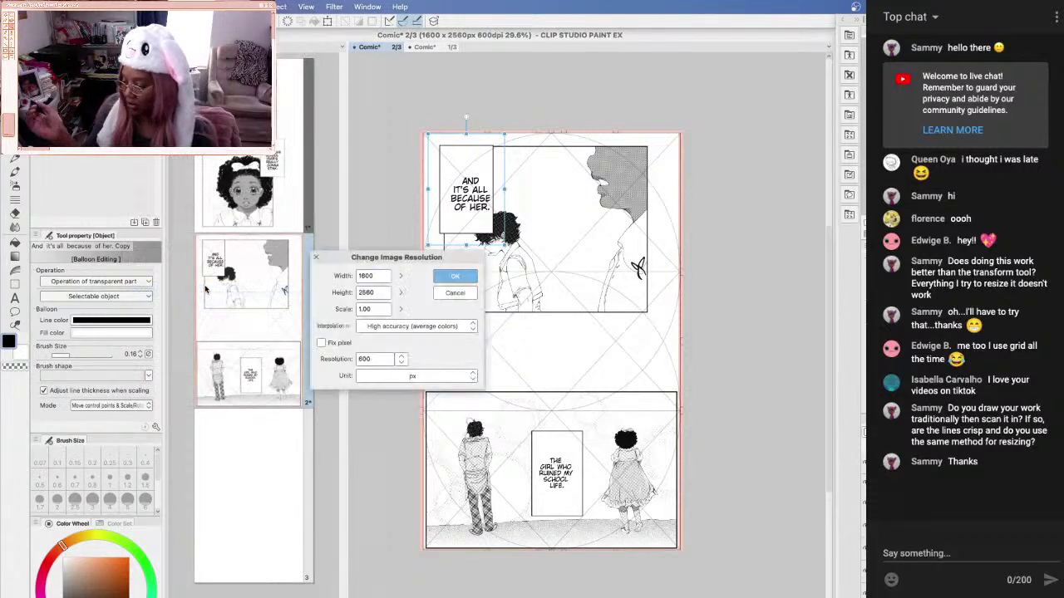
left_click(455, 295)
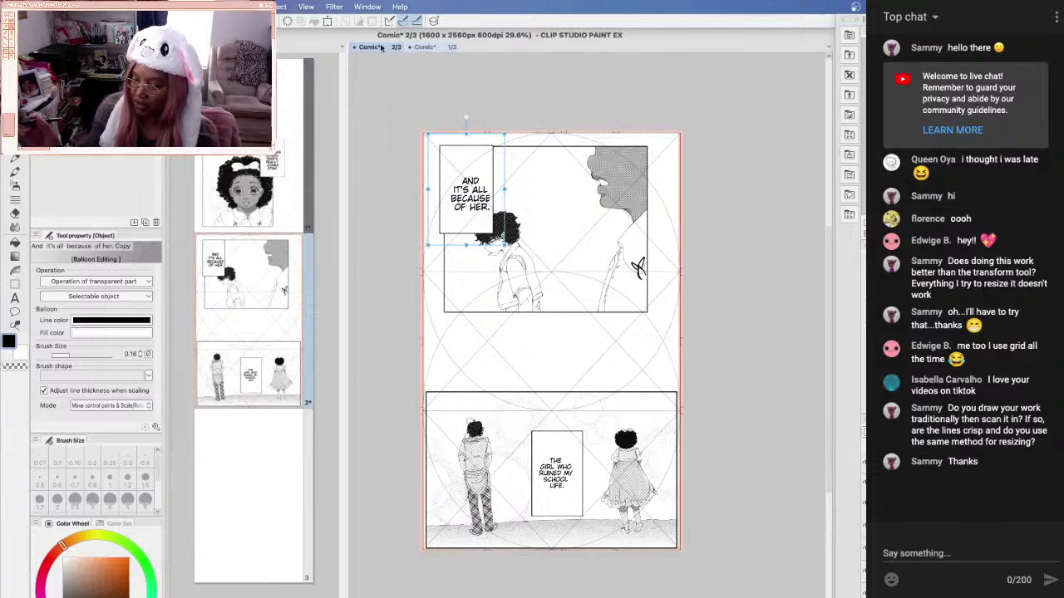
Check the image resolution settings of page 1 of the Comic and close that page without saving its changes
left_click(428, 46)
left_click(148, 6)
left_click(202, 291)
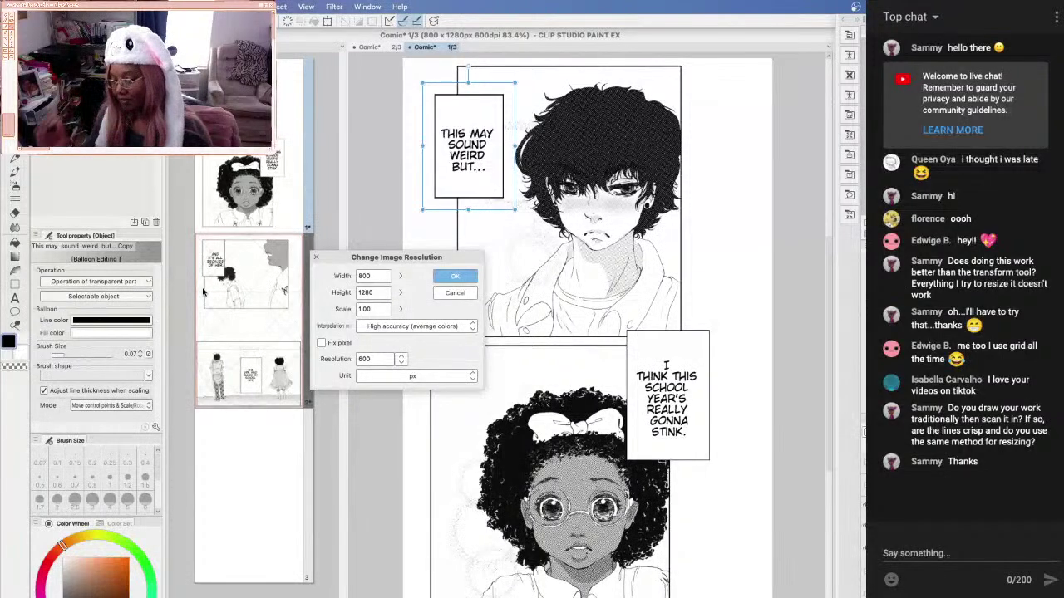
left_click(464, 296)
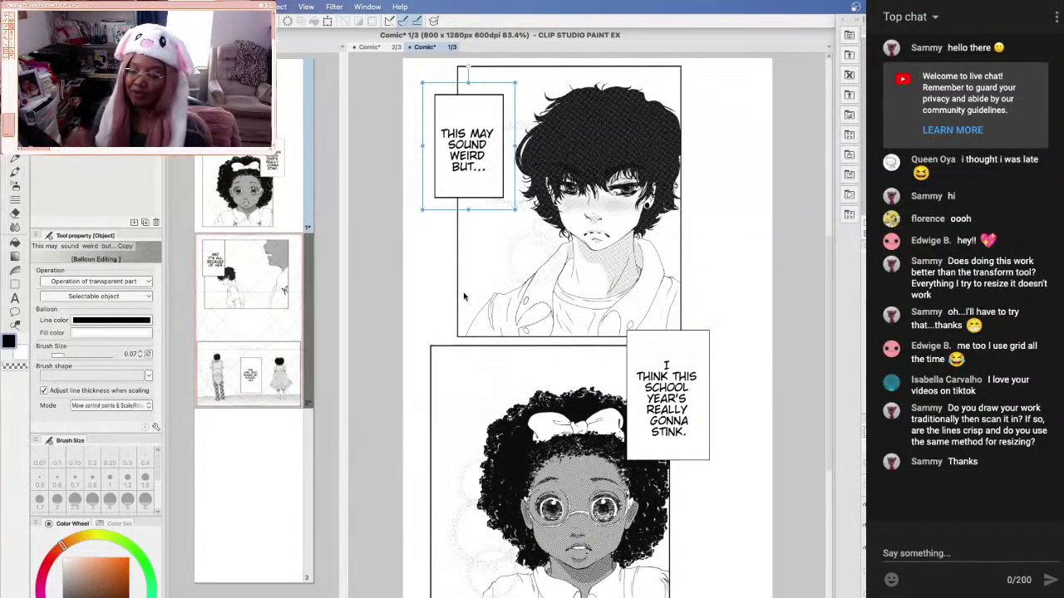
left_click(409, 48)
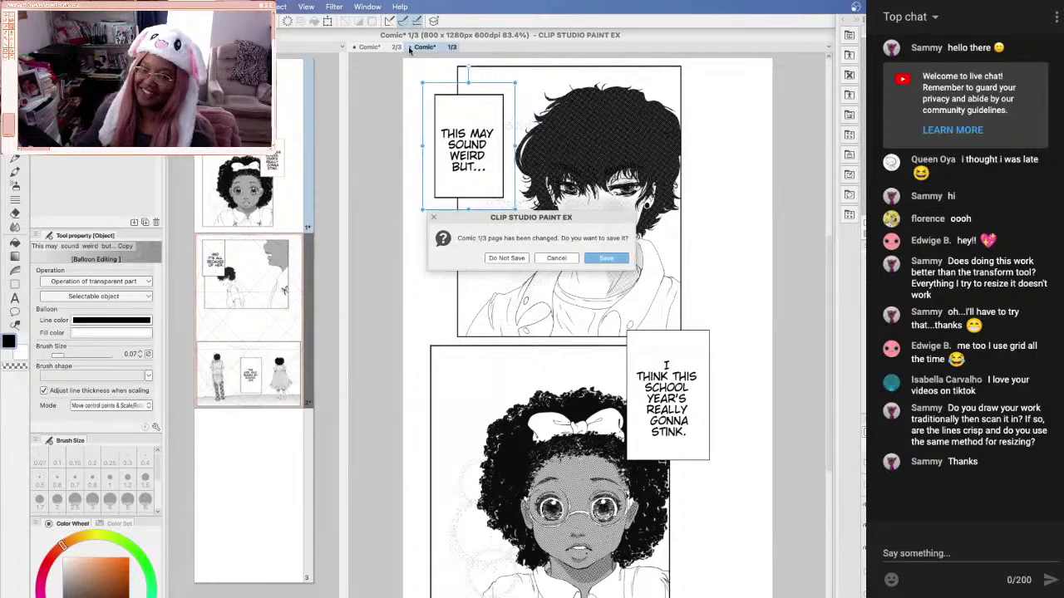
left_click(505, 260)
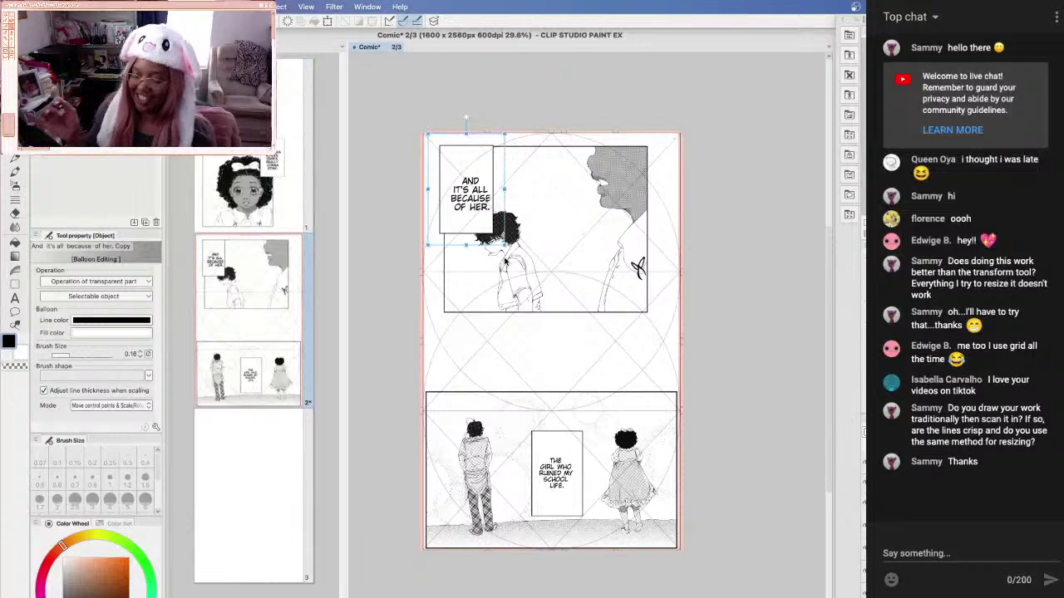
Nudge the "And it's all because of her." caption slightly up and left, past the top panel's corner
double_click(470, 202)
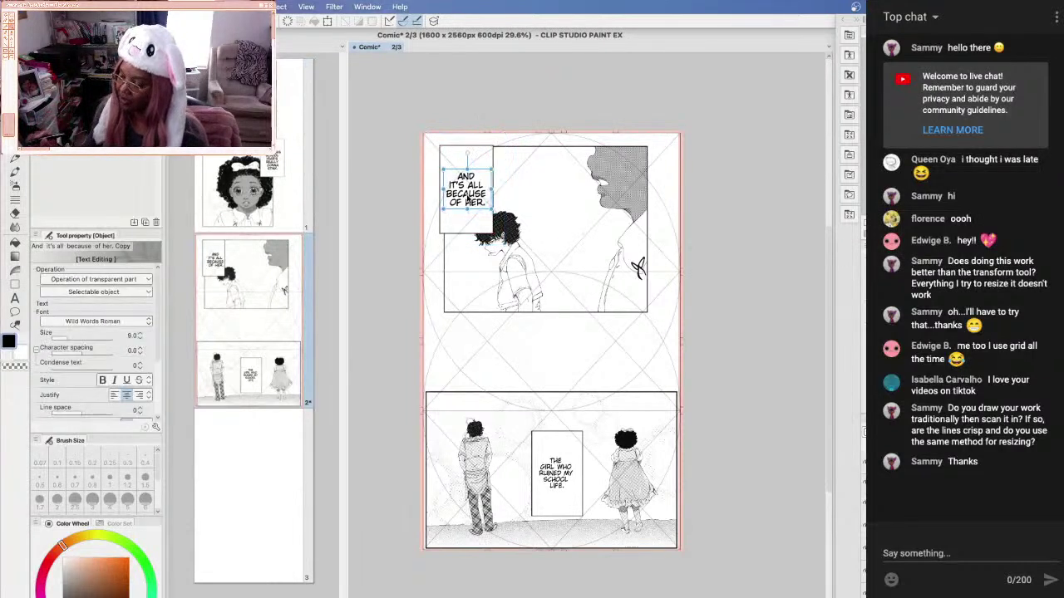
left_click(468, 222)
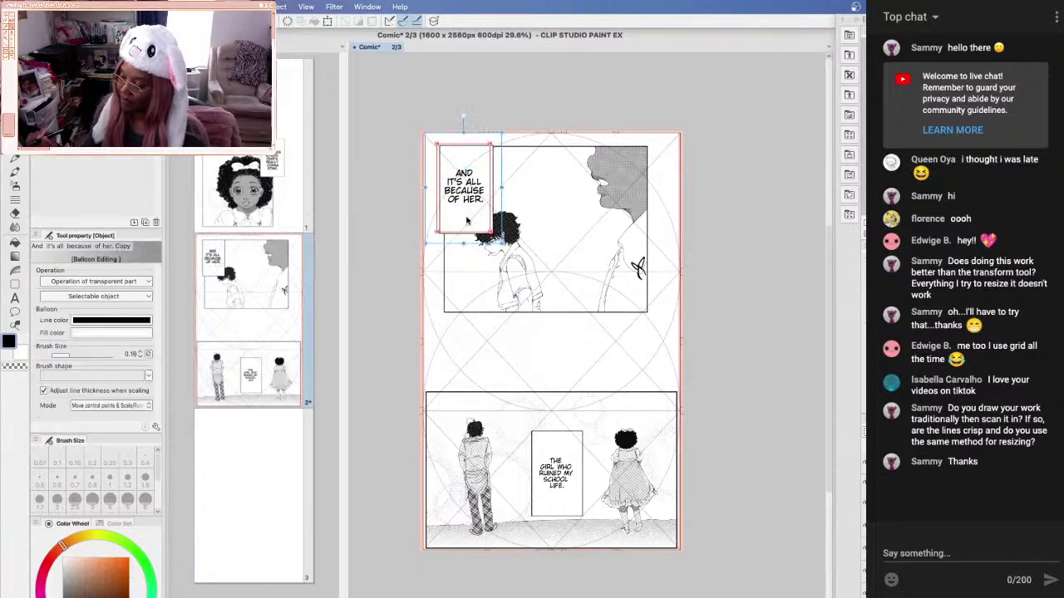
left_click_drag(468, 220, 465, 216)
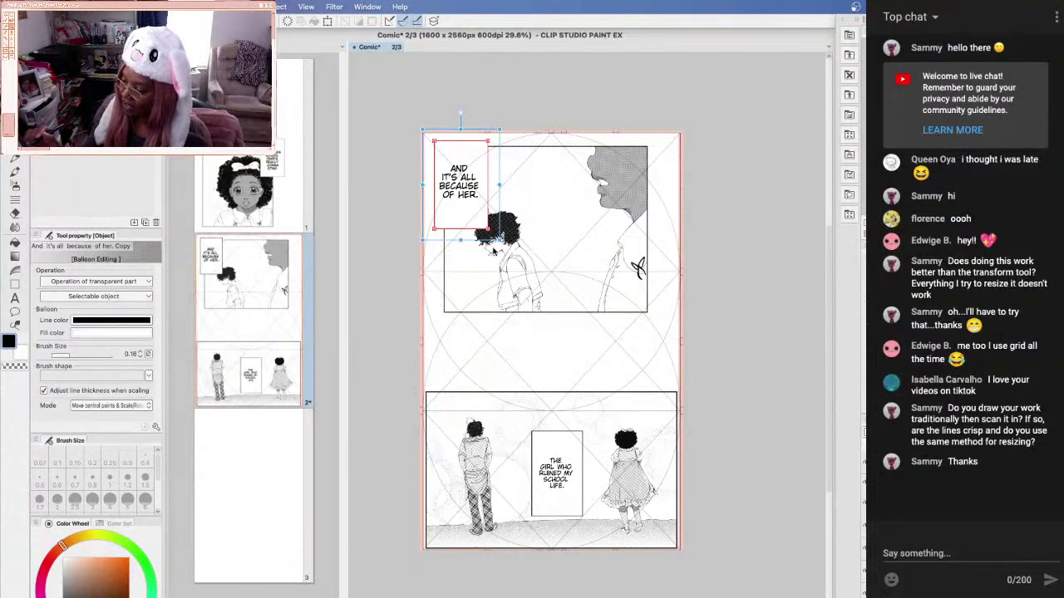
Try a text size of 10.0 and a larger box for the "And it's all because of her." caption
left_click(470, 197)
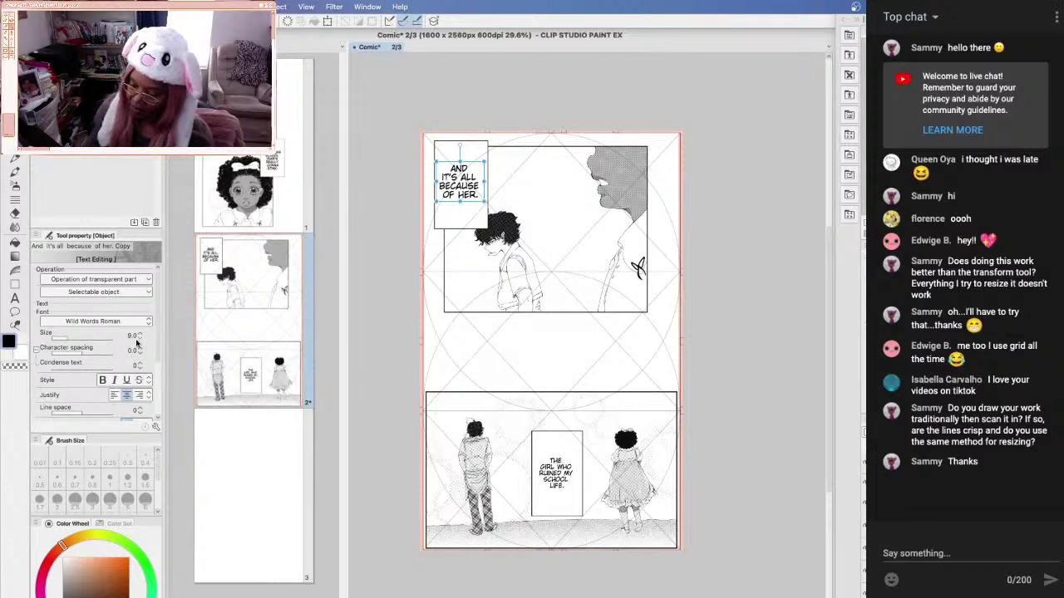
left_click(140, 333)
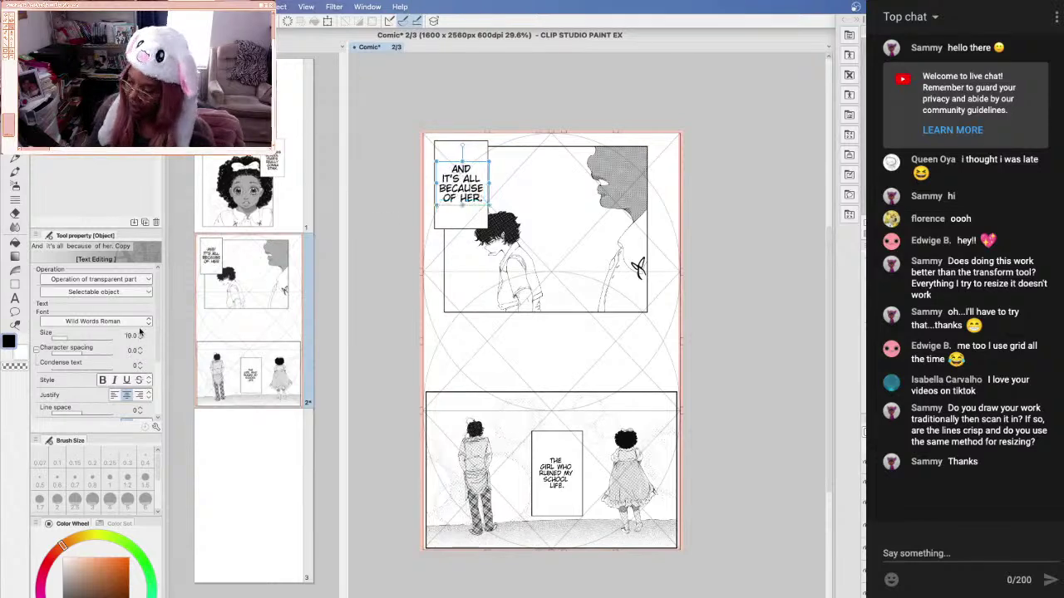
left_click(475, 224)
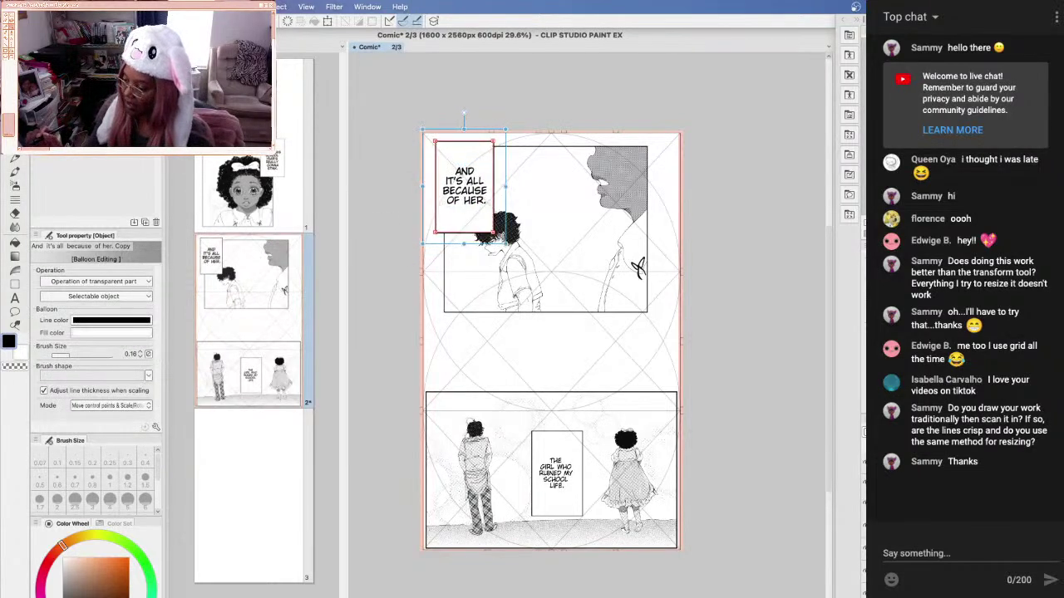
left_click_drag(471, 200, 471, 194)
Set the "And it's all because of her." caption's text size to 9.0 and shrink its box to fit
left_click(471, 194)
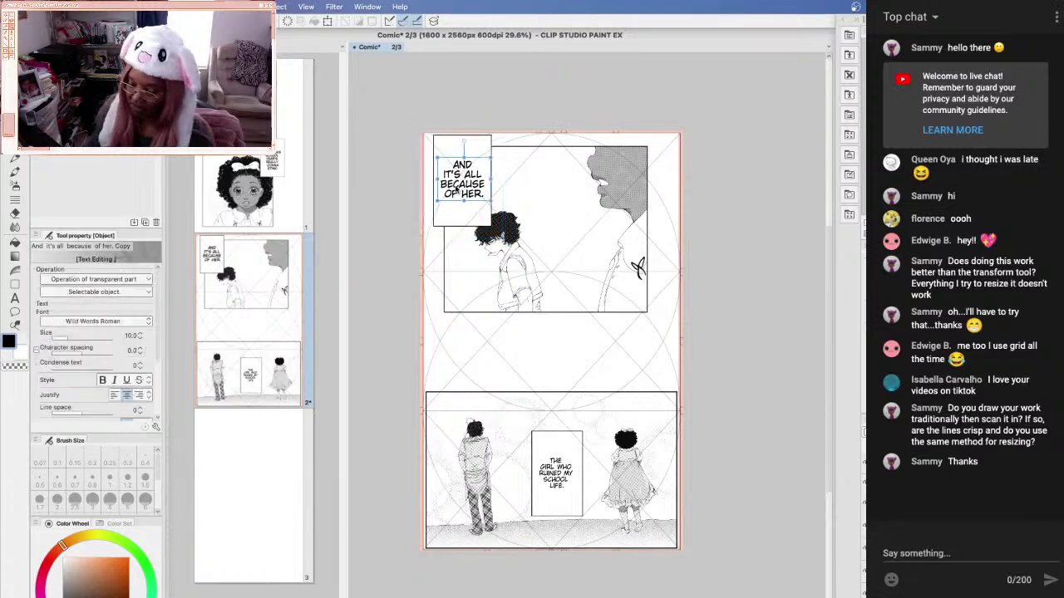
left_click(140, 339)
left_click(140, 338)
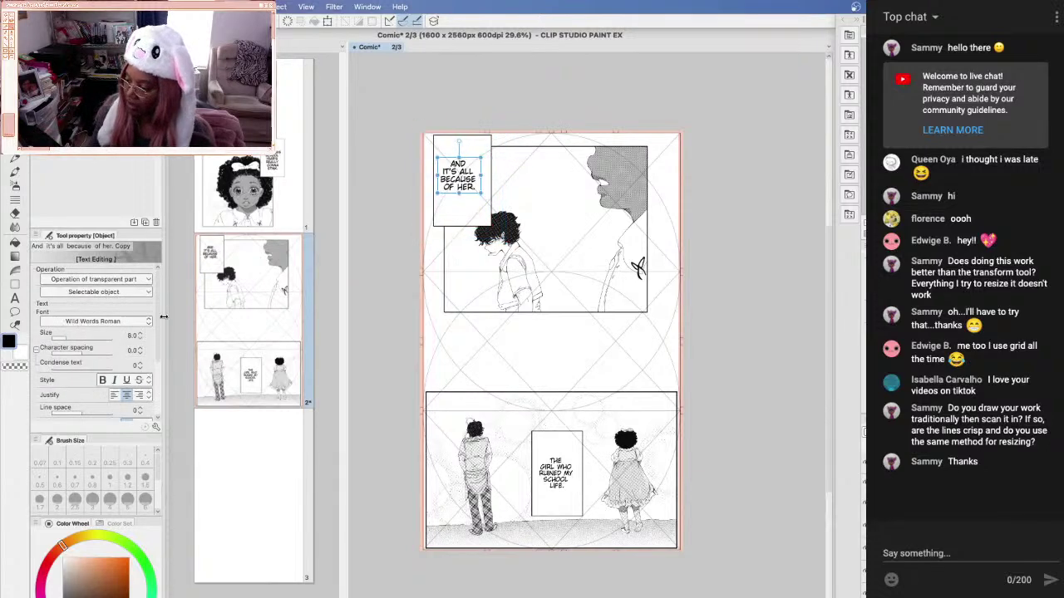
left_click(141, 333)
left_click(473, 215)
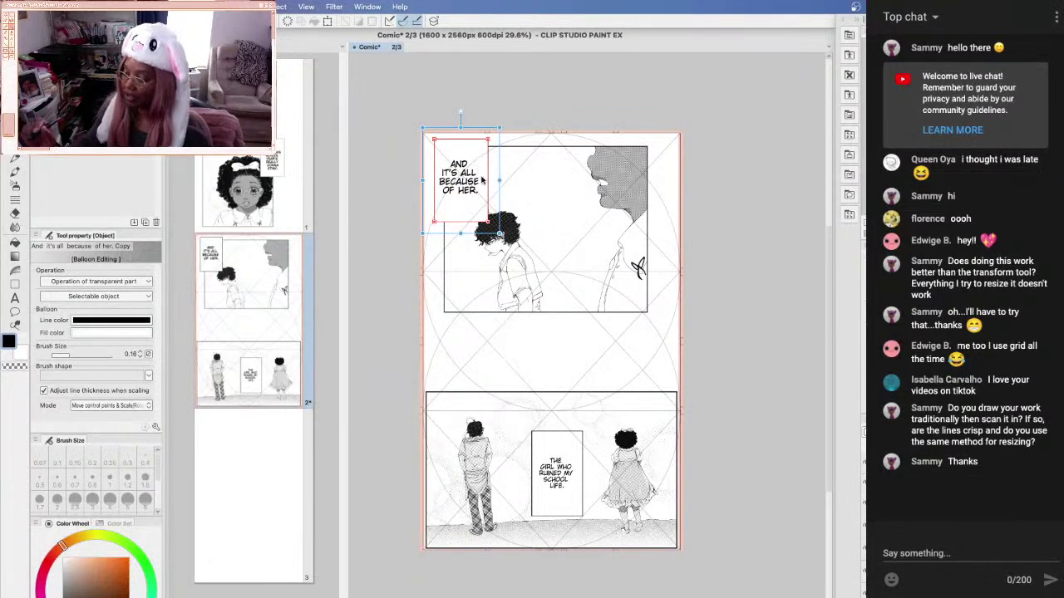
Move the "The girl who ruined my school life." caption into the gap between the panels and set its text size to 9.0
left_click(564, 496)
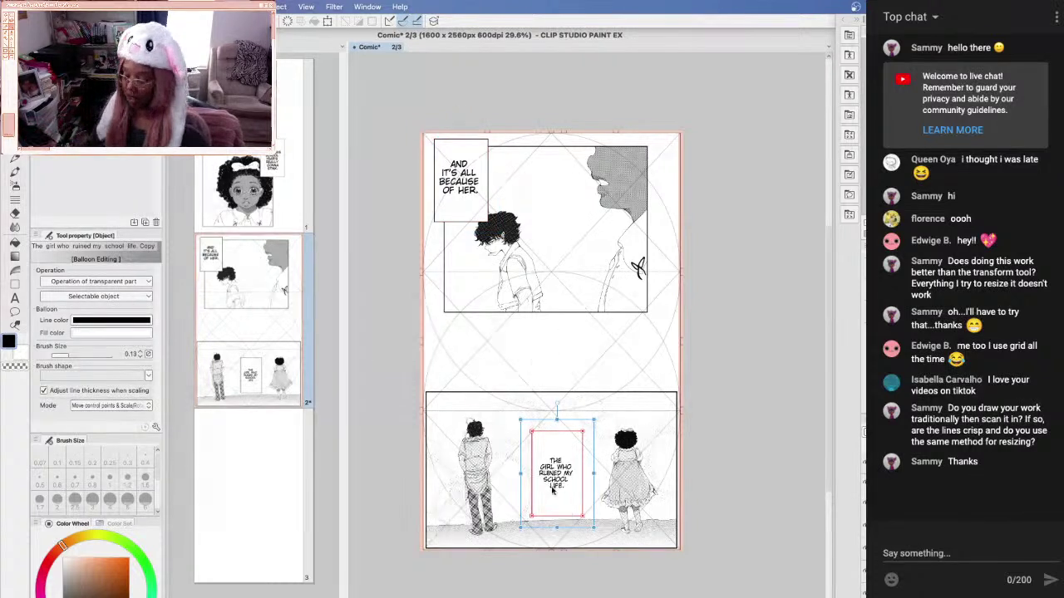
left_click_drag(558, 507, 569, 388)
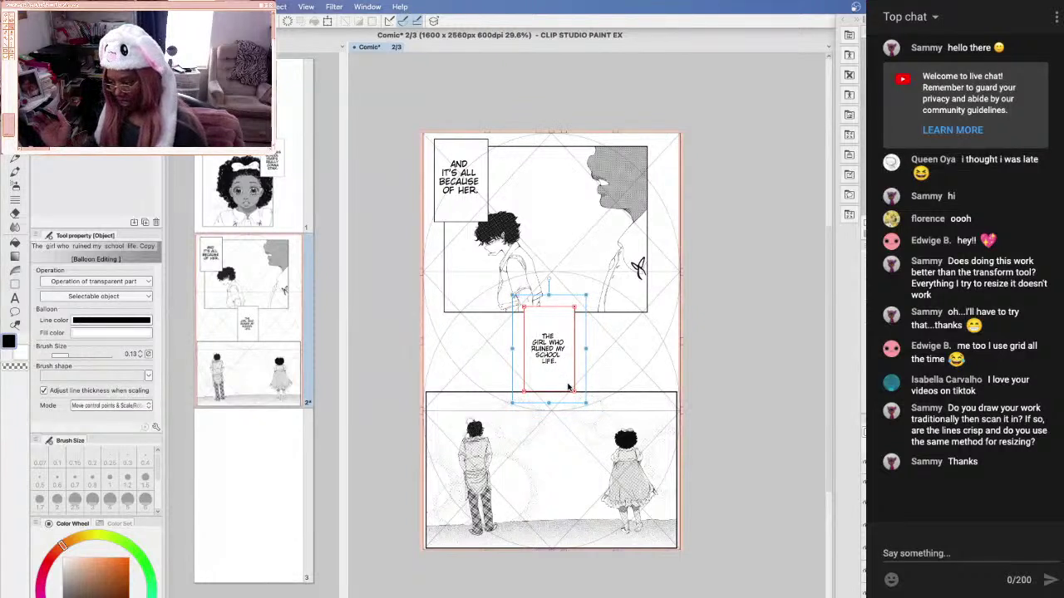
left_click(470, 215)
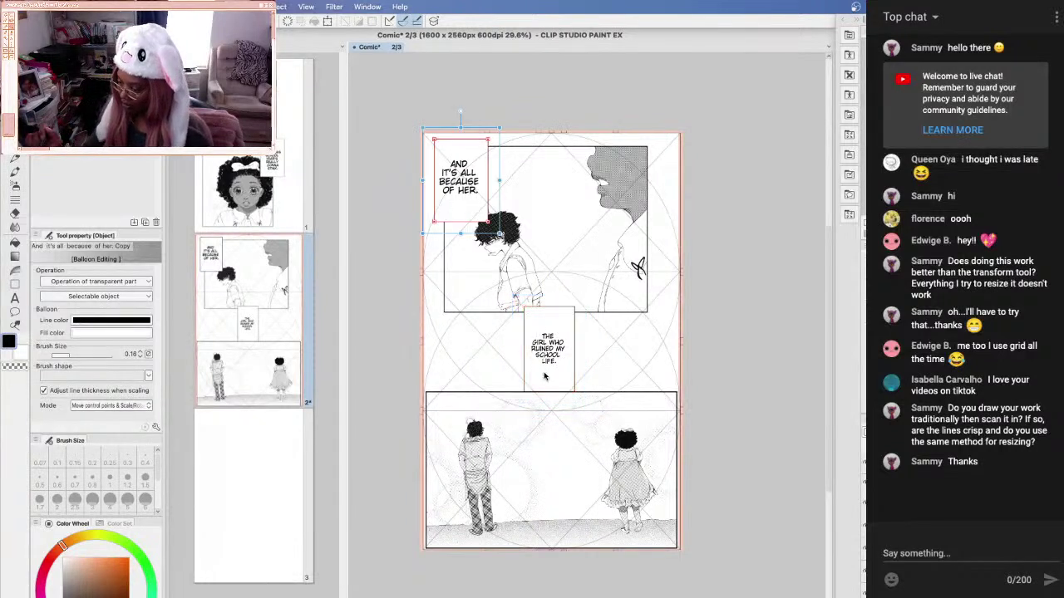
double_click(461, 183)
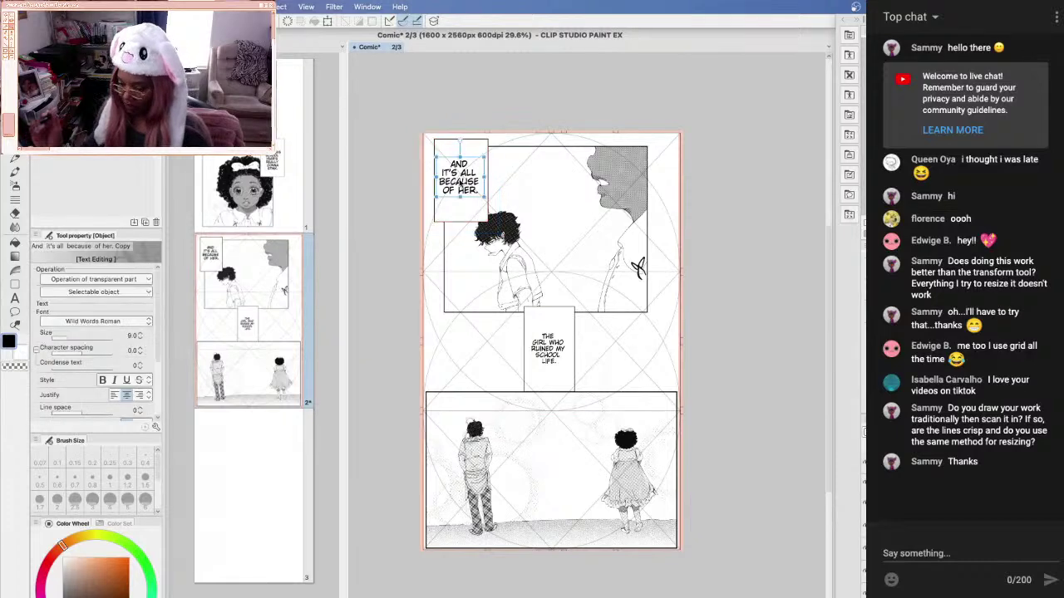
left_click(547, 356)
left_click(140, 334)
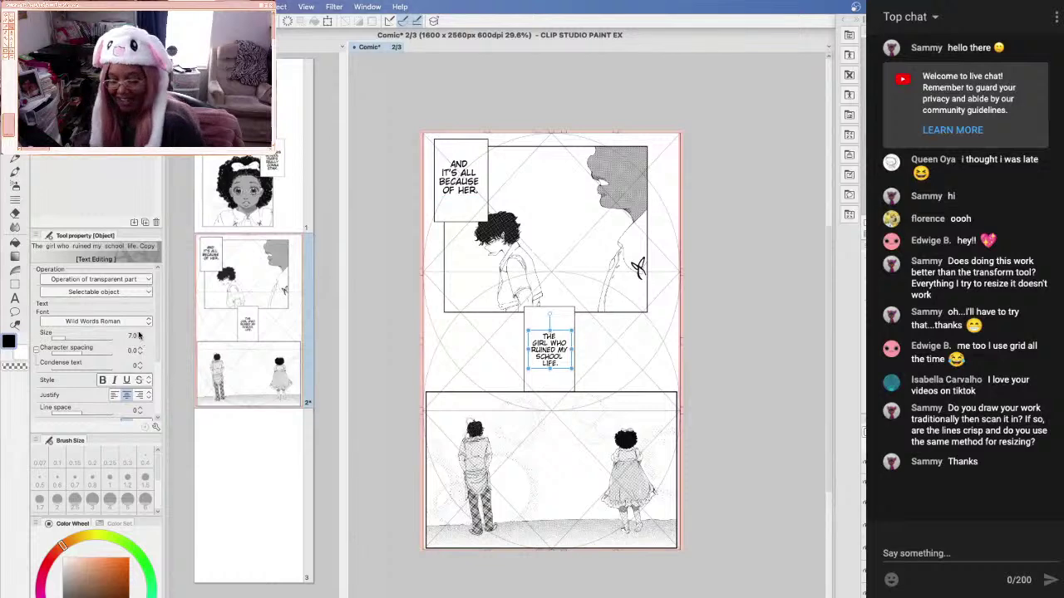
left_click(140, 334)
left_click(140, 334)
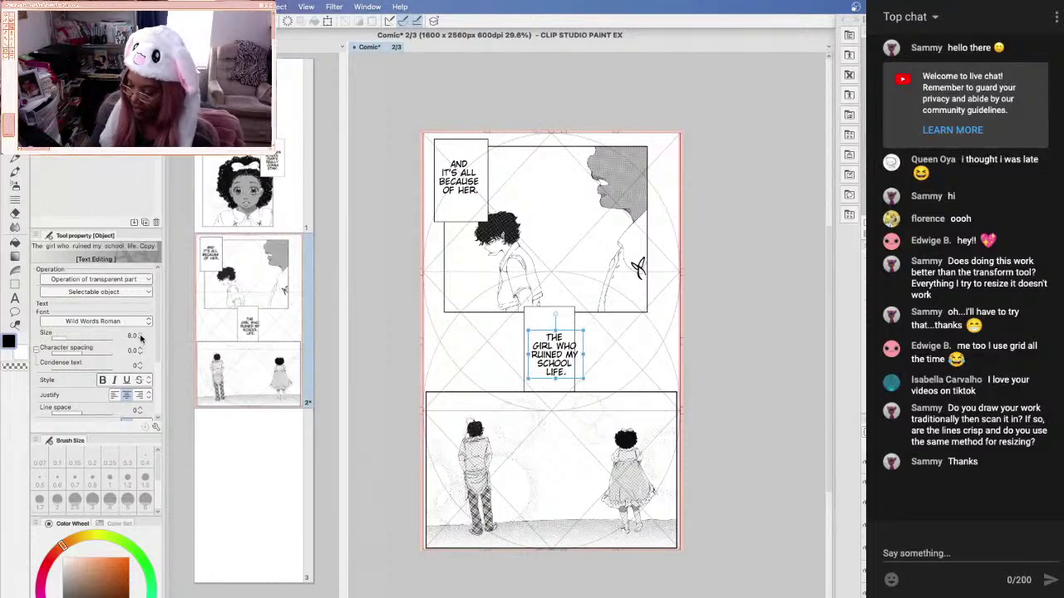
left_click(140, 334)
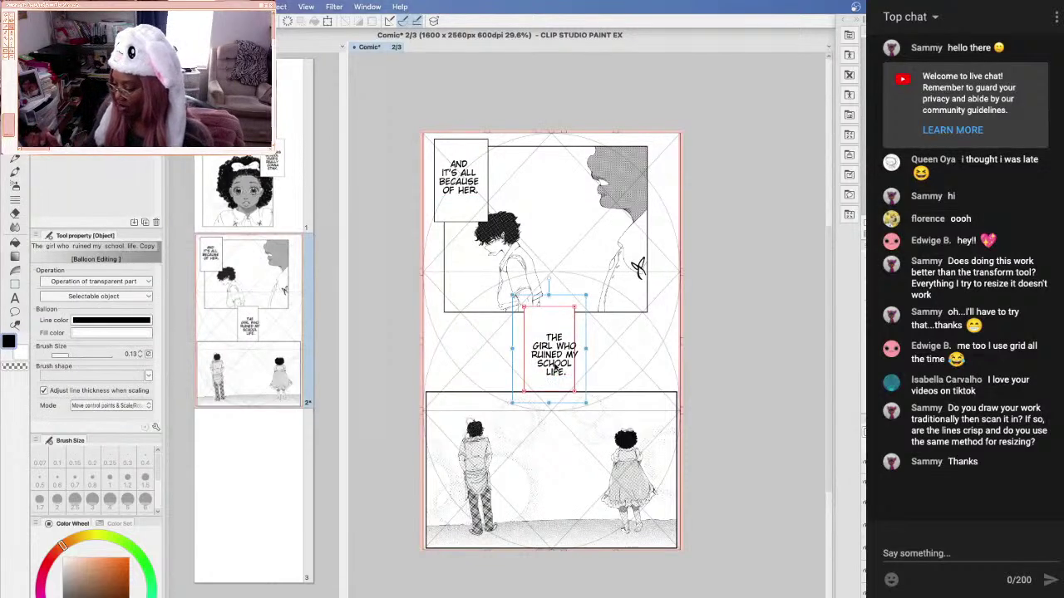
scroll(133, 354, "down", 4)
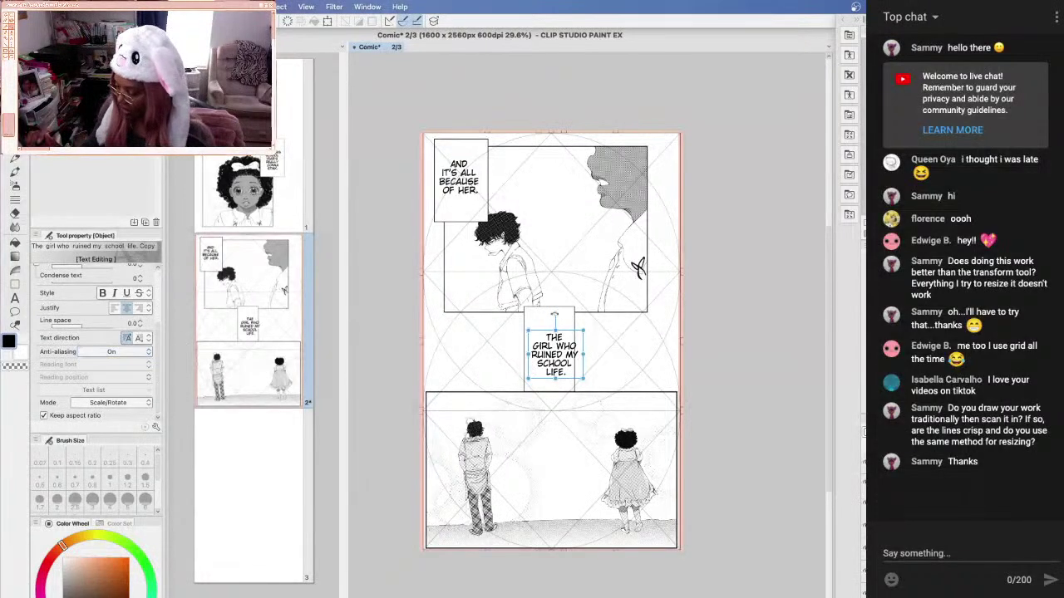
Enlarge the "The girl who ruined my school life." caption box so it overlaps both panels, and centre the text inside it
left_click(581, 312)
left_click_drag(586, 295, 599, 281)
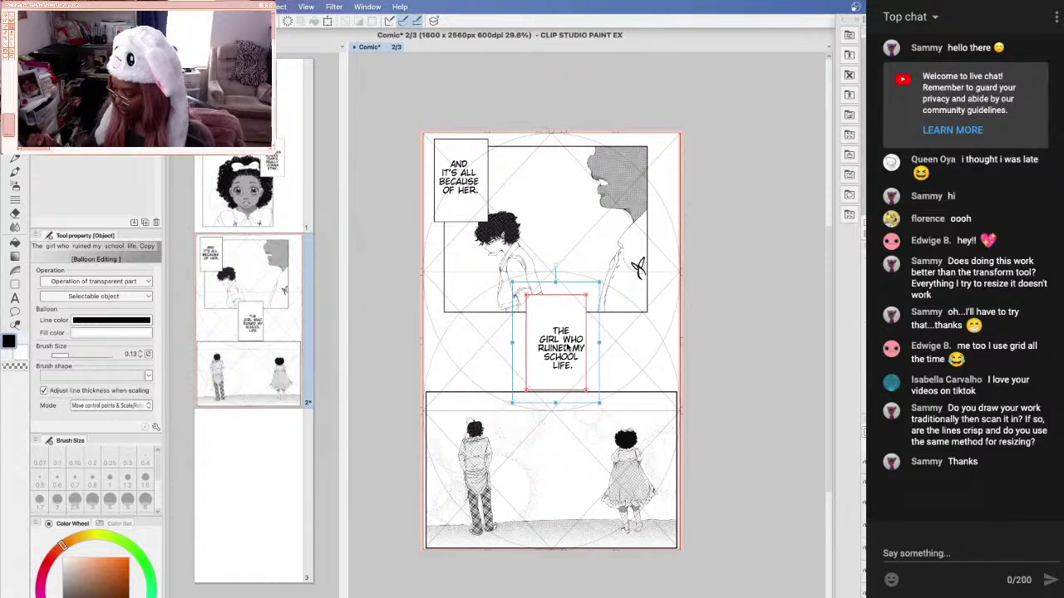
left_click(562, 350)
left_click_drag(562, 348, 557, 345)
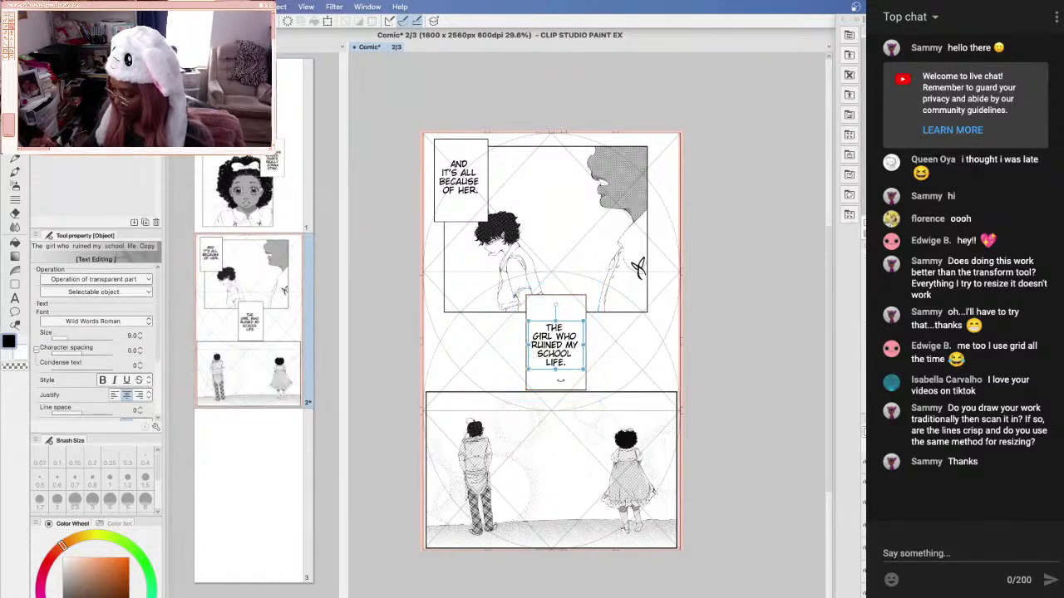
left_click_drag(567, 384, 565, 383)
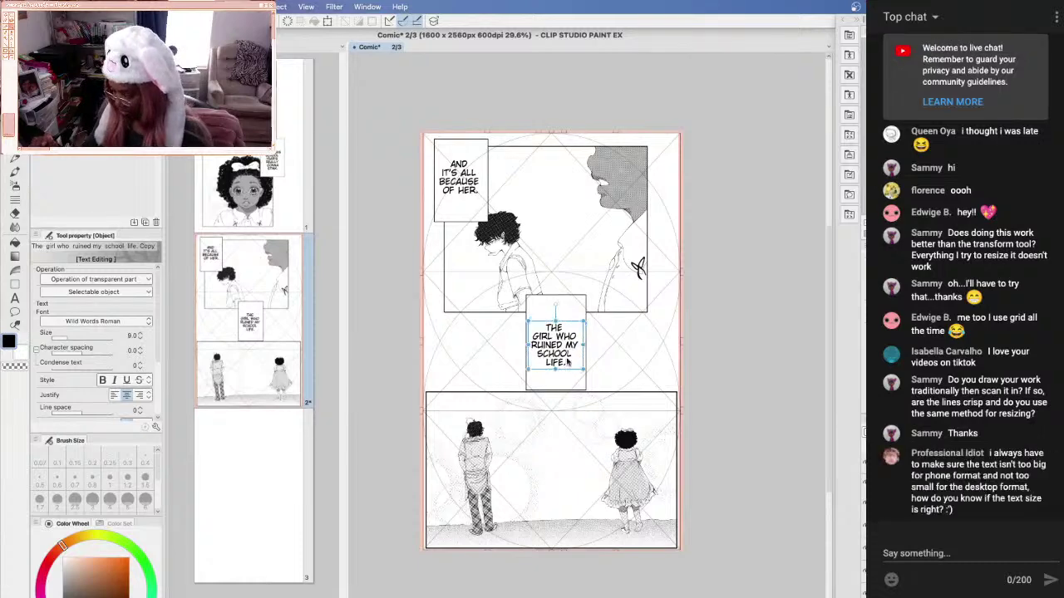
left_click(568, 305)
left_click_drag(569, 307, 565, 308)
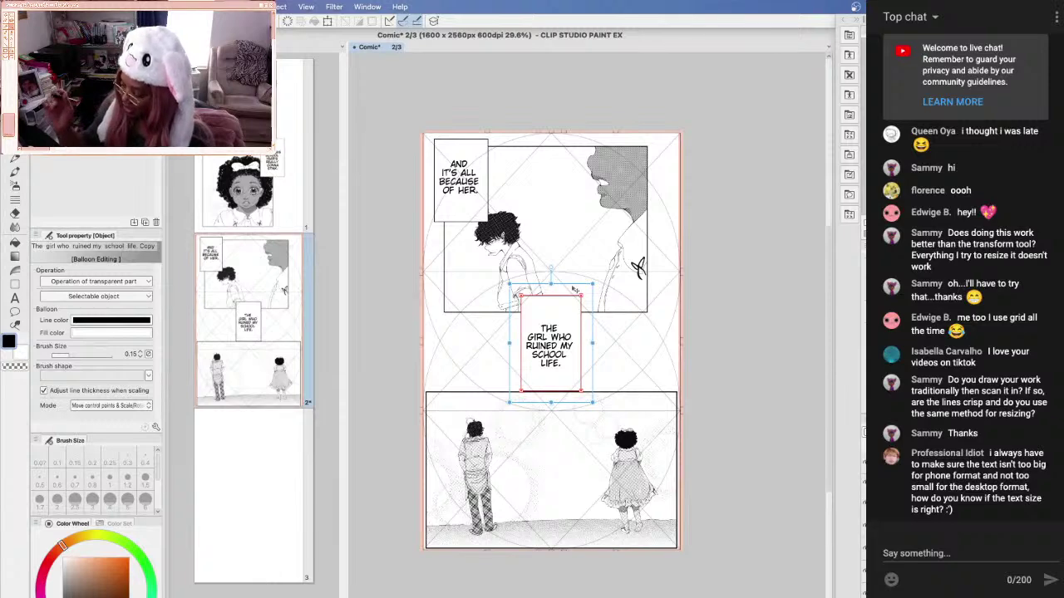
left_click_drag(593, 403, 597, 414)
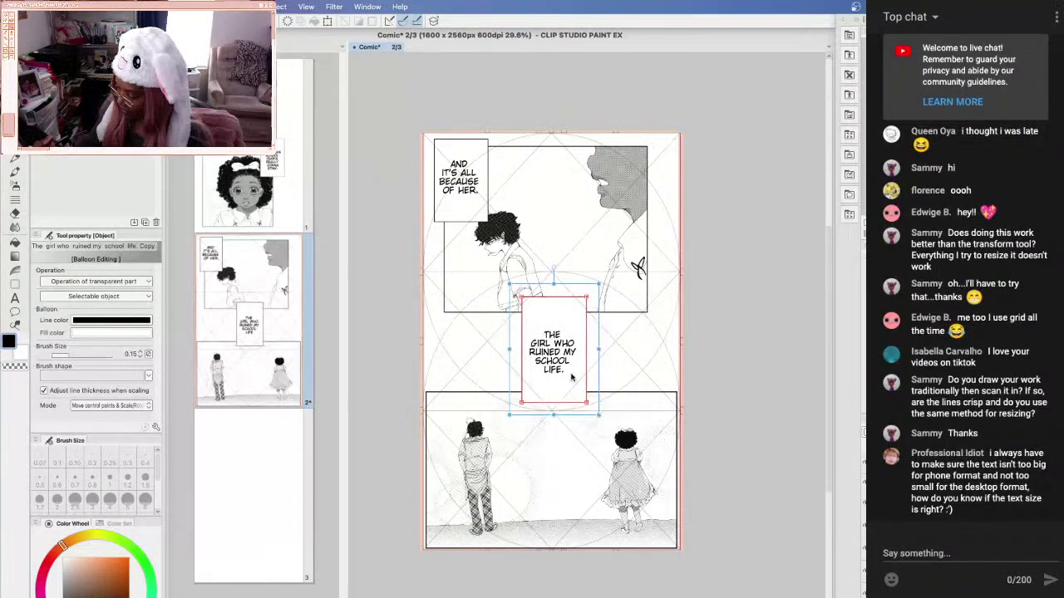
mouse_move(556, 384)
left_mouse_down()
mouse_move(557, 400)
mouse_move(559, 384)
left_mouse_up()
Reposition the "And it's all because of her." caption at the top panel's upper-left corner and lower the other caption clear of the top panel
left_click_drag(460, 208, 511, 219)
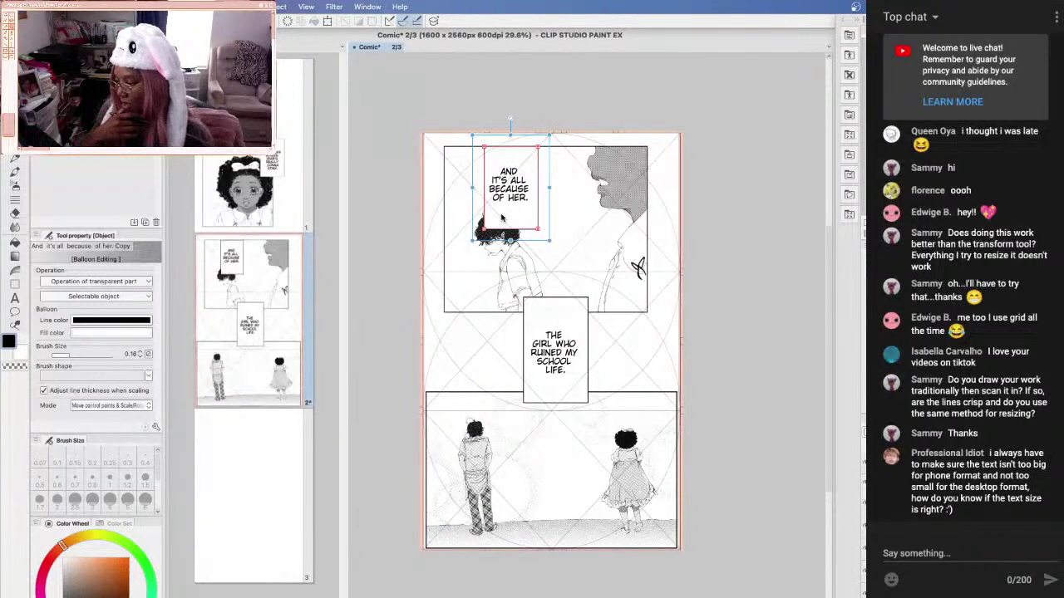
left_click_drag(517, 213, 469, 212)
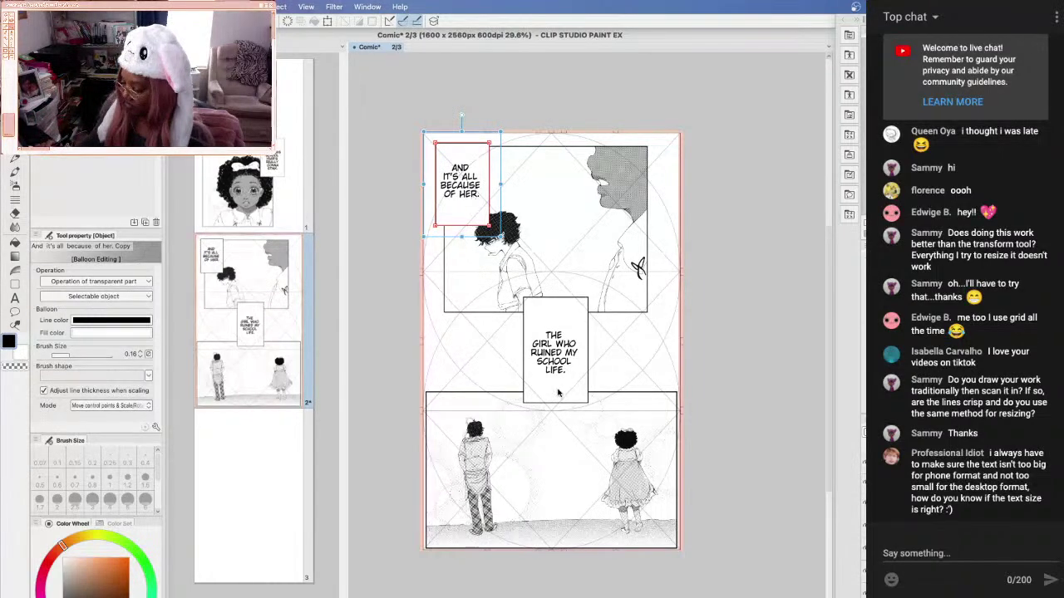
left_click_drag(558, 394, 554, 403)
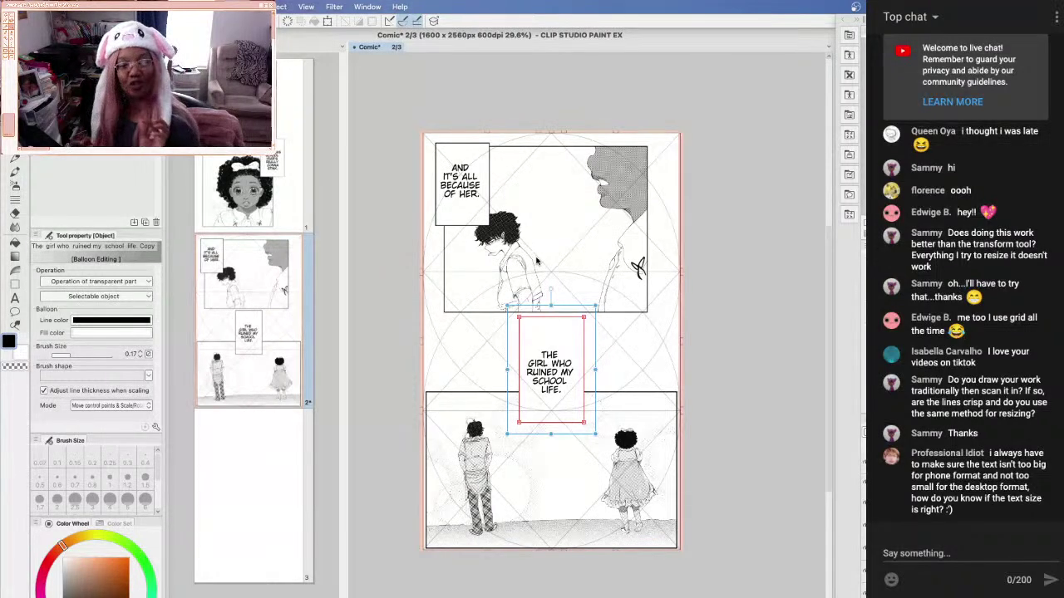
Check the text size of the "And it's all because of her." caption
double_click(468, 188)
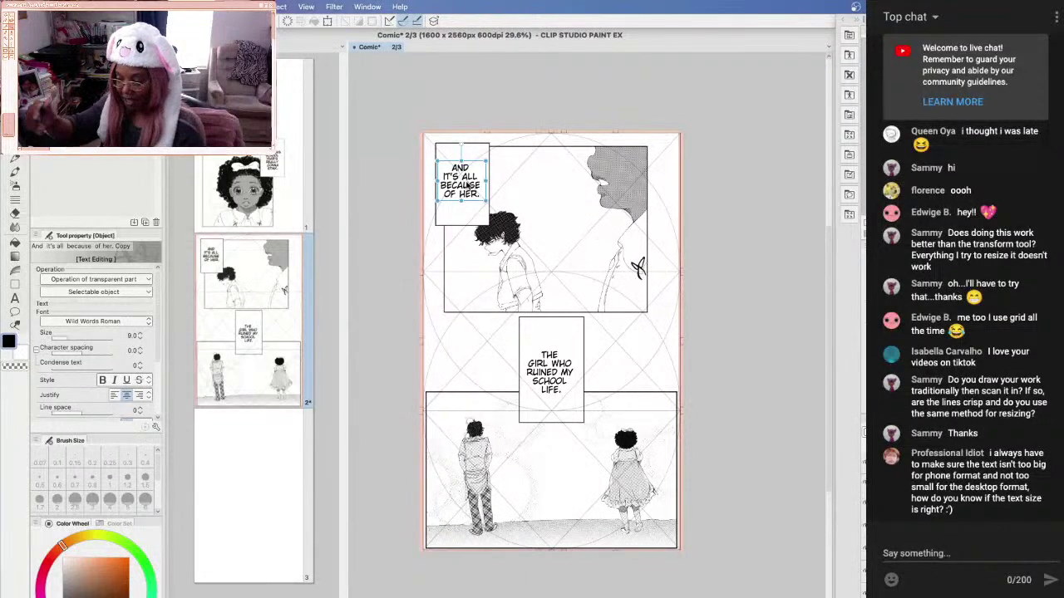
left_click(617, 219)
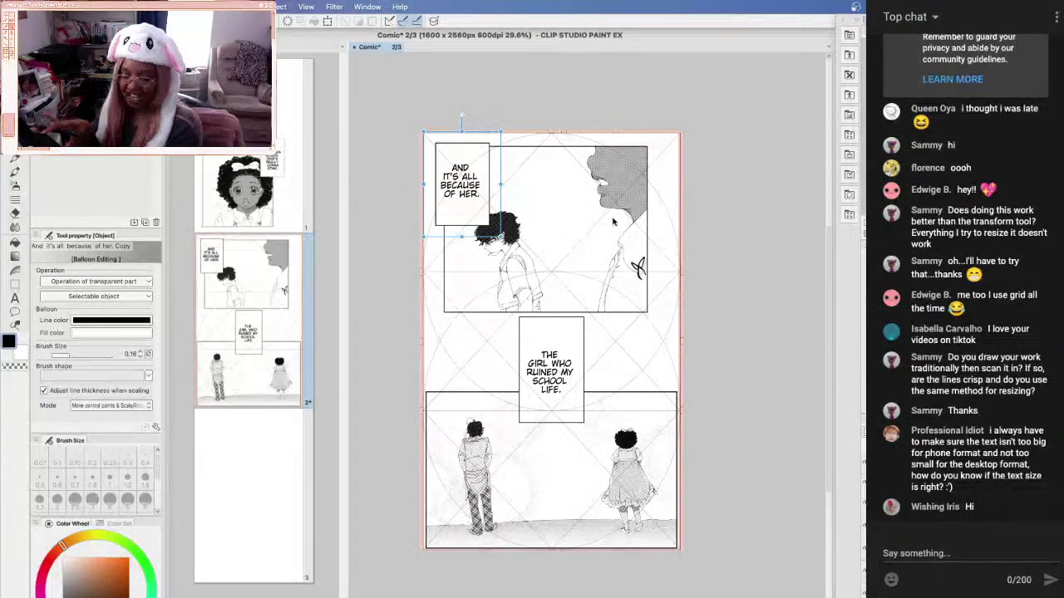
Nudge the "The girl who ruined my school life." caption slightly down and left with its text centred, and hide the page's ruler guides
double_click(469, 193)
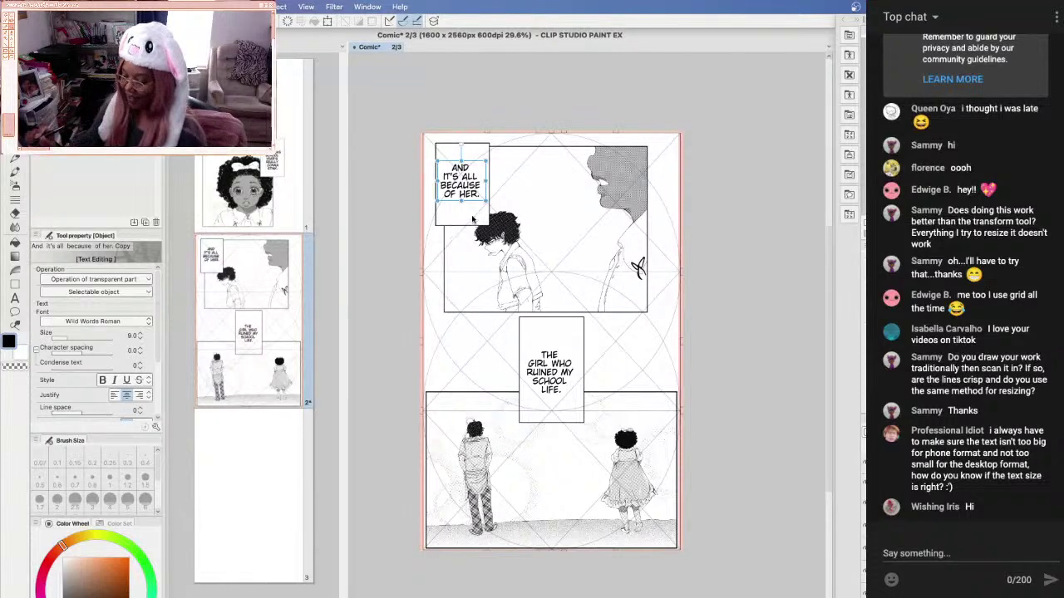
left_click(466, 216)
left_click(565, 418)
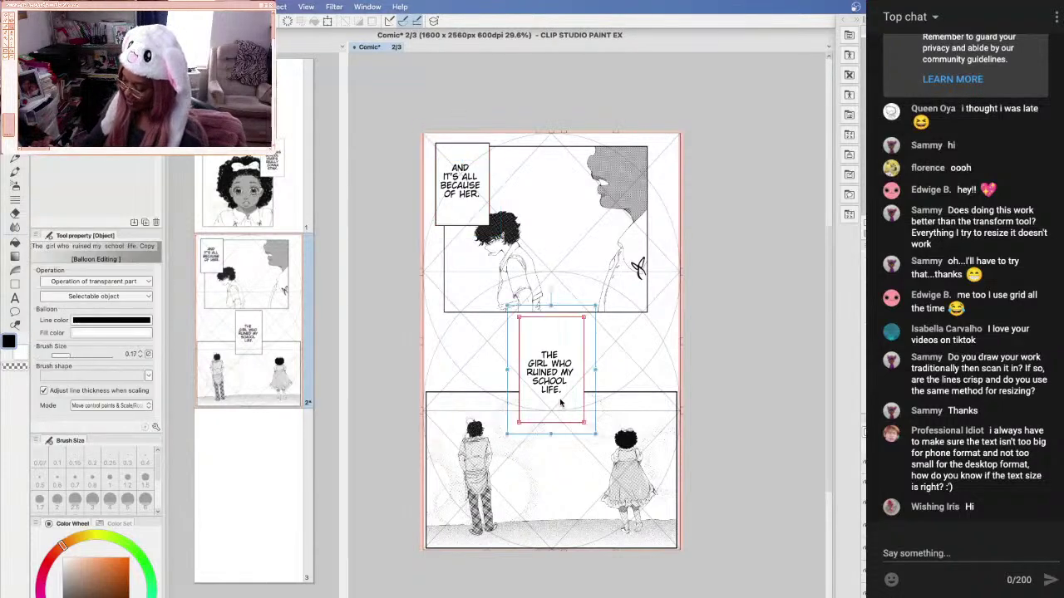
left_click_drag(559, 410, 558, 418)
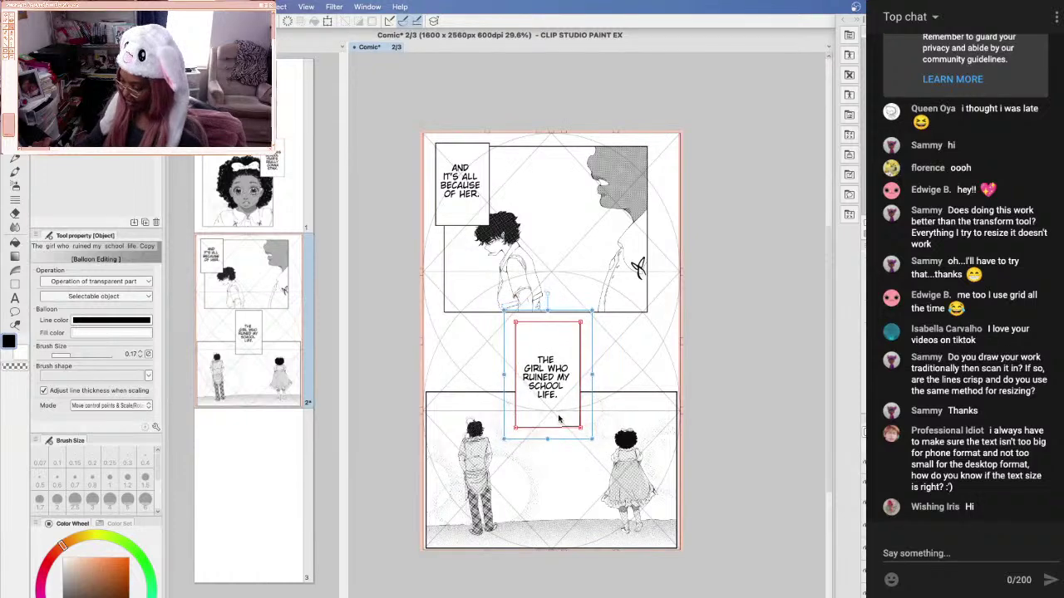
double_click(546, 378)
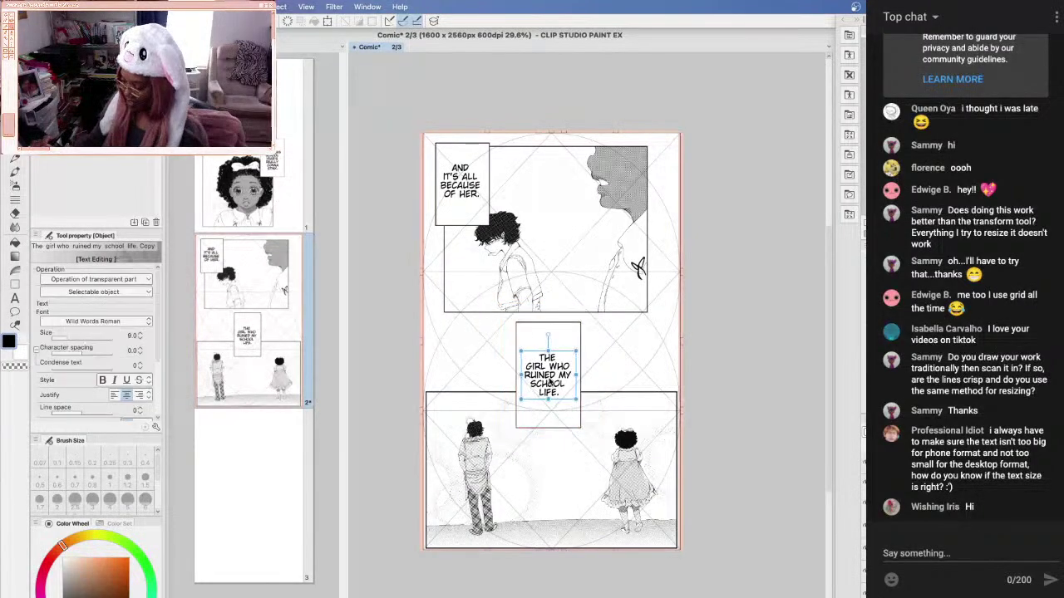
left_click(871, 432)
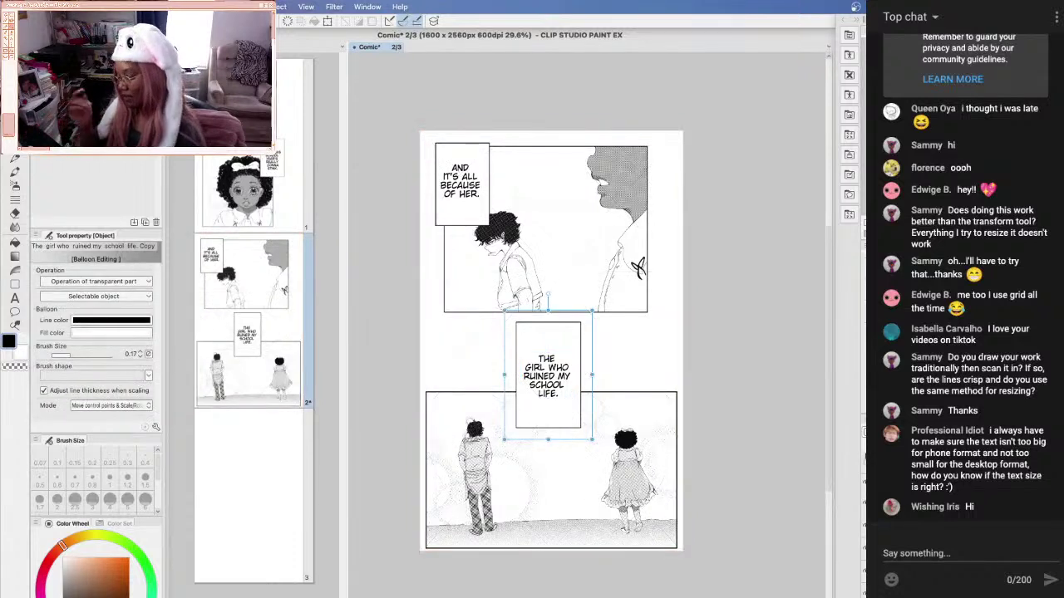
Move the "And it's all because of her." caption between the two figures in the top panel and enlarge its box slightly around the centred text
left_click(467, 216)
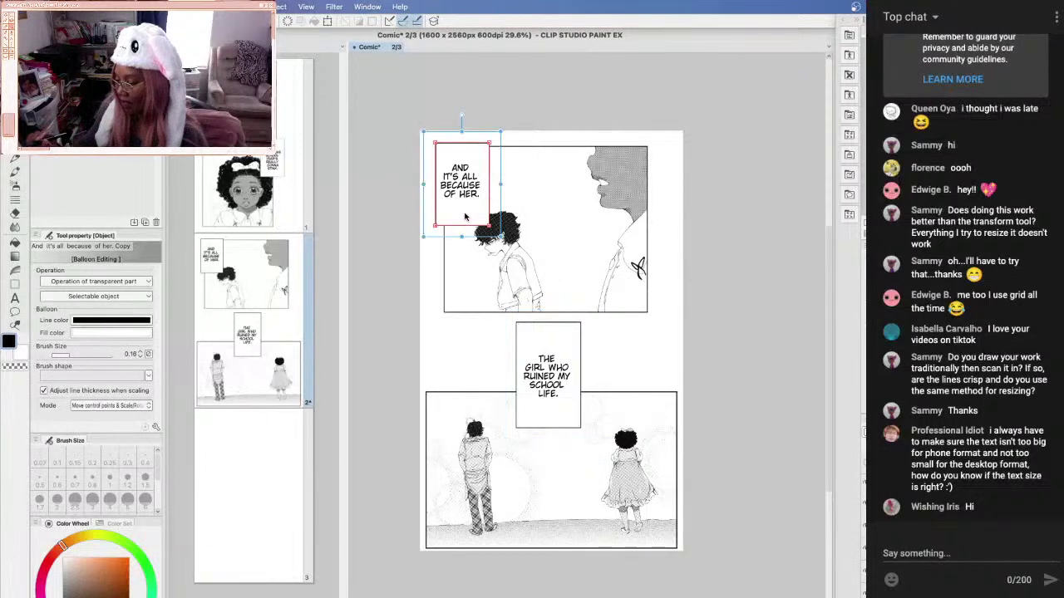
left_click_drag(467, 216, 543, 210)
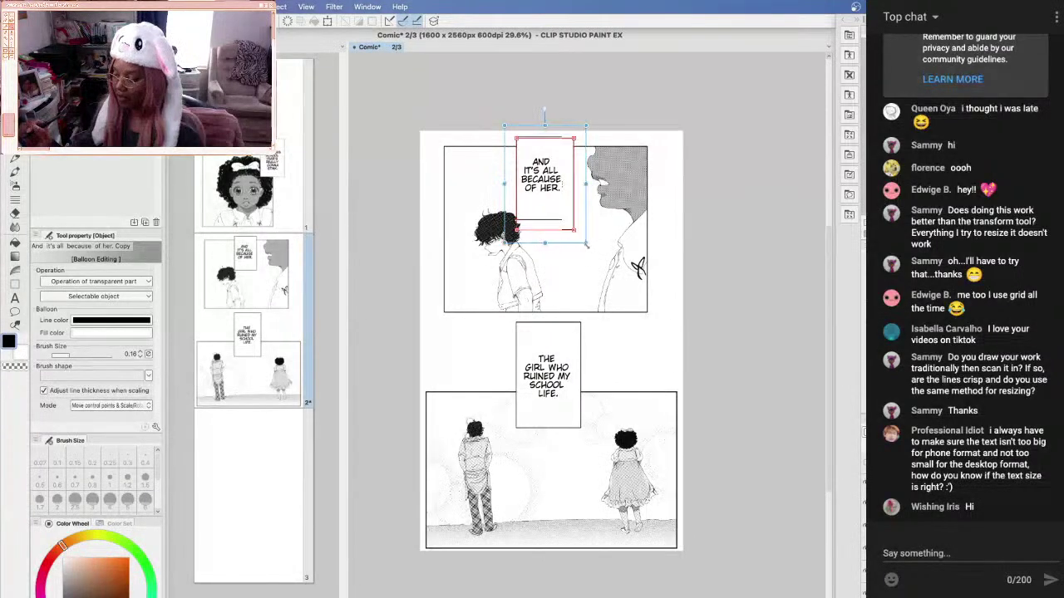
left_click_drag(580, 230, 552, 217)
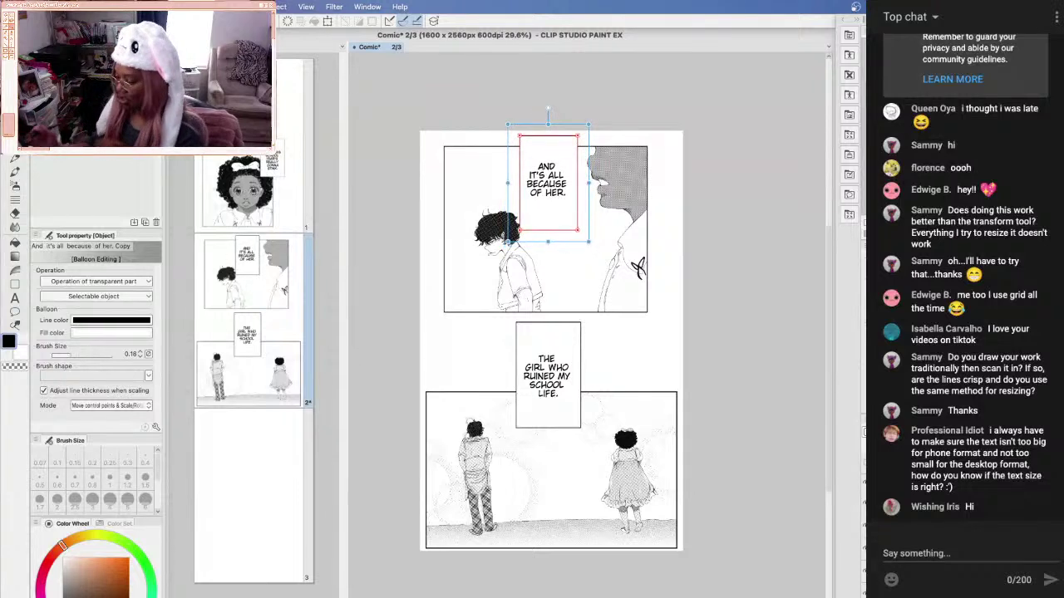
Paint patches of hatching behind the boy in the top panel with the Cross-hatching x1 decoration brush at size 4.00
left_click(15, 187)
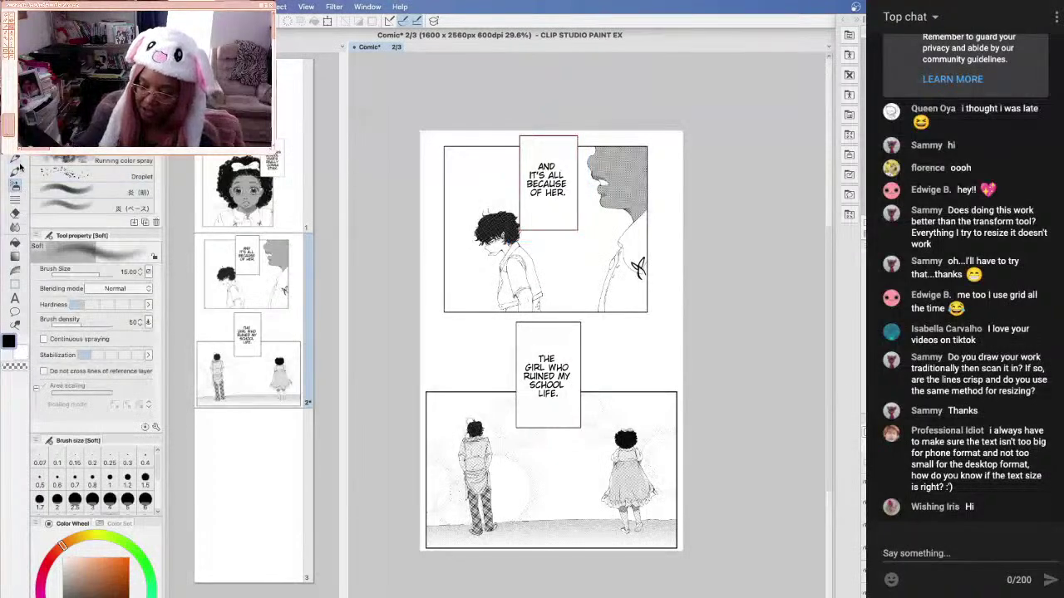
left_click(16, 172)
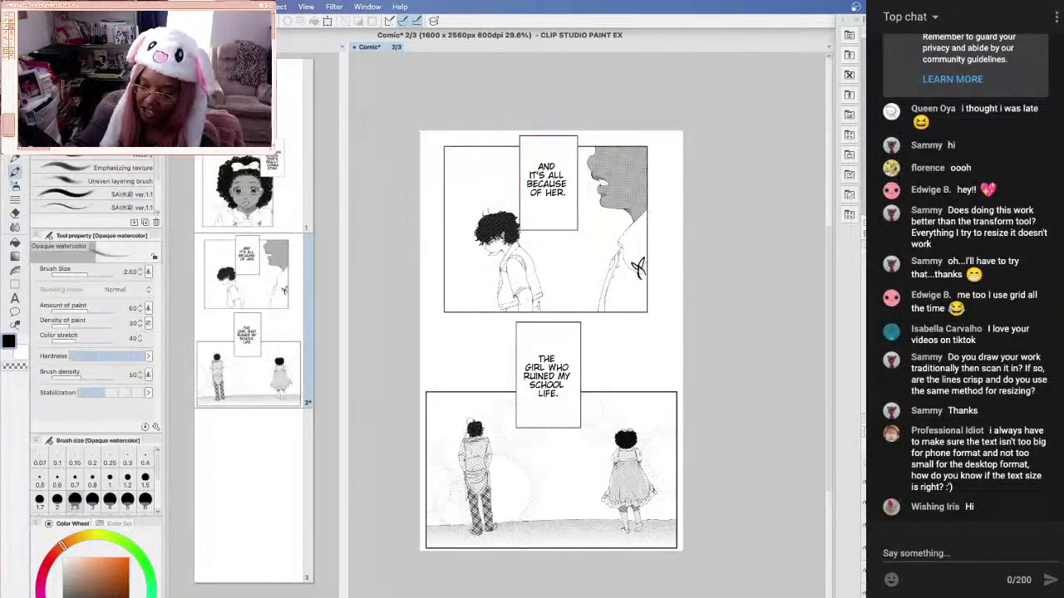
left_click(15, 190)
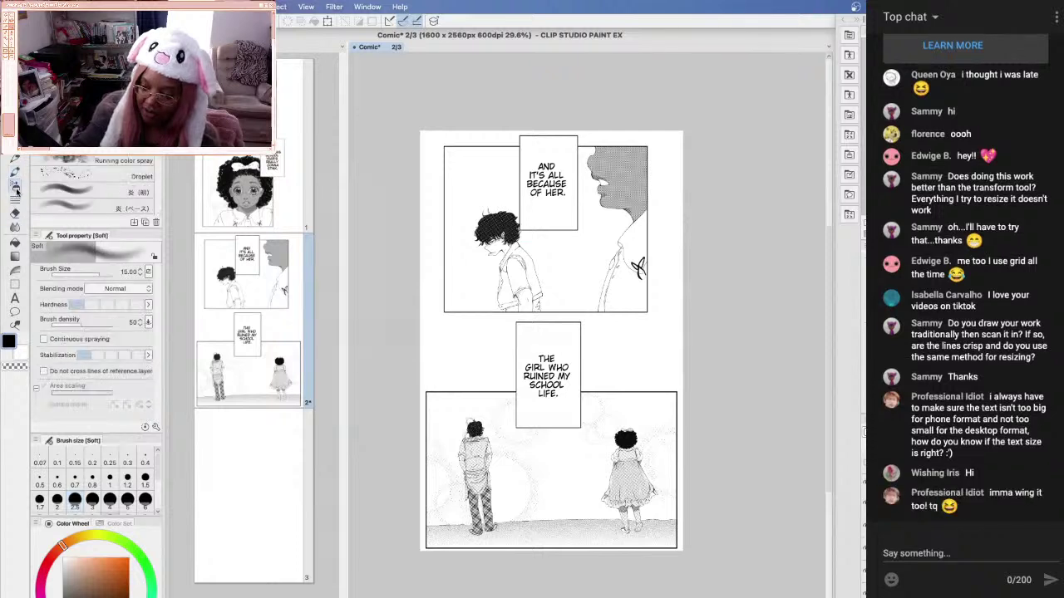
left_click(15, 160)
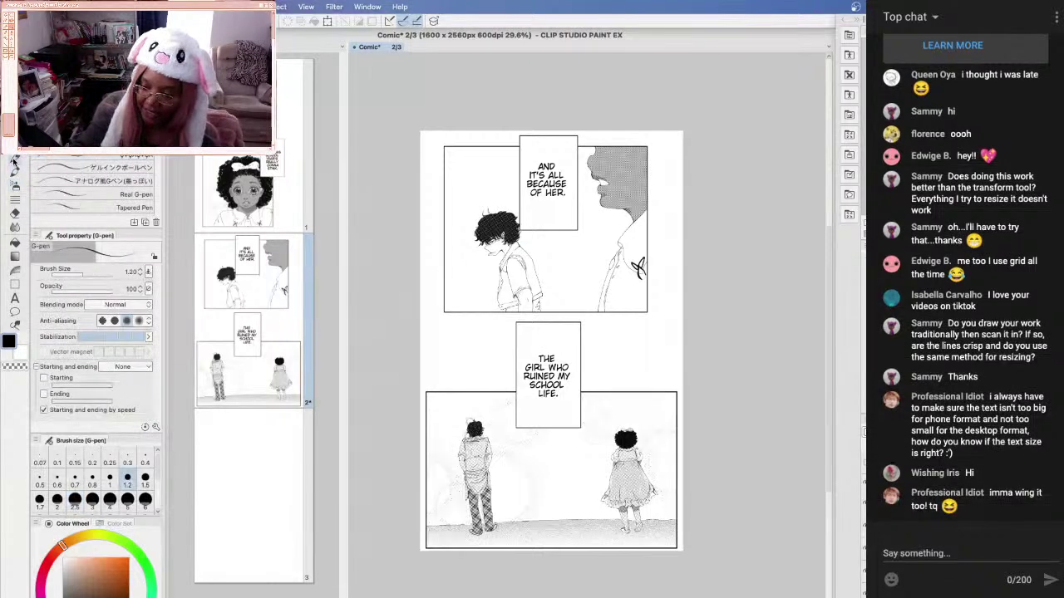
left_click(14, 168)
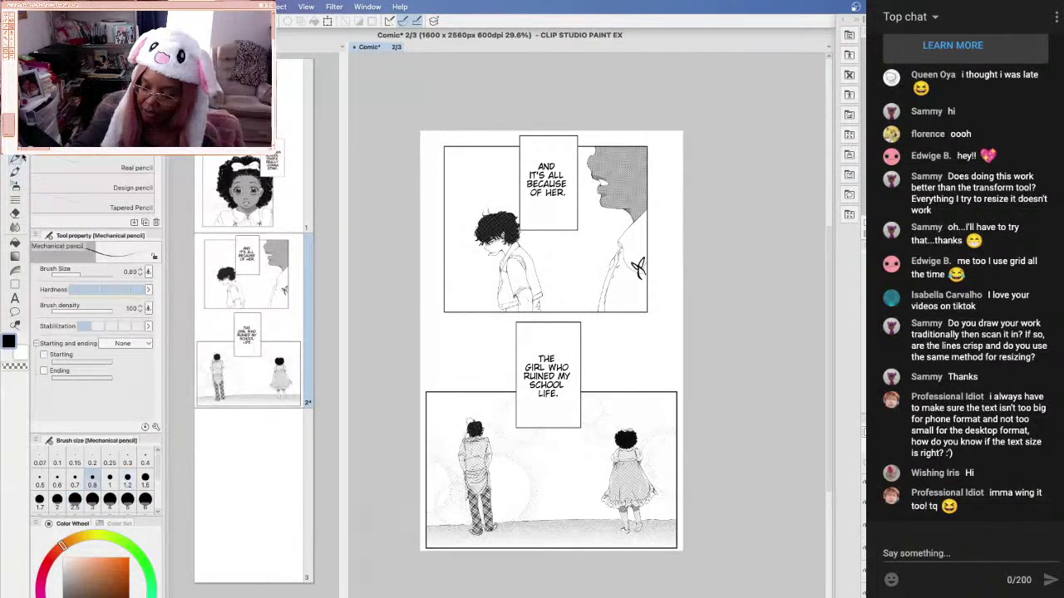
left_click(15, 228)
left_click(15, 200)
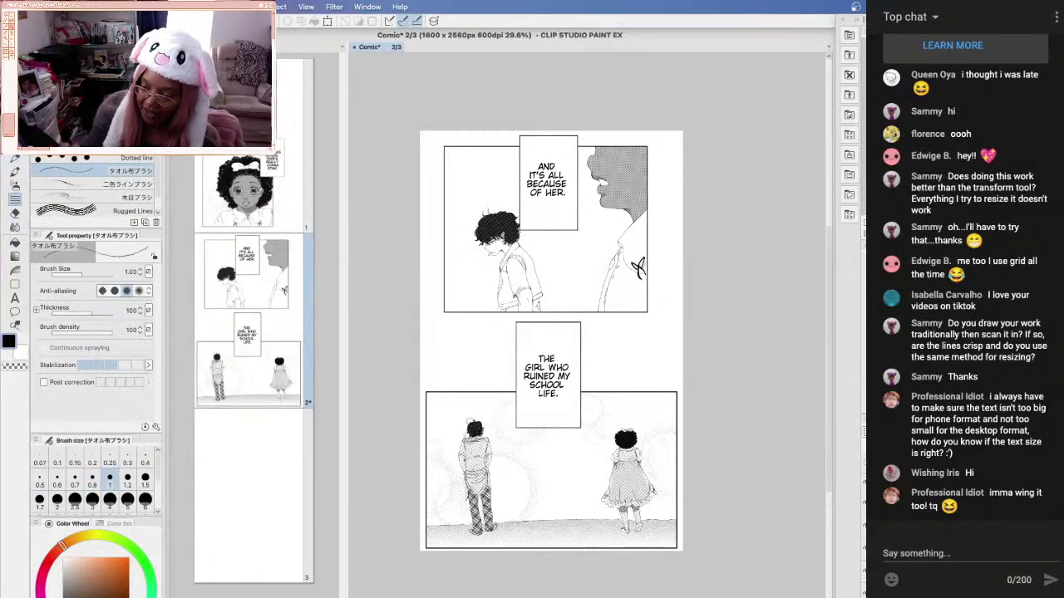
scroll(92, 182, "down", 3)
left_click(126, 184)
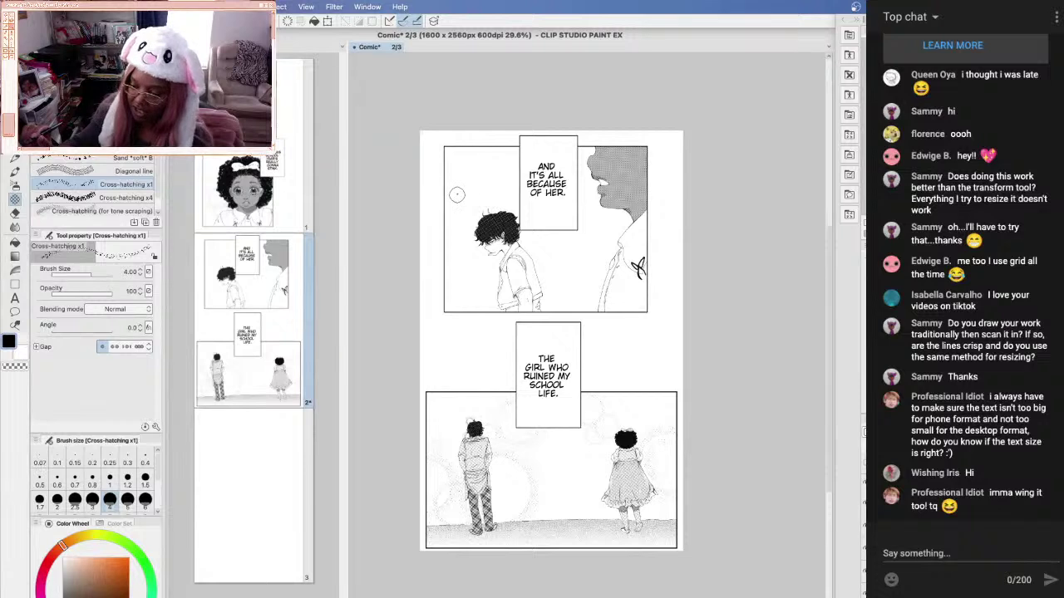
mouse_move(456, 199)
left_mouse_down()
mouse_move(475, 218)
mouse_move(470, 199)
mouse_move(490, 200)
mouse_move(497, 184)
mouse_move(447, 232)
mouse_move(466, 249)
left_mouse_up()
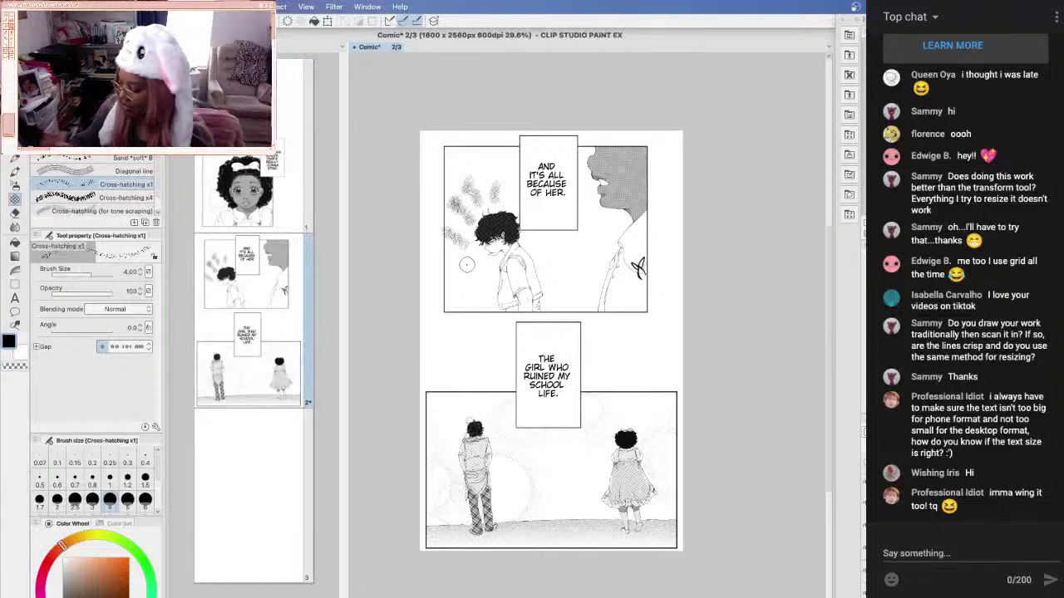
Try the Cross-hatching x4 and Cross-hatching (for tone scraping) brushes over the hatching beside the boy, and undo the last stroke
left_click(104, 199)
left_click_drag(490, 275, 456, 224)
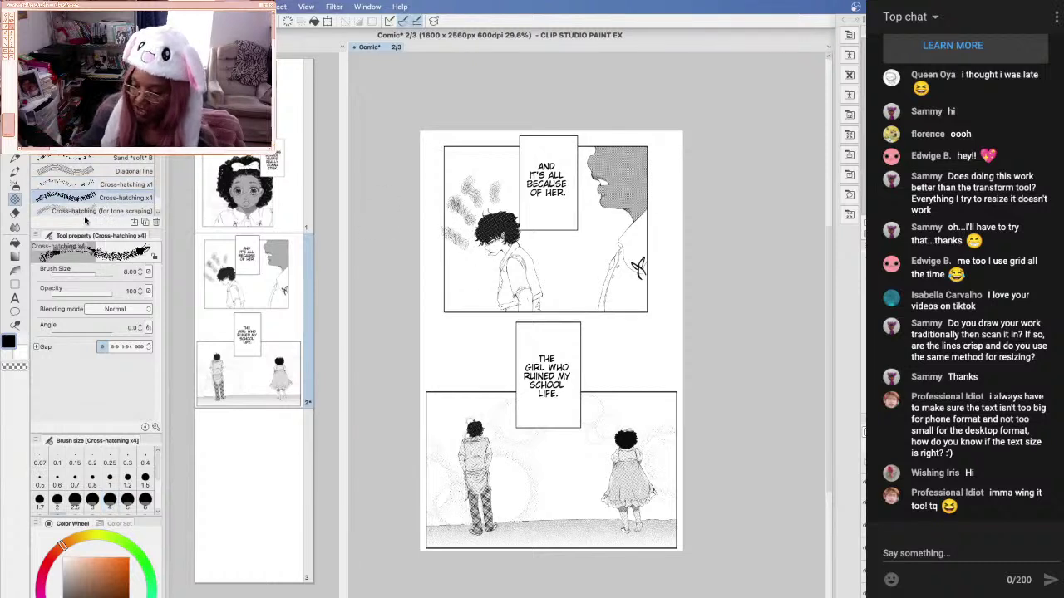
left_click(100, 210)
left_click(447, 210)
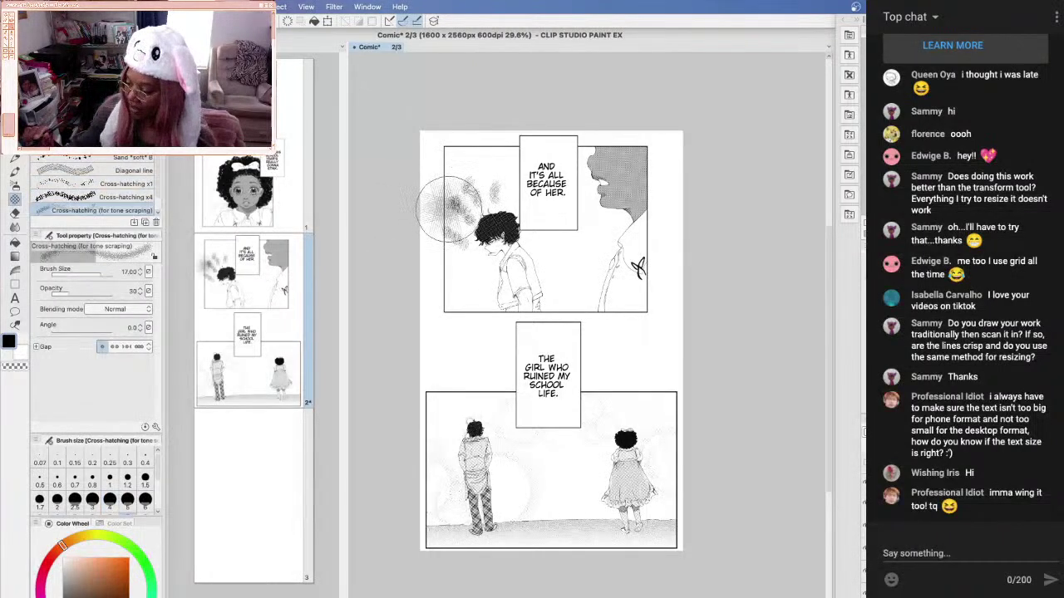
key("super+z")
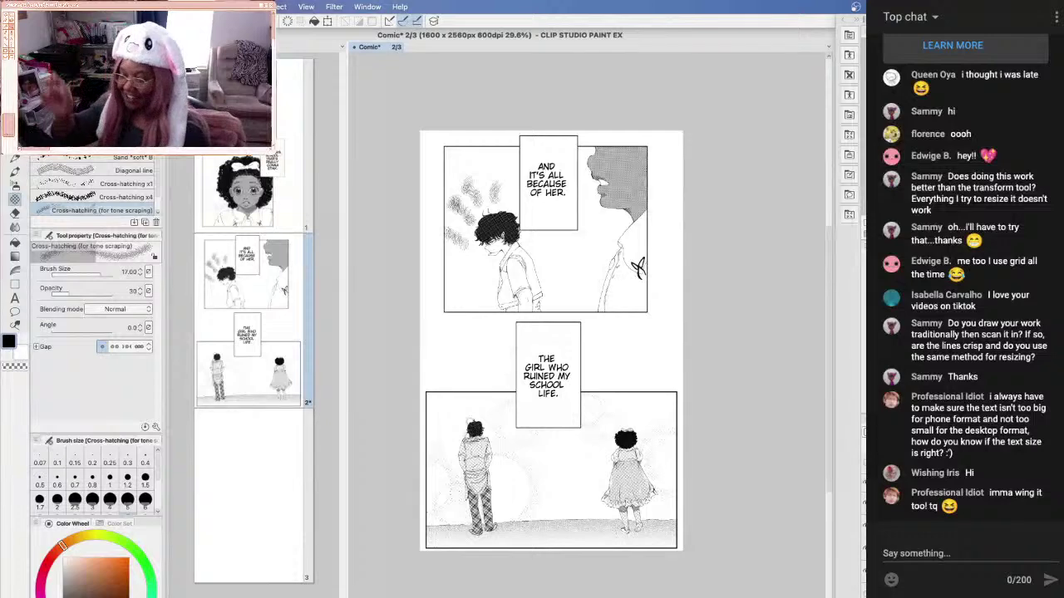
Switch to the One Shot 4/38 canvas and examine the original print page's panel and caption layout
left_click(400, 7)
mouse_move(367, 7)
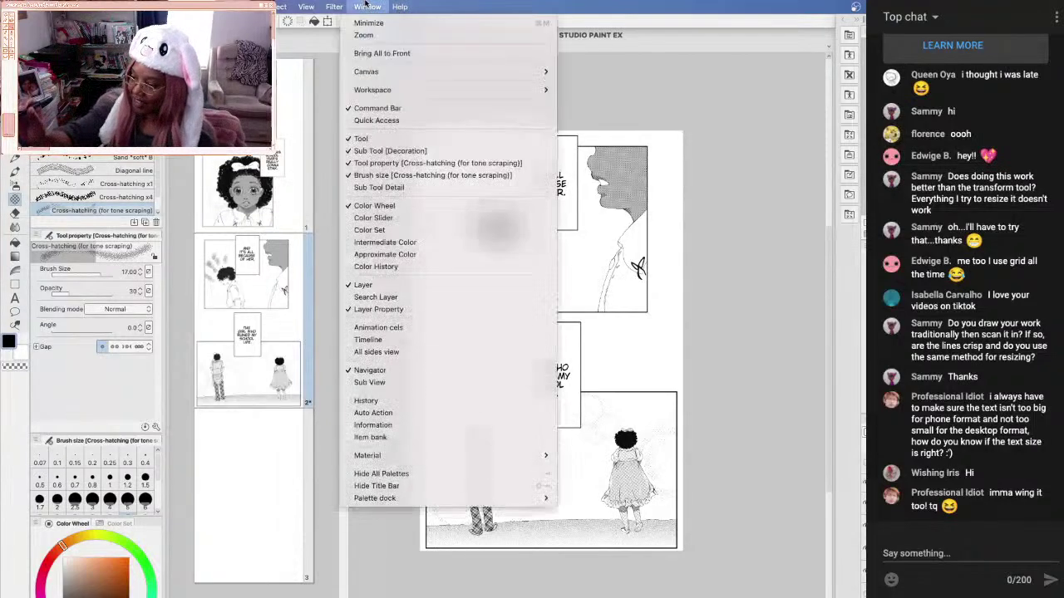
mouse_move(381, 71)
left_click(611, 157)
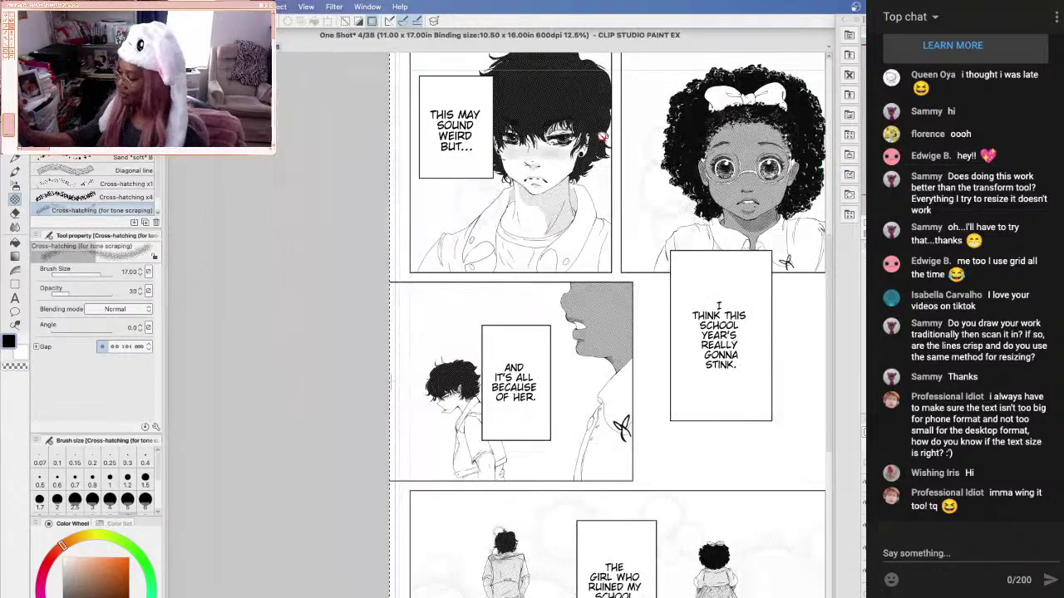
key("ctrl+0")
scroll(602, 136, "up", 2)
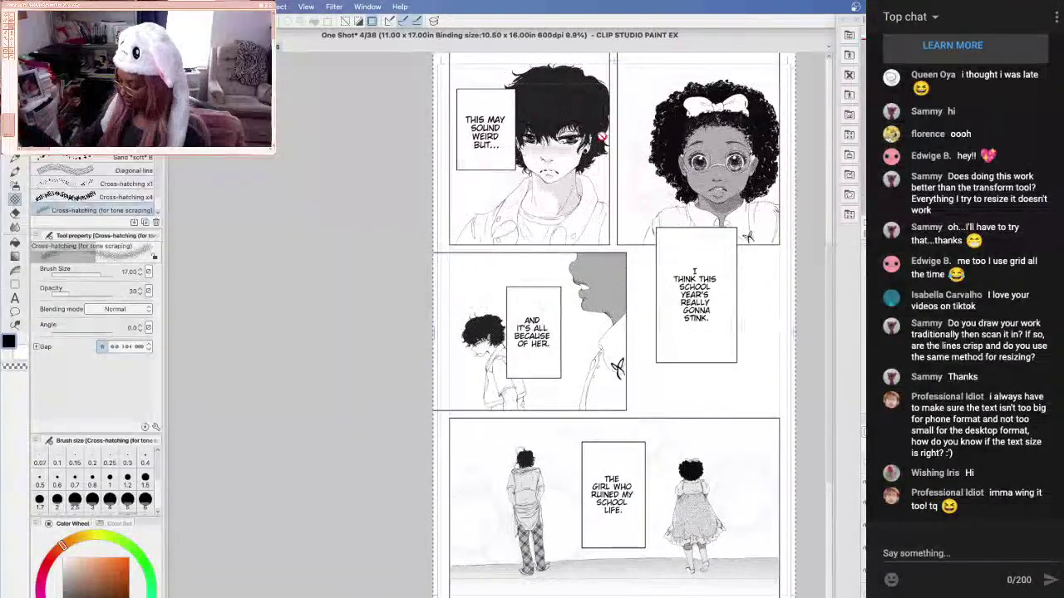
left_click_drag(600, 597, 622, 597)
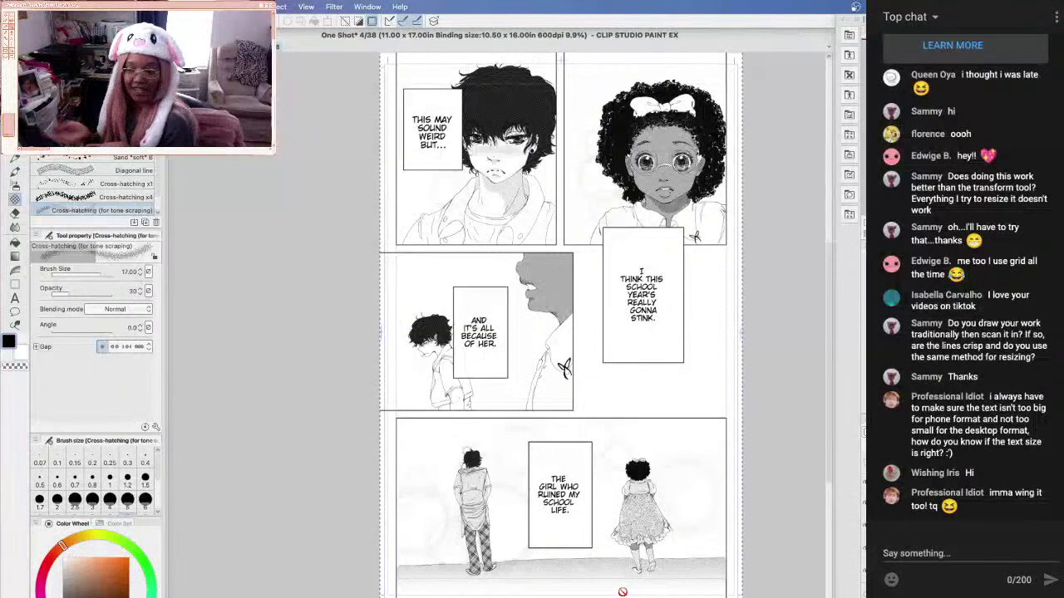
Return to the Comic 2/3 canvas
left_click(366, 7)
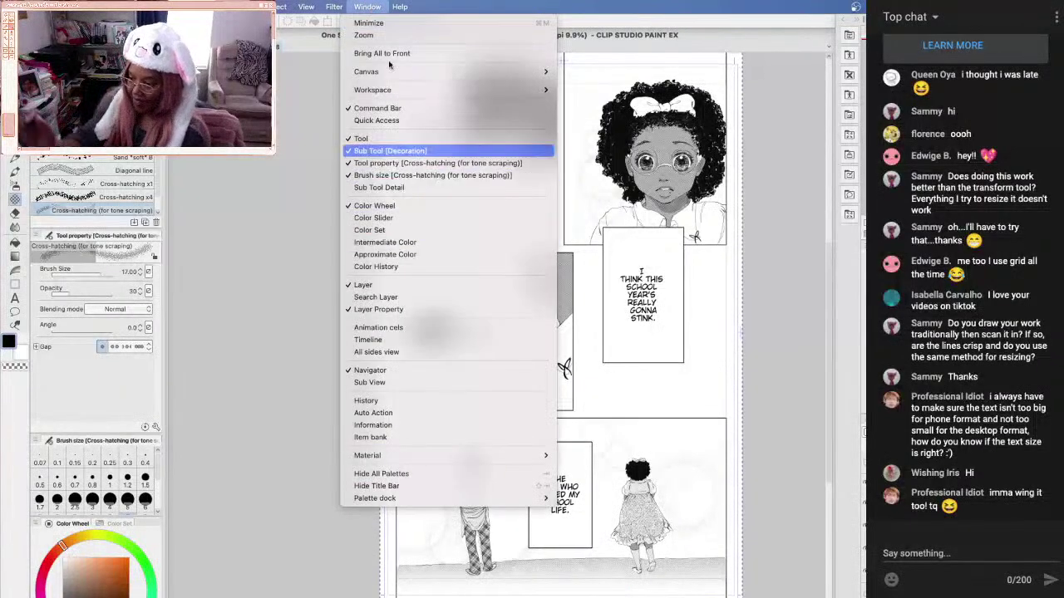
left_click(336, 6)
left_click(367, 7)
mouse_move(441, 72)
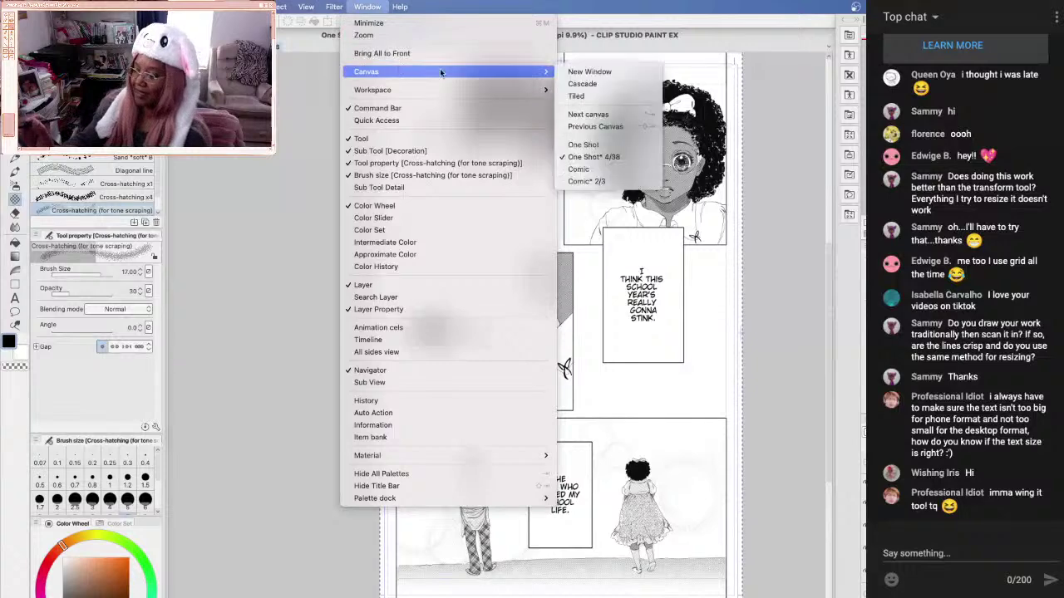
left_click(606, 182)
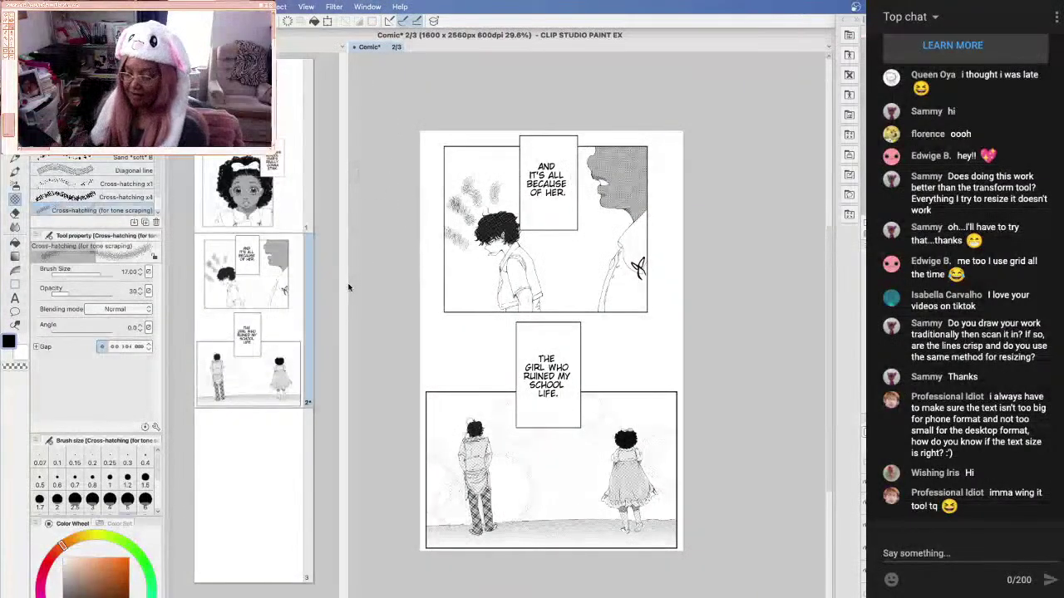
Resize the page overview beside the canvas so the webtoon strip and the whole of page 2 fit side by side
left_click_drag(348, 285, 592, 286)
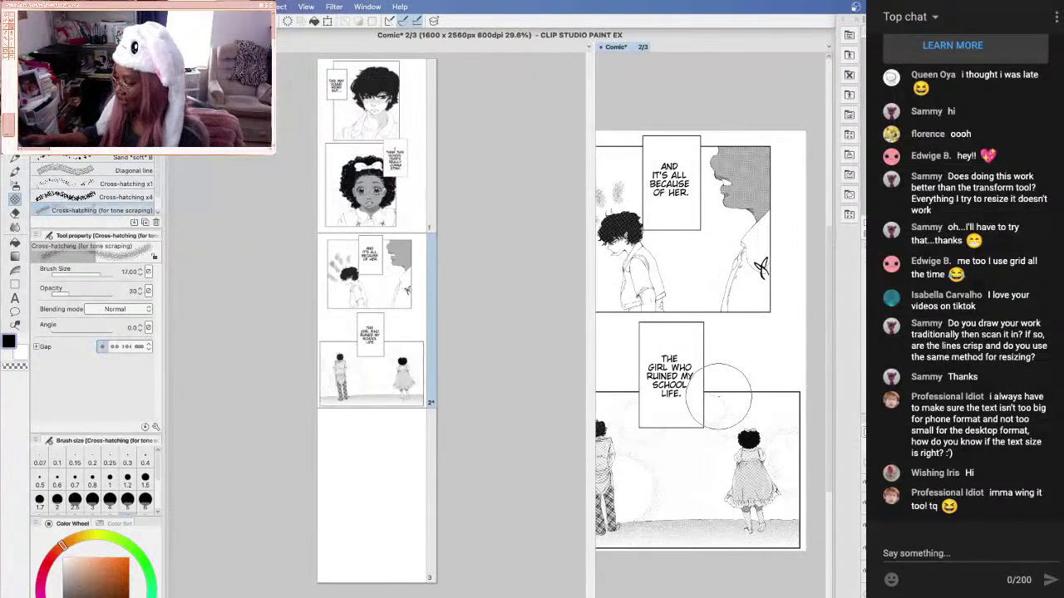
scroll(719, 396, "down", 1)
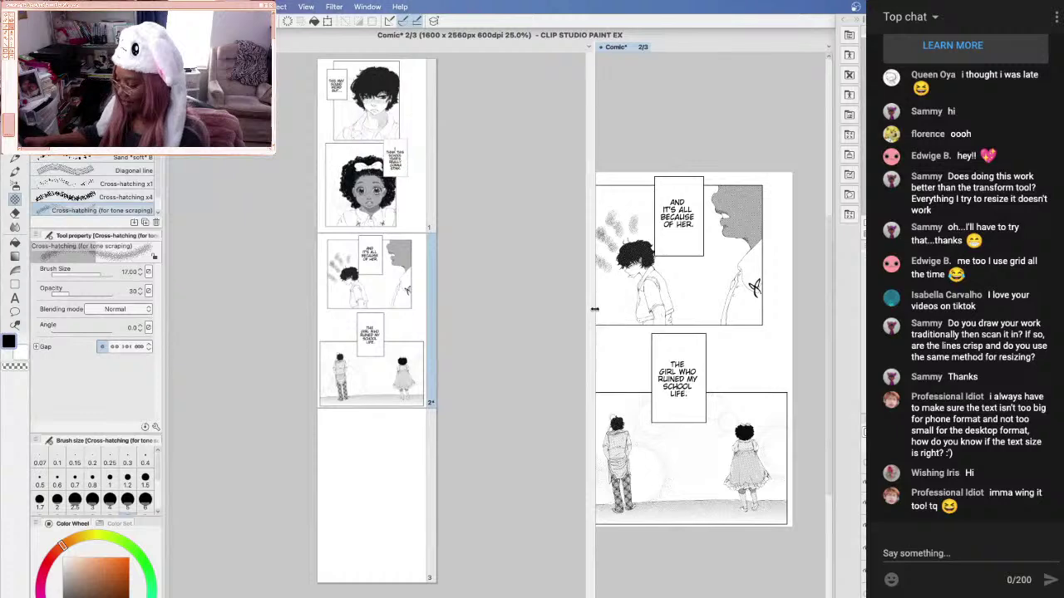
left_click_drag(592, 307, 560, 310)
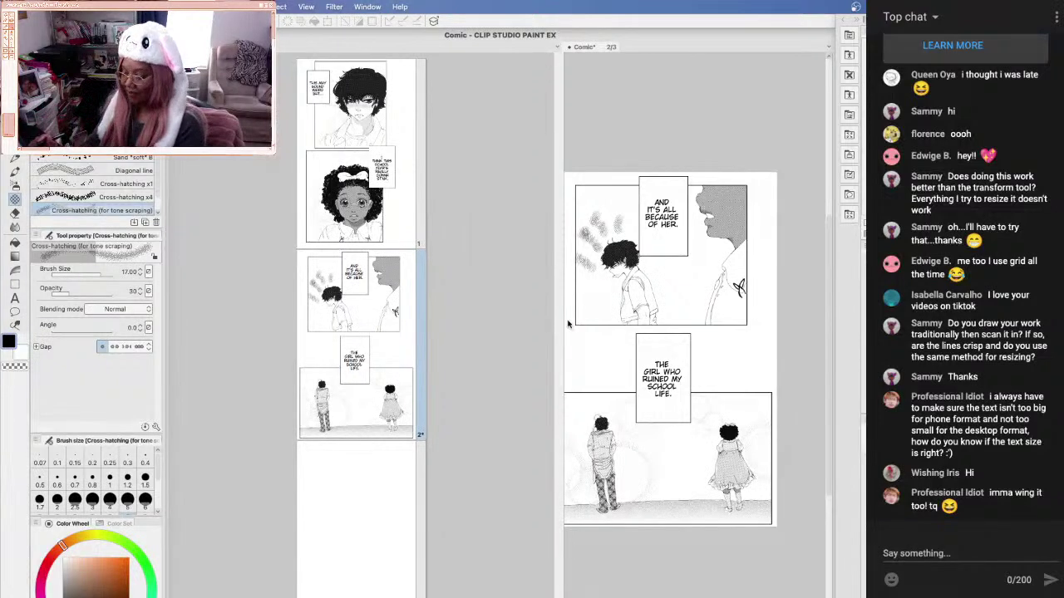
left_click_drag(567, 327, 522, 332)
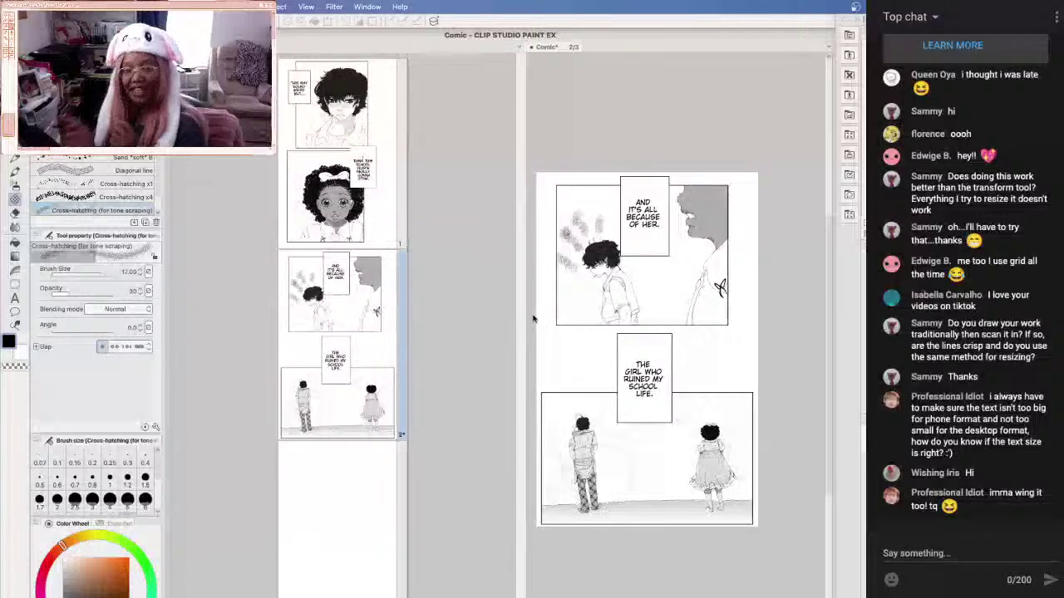